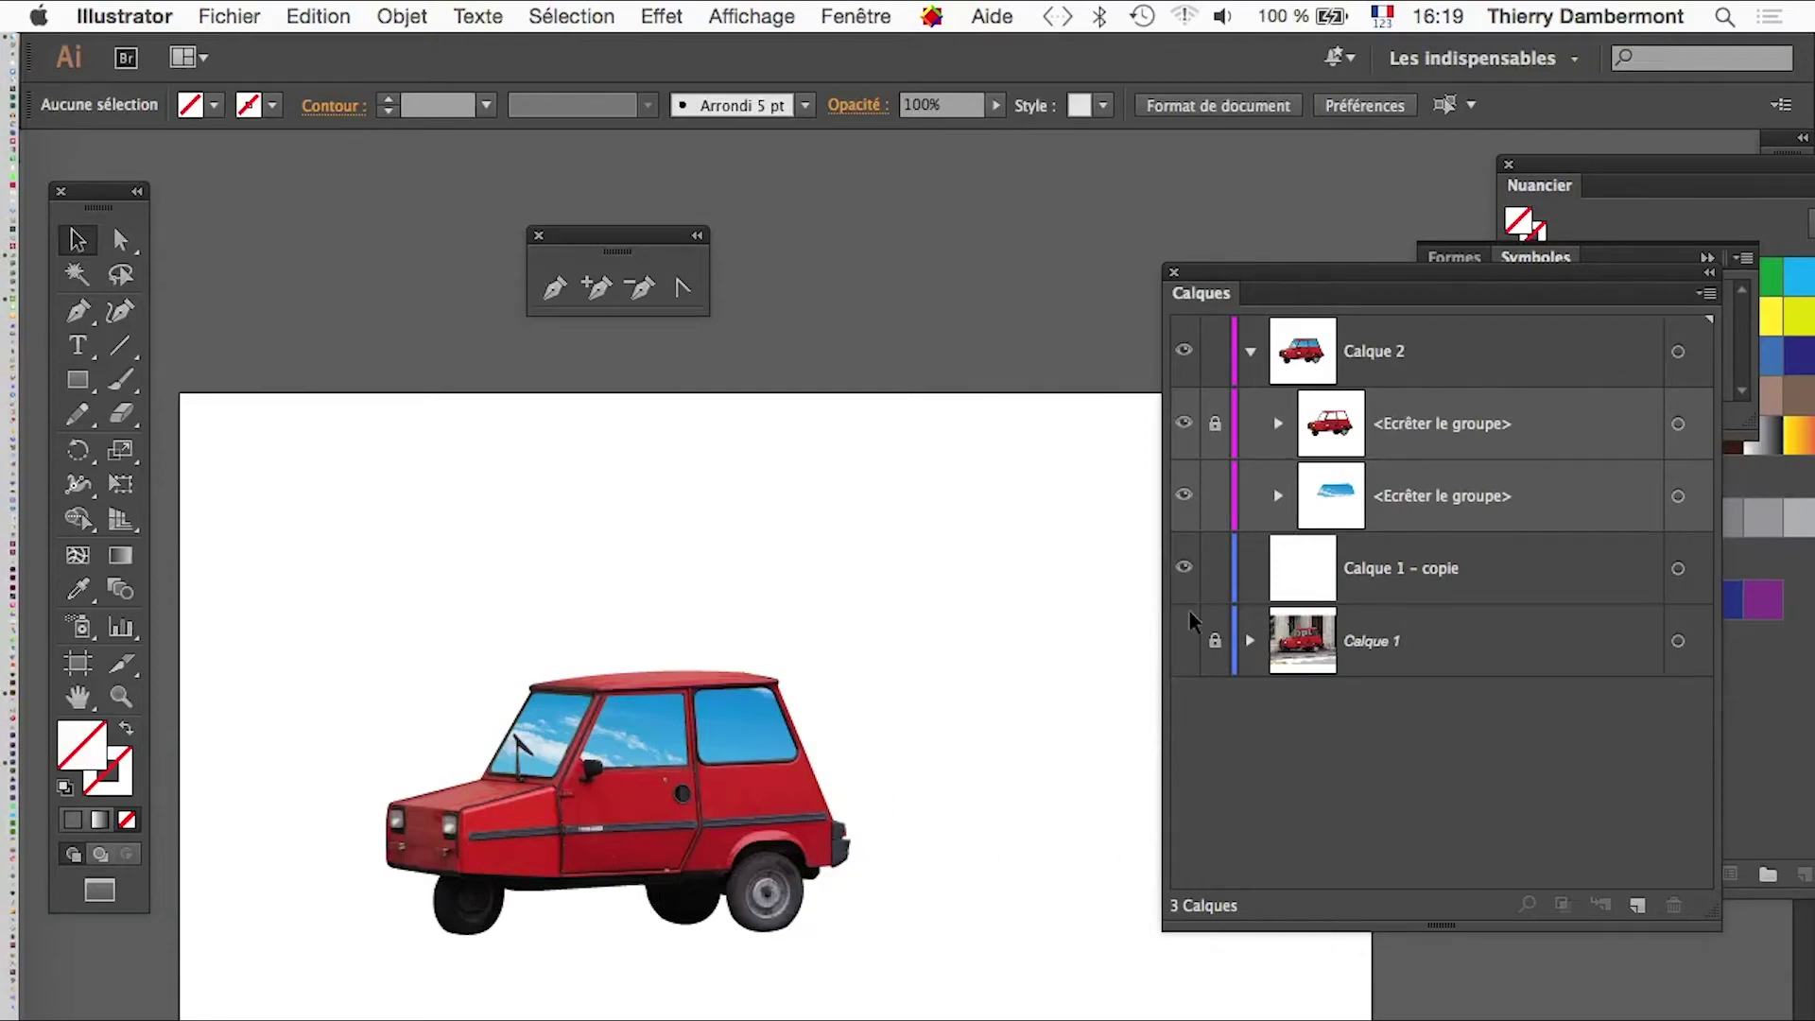
- Zoom in on the placed red car in the Illustrator layout, then switch to Photoshop
scroll(621, 762, "up", 2)
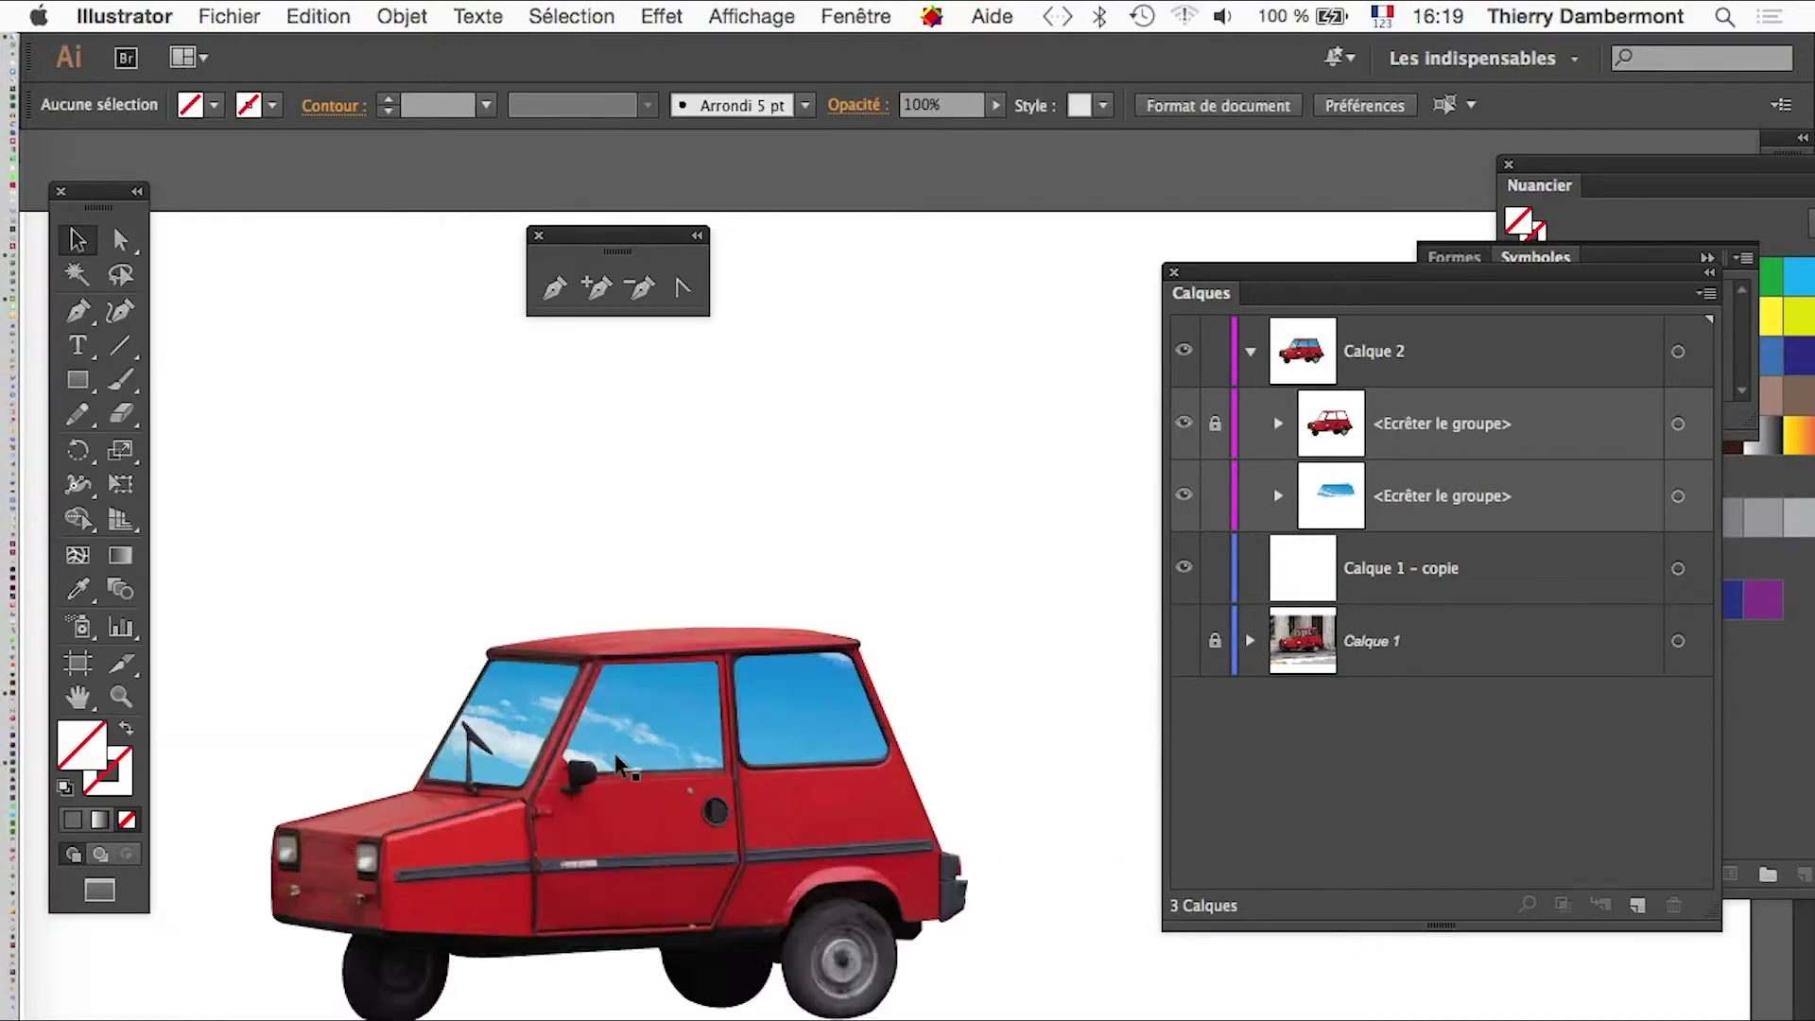
scroll(621, 762, "up", 2)
scroll(614, 776, "down", 2)
scroll(574, 828, "up", 1)
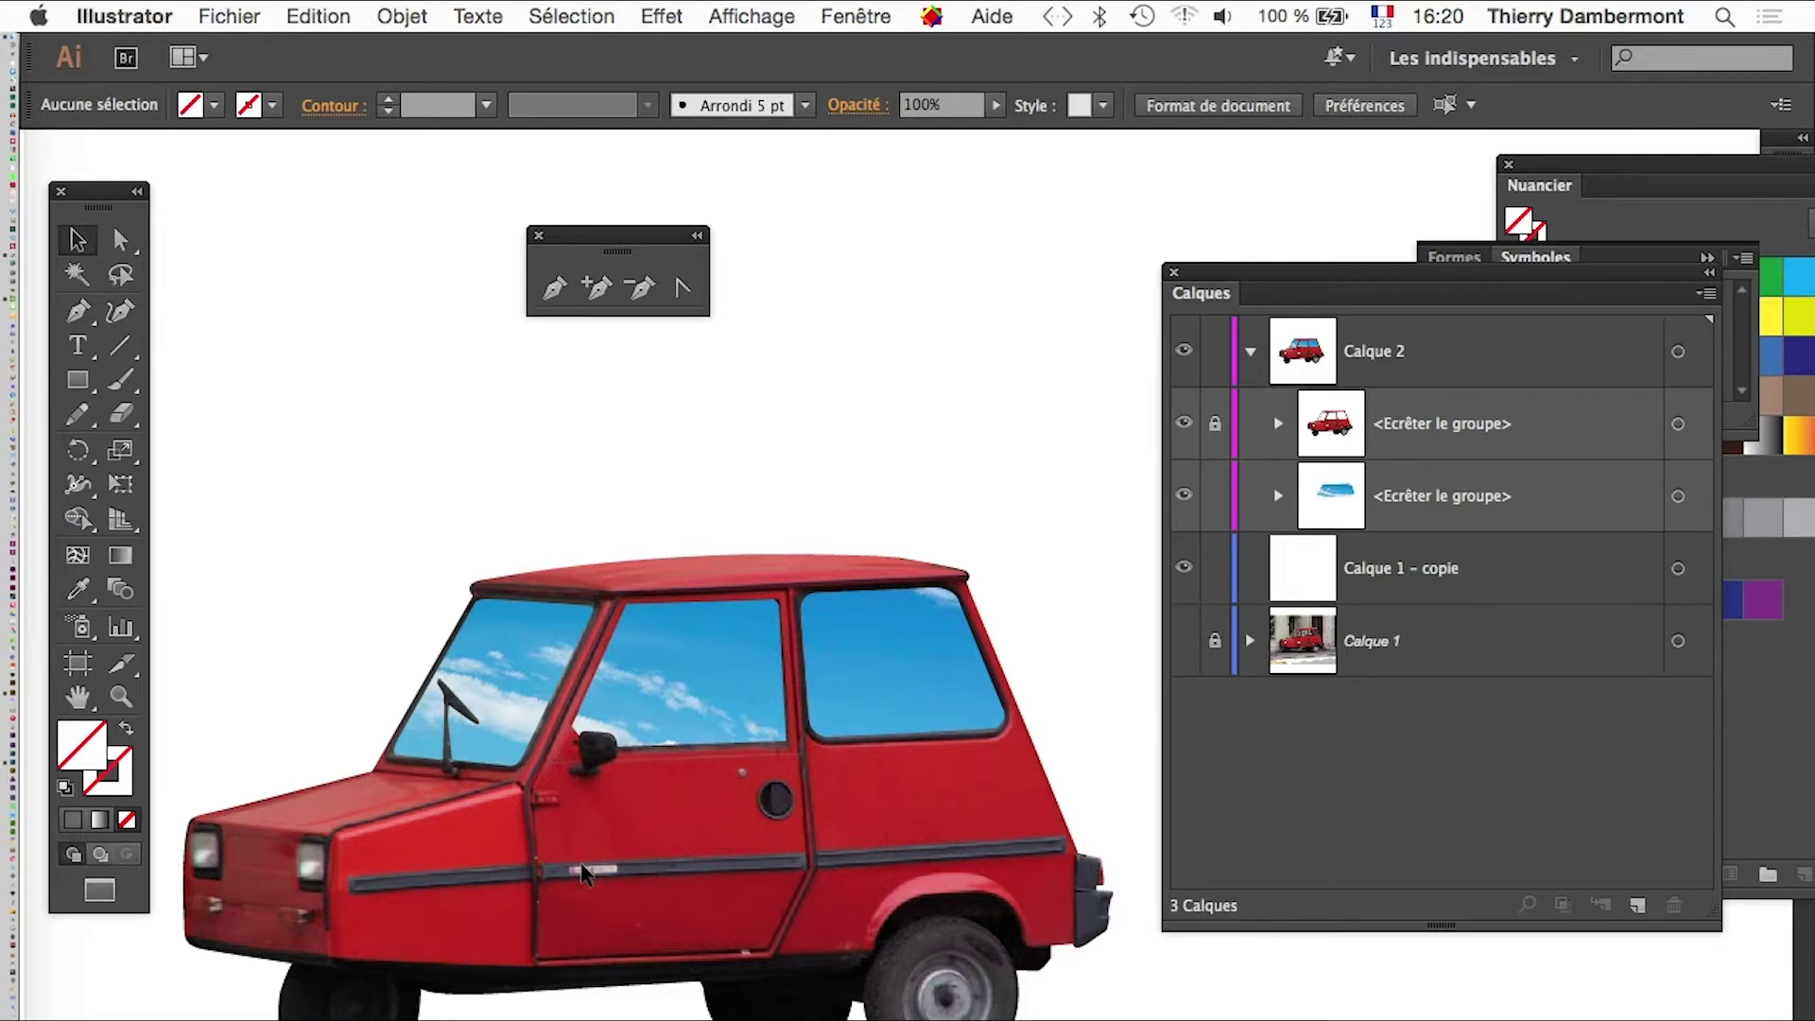
key("super+Tab")
key("super+Tab")
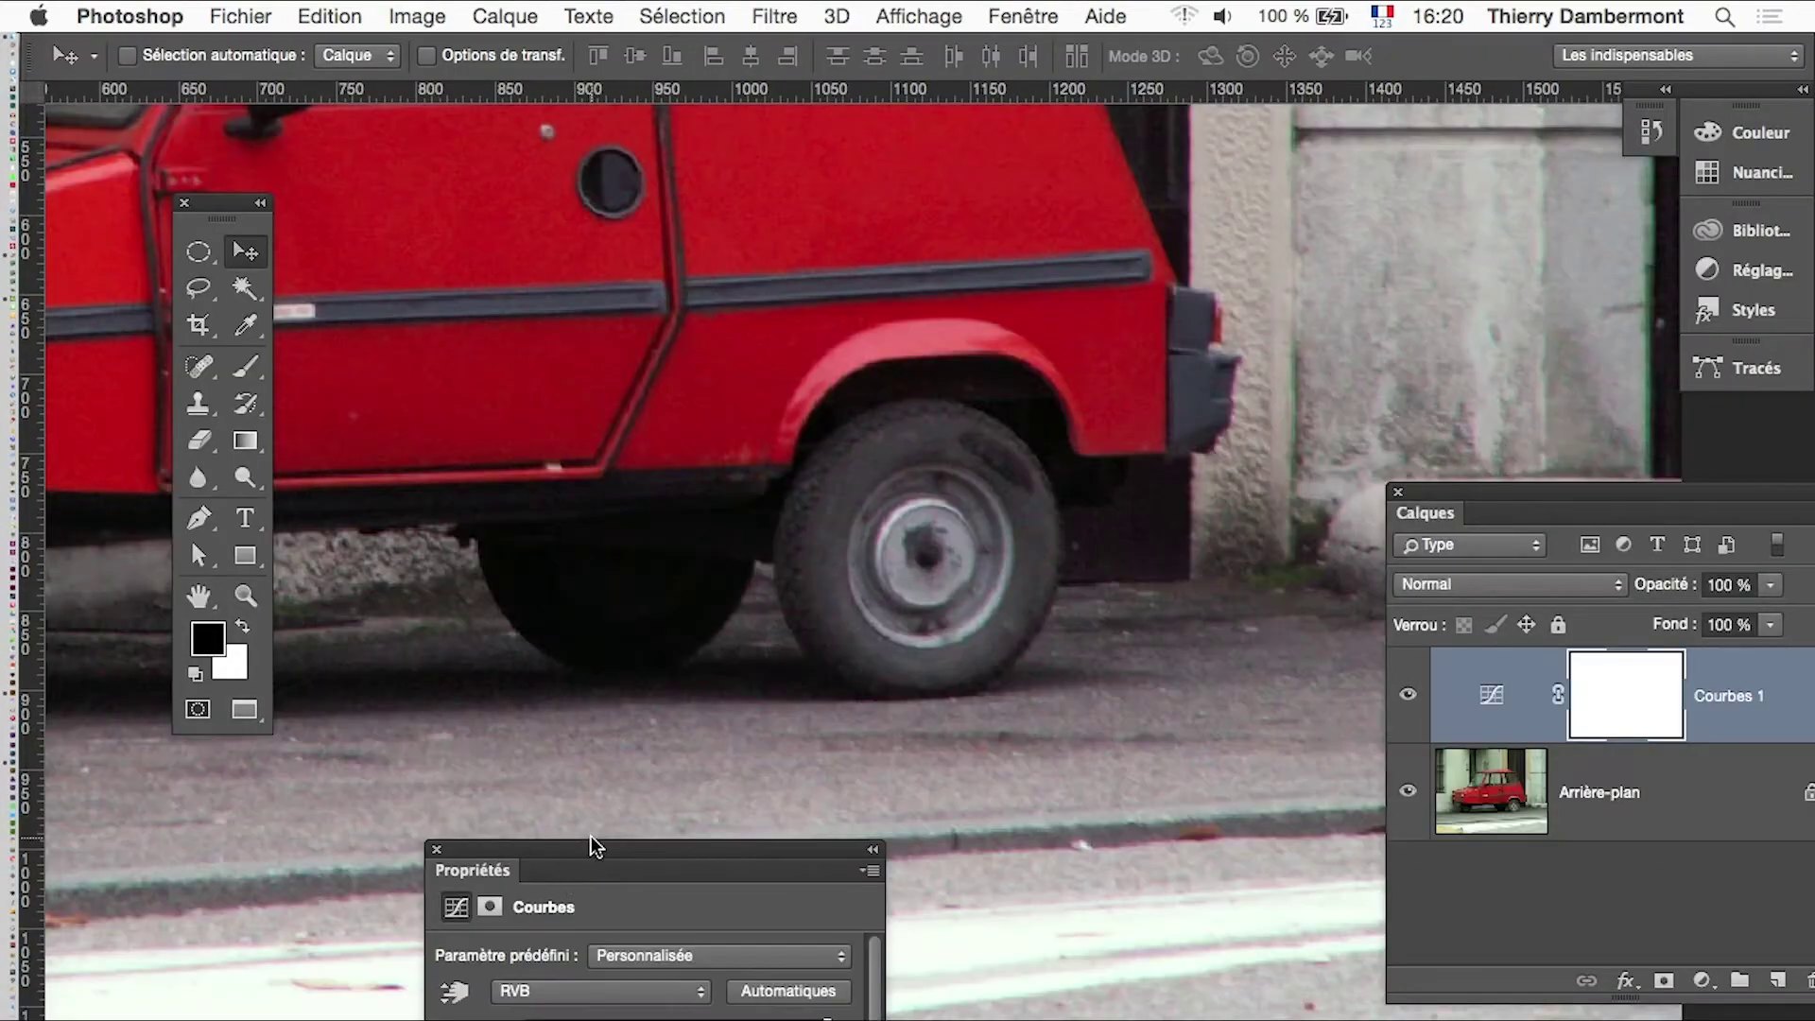
- Zoom and pan to centre the whole car, moving the layers panel off the car
scroll(689, 743, "down", 1)
scroll(688, 745, "down", 2)
scroll(688, 746, "down", 1)
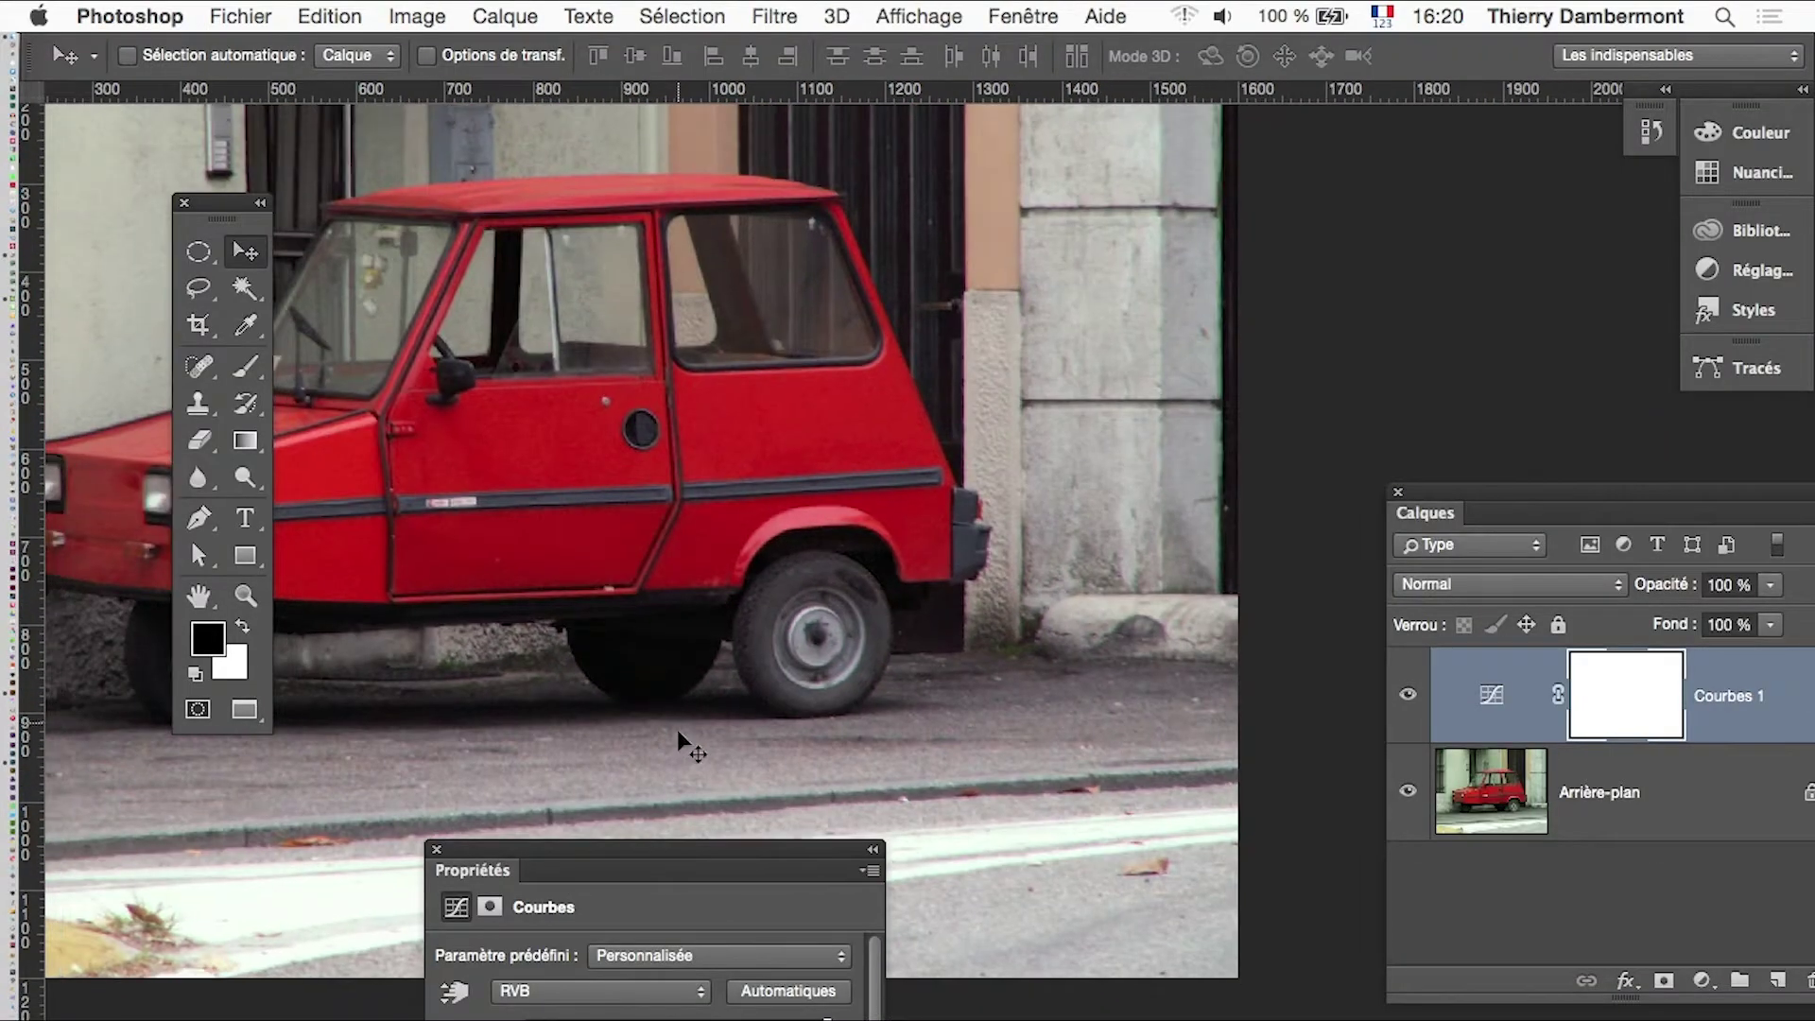
mouse_move(648, 458)
left_mouse_down()
mouse_move(979, 501)
mouse_move(986, 539)
left_mouse_up()
scroll(983, 544, "down", 1)
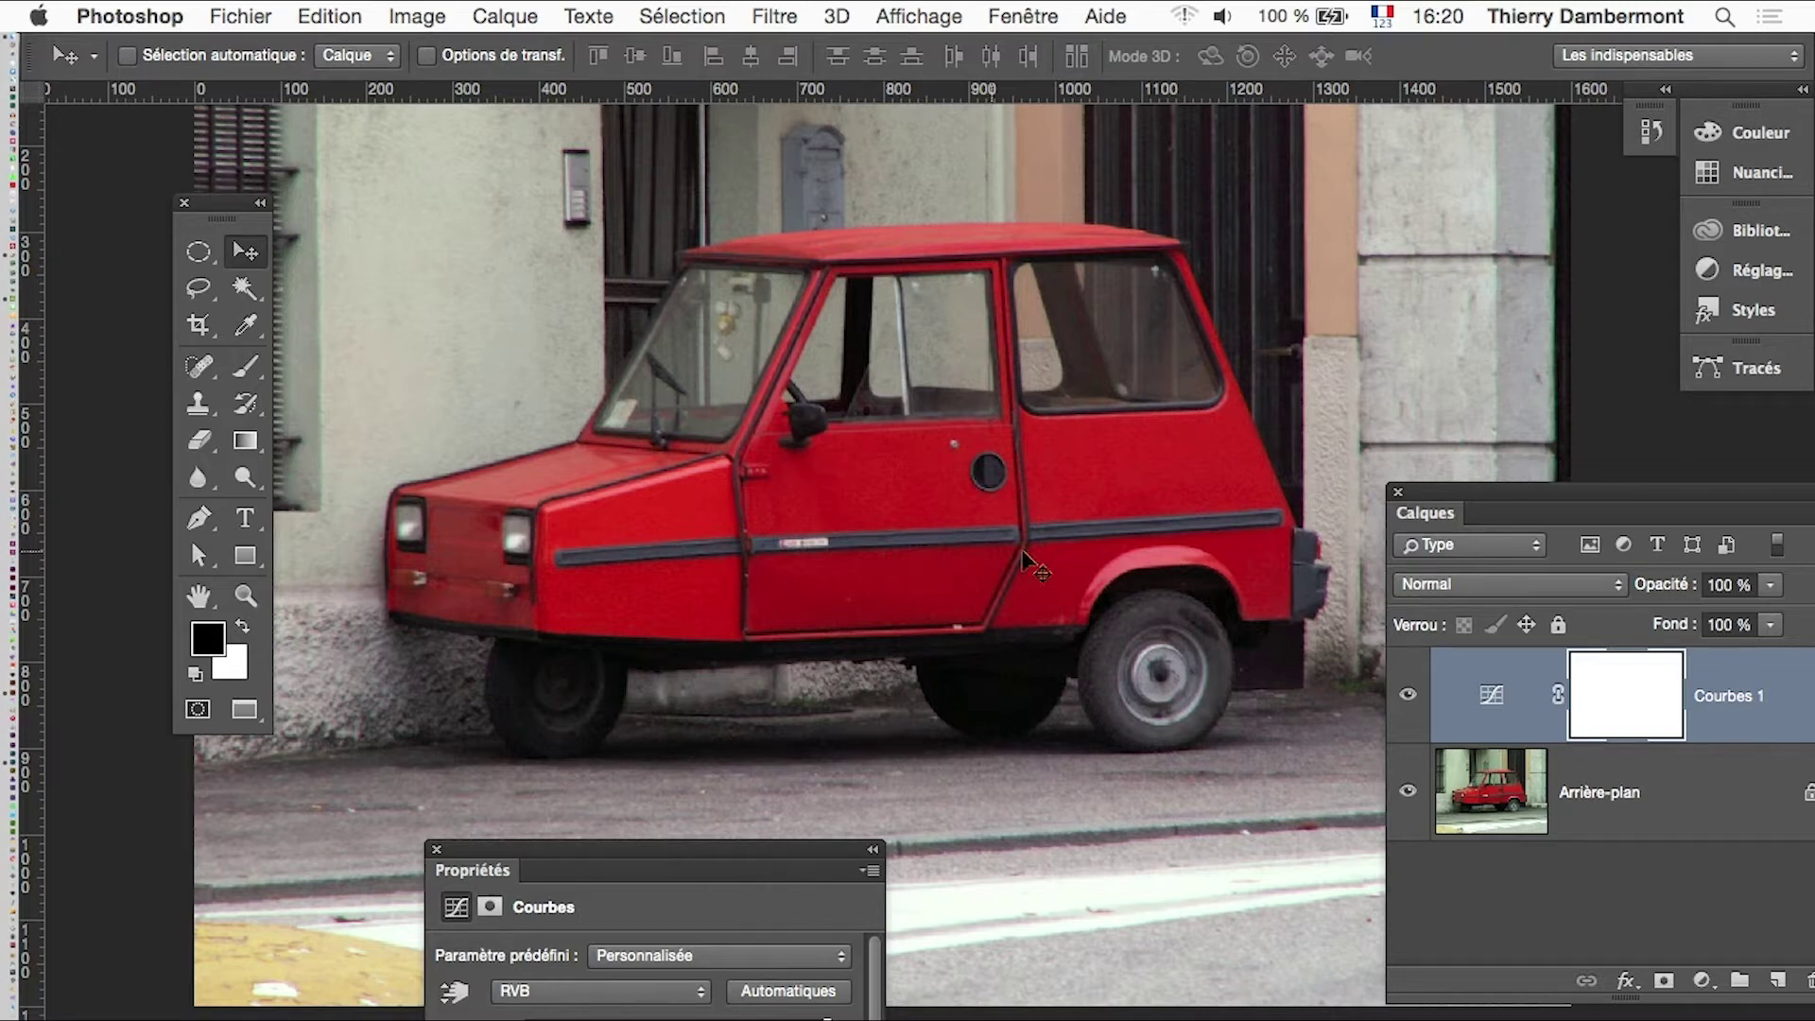
mouse_move(1675, 487)
left_mouse_down()
mouse_move(1448, 552)
mouse_move(1462, 566)
left_mouse_up()
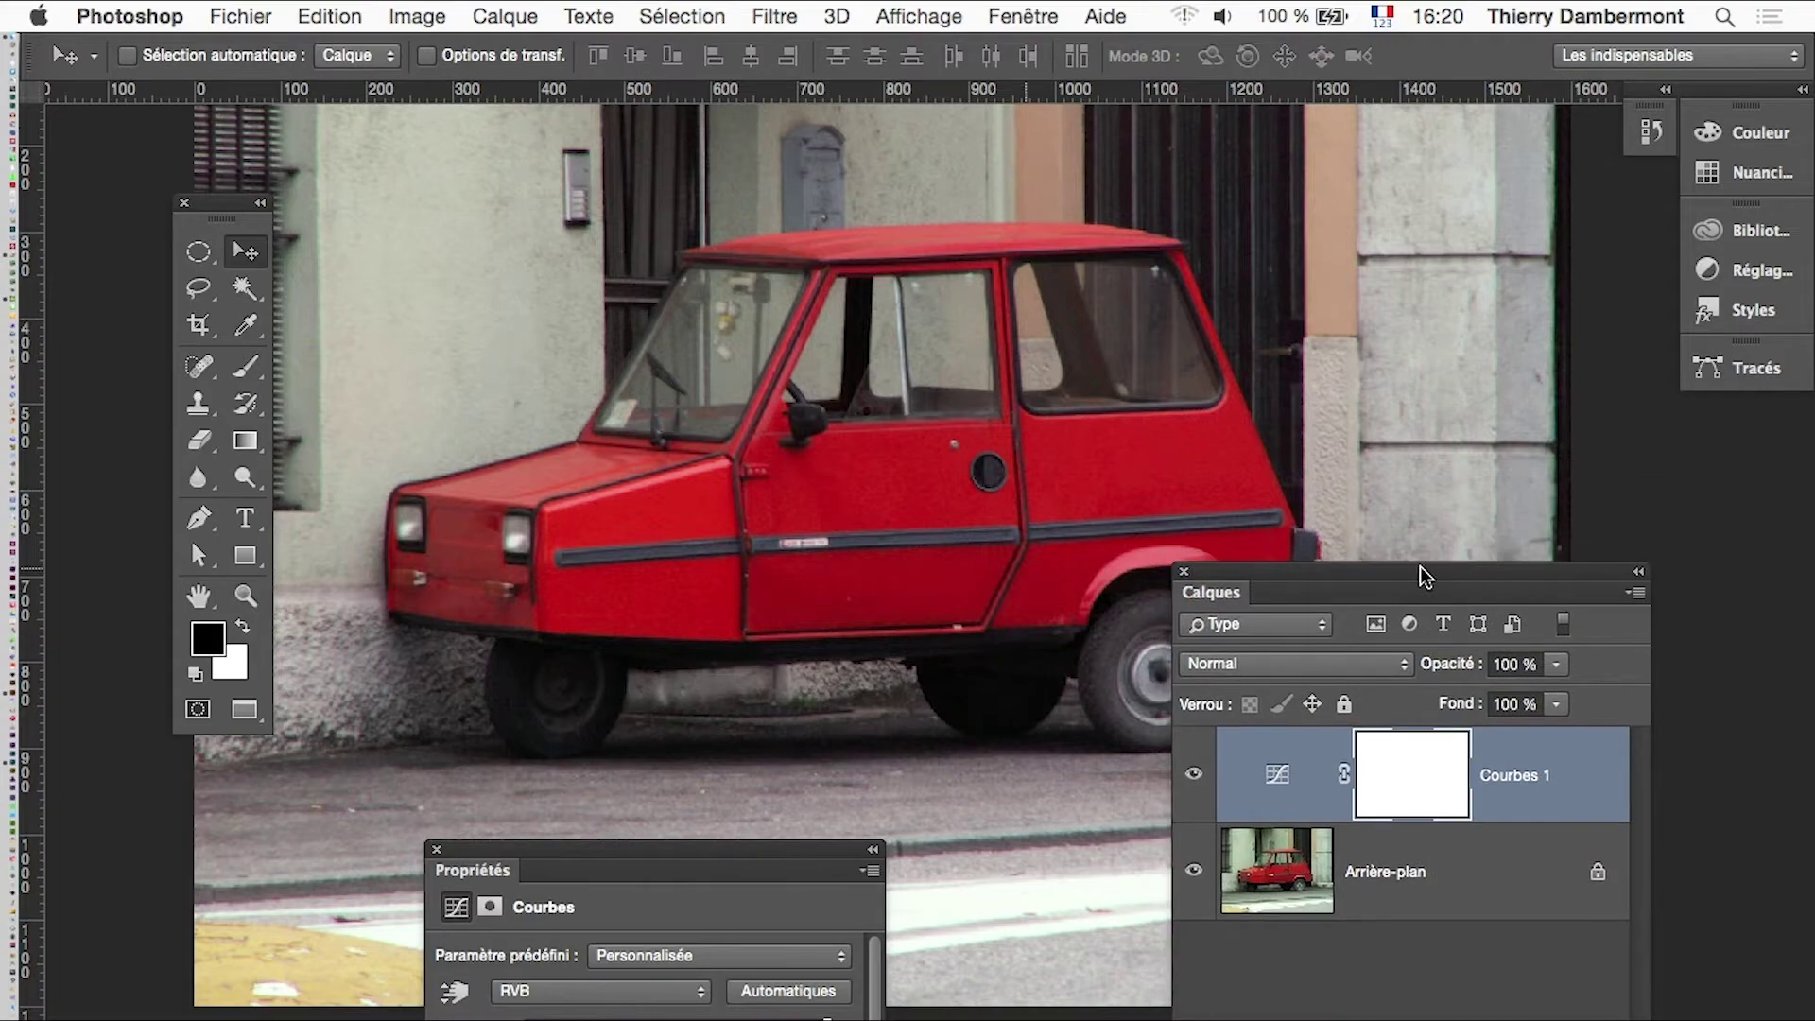
- Zoom around the car's detail, shift the layers panel right, and switch back to Illustrator
scroll(477, 551, "up", 3)
scroll(477, 551, "up", 5)
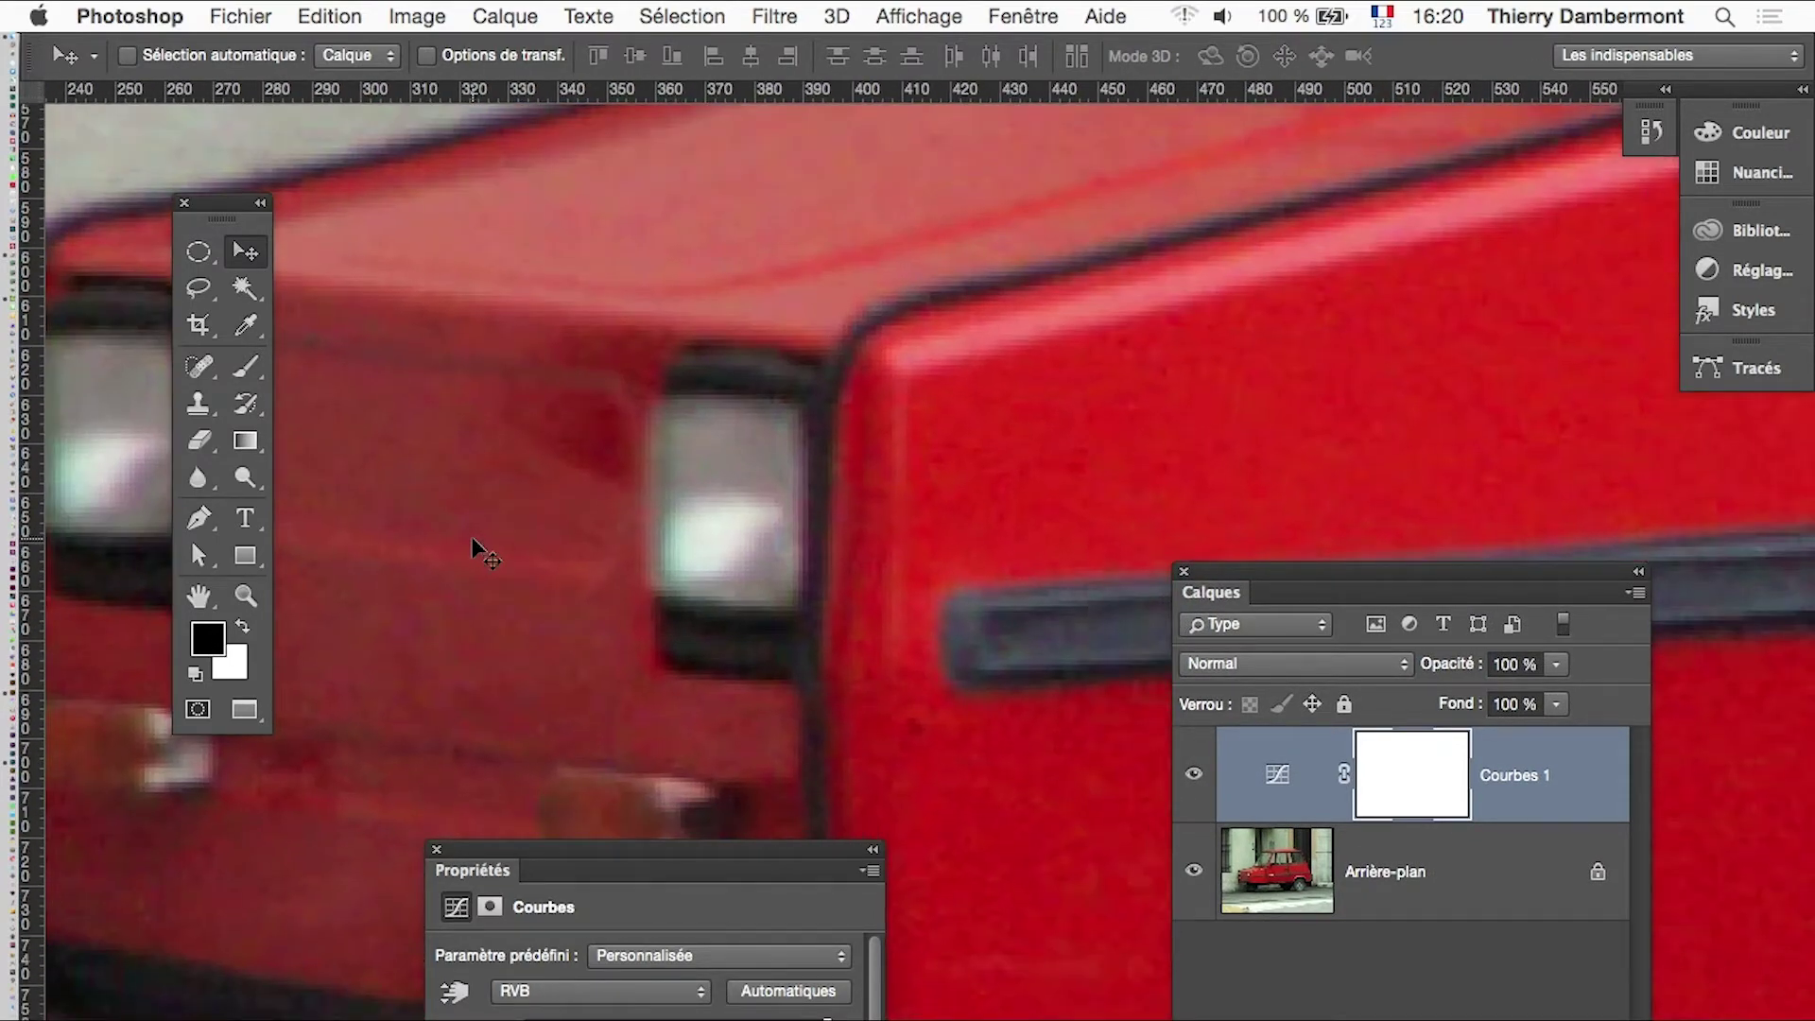
scroll(472, 539, "down", 2)
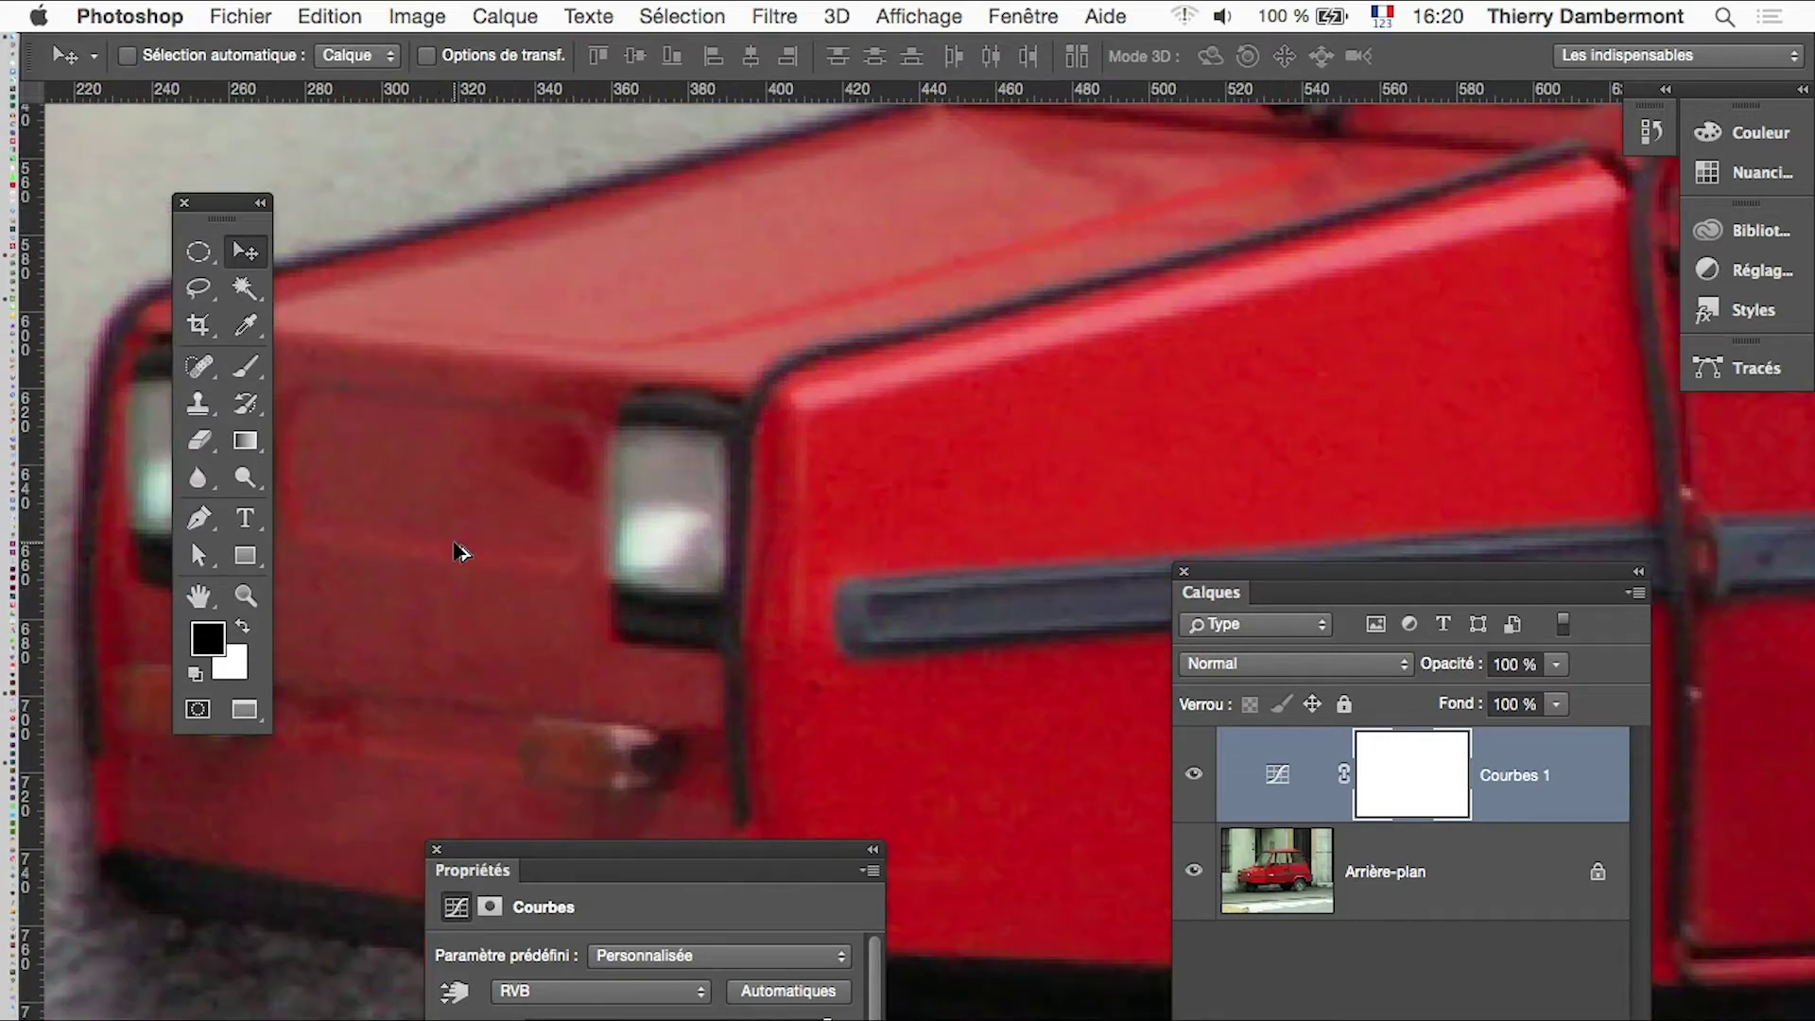
scroll(460, 550, "down", 2)
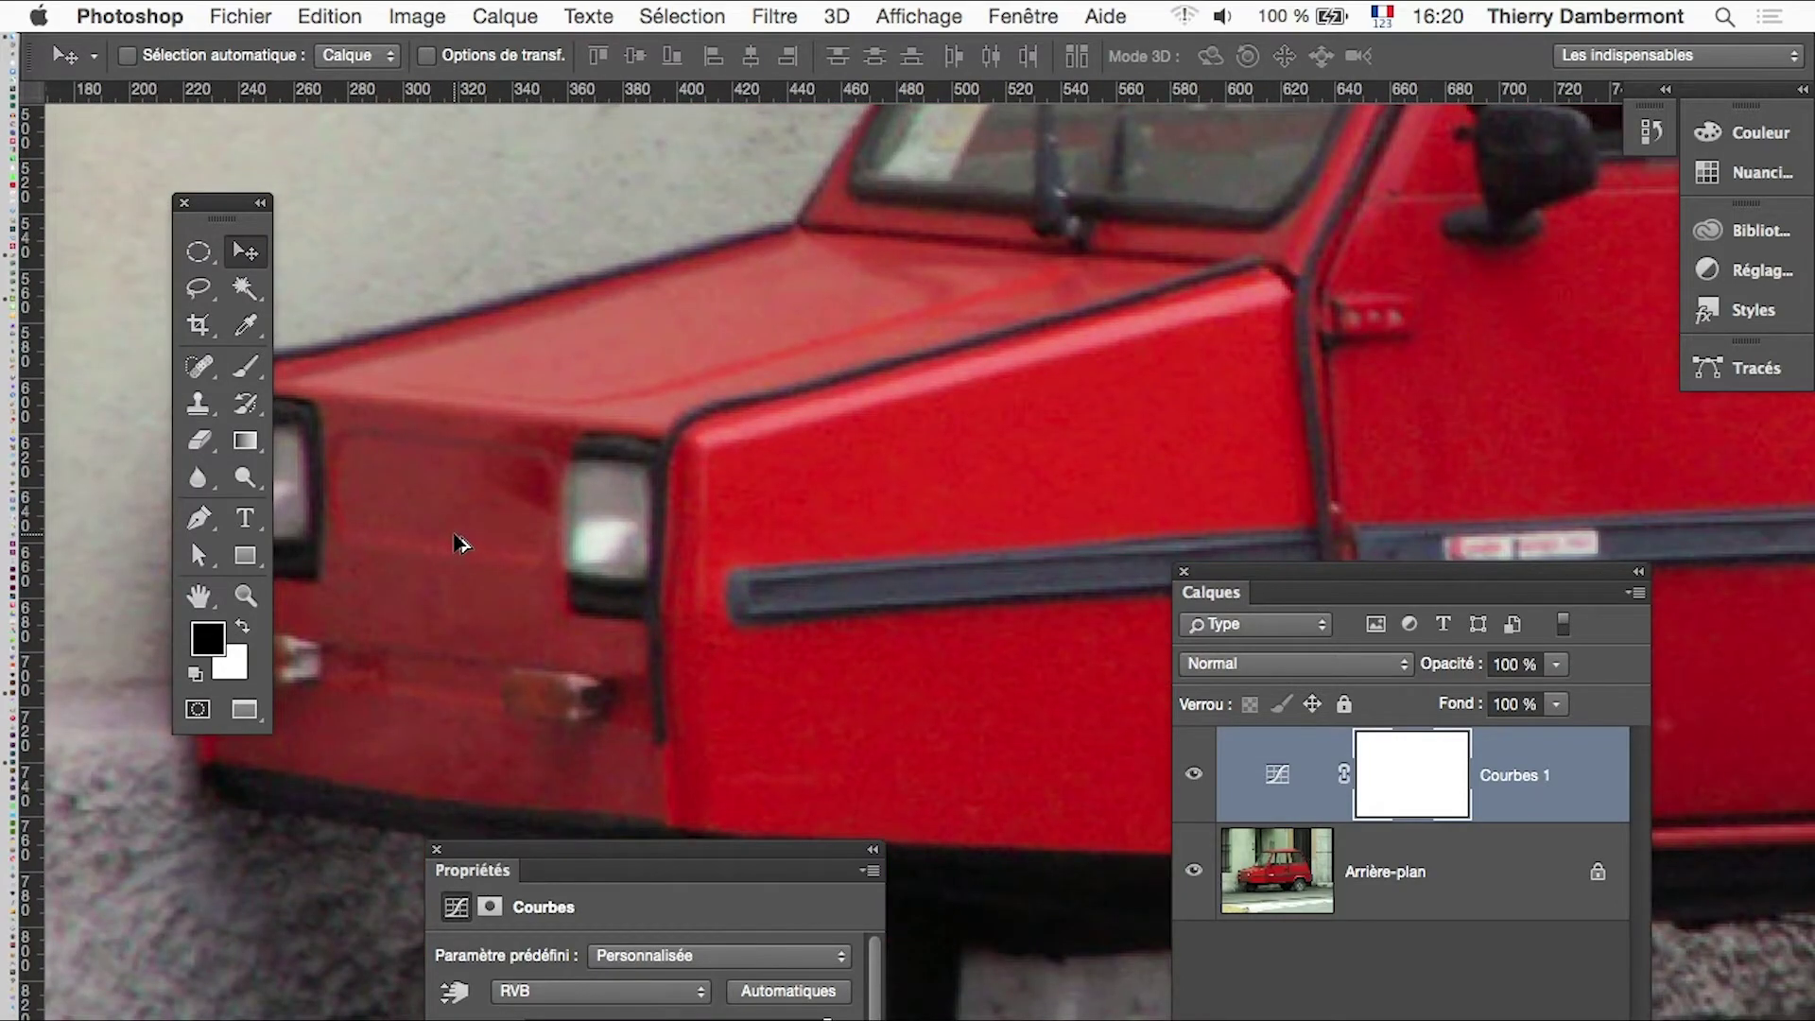
scroll(460, 543, "down", 2)
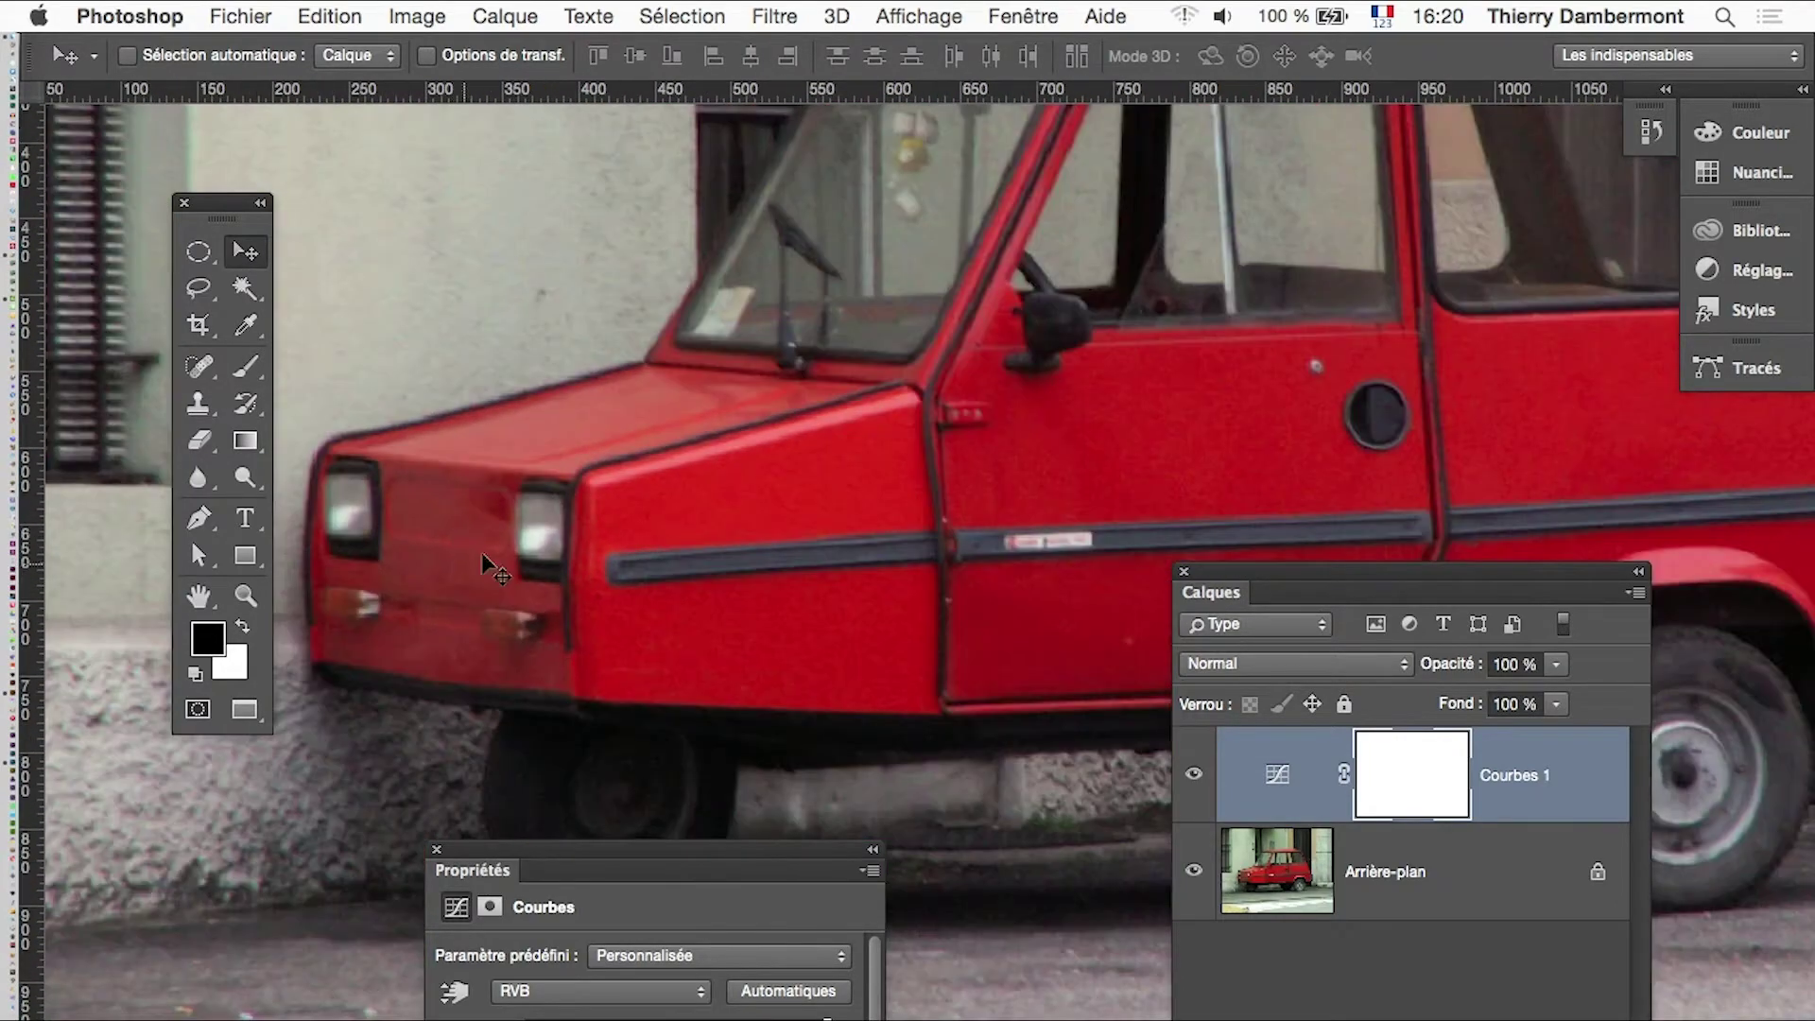
left_click_drag(1317, 572, 1415, 570)
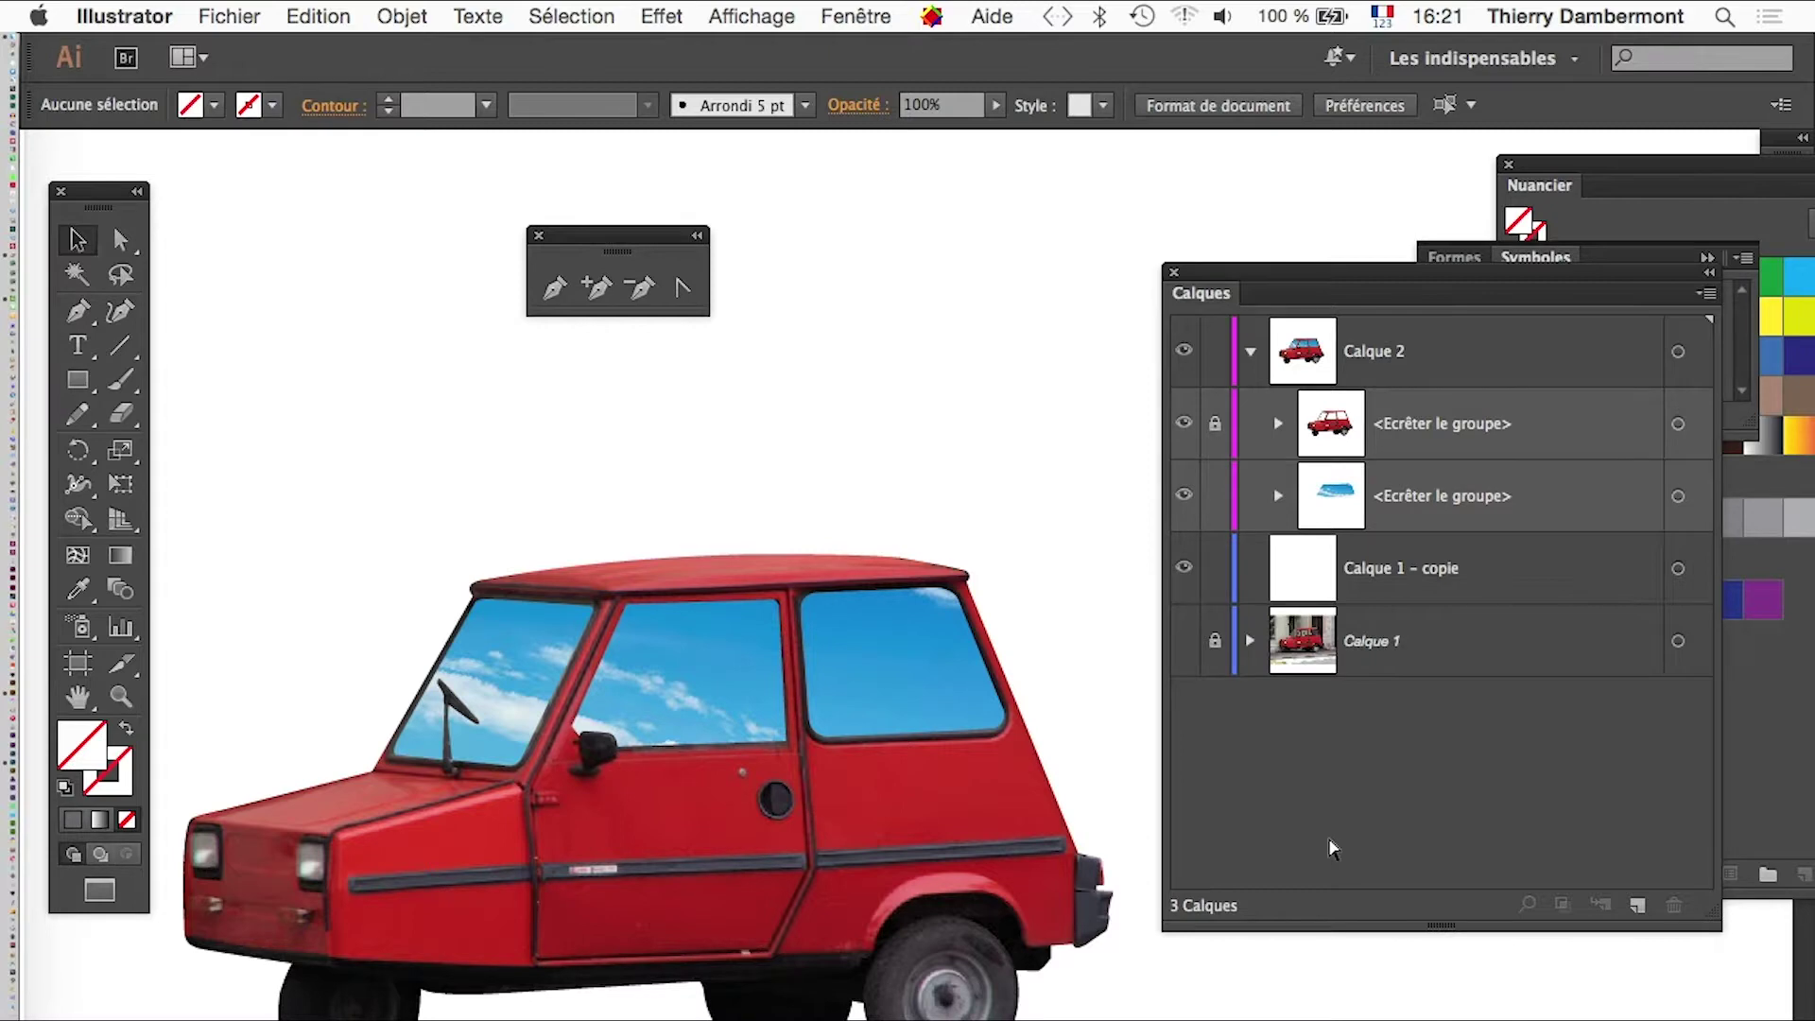
key("super+Tab")
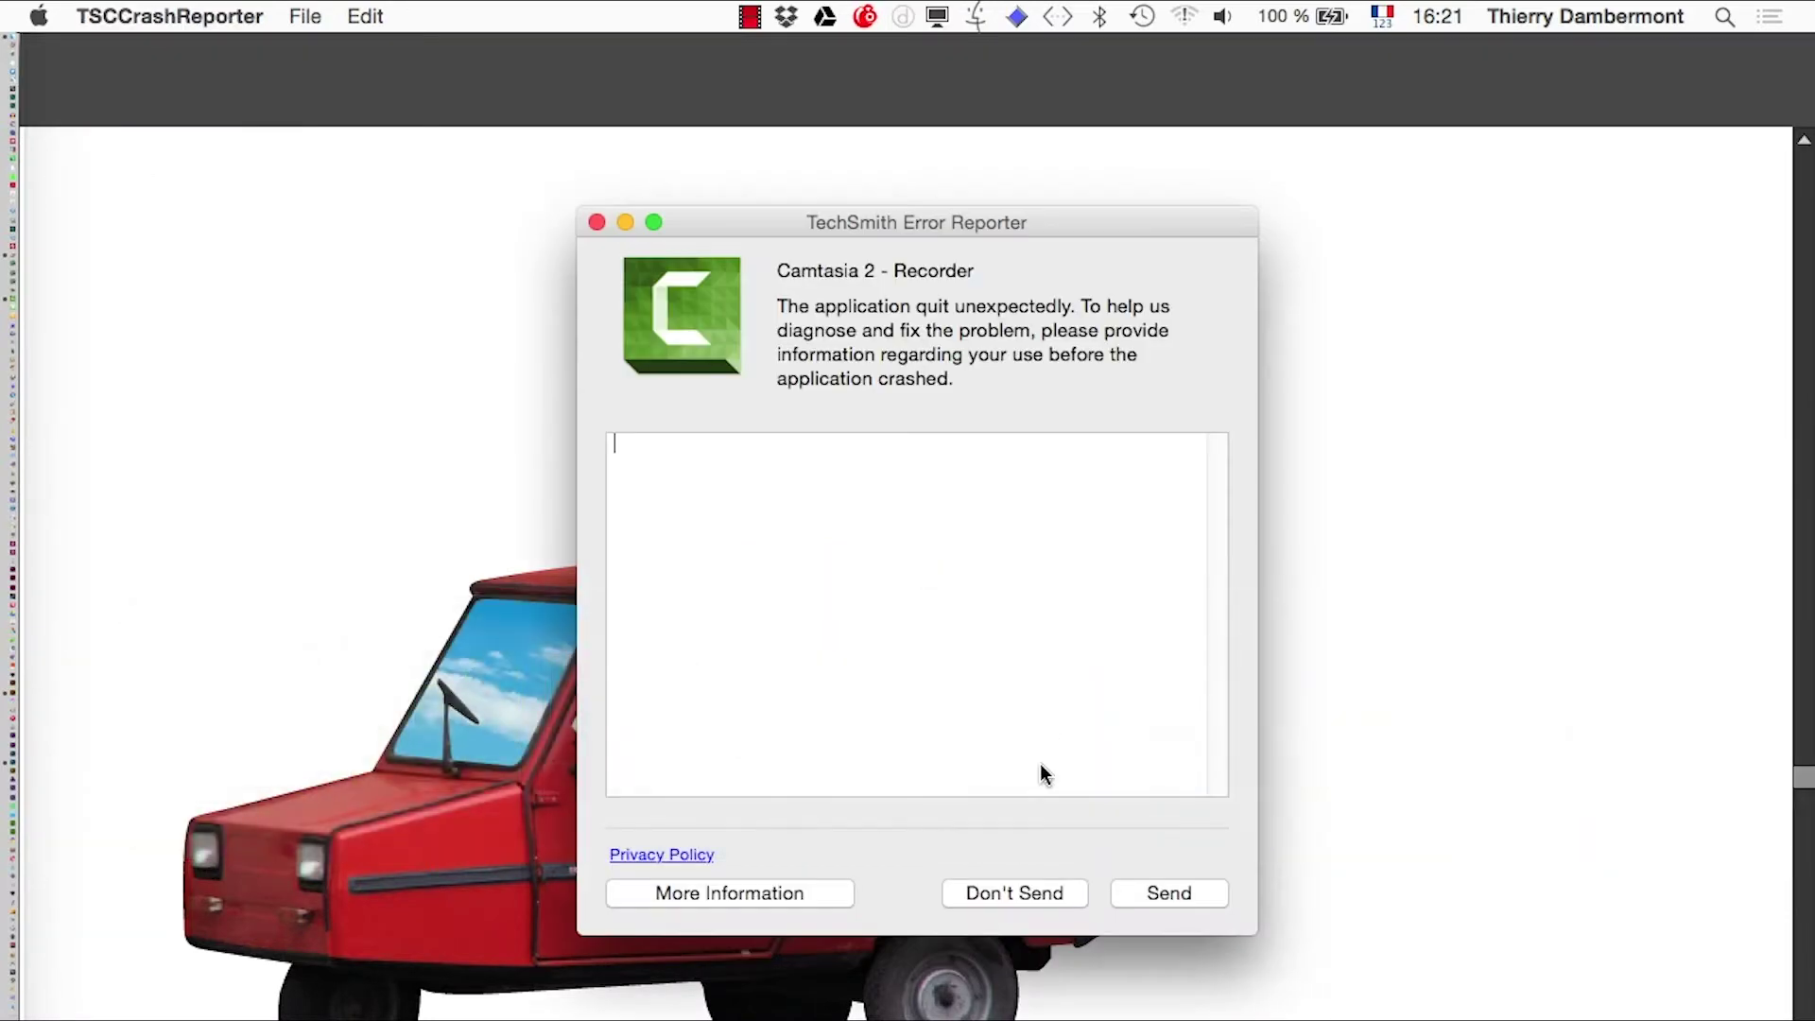
- Bring Photoshop back to the front from Illustrator via the application switcher
left_click(1058, 903)
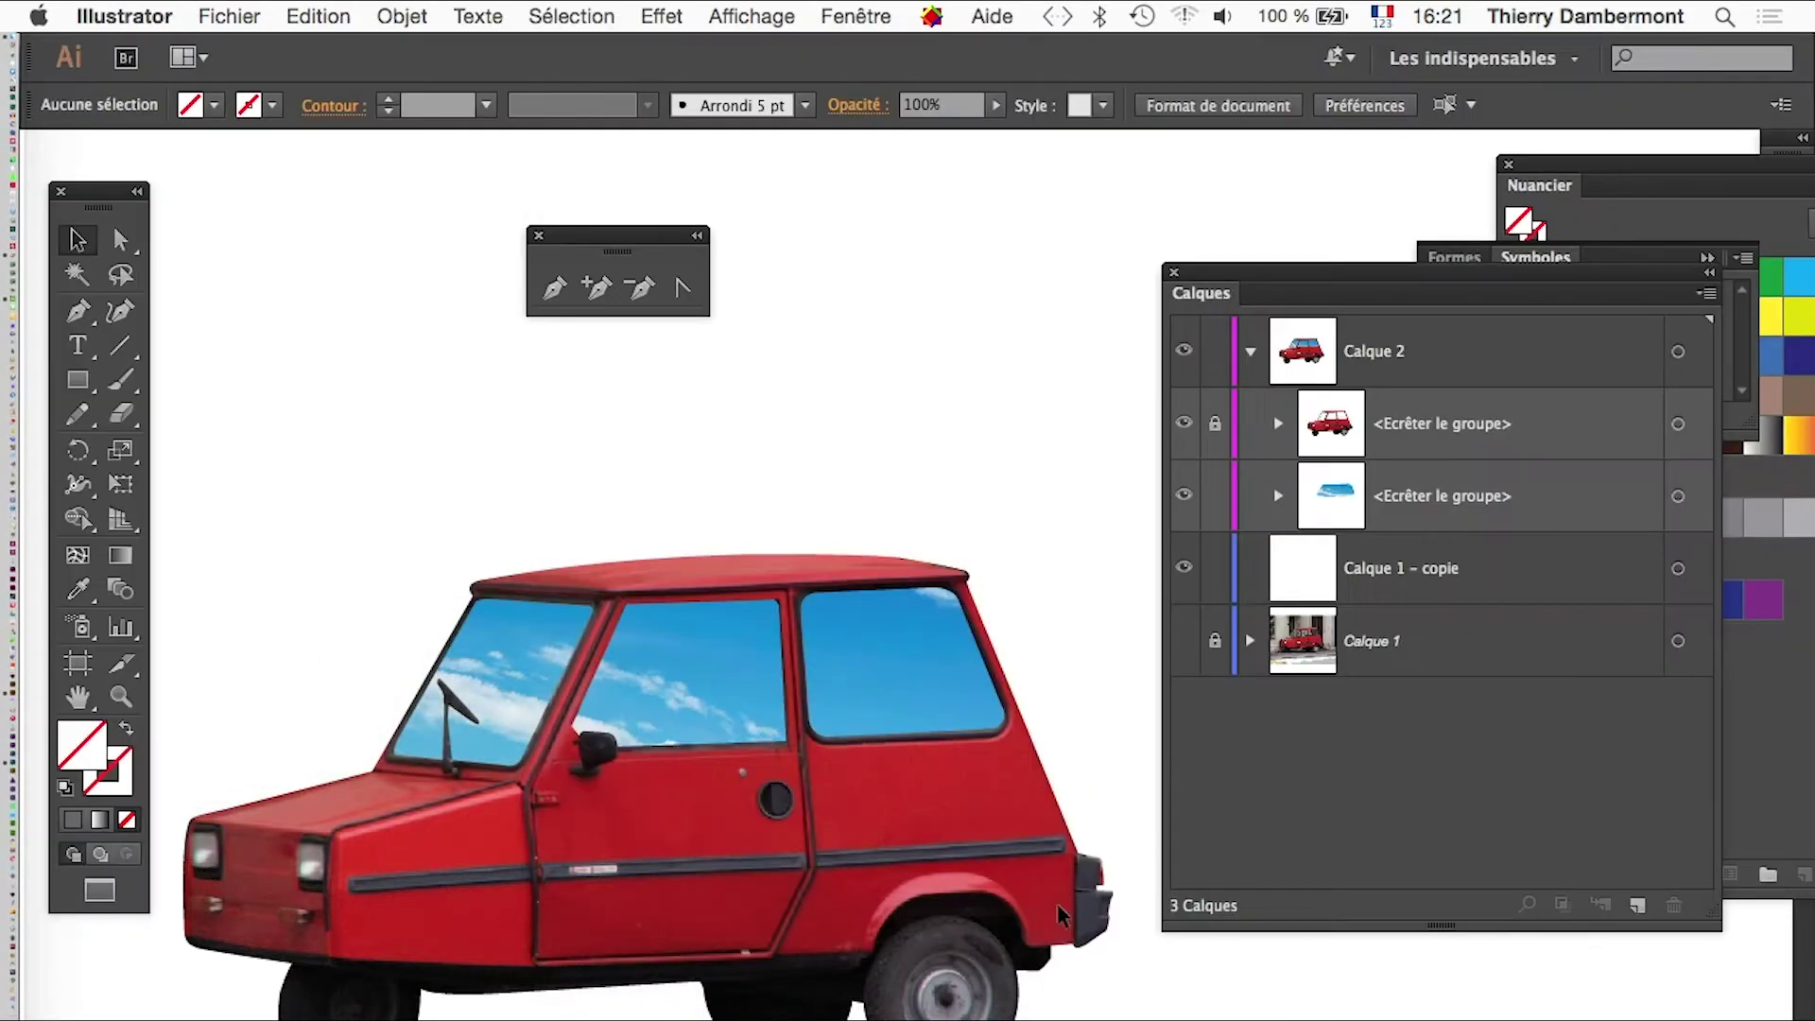
key("super+Tab")
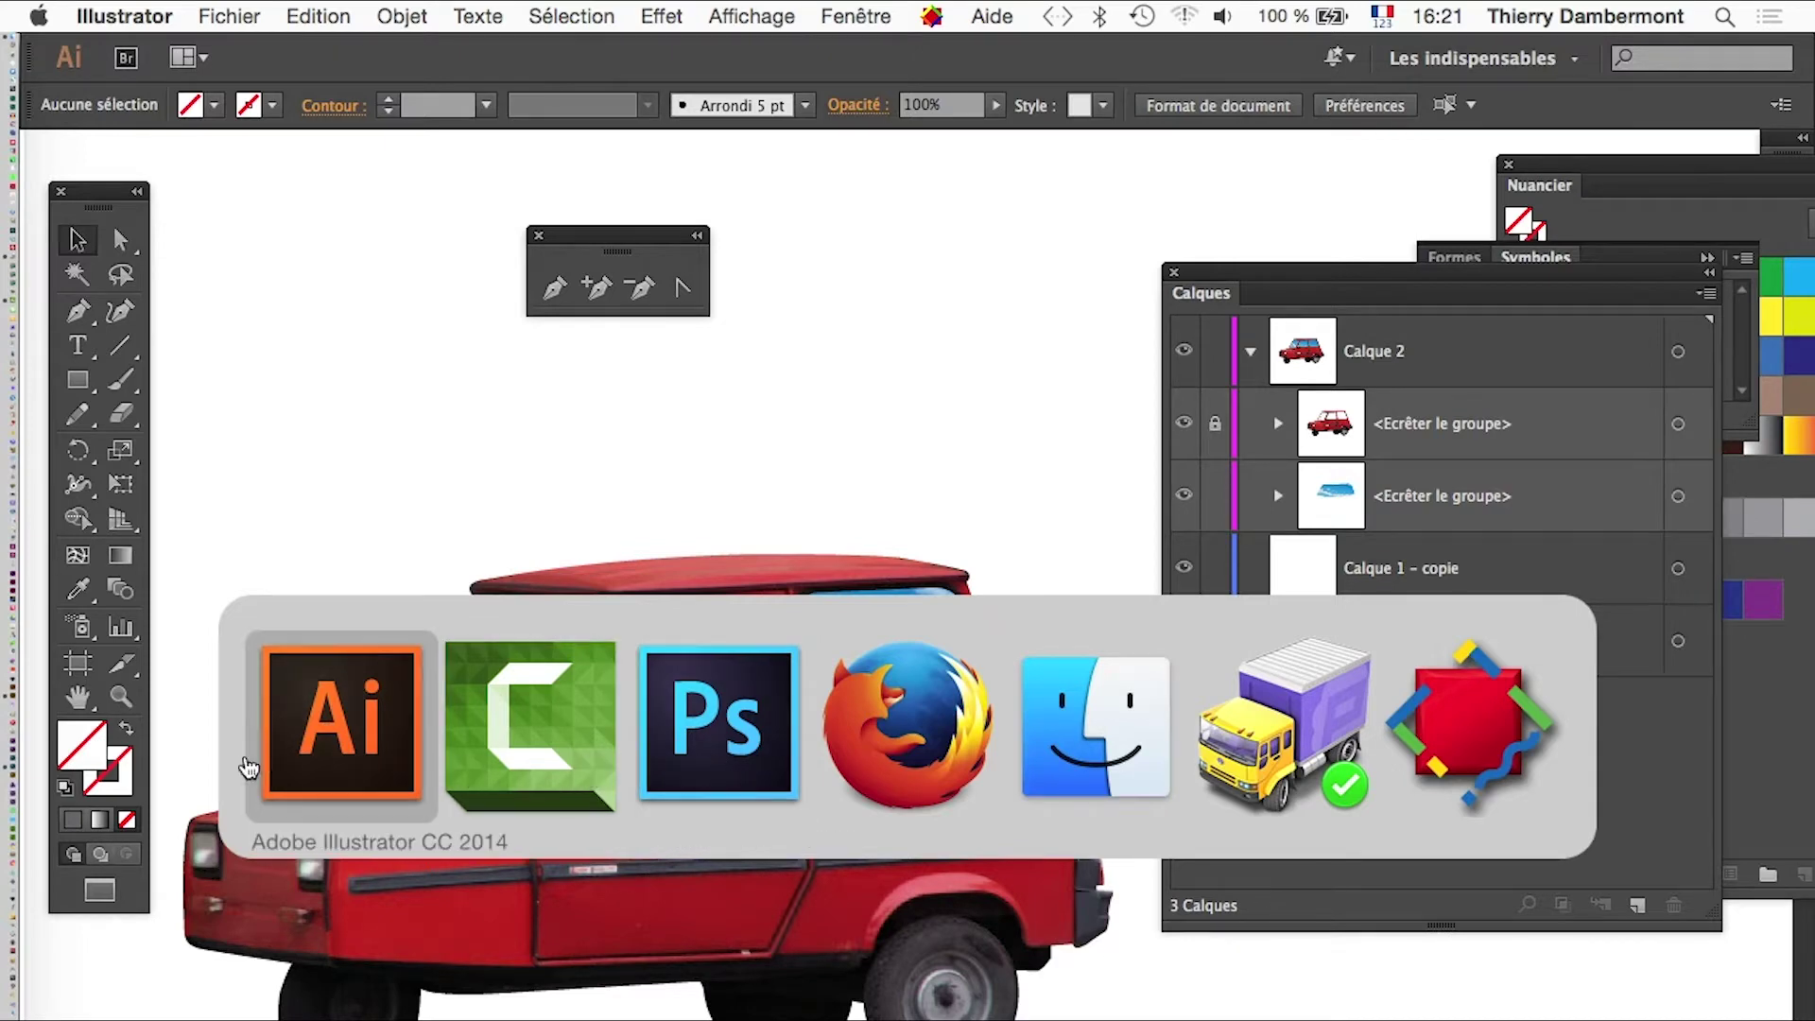
left_click(773, 815)
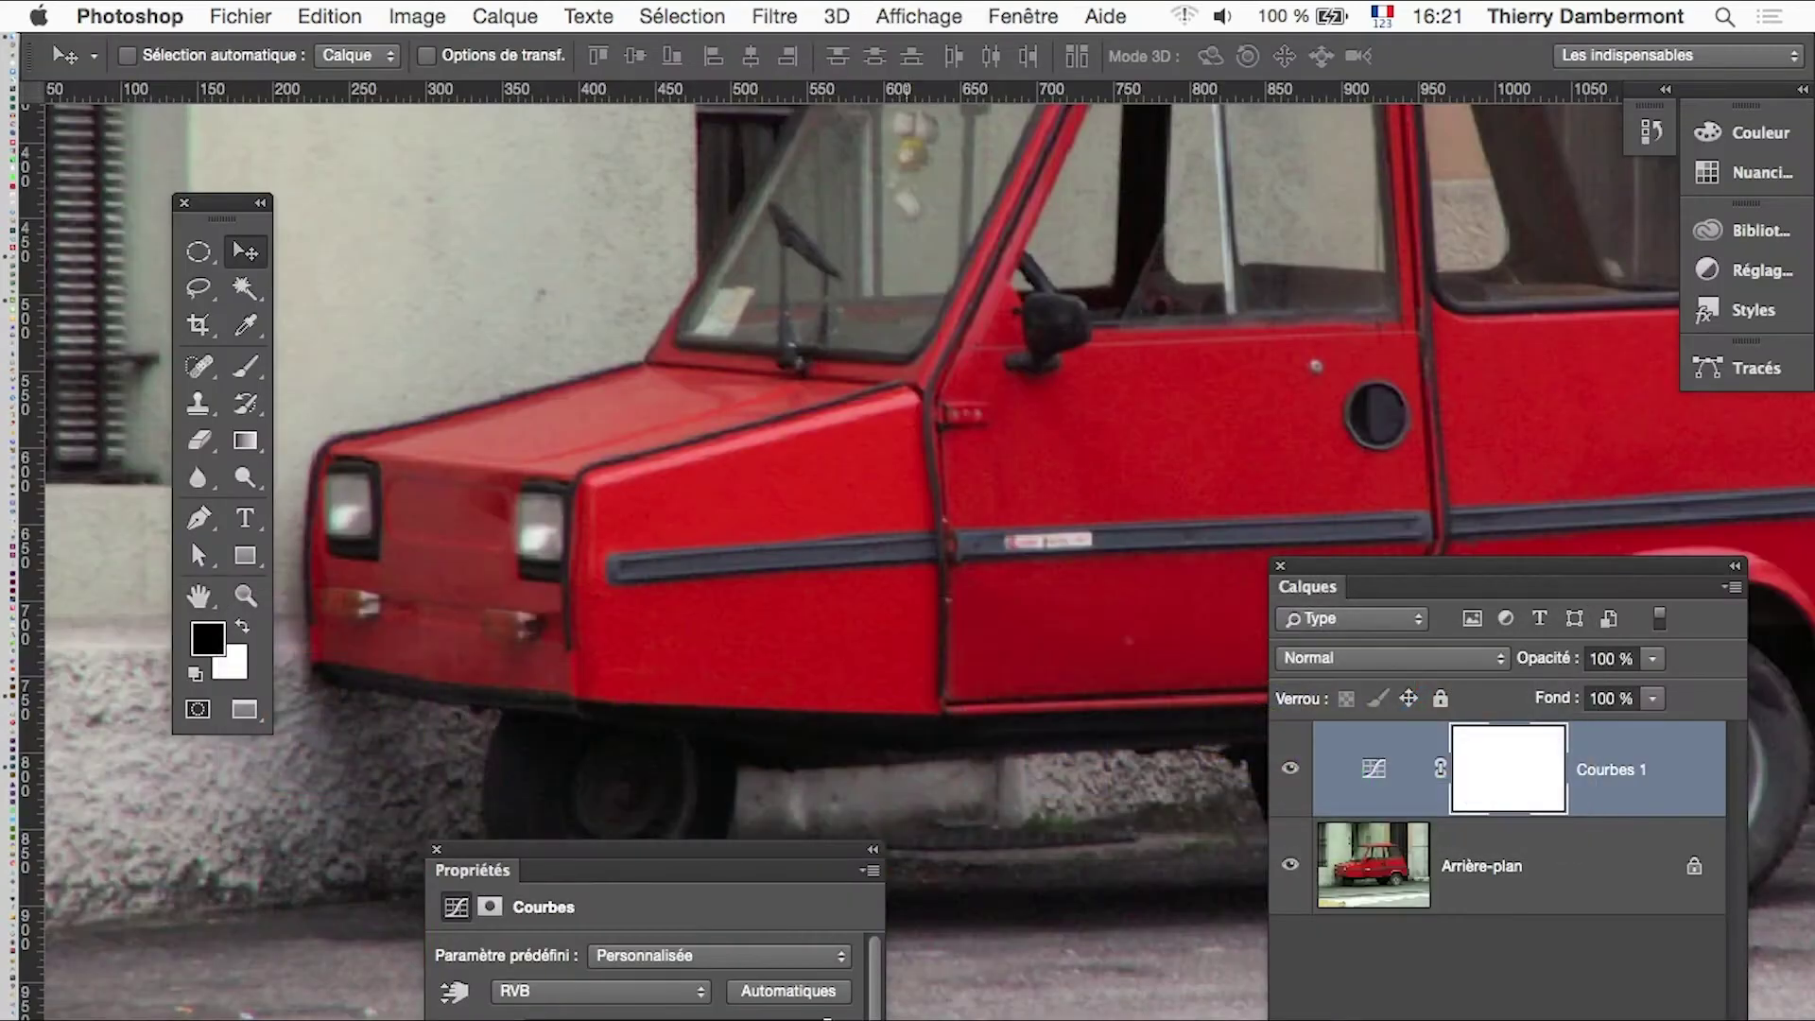
- Return to Photoshop, zoom out to view the whole car, and nudge the layers panel
key("super+Tab")
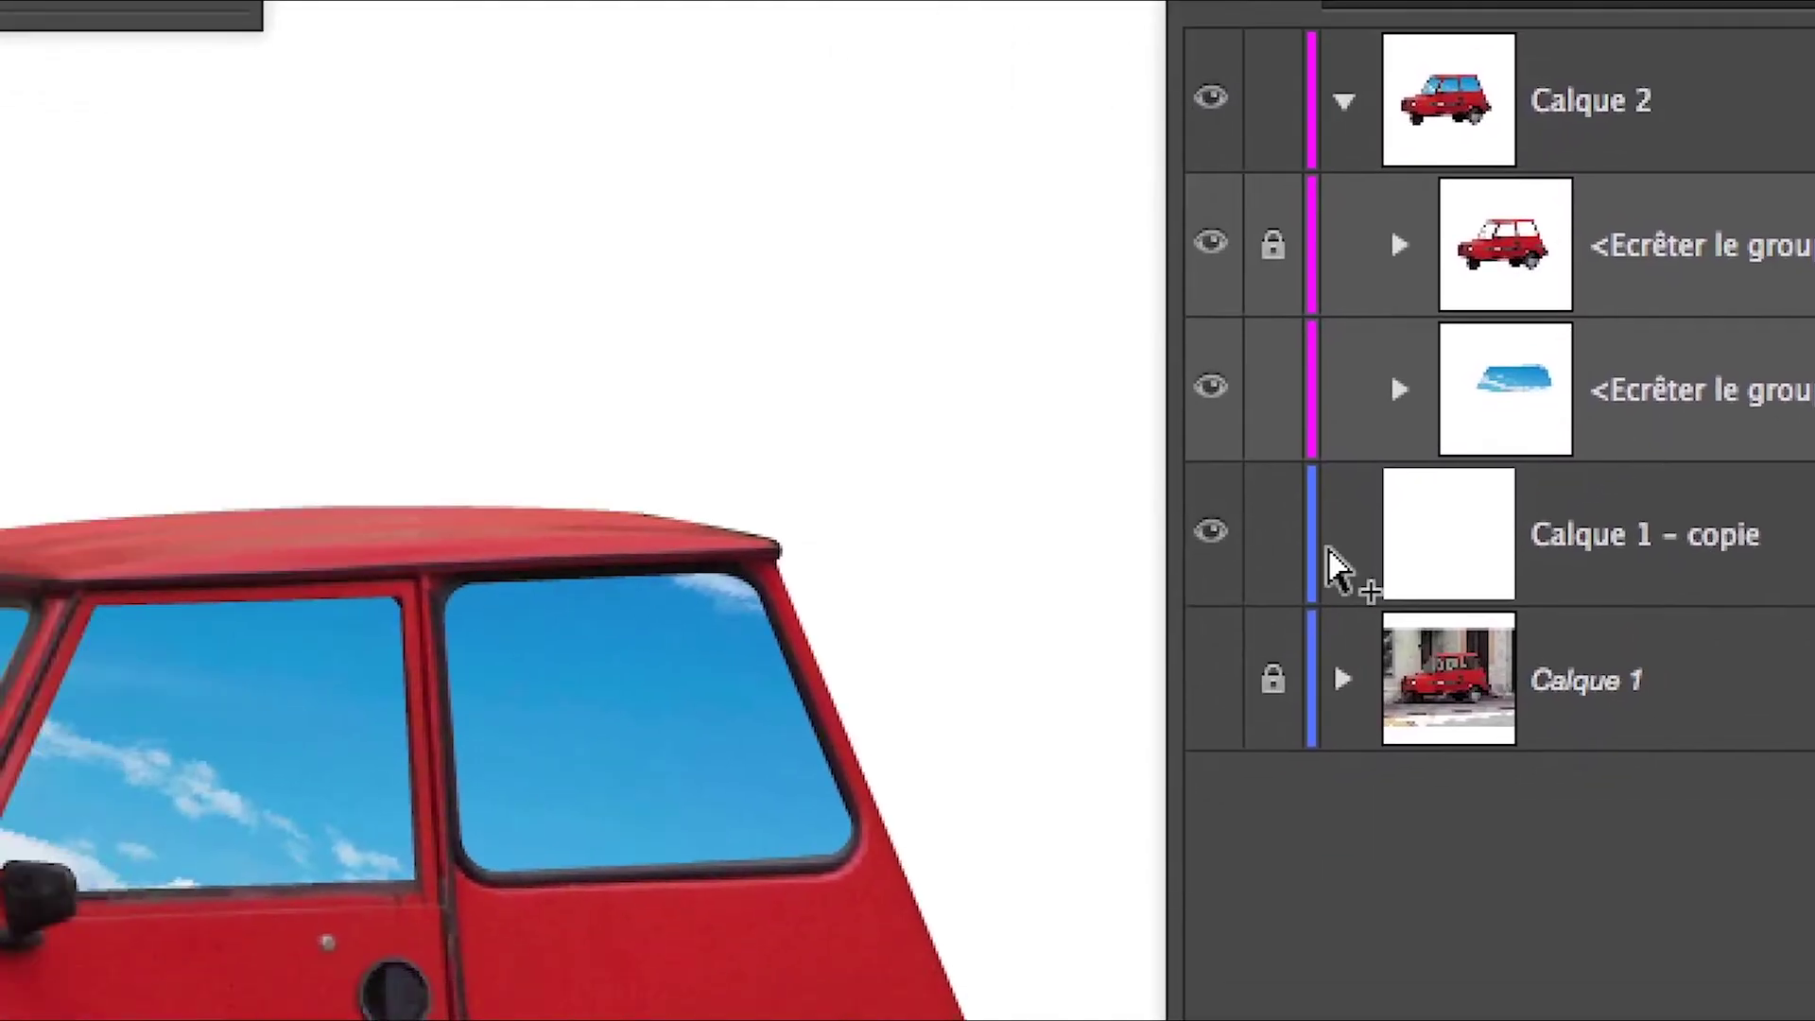
key("super+Tab")
key("super+shift+Tab")
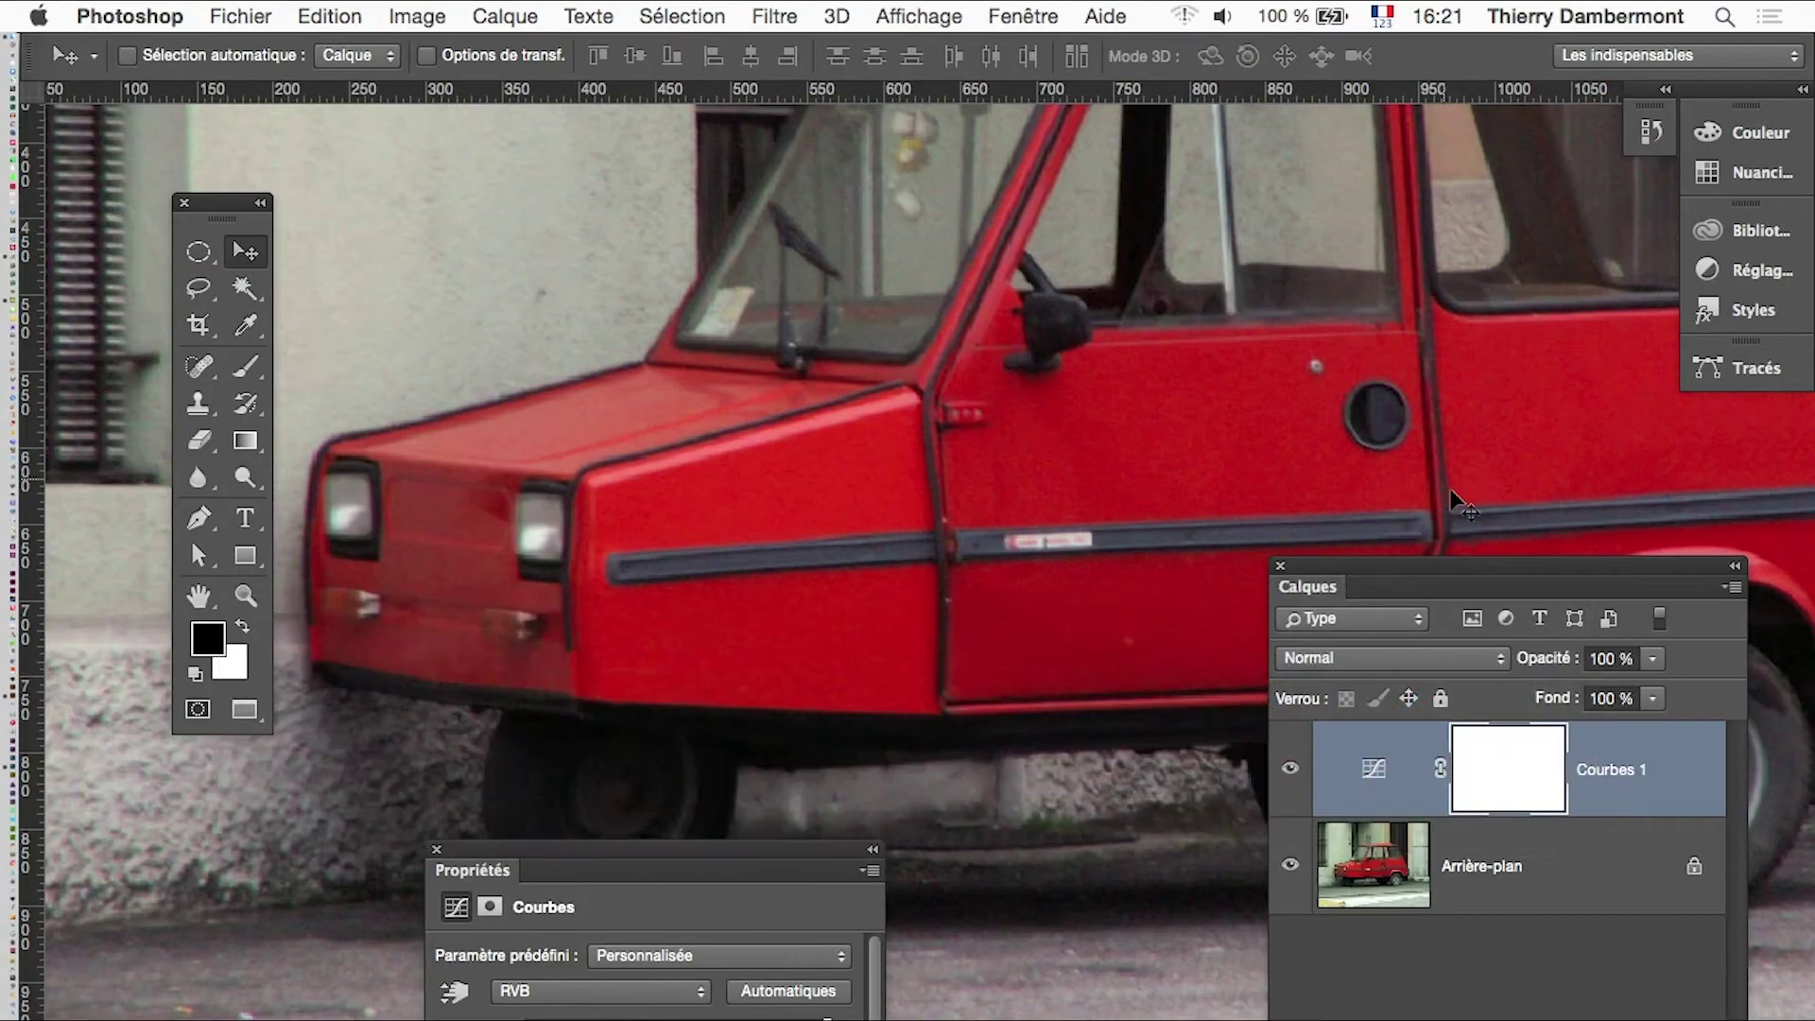
left_click(851, 683, "alt+super")
left_click(987, 679, "alt+super")
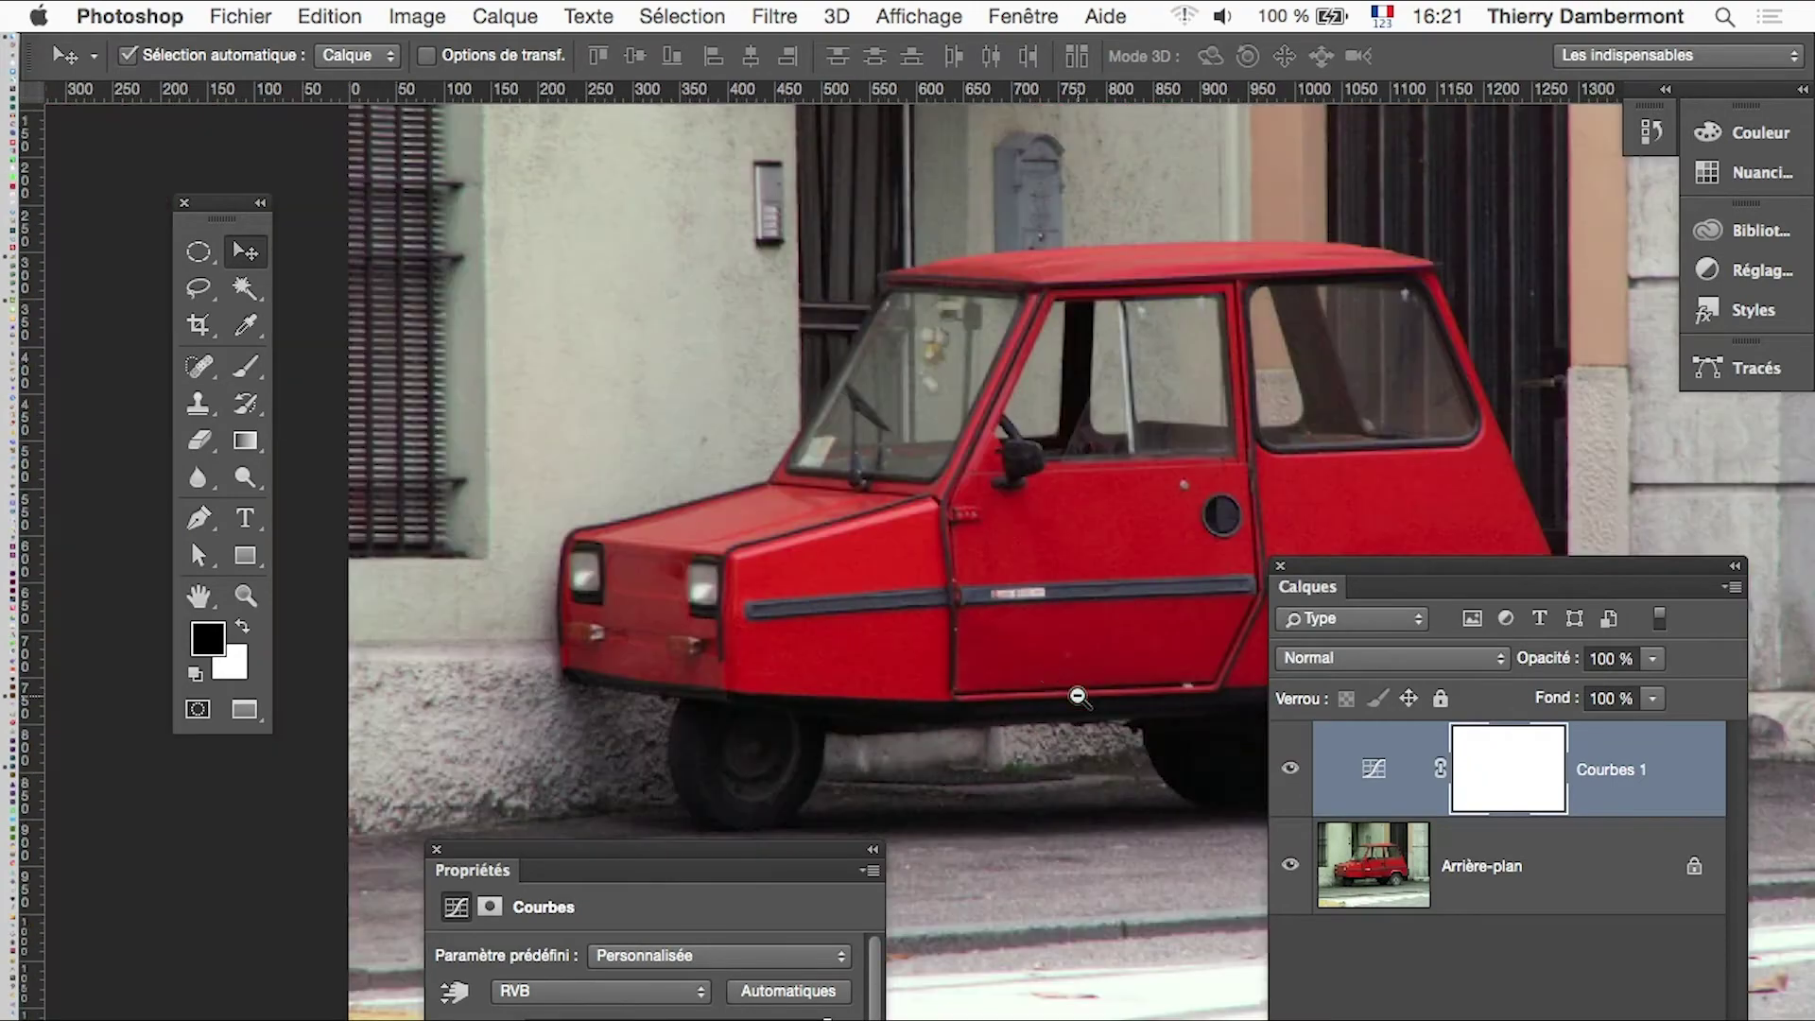
left_click_drag(918, 660, 882, 652)
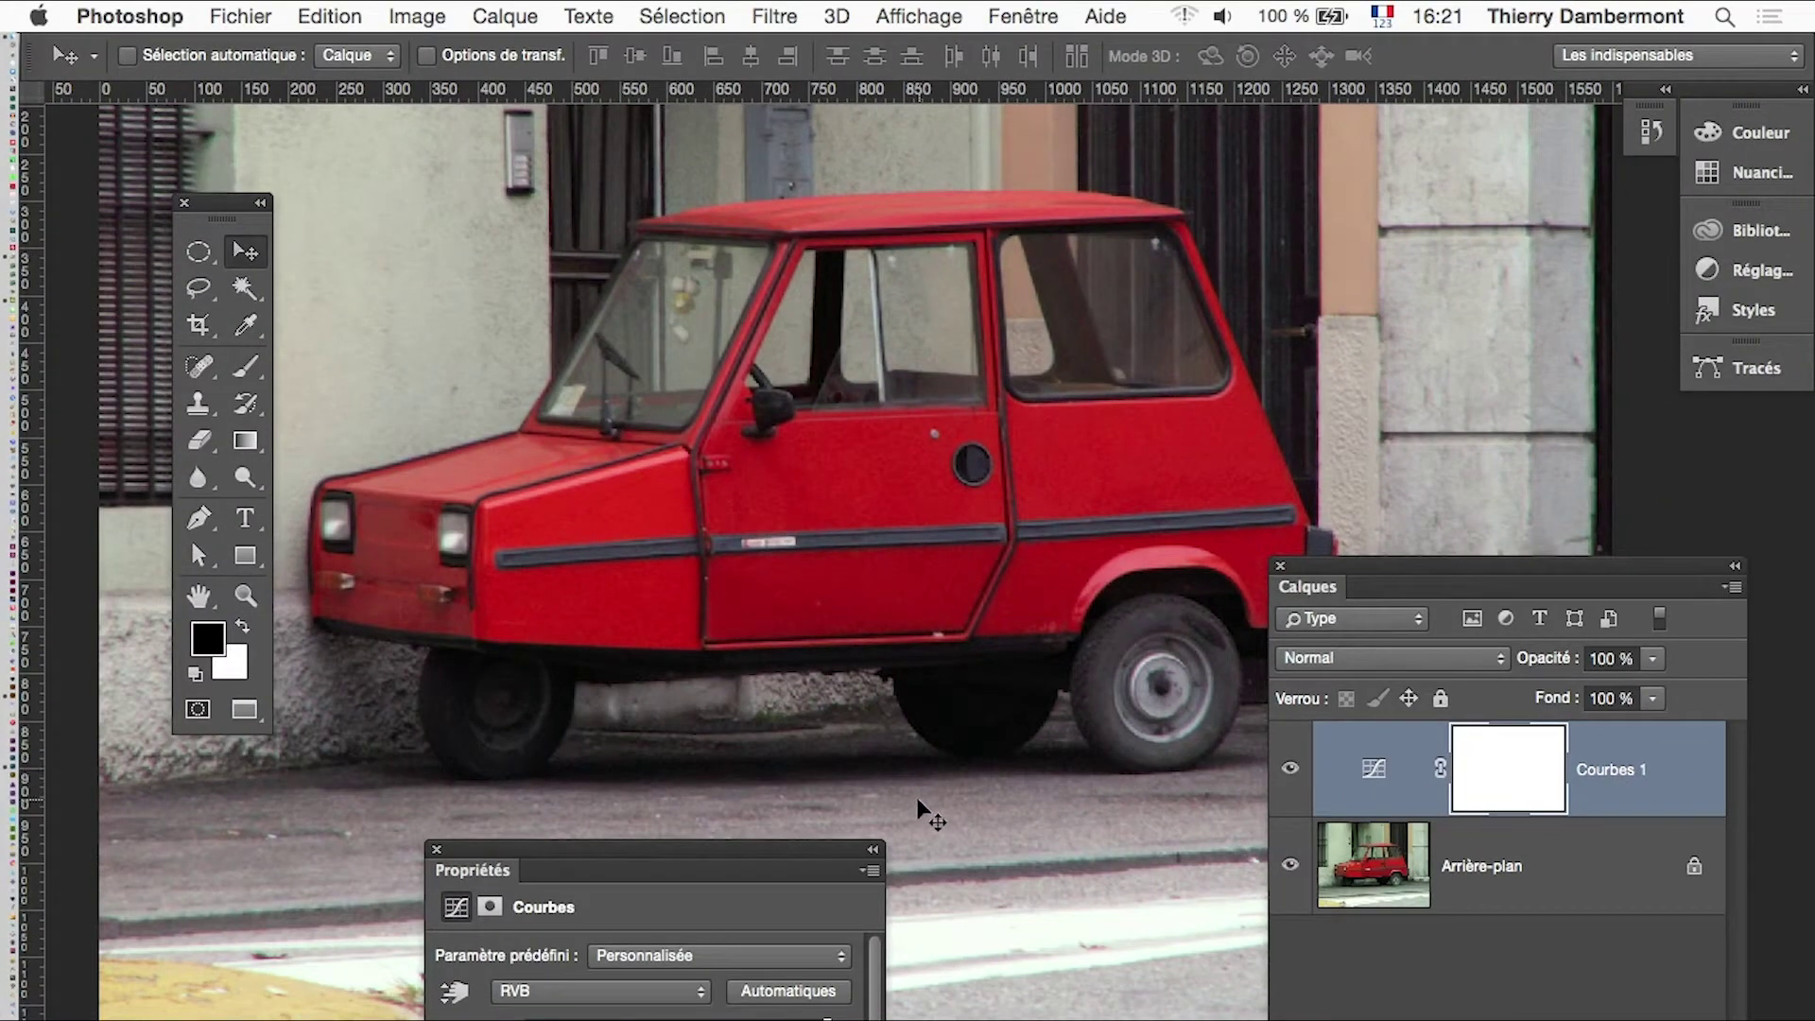
left_click_drag(1348, 577, 1374, 607)
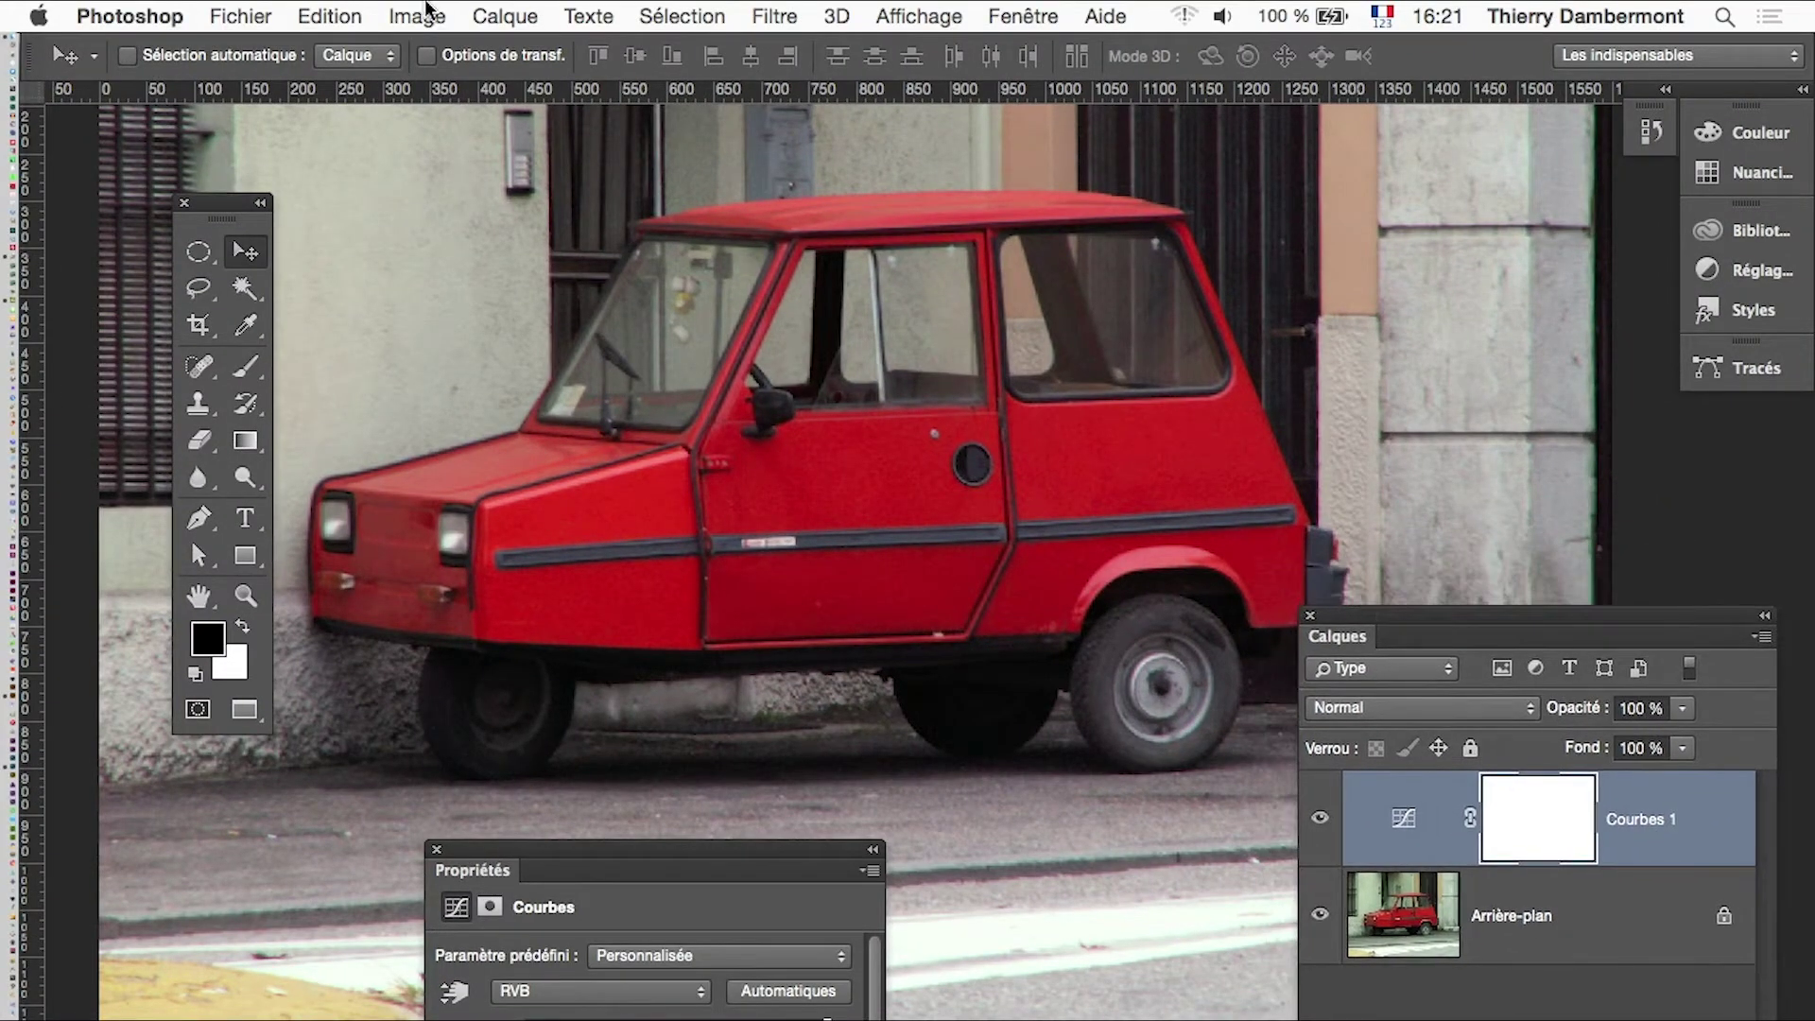
- Add a new Curves adjustment layer named Courbes 2 from the Calque menu
left_click(484, 14)
mouse_move(616, 299)
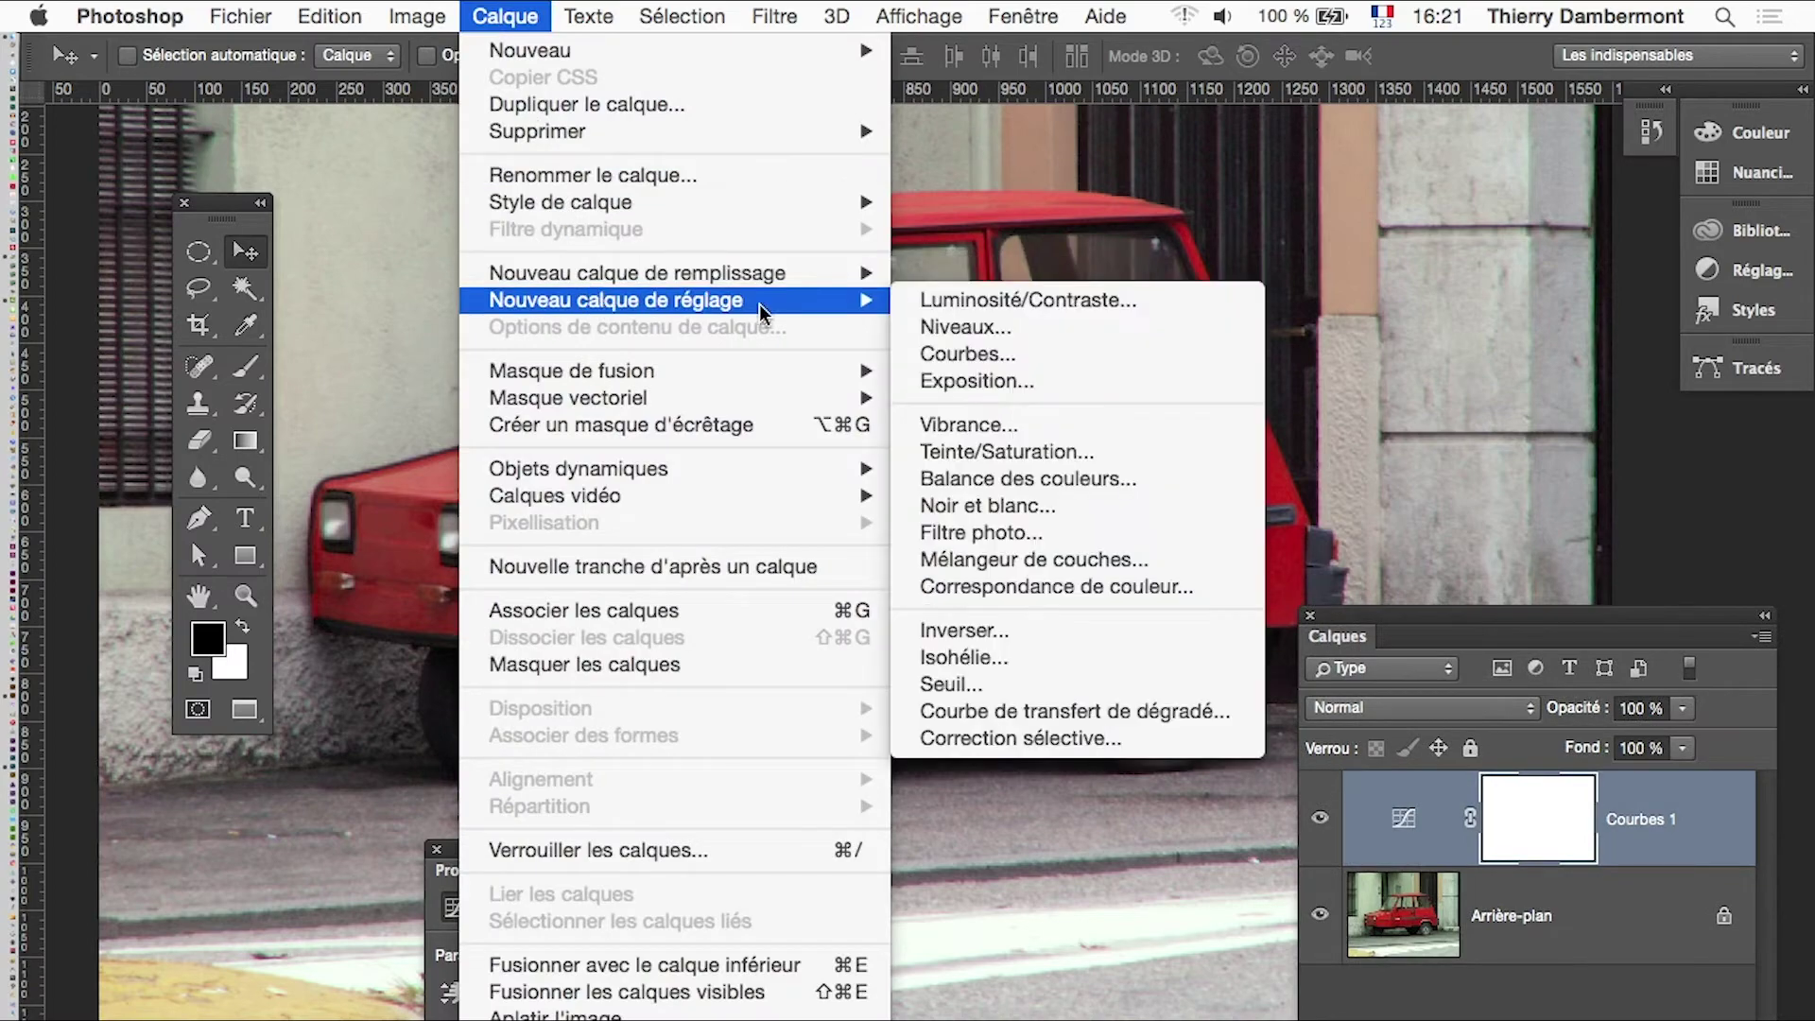
left_click(993, 355)
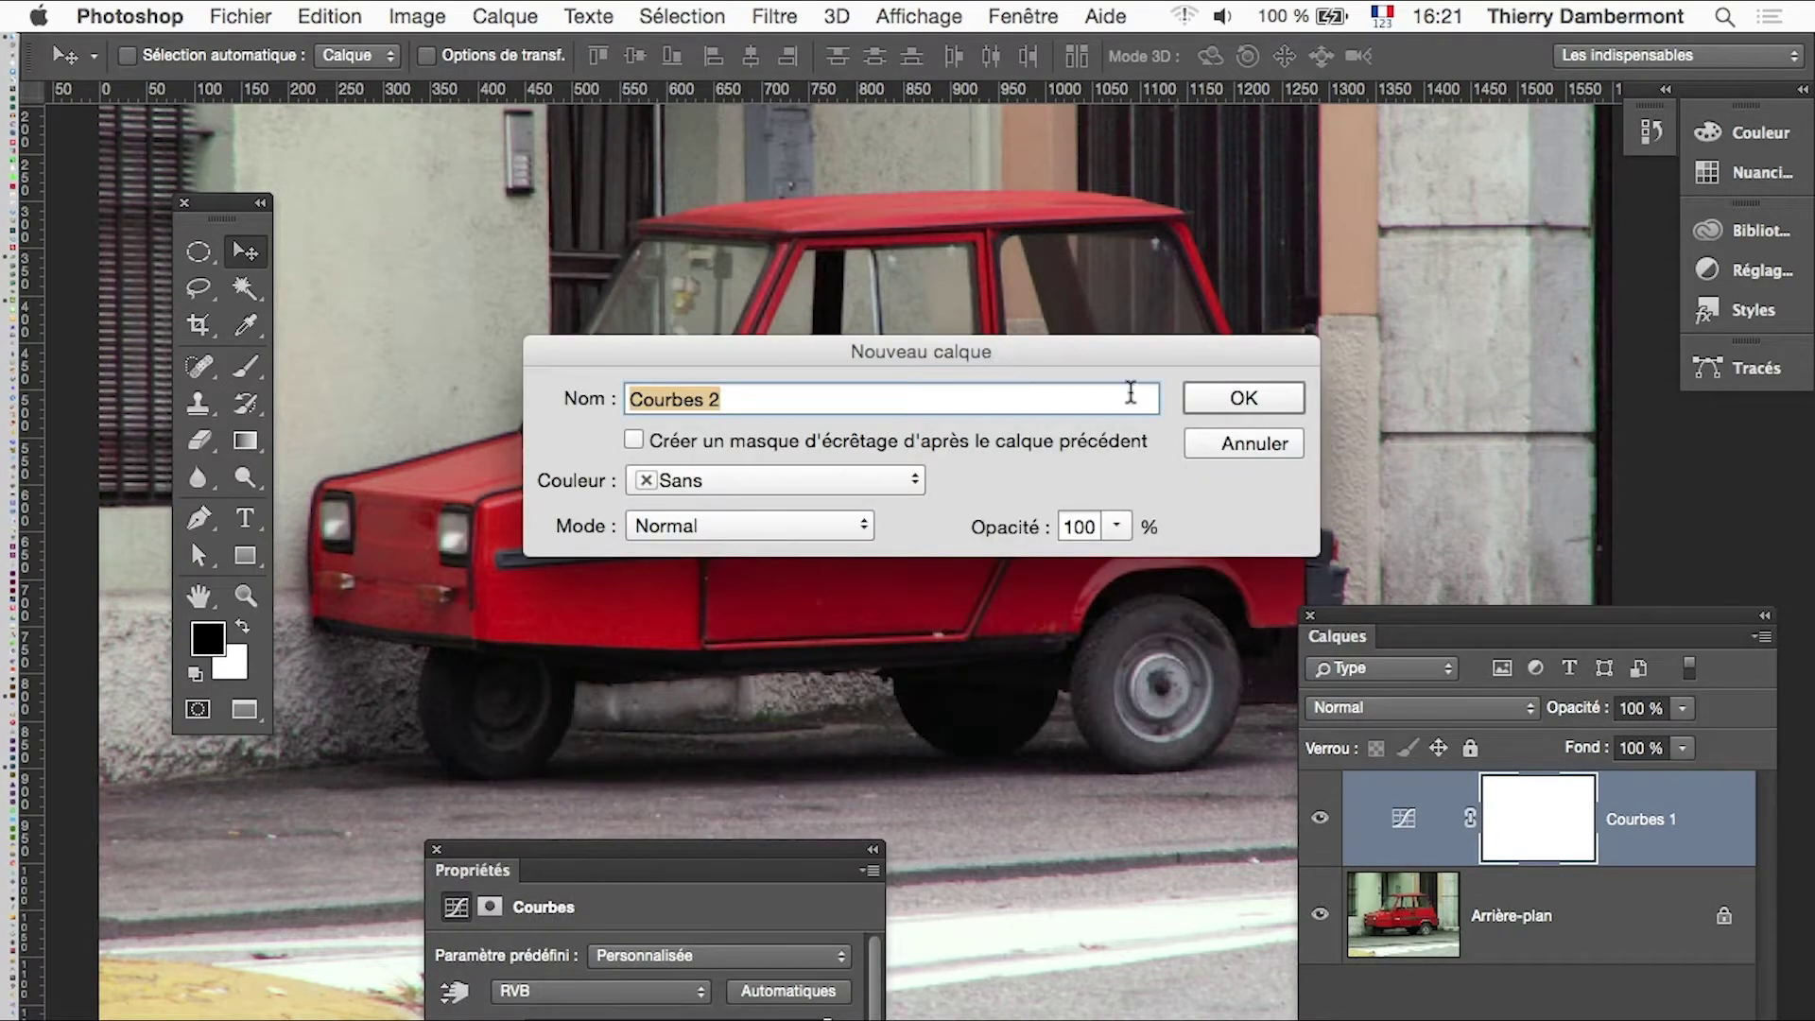
left_click(1243, 398)
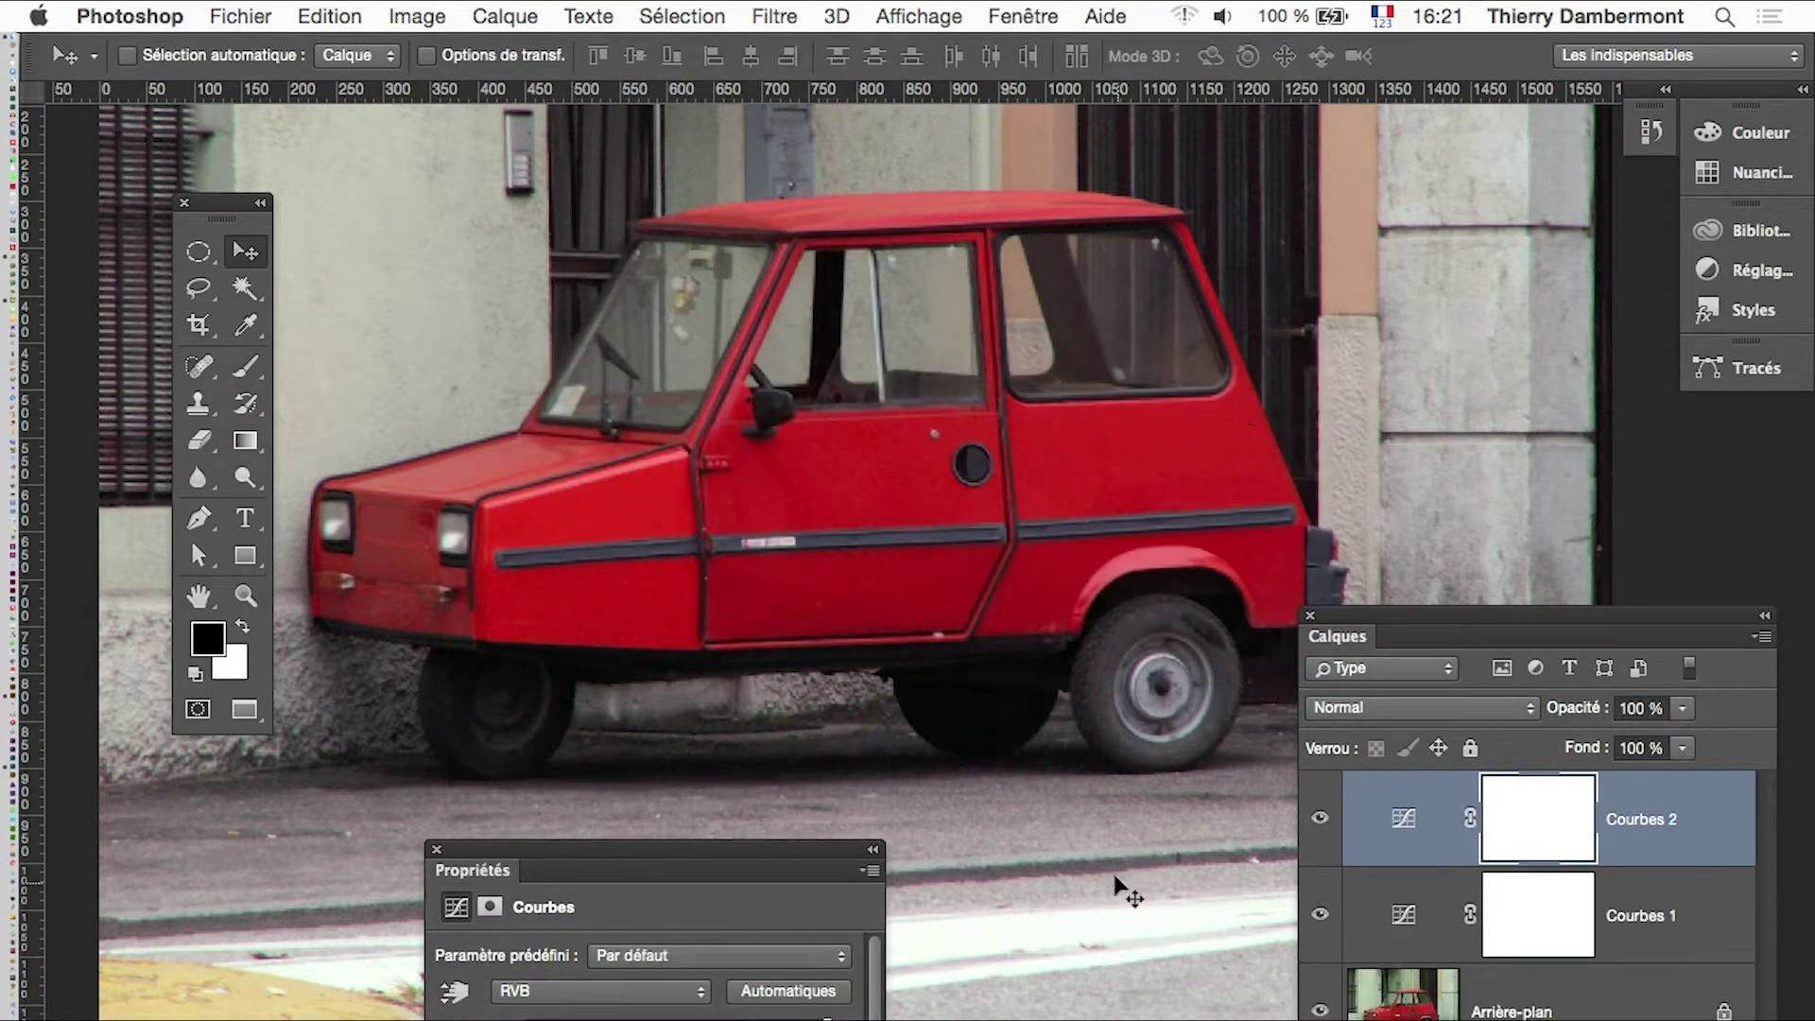
- Move the curve properties panel up-left and widen the layers panel
left_click_drag(794, 863, 698, 788)
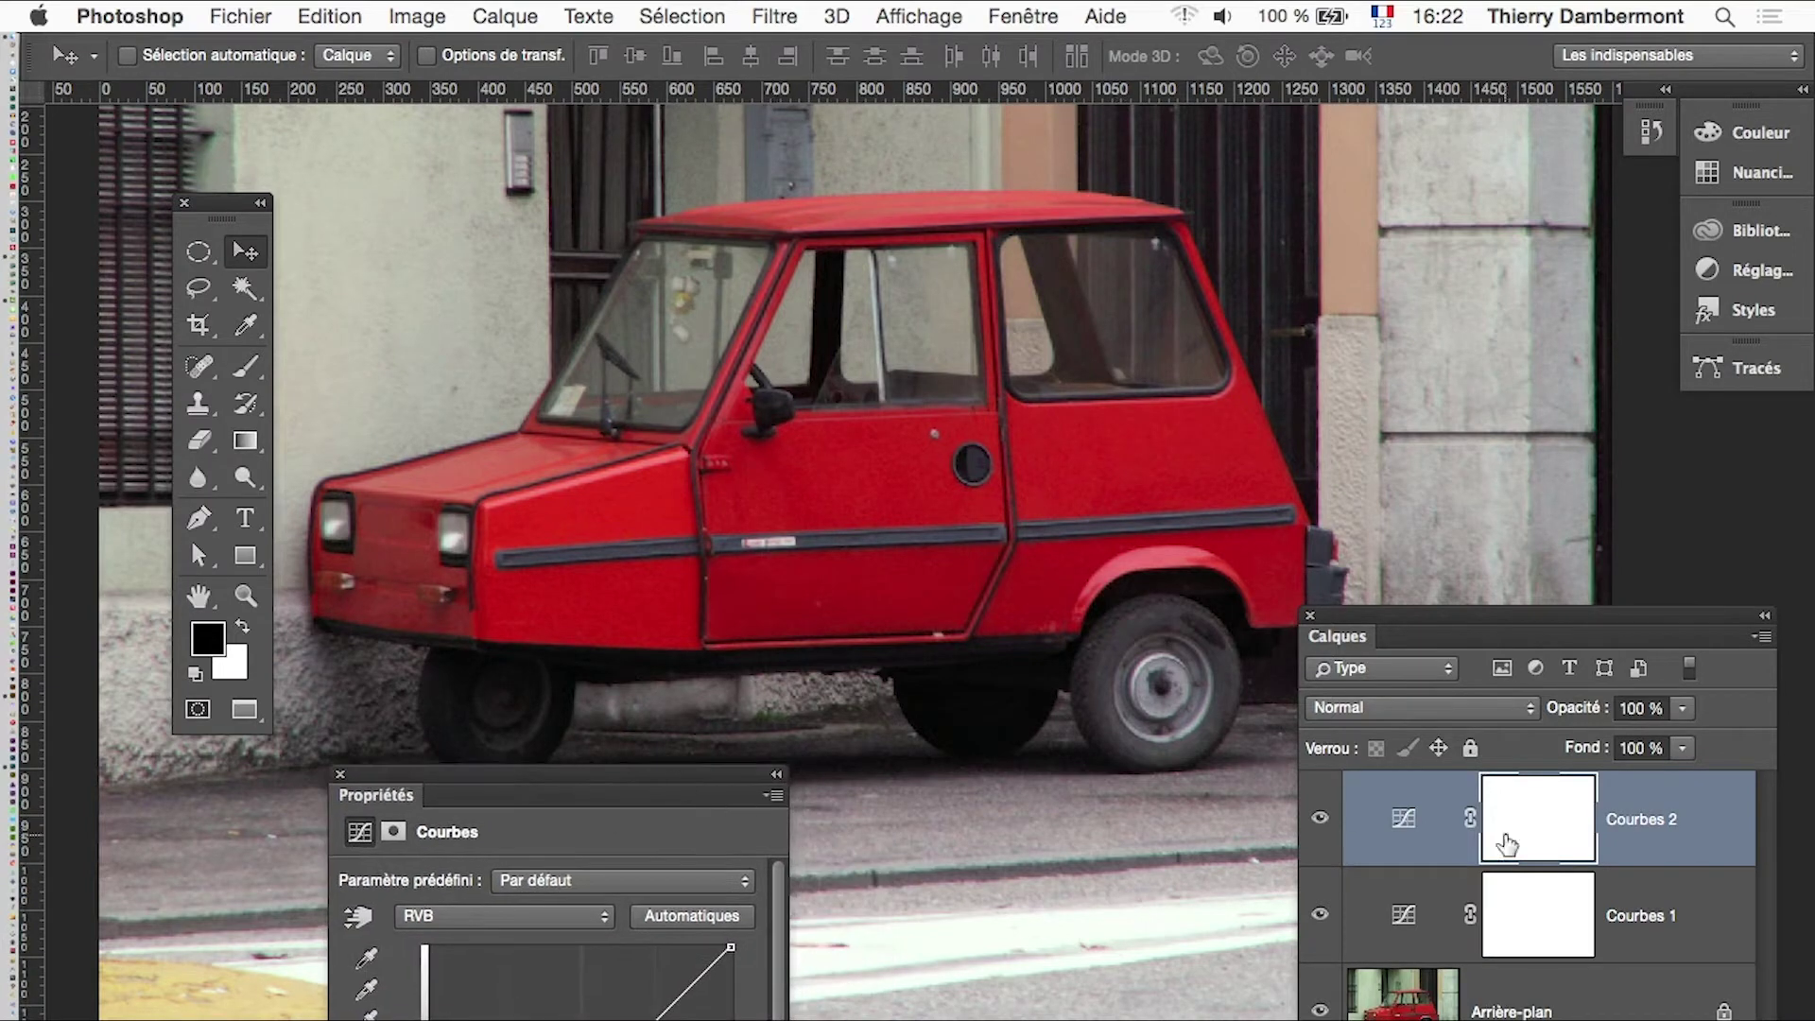
left_click_drag(1491, 637, 1415, 565)
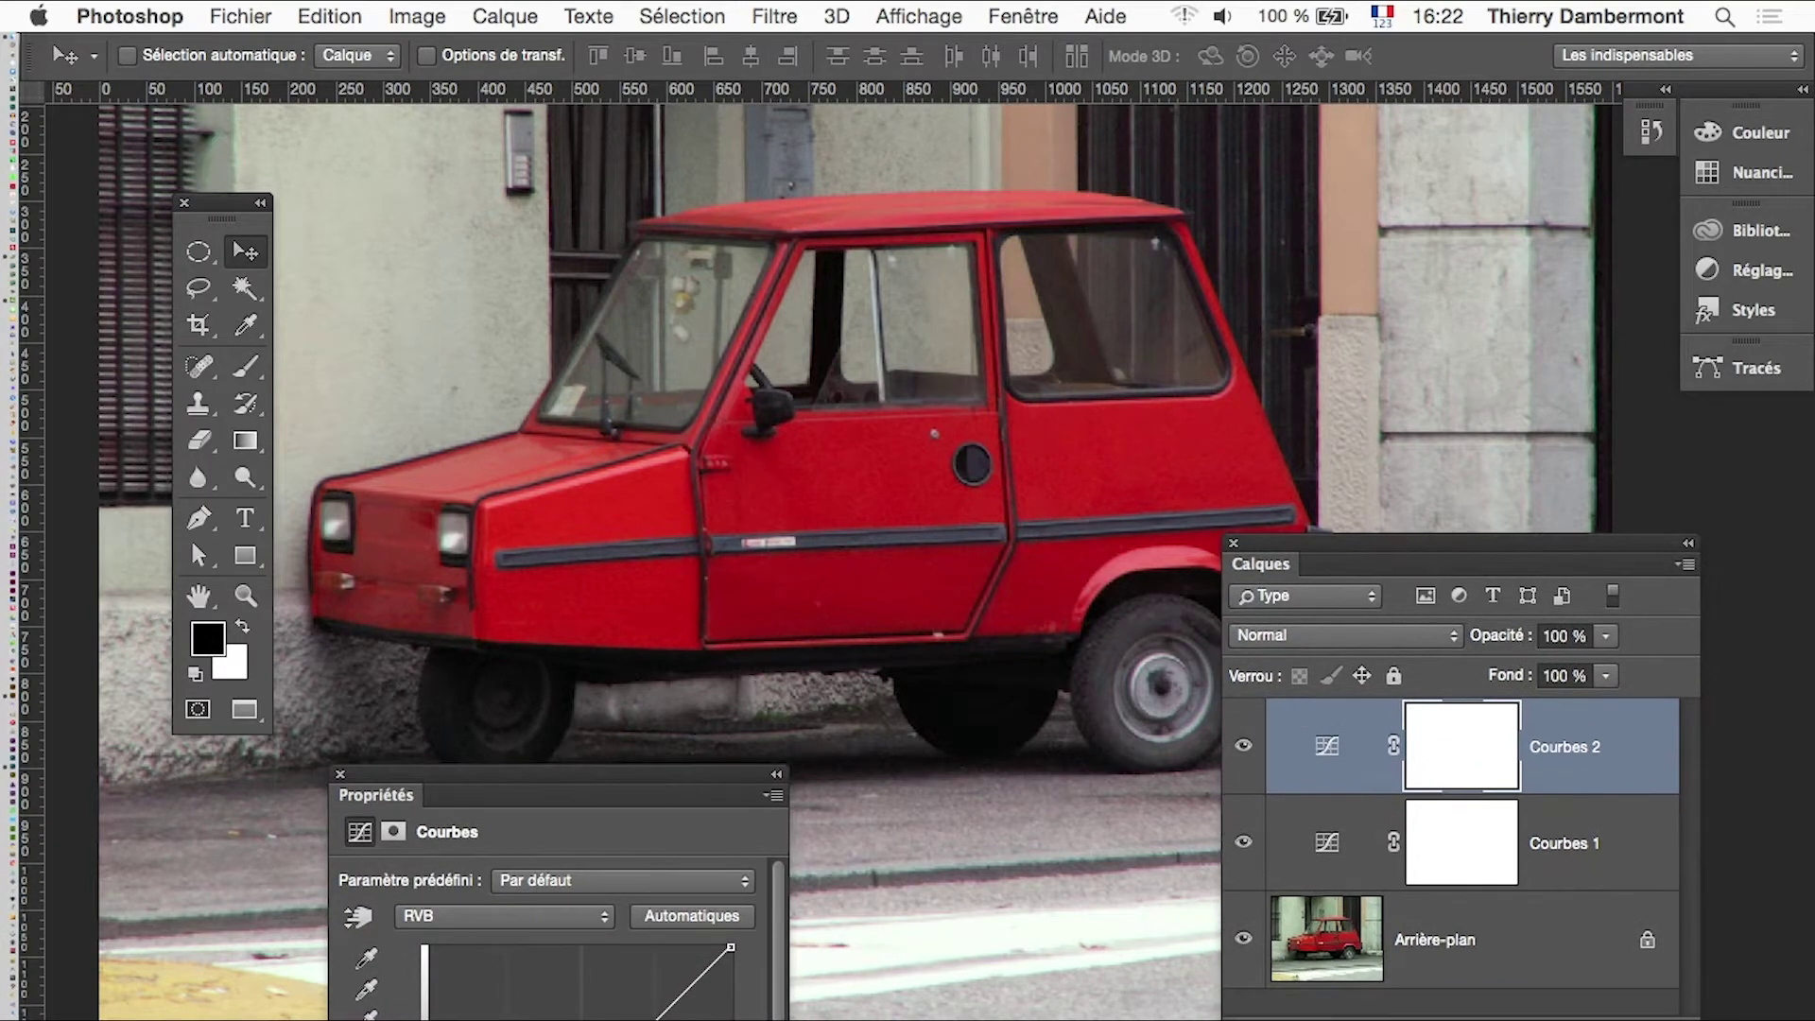
left_click_drag(1699, 756, 1806, 756)
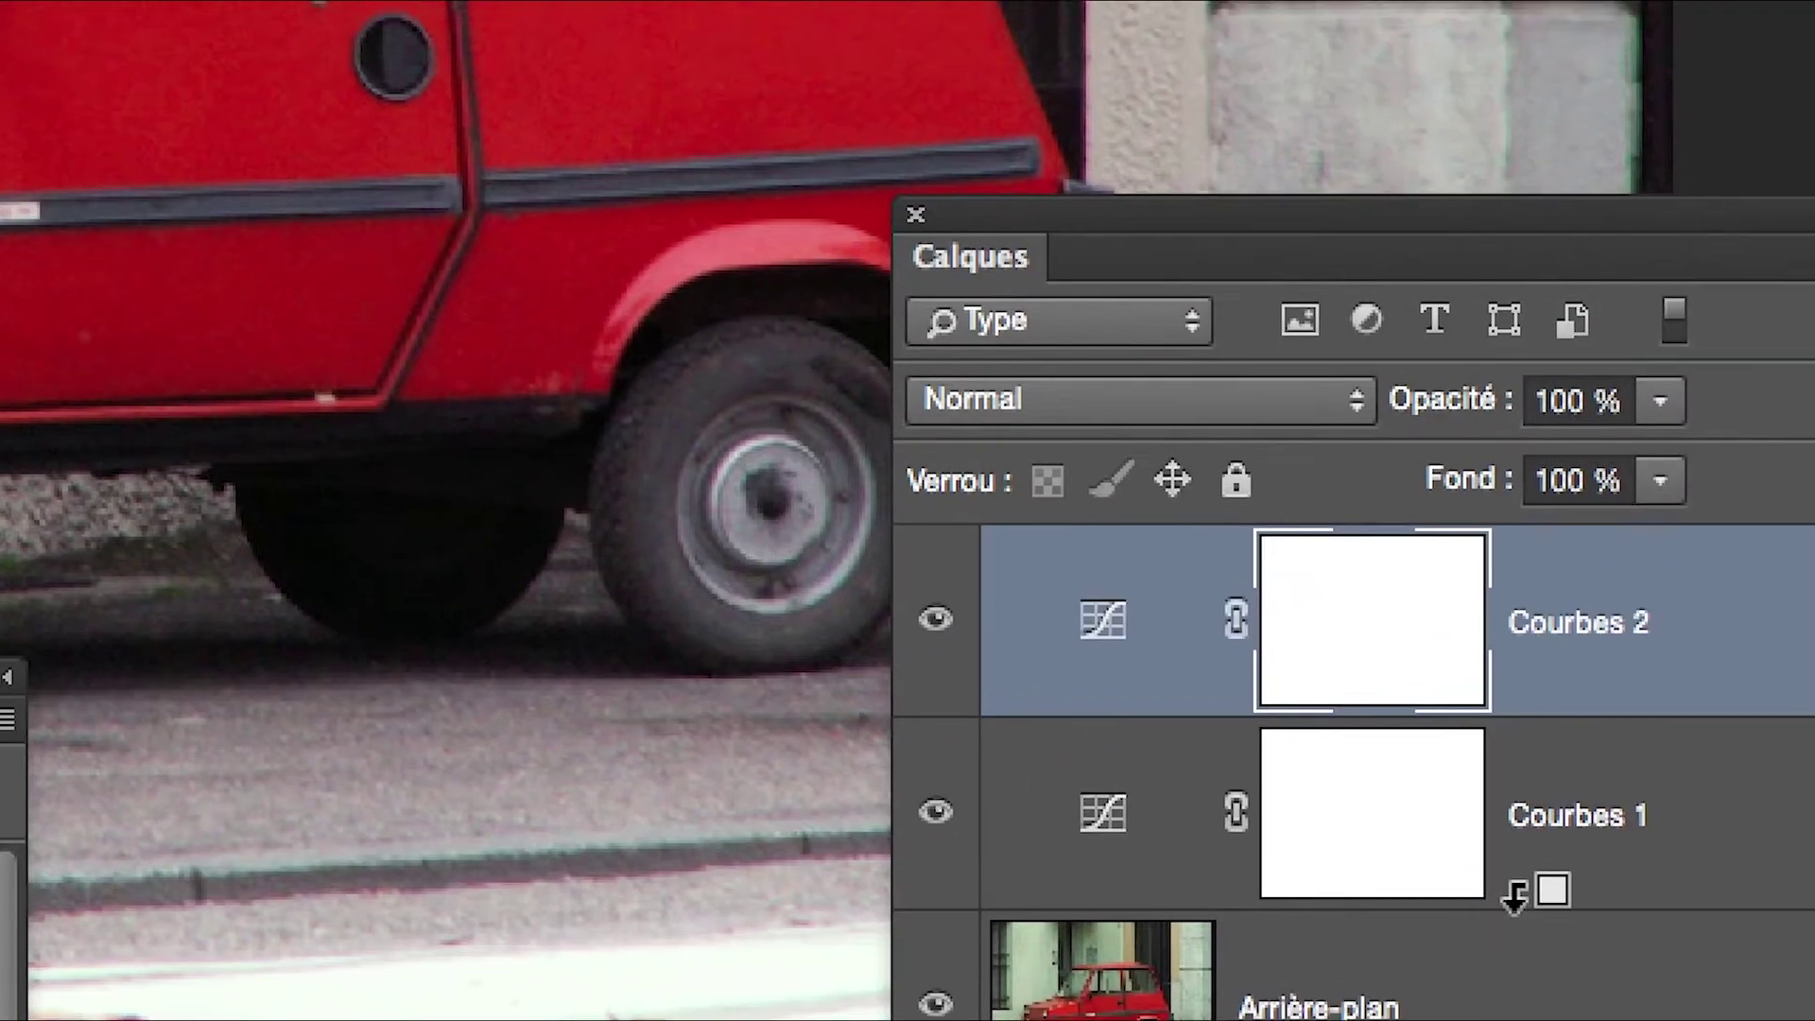
- Release Courbes 1 and Courbes 2 from clipping over Arrière-plan and select Courbes 2
left_click(1588, 804, "alt")
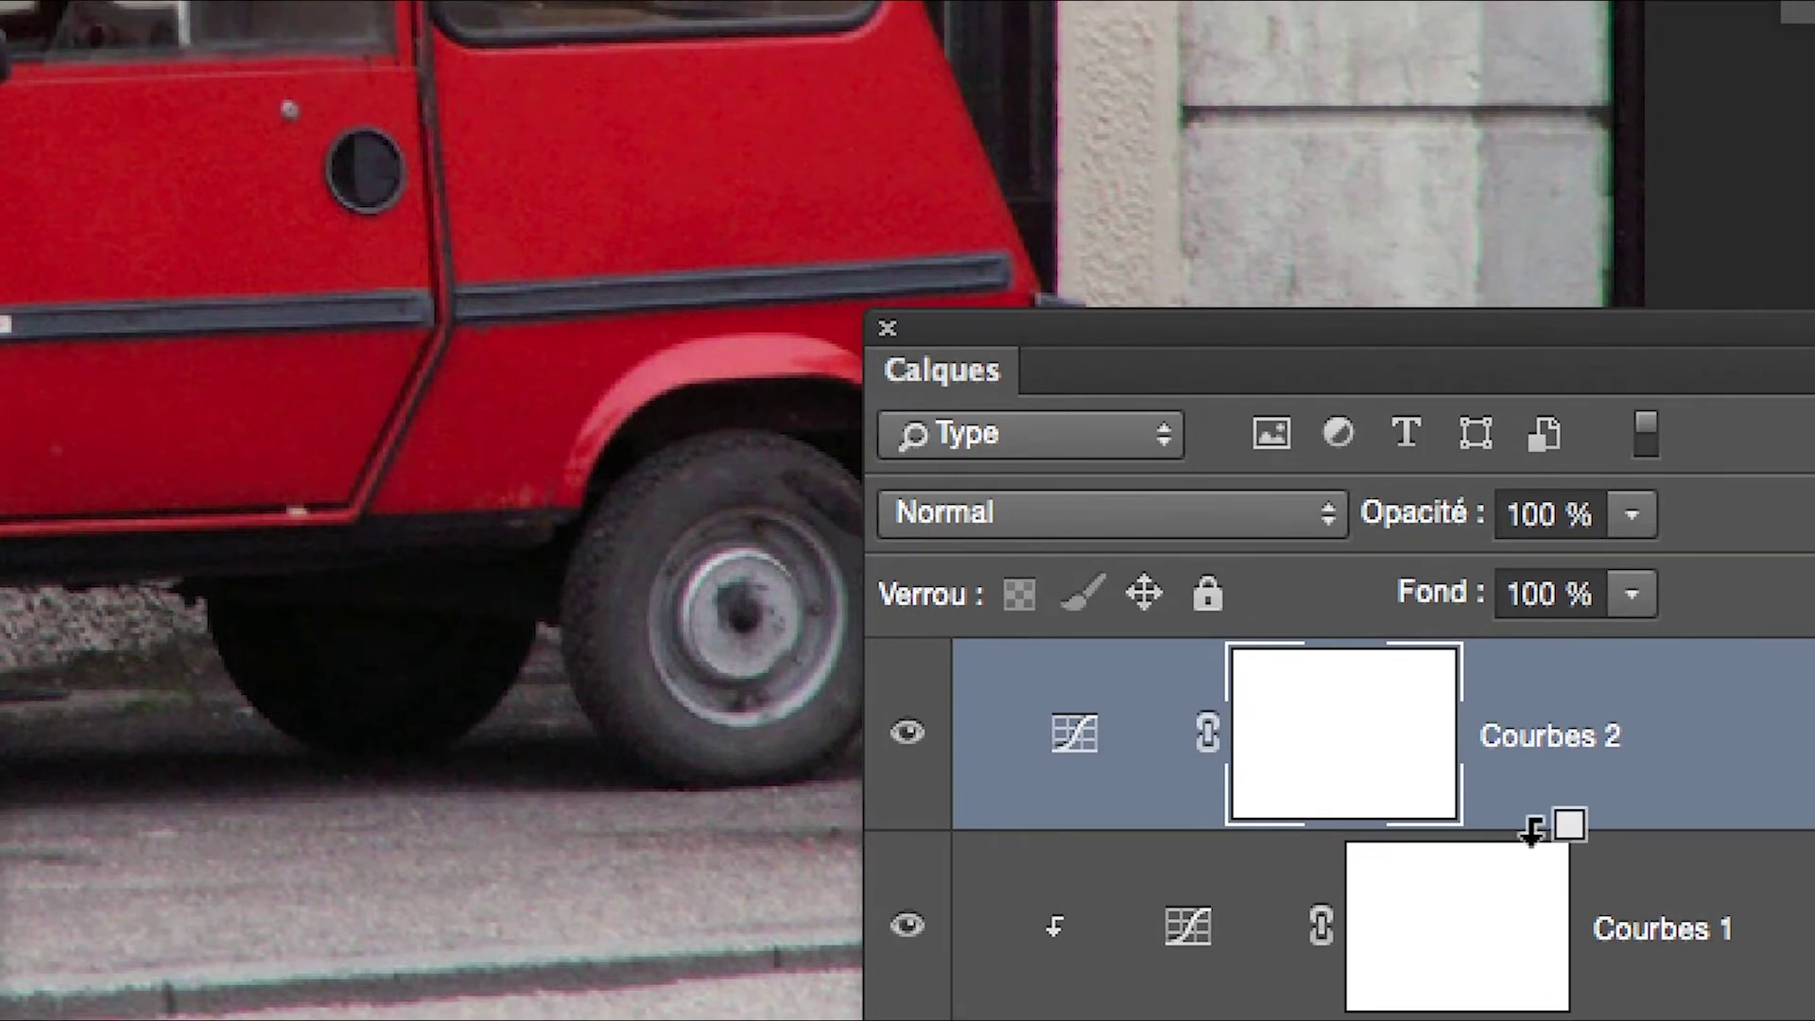
left_click(1531, 799, "alt")
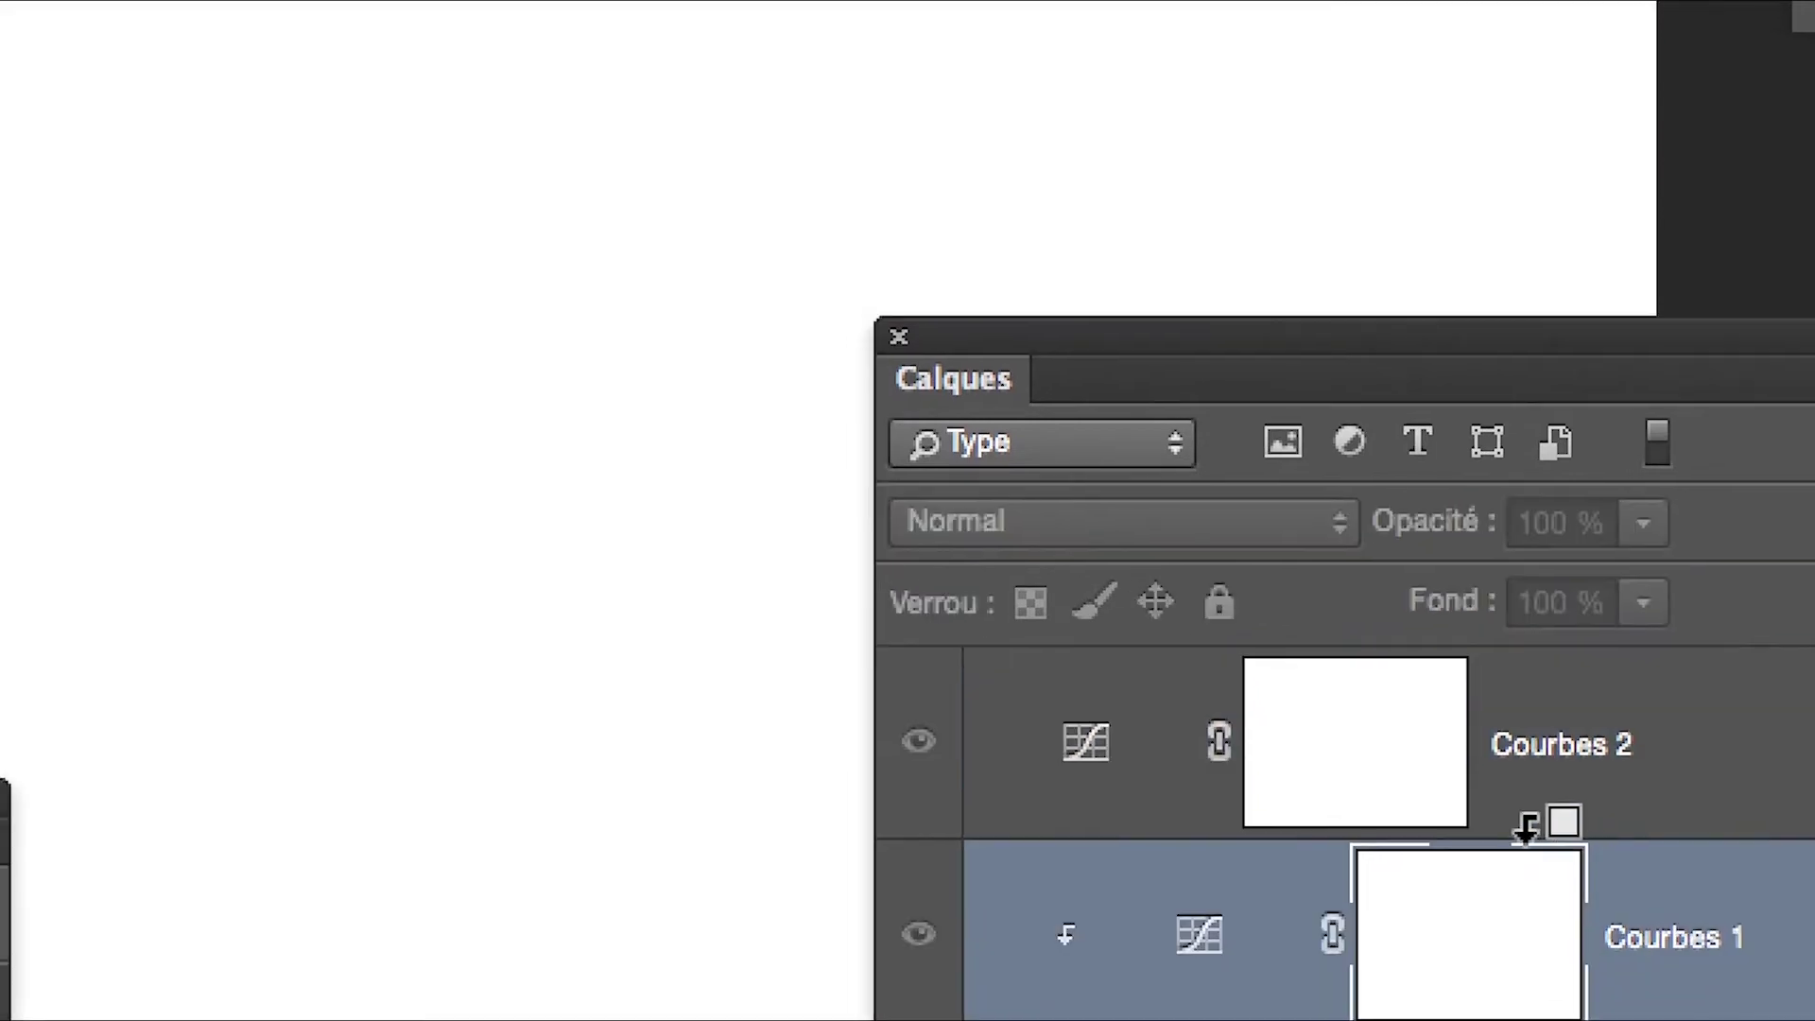
left_click(1526, 827, "alt")
left_click(1427, 952)
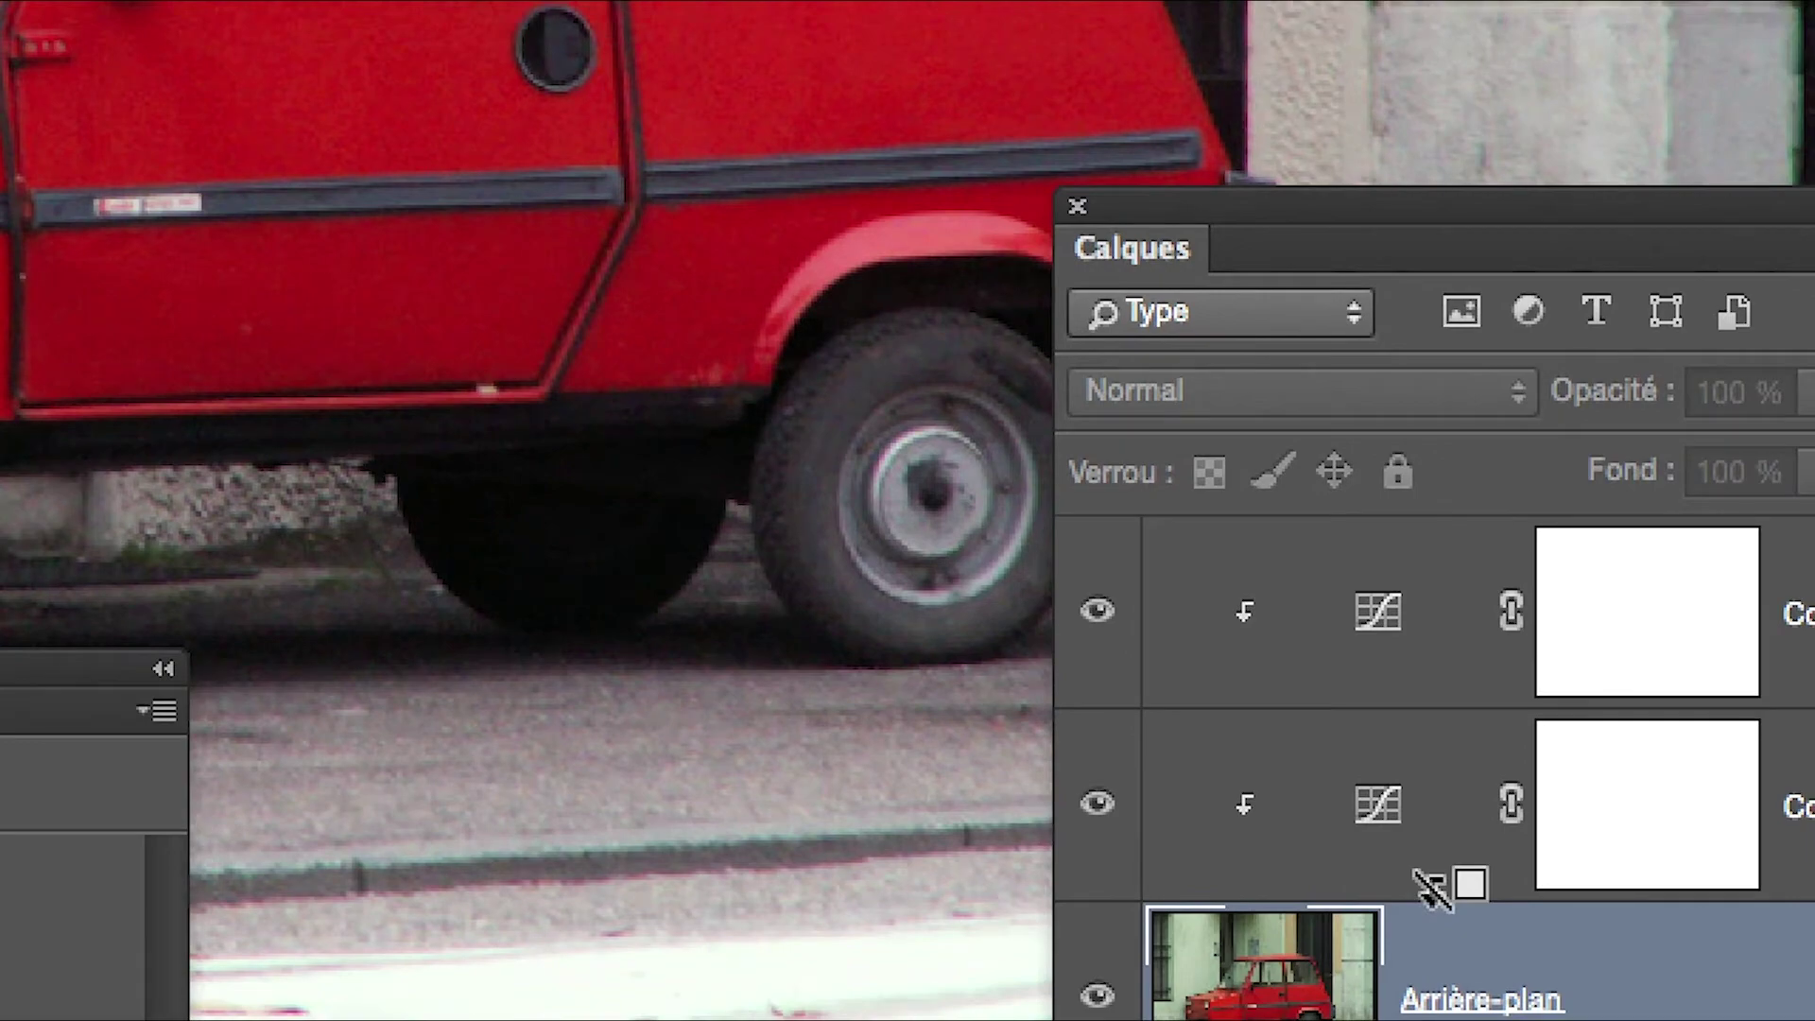
left_click(1427, 884, "alt")
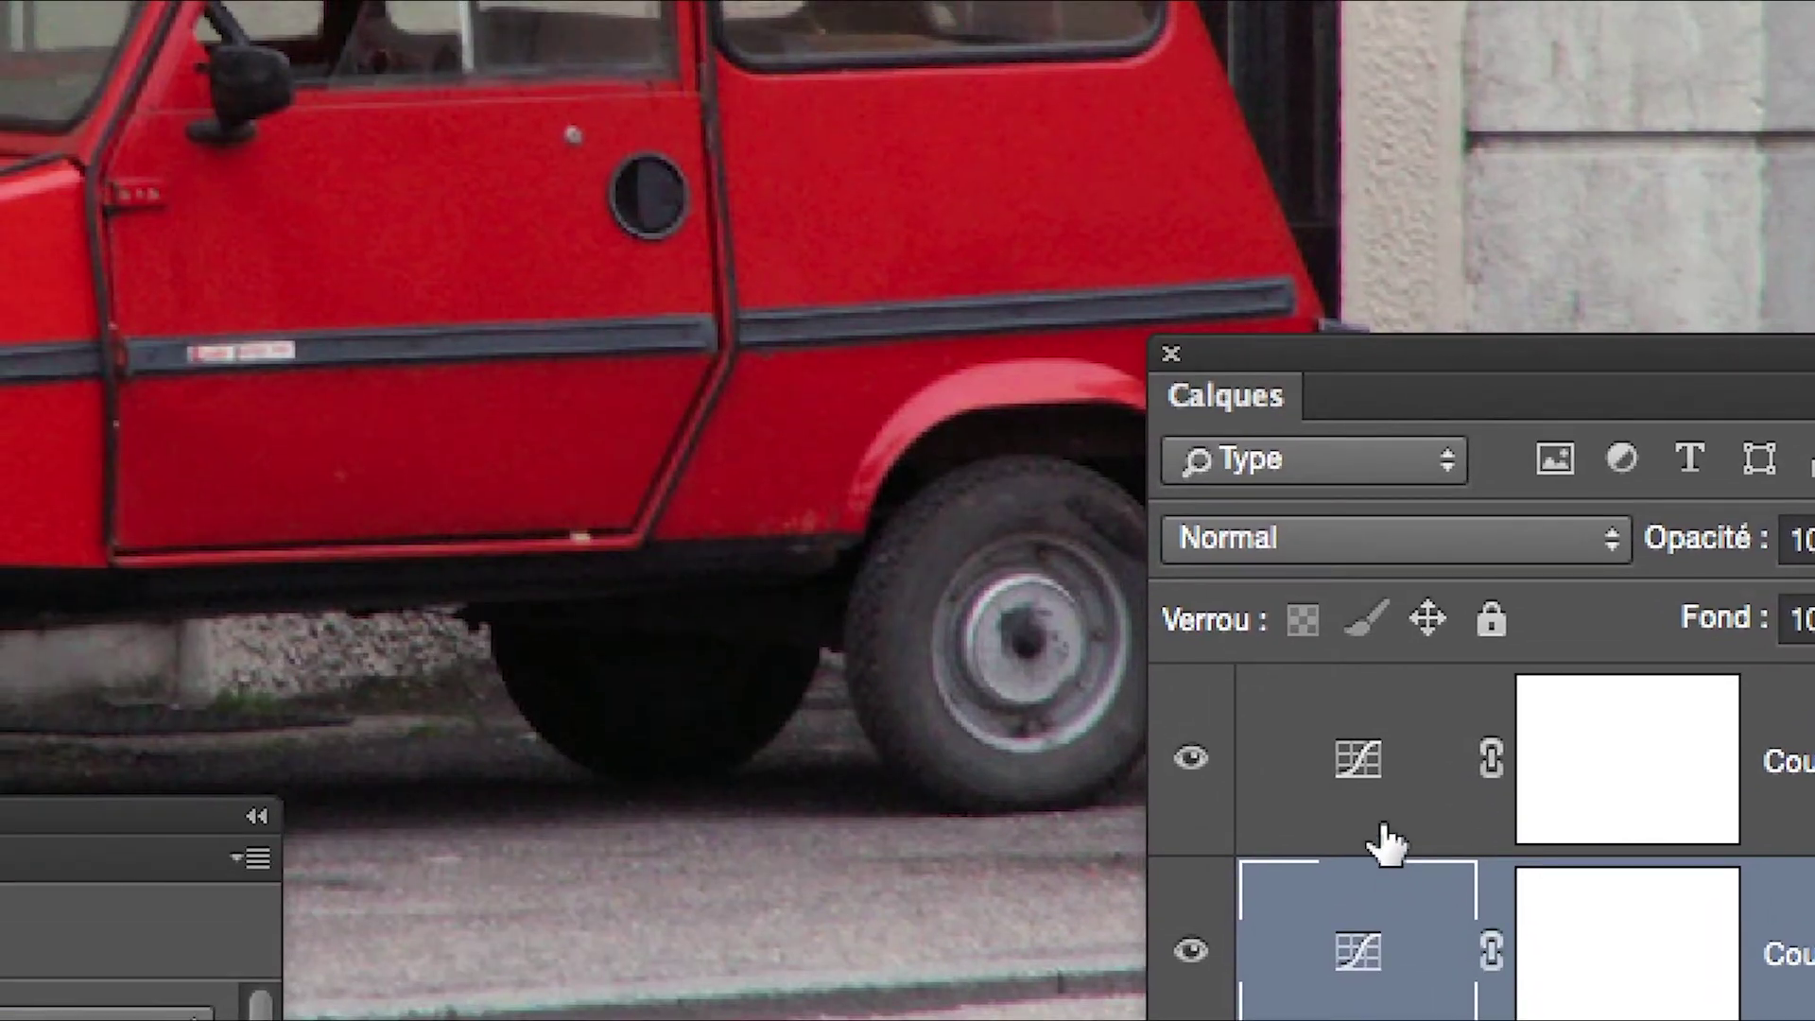
left_click_drag(1377, 839, 1381, 834)
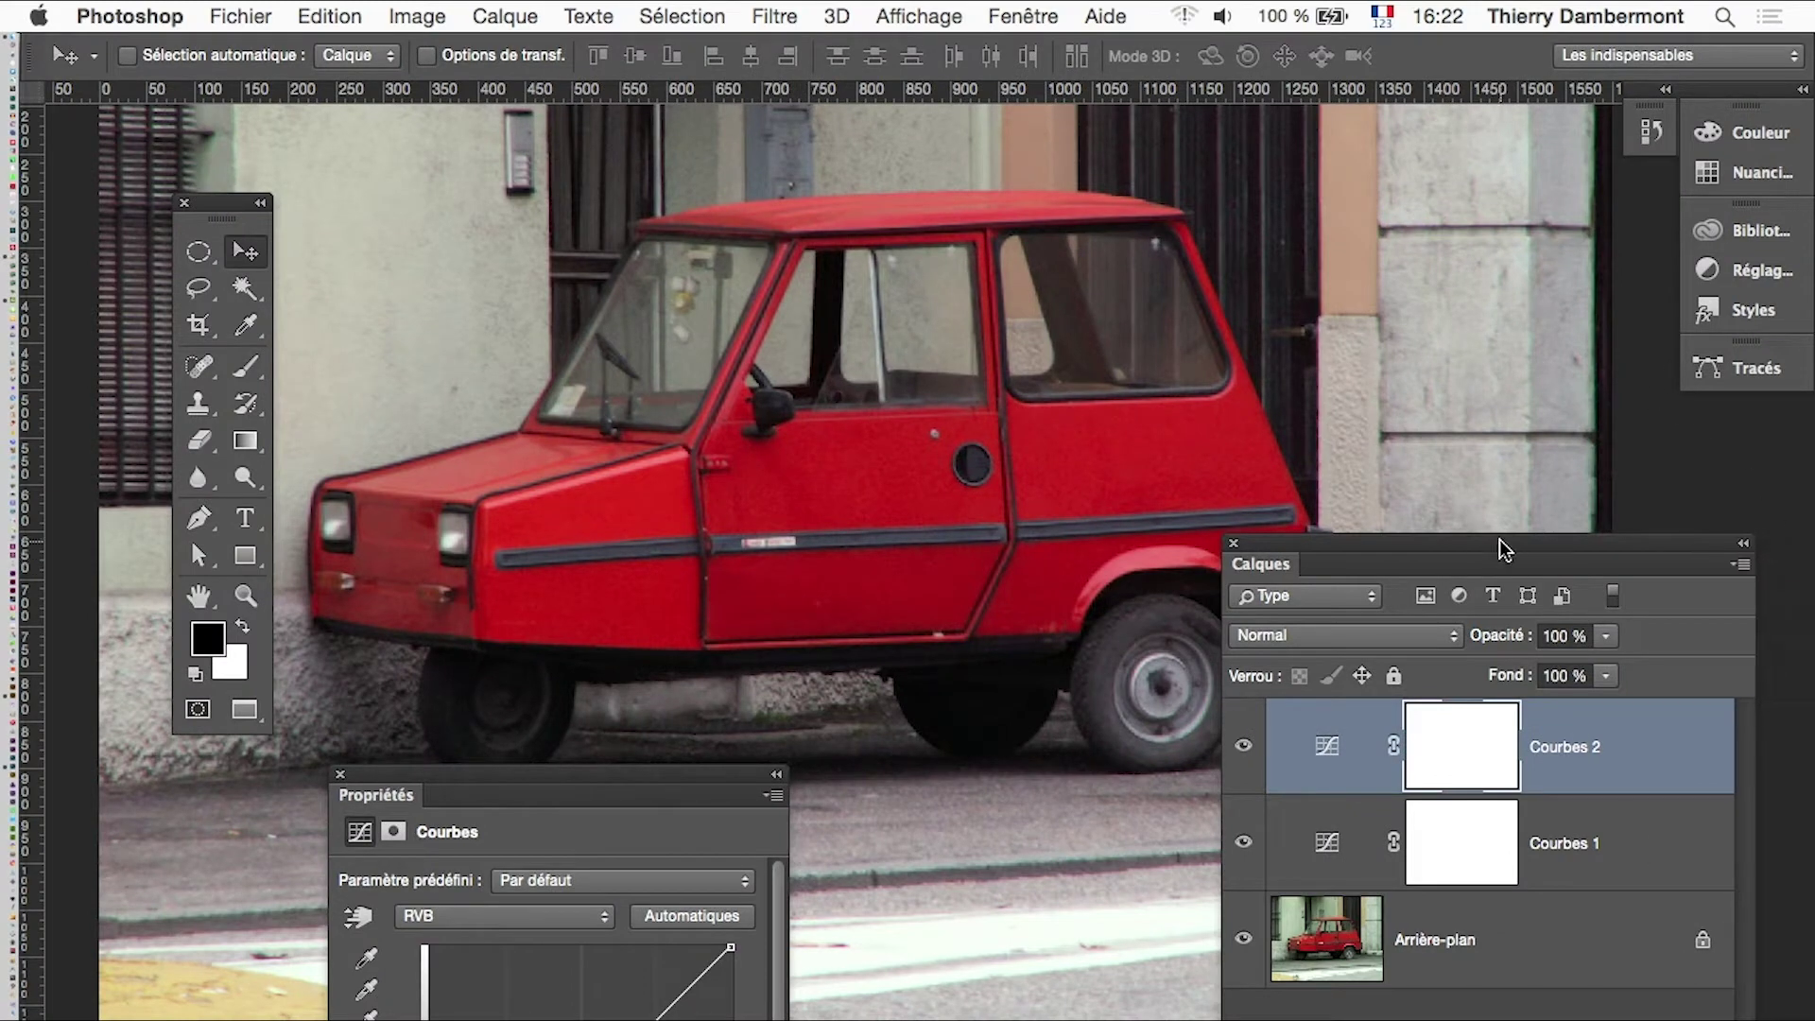
- Undock and widen the Calques panel, then clip and unclip Courbes 2 with Ctrl+Alt+G
left_click_drag(1498, 547, 1300, 826)
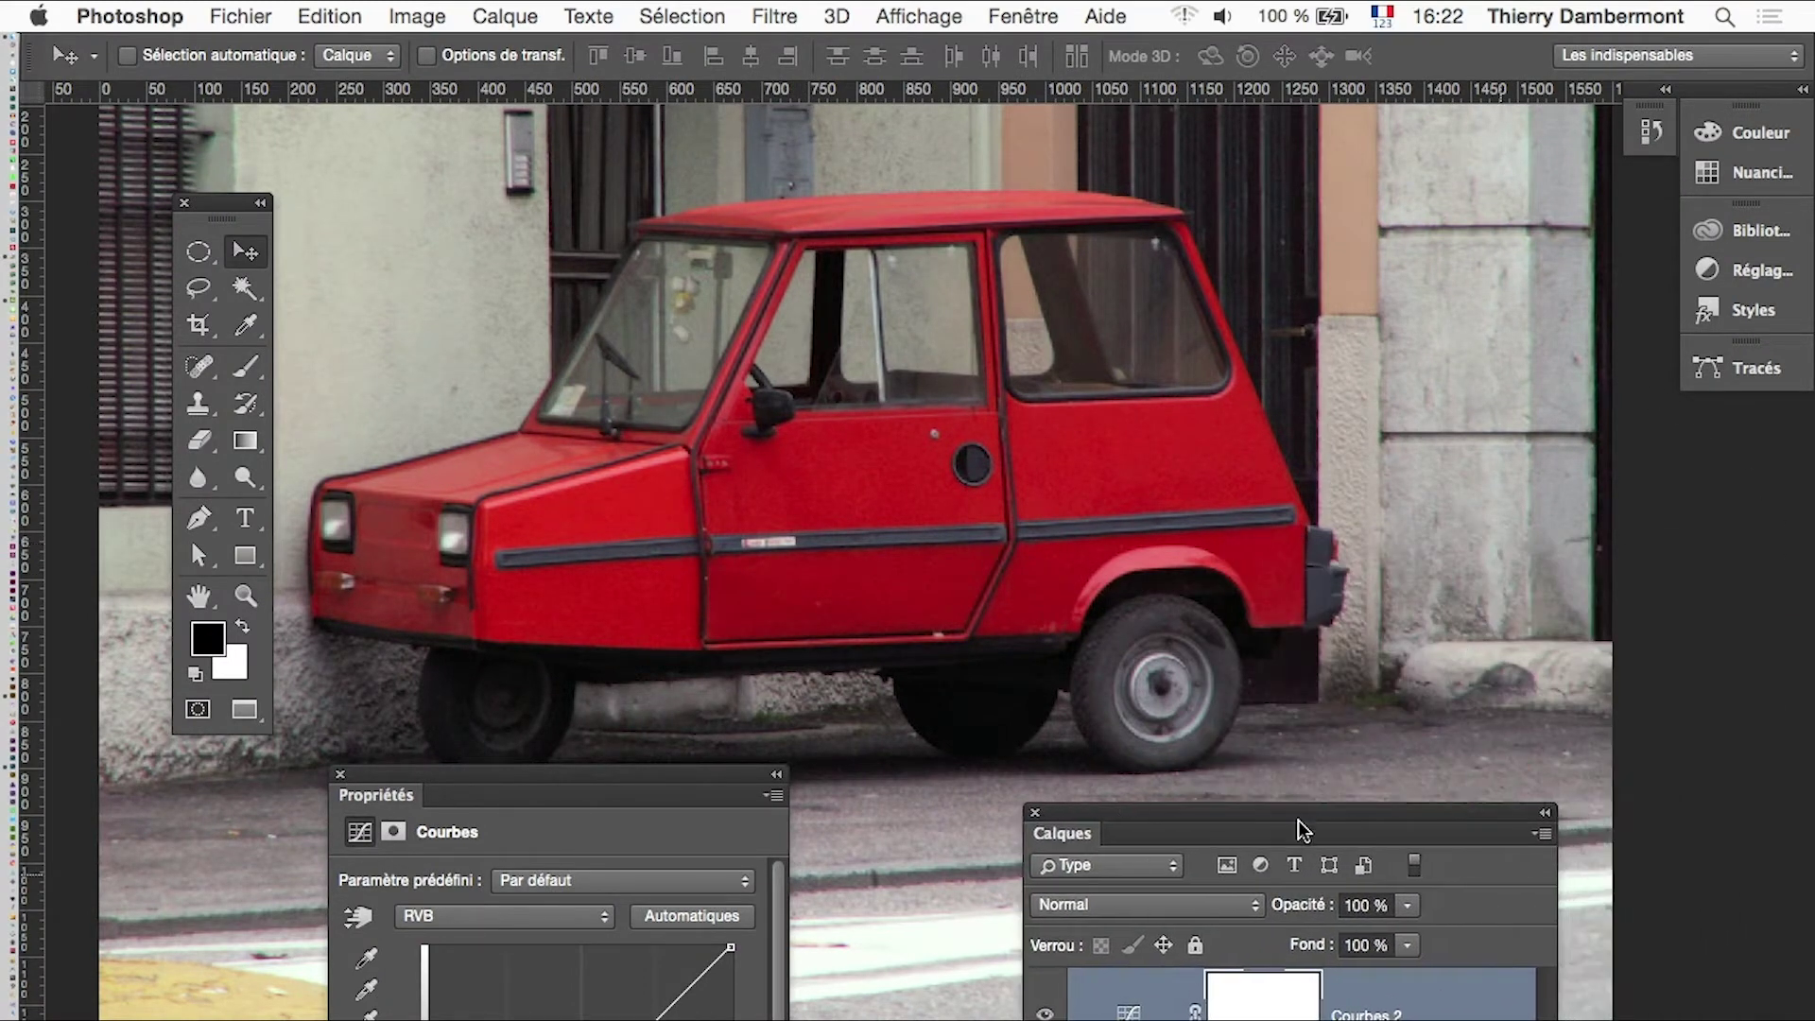
left_click_drag(1555, 908, 1688, 908)
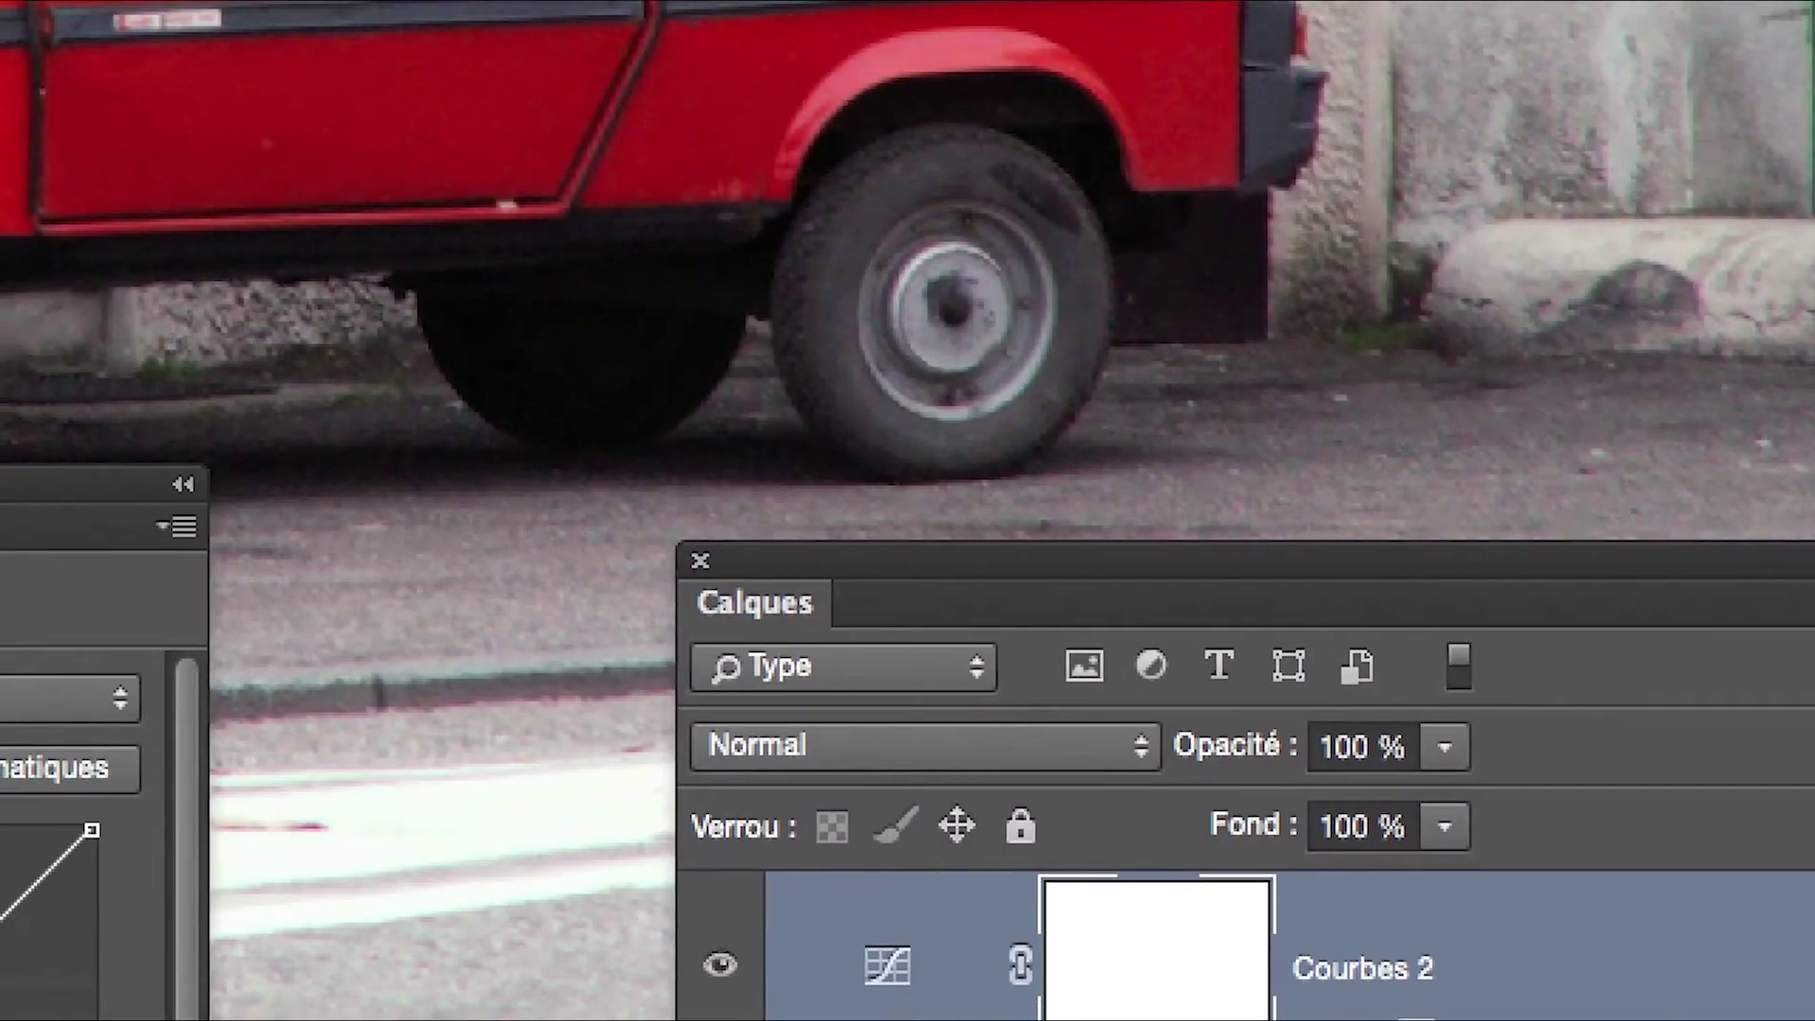
key("ctrl+alt+g")
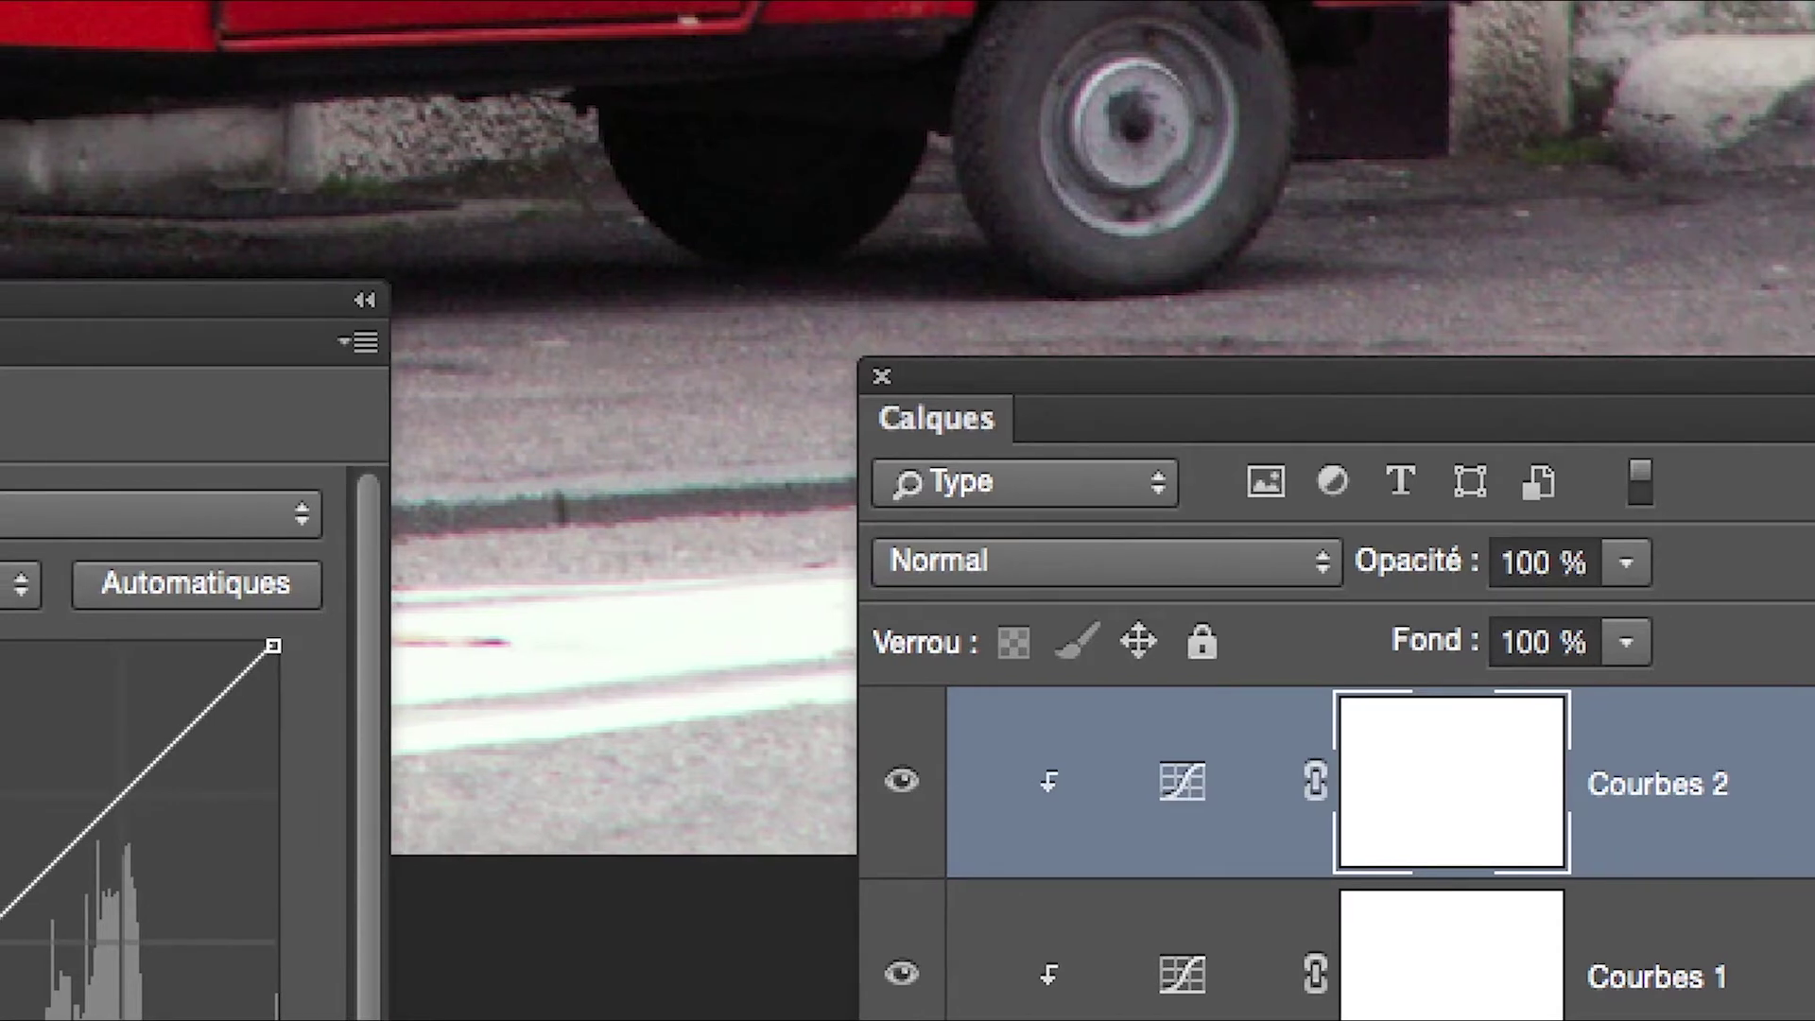
key("ctrl+alt+g")
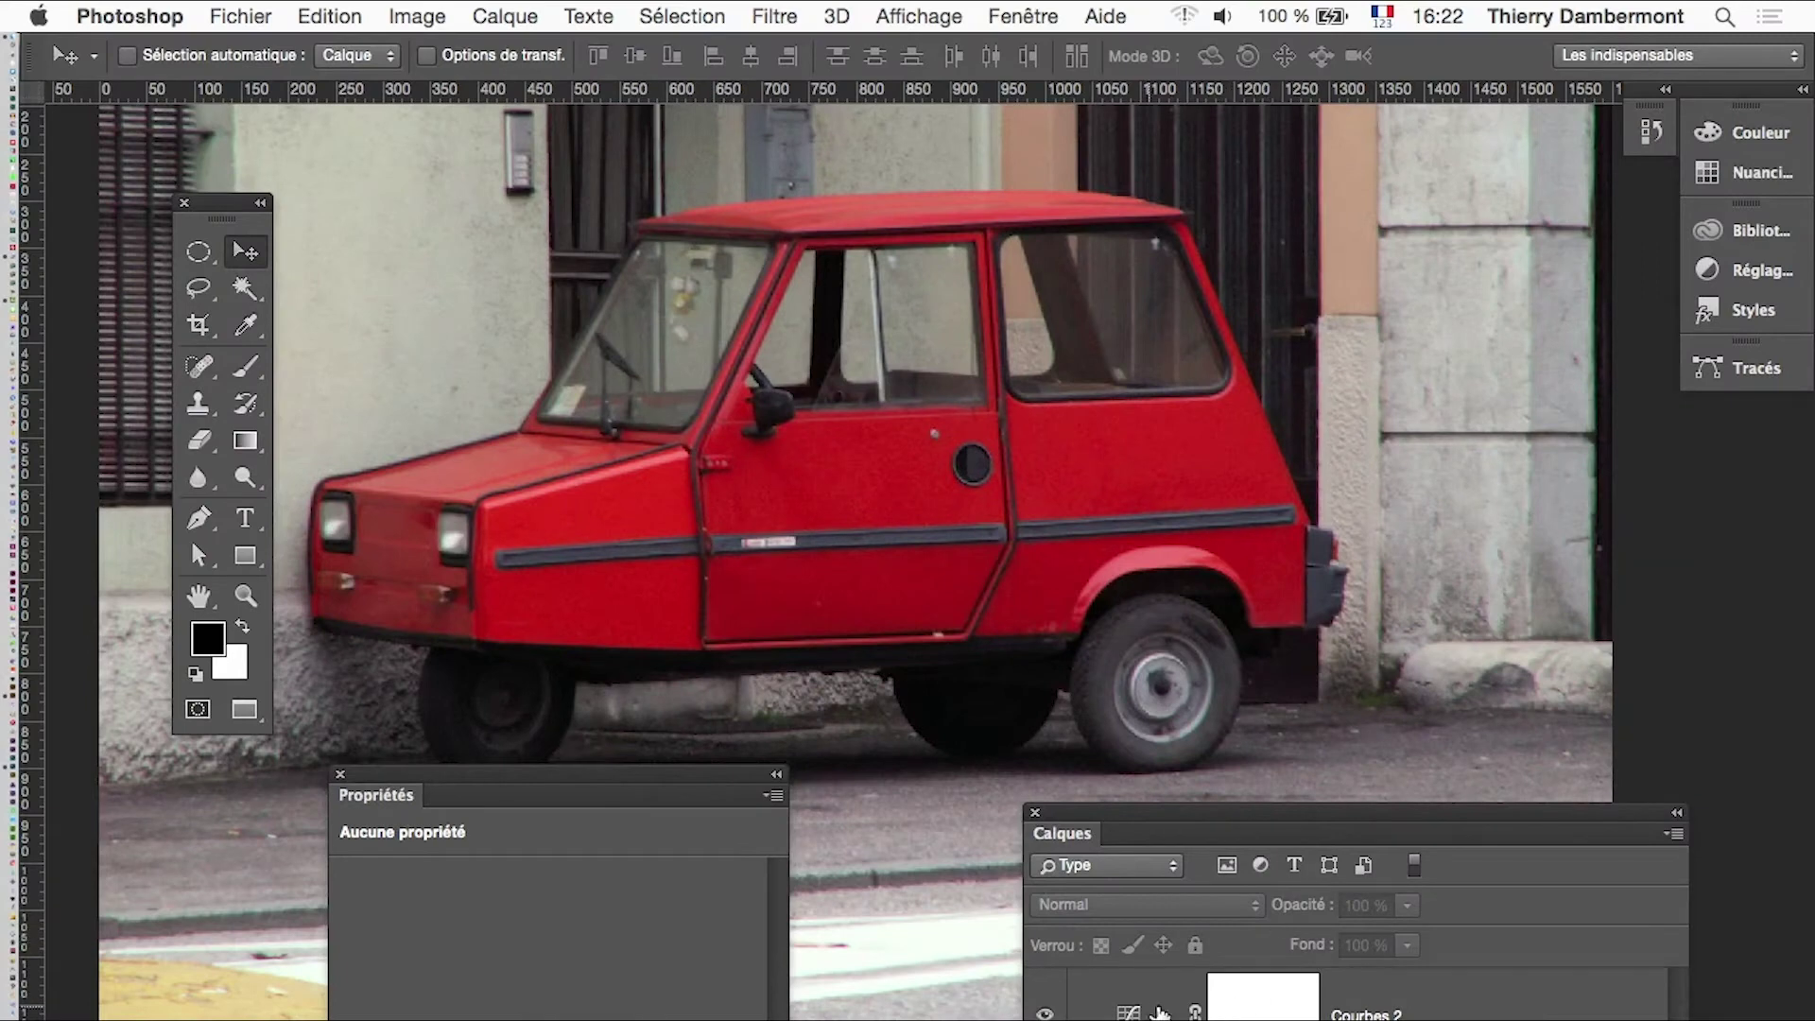
- Select Courbes 2 and reposition and widen the curves Propriétés panel
left_click(1148, 1012)
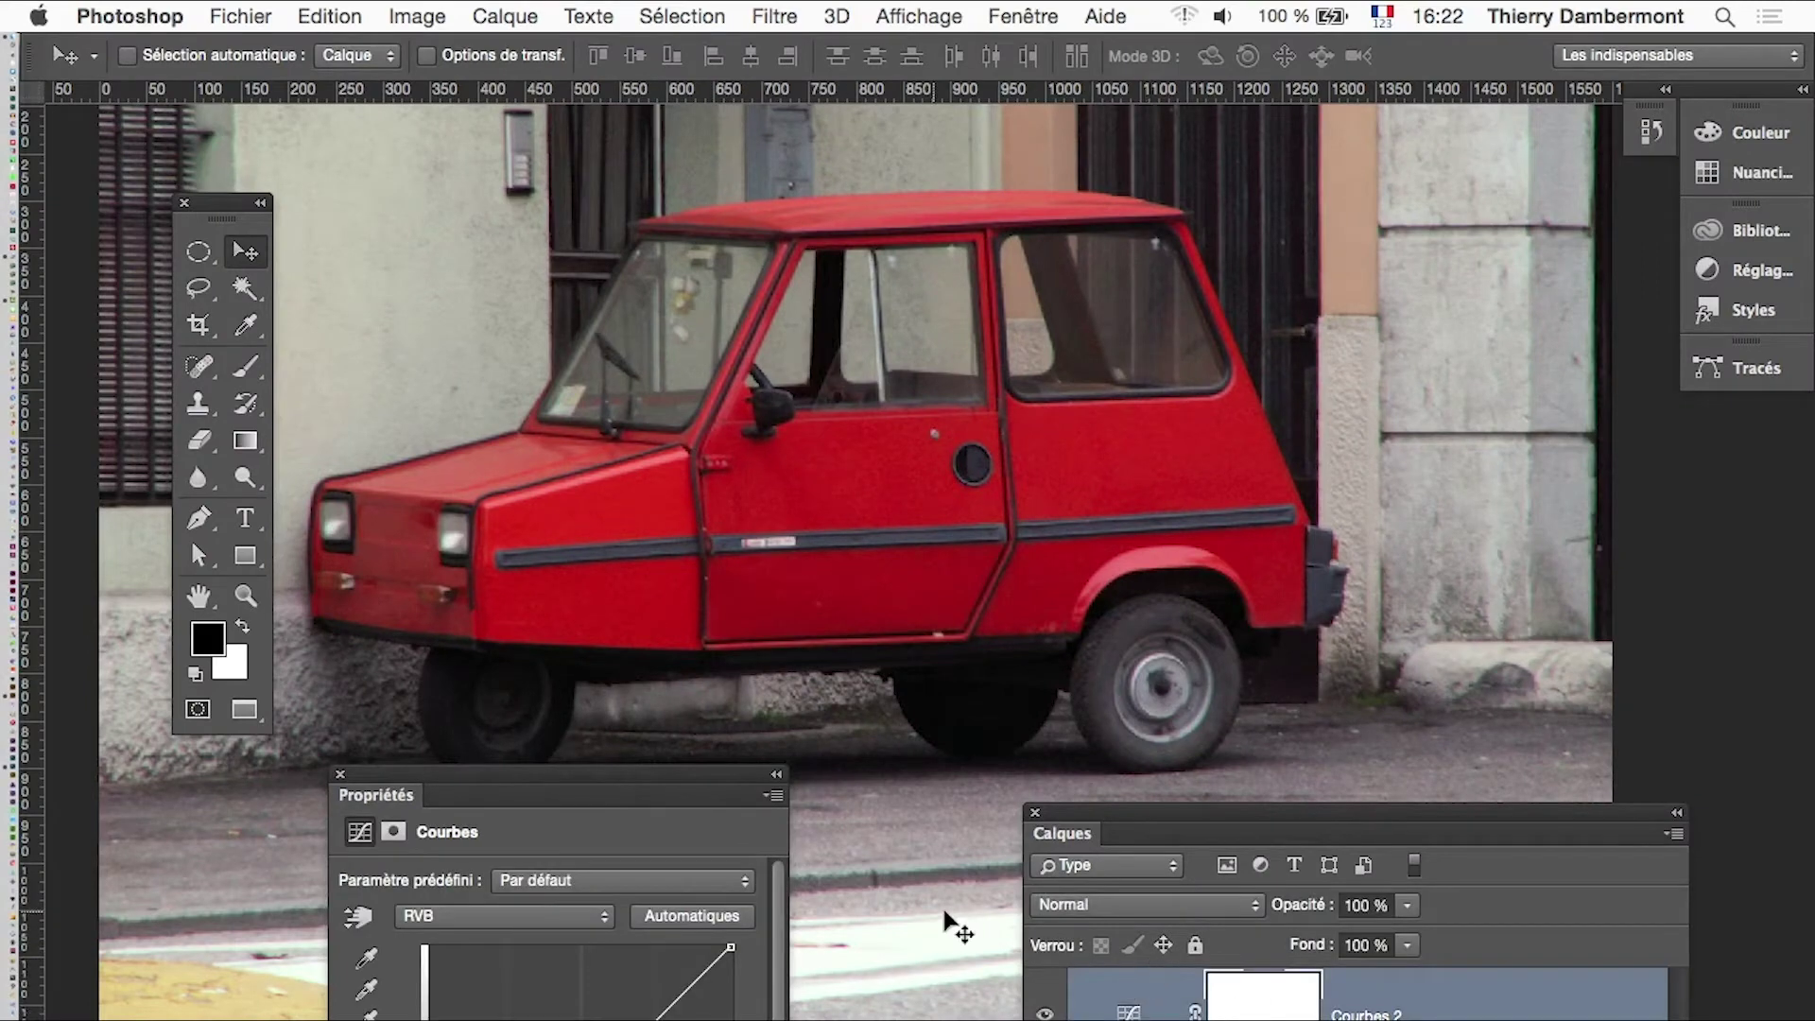
left_click_drag(685, 796, 571, 768)
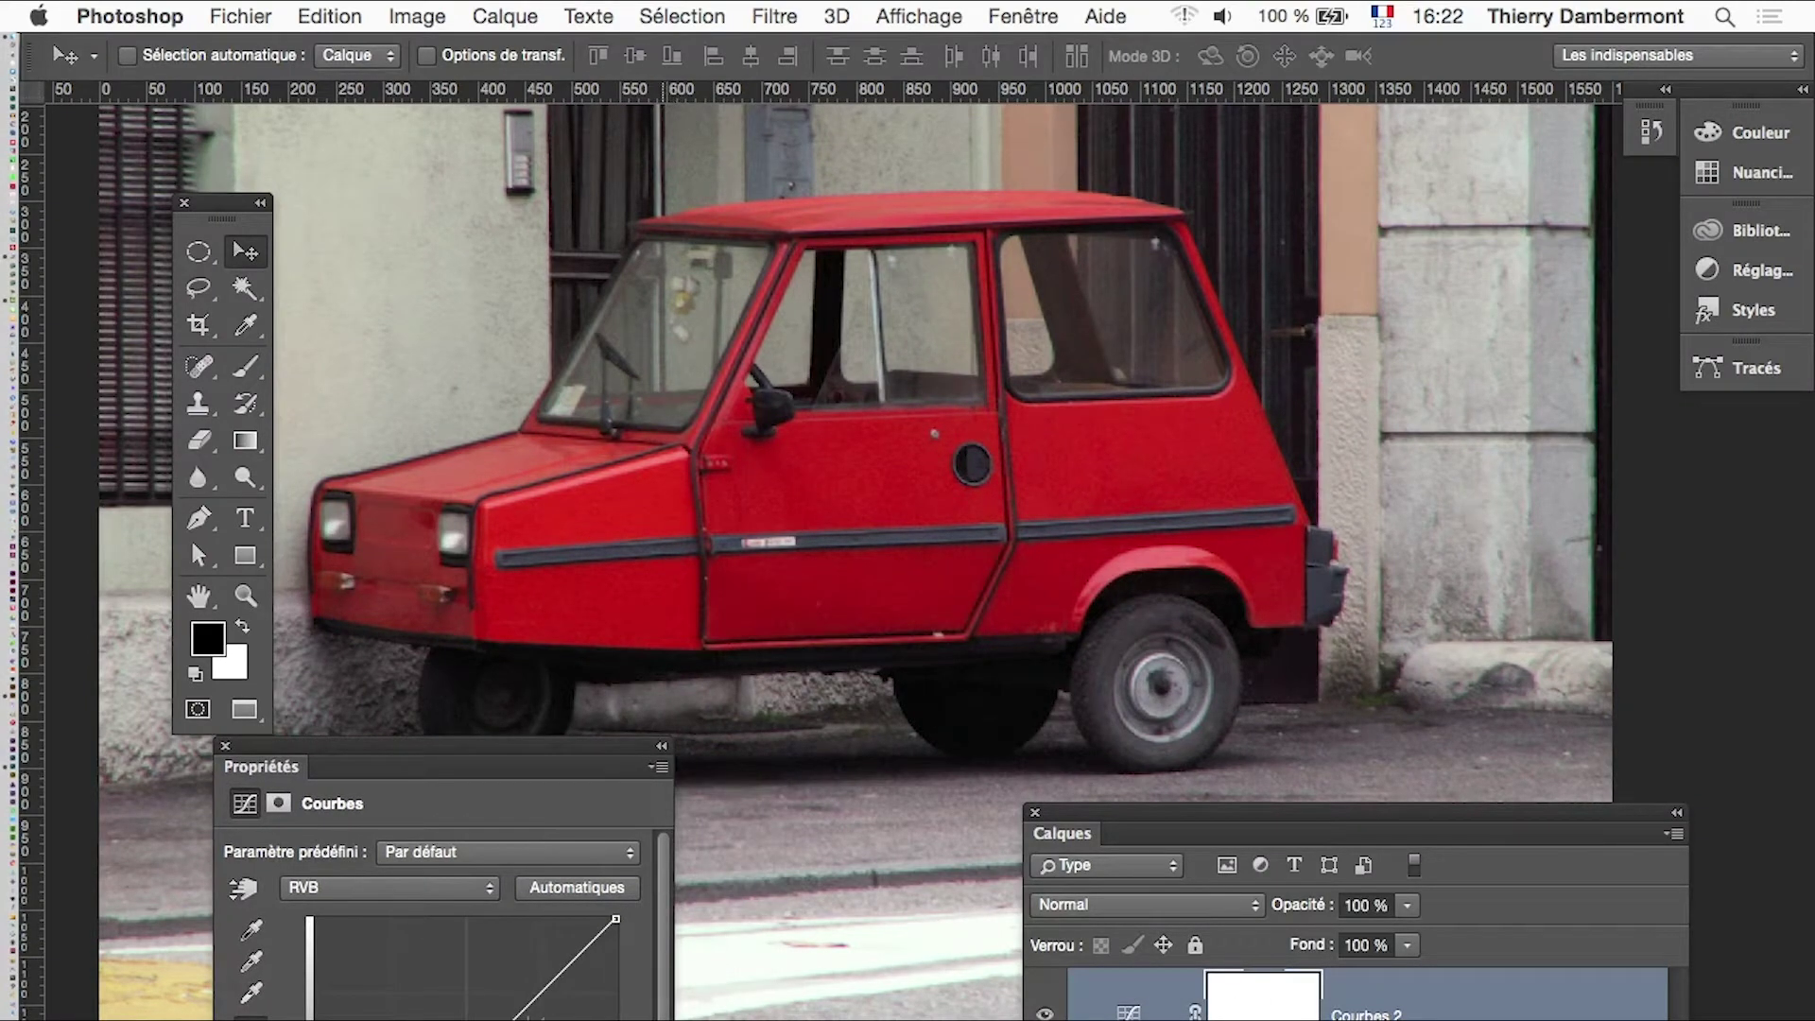
mouse_move(673, 851)
left_mouse_down()
mouse_move(867, 851)
mouse_move(832, 851)
mouse_move(847, 851)
left_mouse_up()
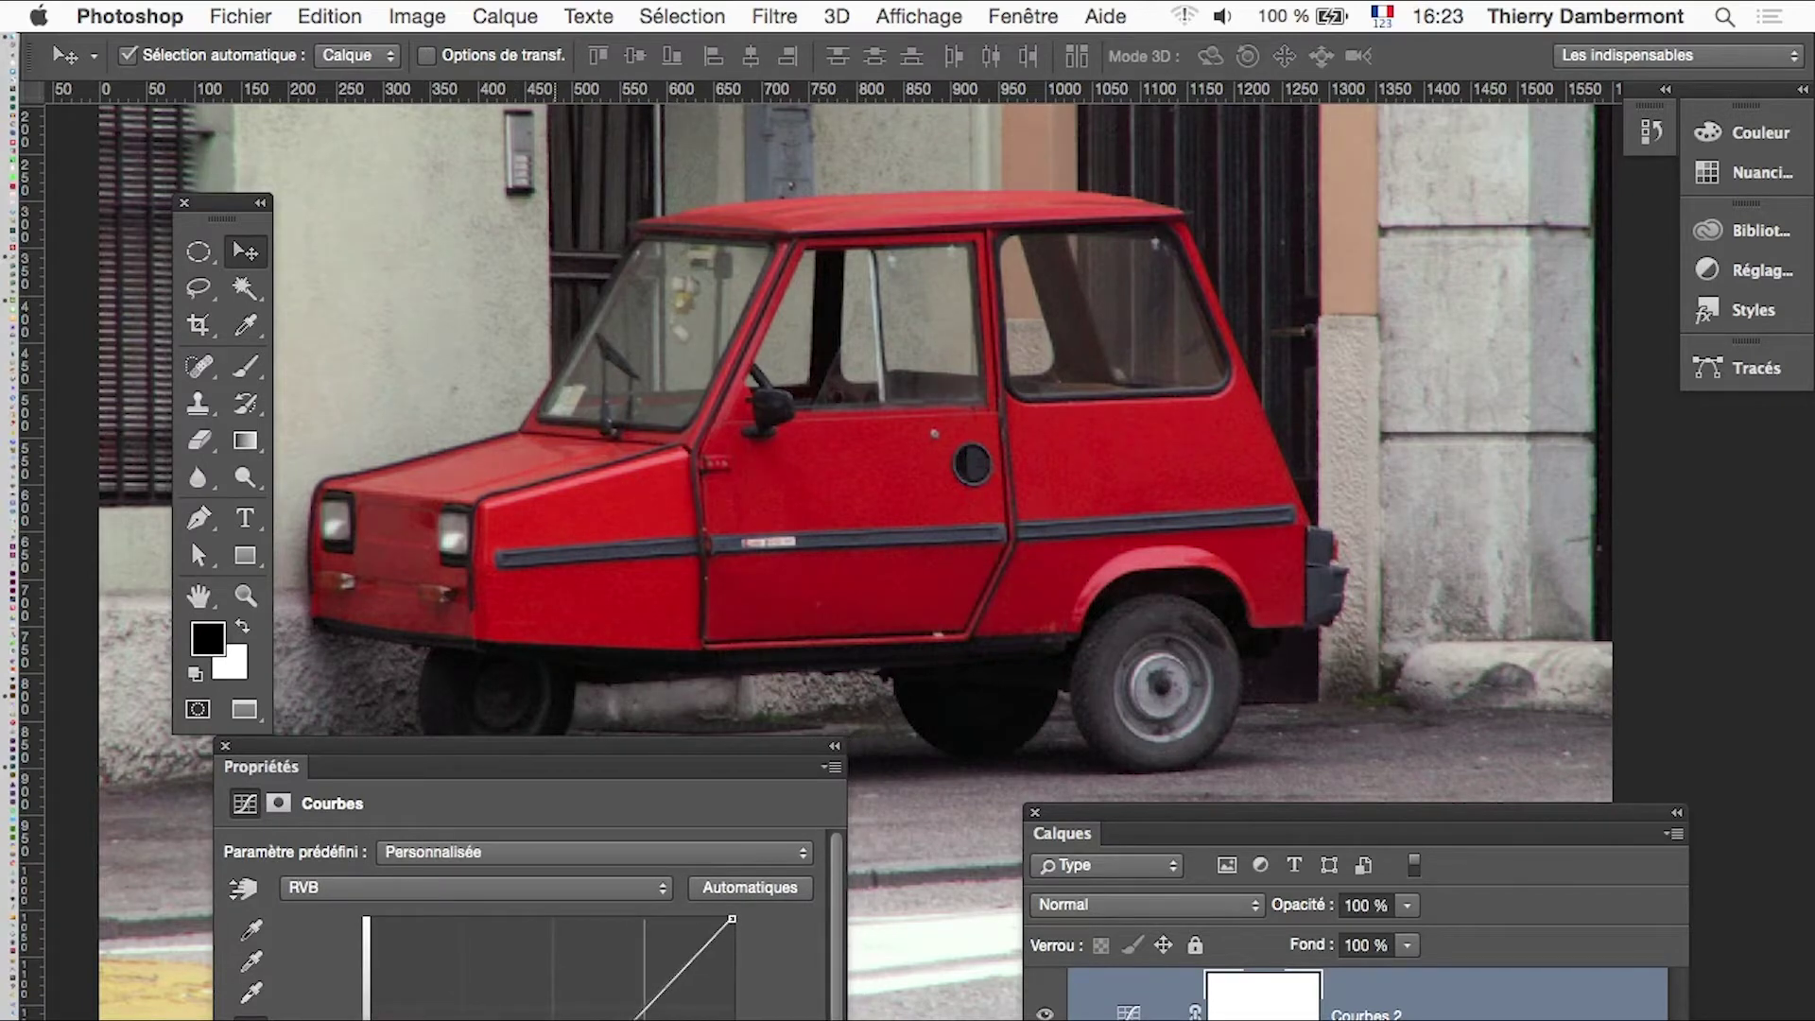
- Reshape Courbes 2's RVB curve, undoing trial bends, leaving an upward bow through one point
mouse_move(668, 983)
left_mouse_down()
mouse_move(668, 950)
mouse_move(661, 1004)
left_mouse_up()
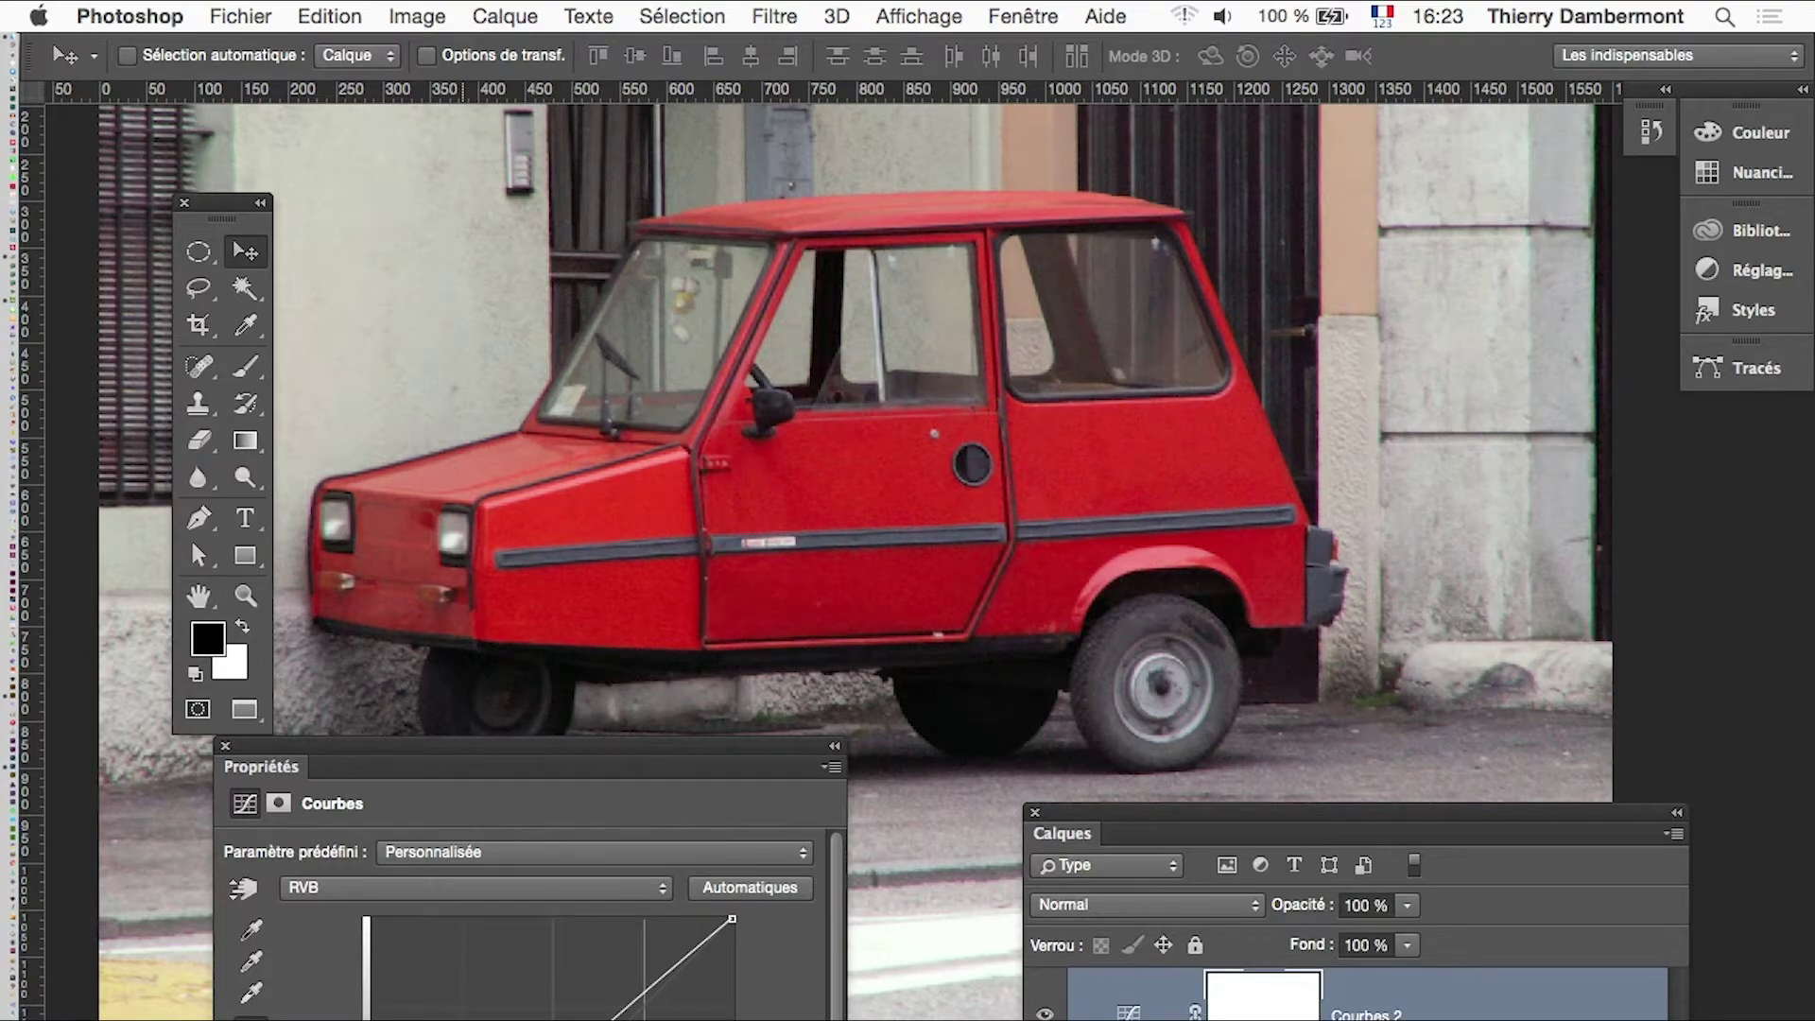
left_click_drag(661, 1004, 666, 1012)
left_click_drag(652, 988, 662, 1002)
key("super+z")
mouse_move(652, 987)
left_mouse_down()
mouse_move(662, 1004)
mouse_move(652, 956)
left_mouse_up()
key("super+z")
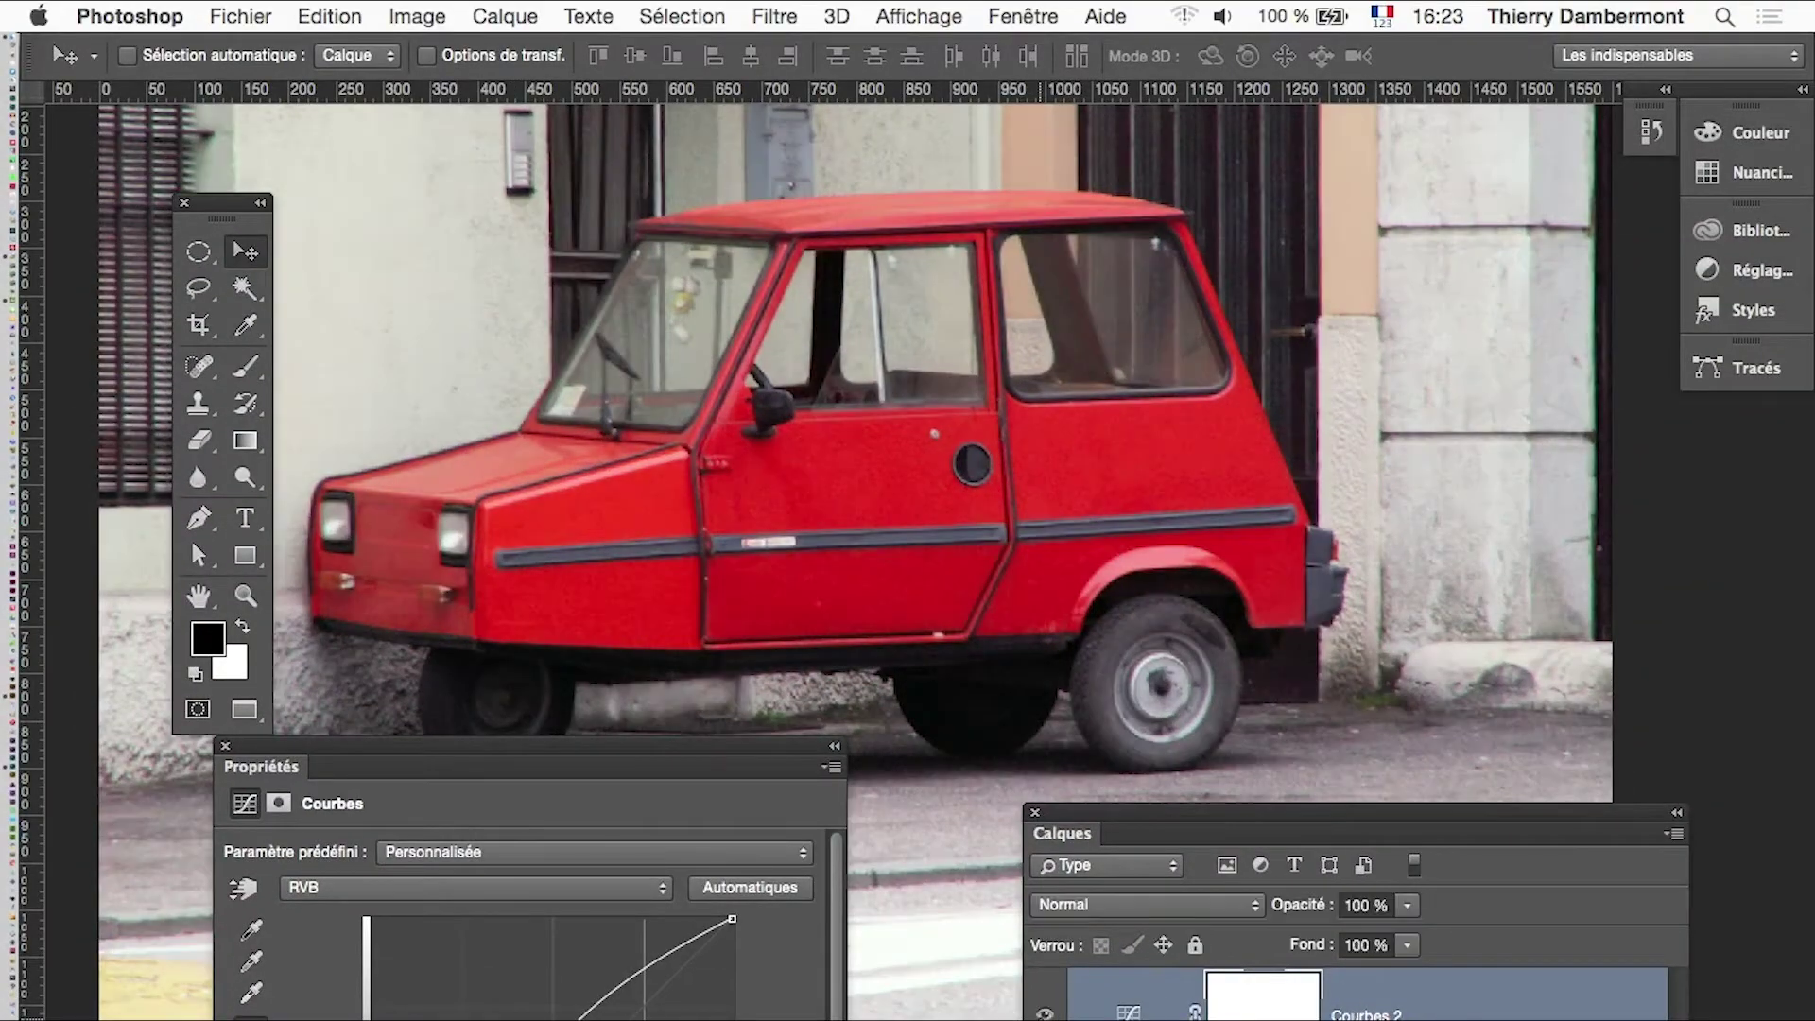
- Zoom in on the car and lift the curve's lower part, toggling Courbes 2 to compare
key("ctrl+space")
left_click(870, 668)
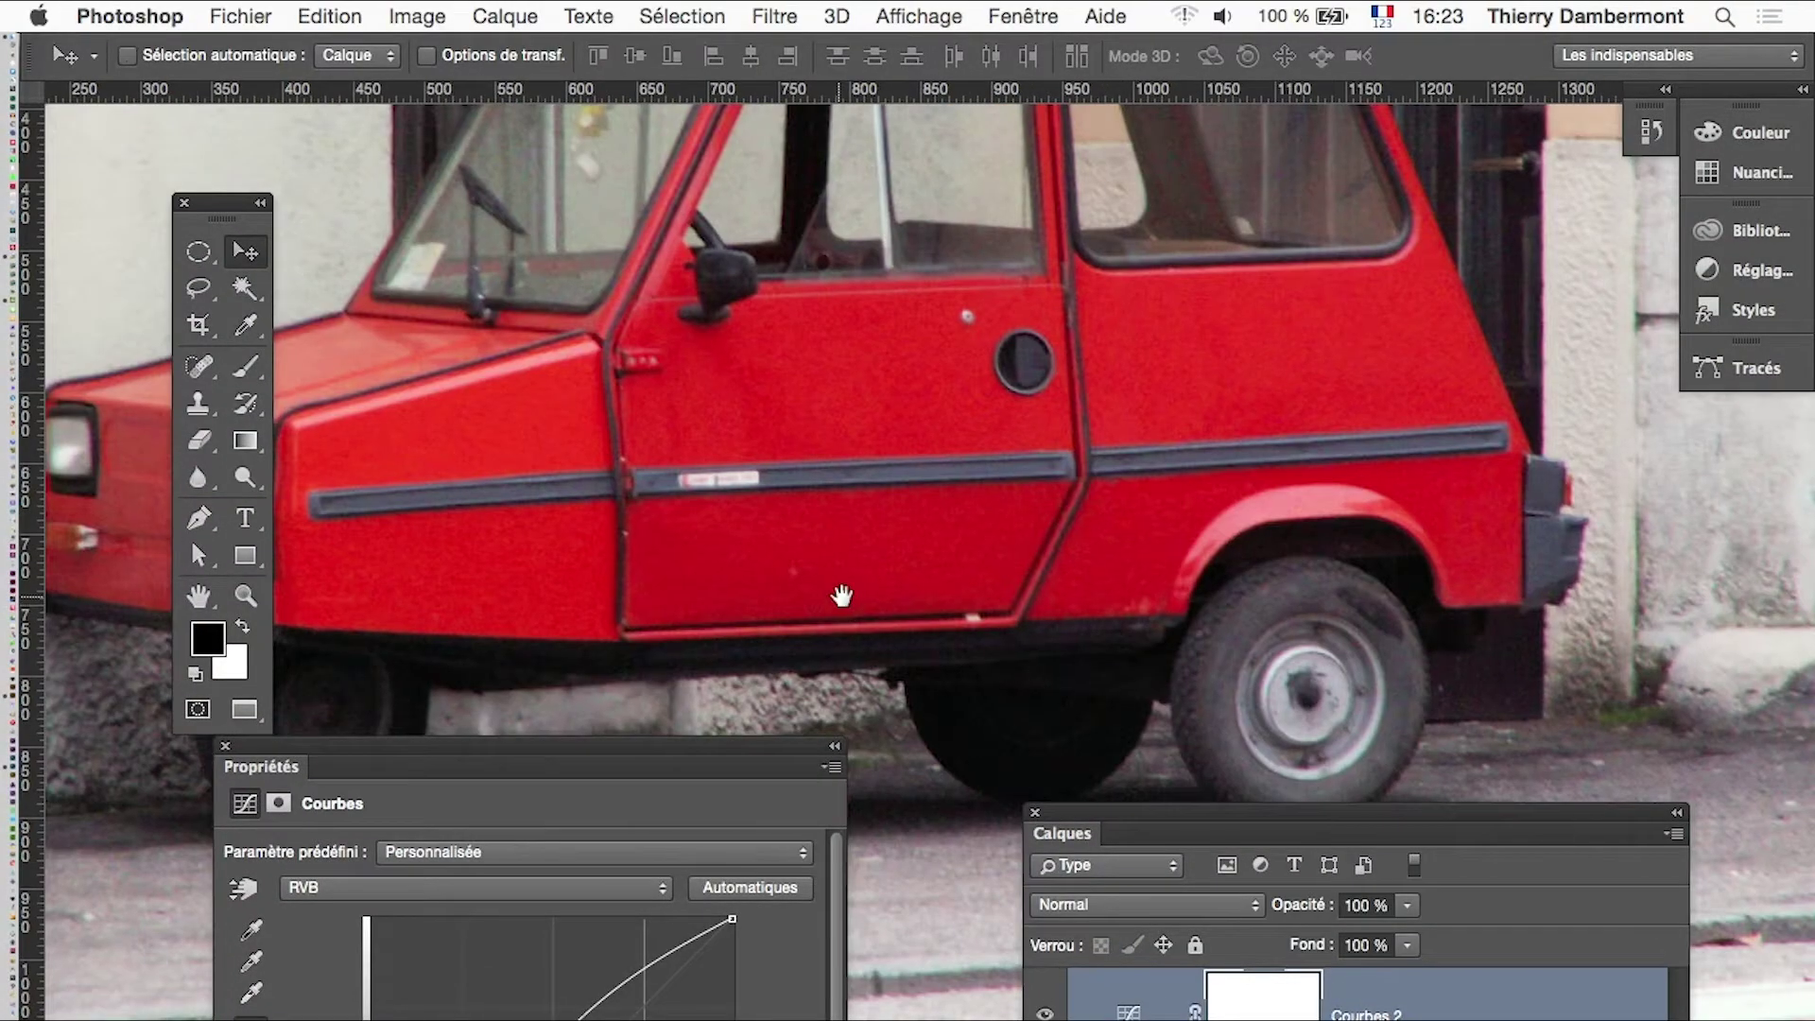
left_click_drag(839, 599, 1150, 697)
left_click(1045, 1012)
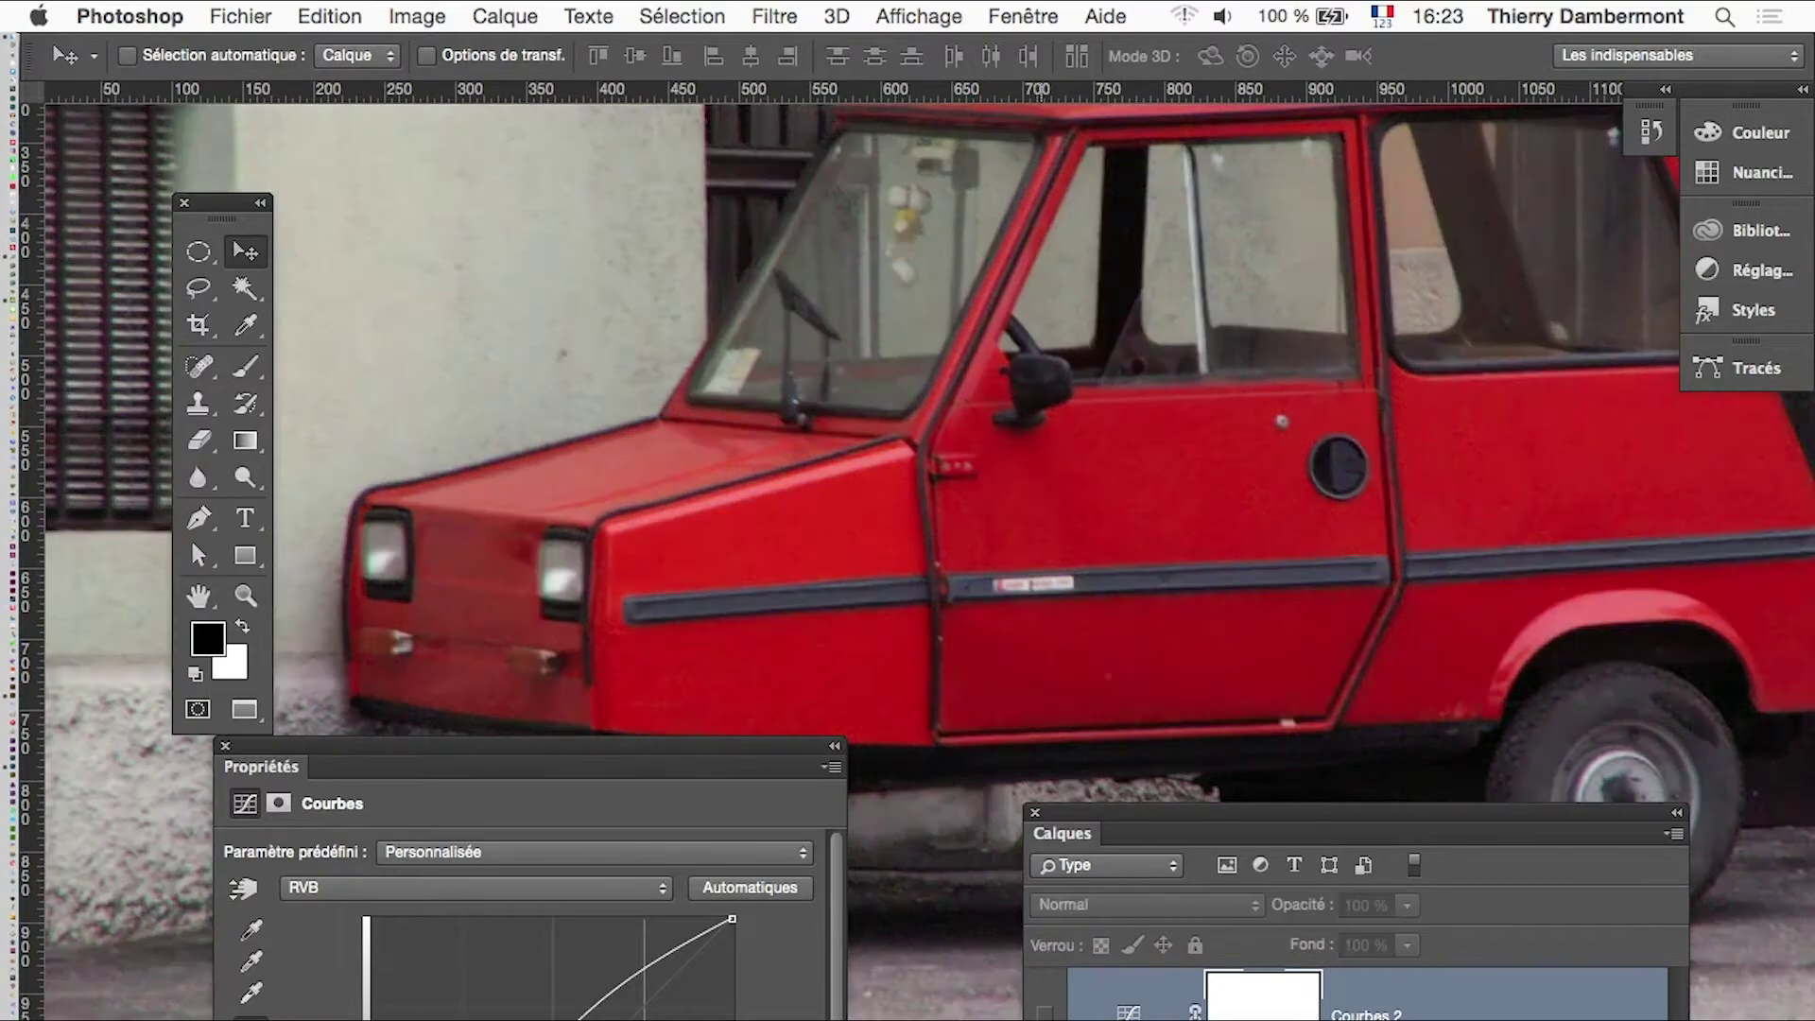
left_click(1045, 1013)
left_click(1044, 1012)
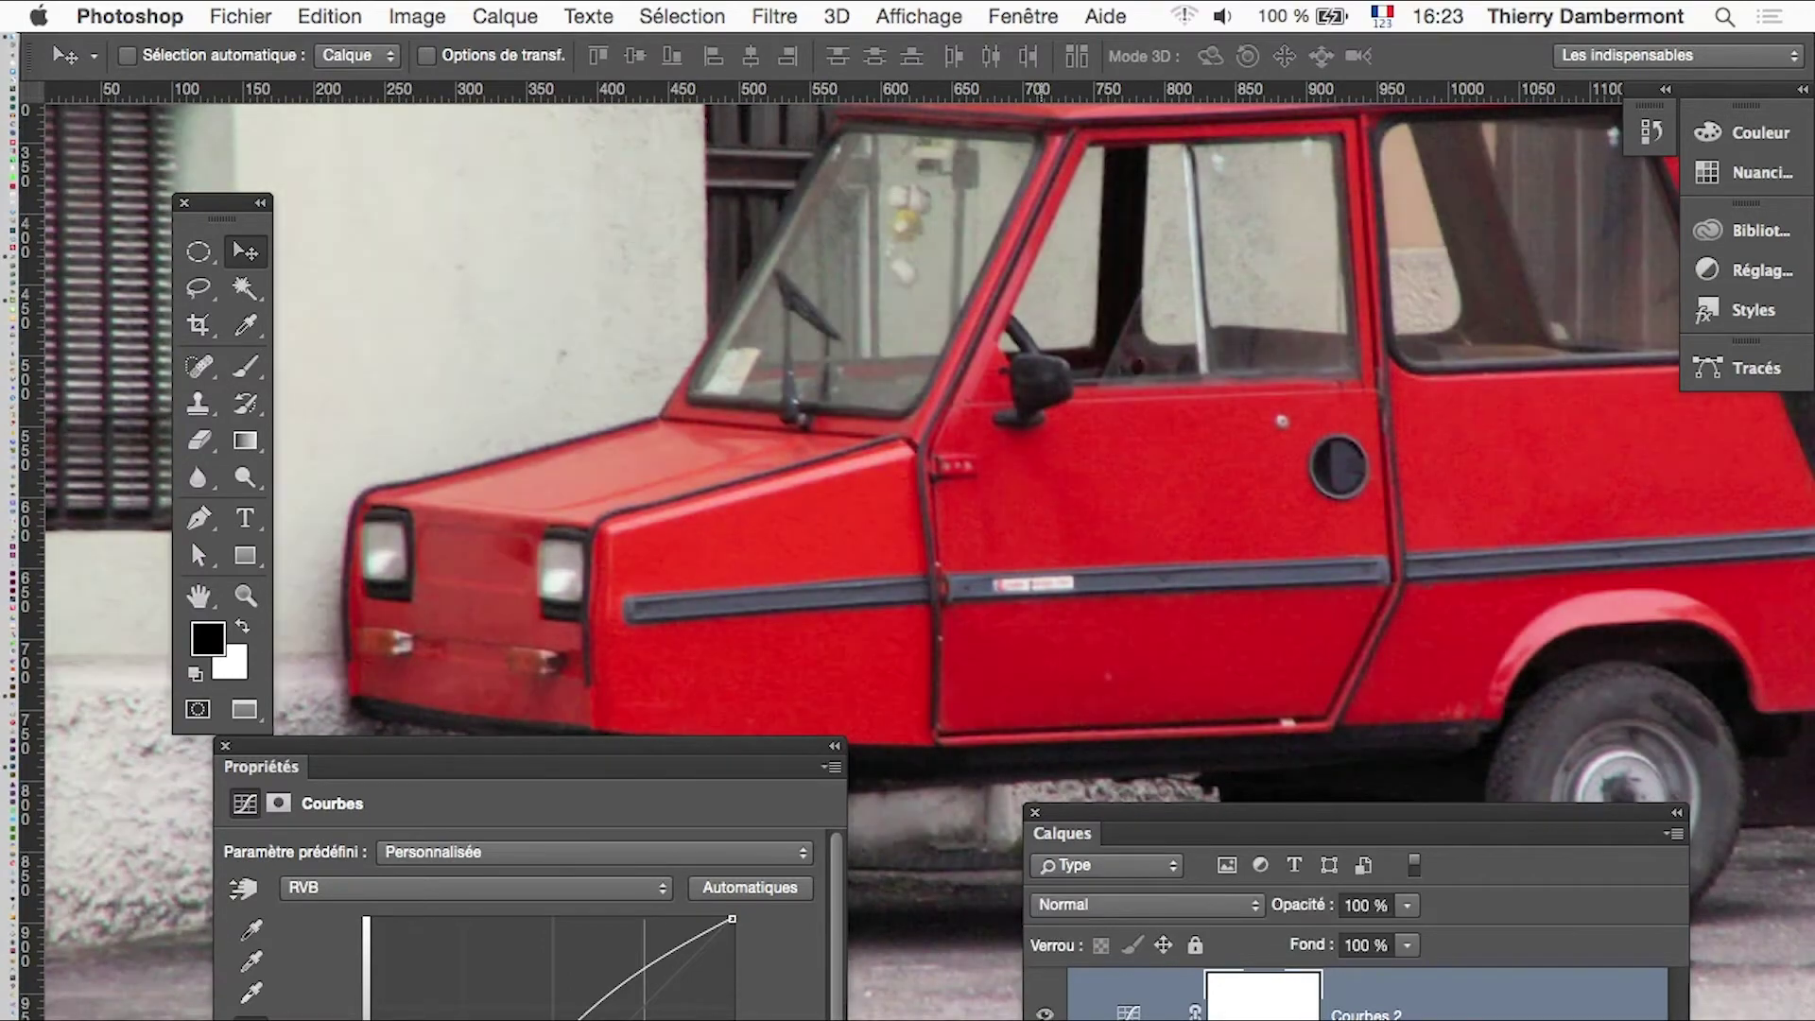
mouse_move(571, 1012)
left_mouse_down()
mouse_move(555, 1004)
mouse_move(561, 1019)
left_mouse_up()
left_click(1045, 1012)
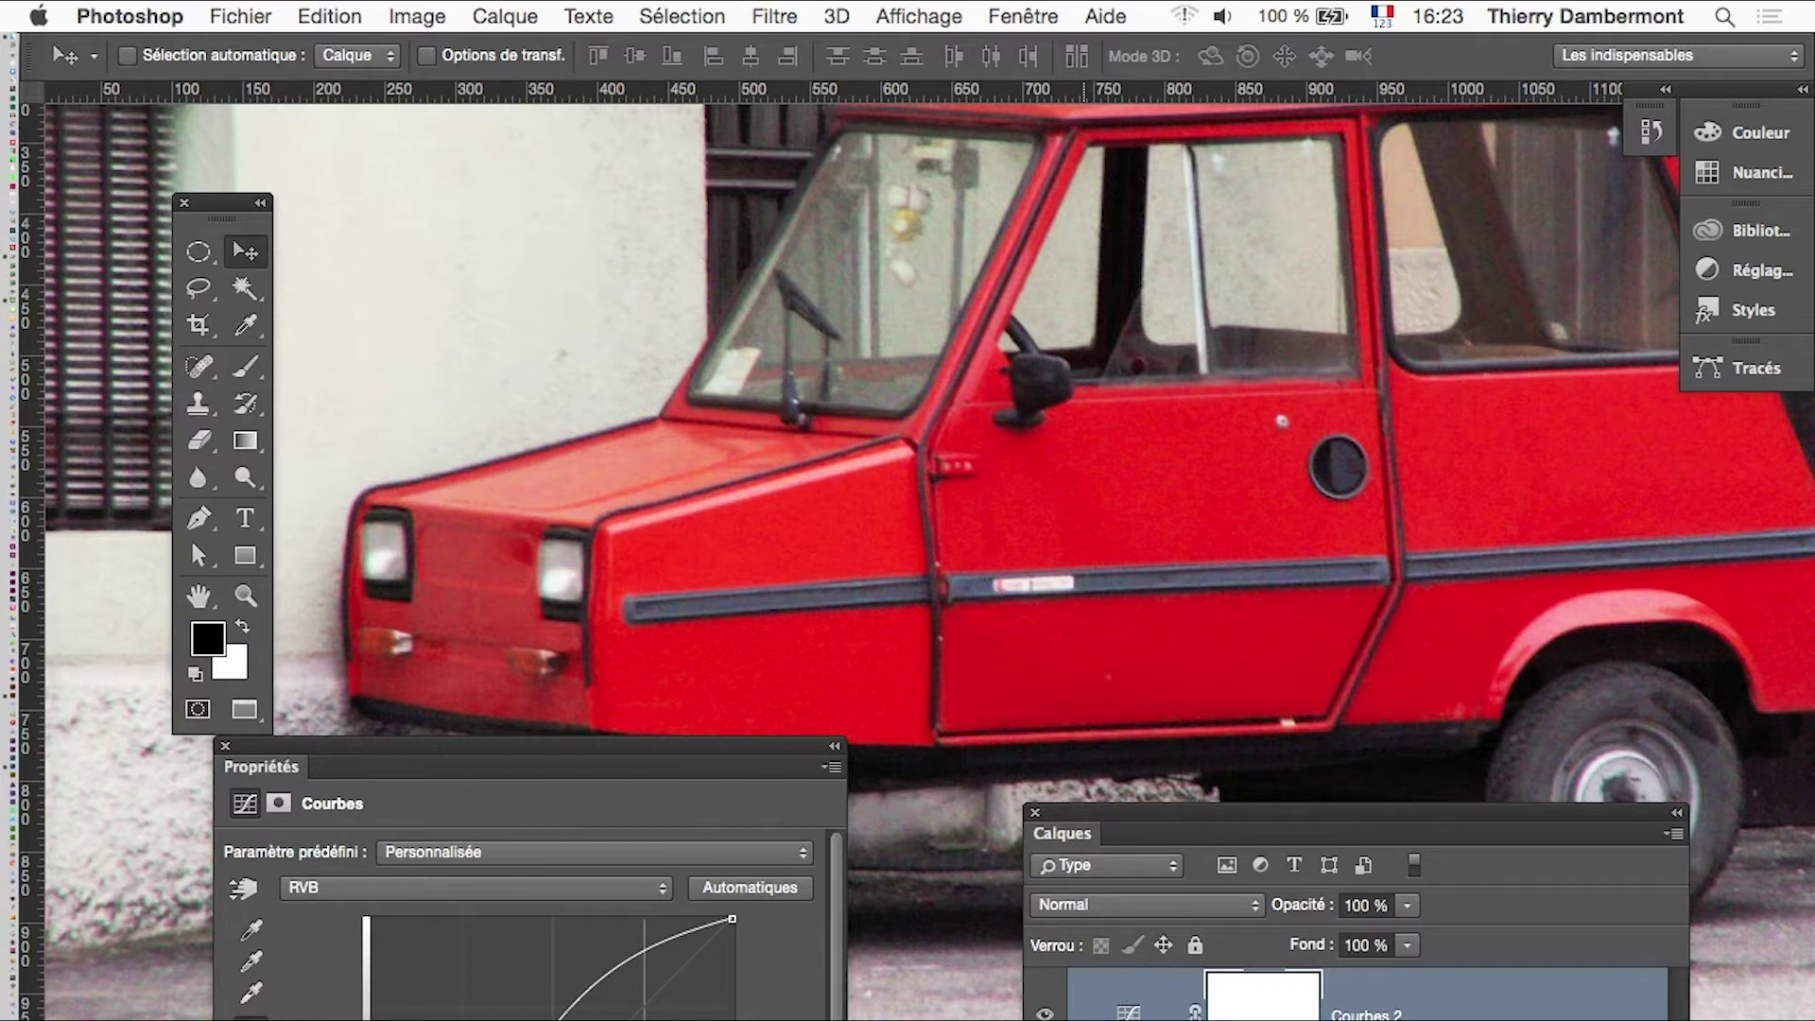
- Rearrange the layers and properties panels, zoom closer on the car's front, and open Filtre
left_click_drag(1120, 826, 1227, 572)
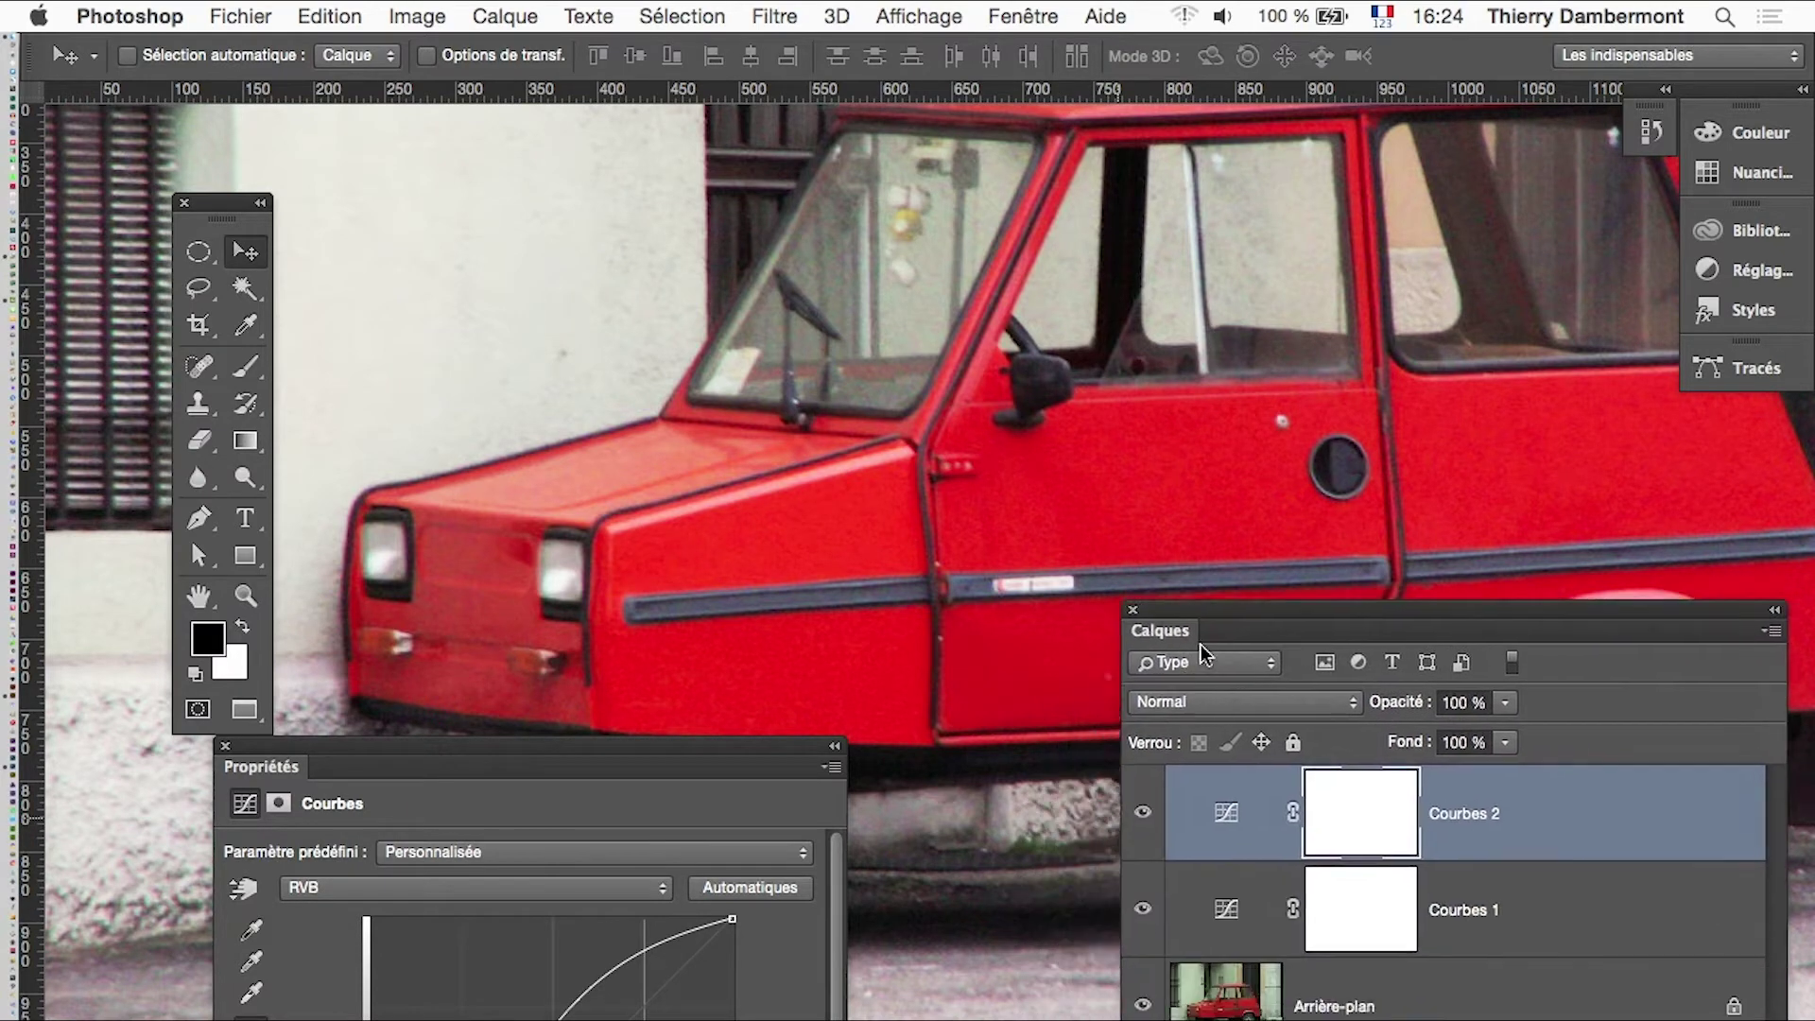
left_click_drag(723, 756, 605, 832)
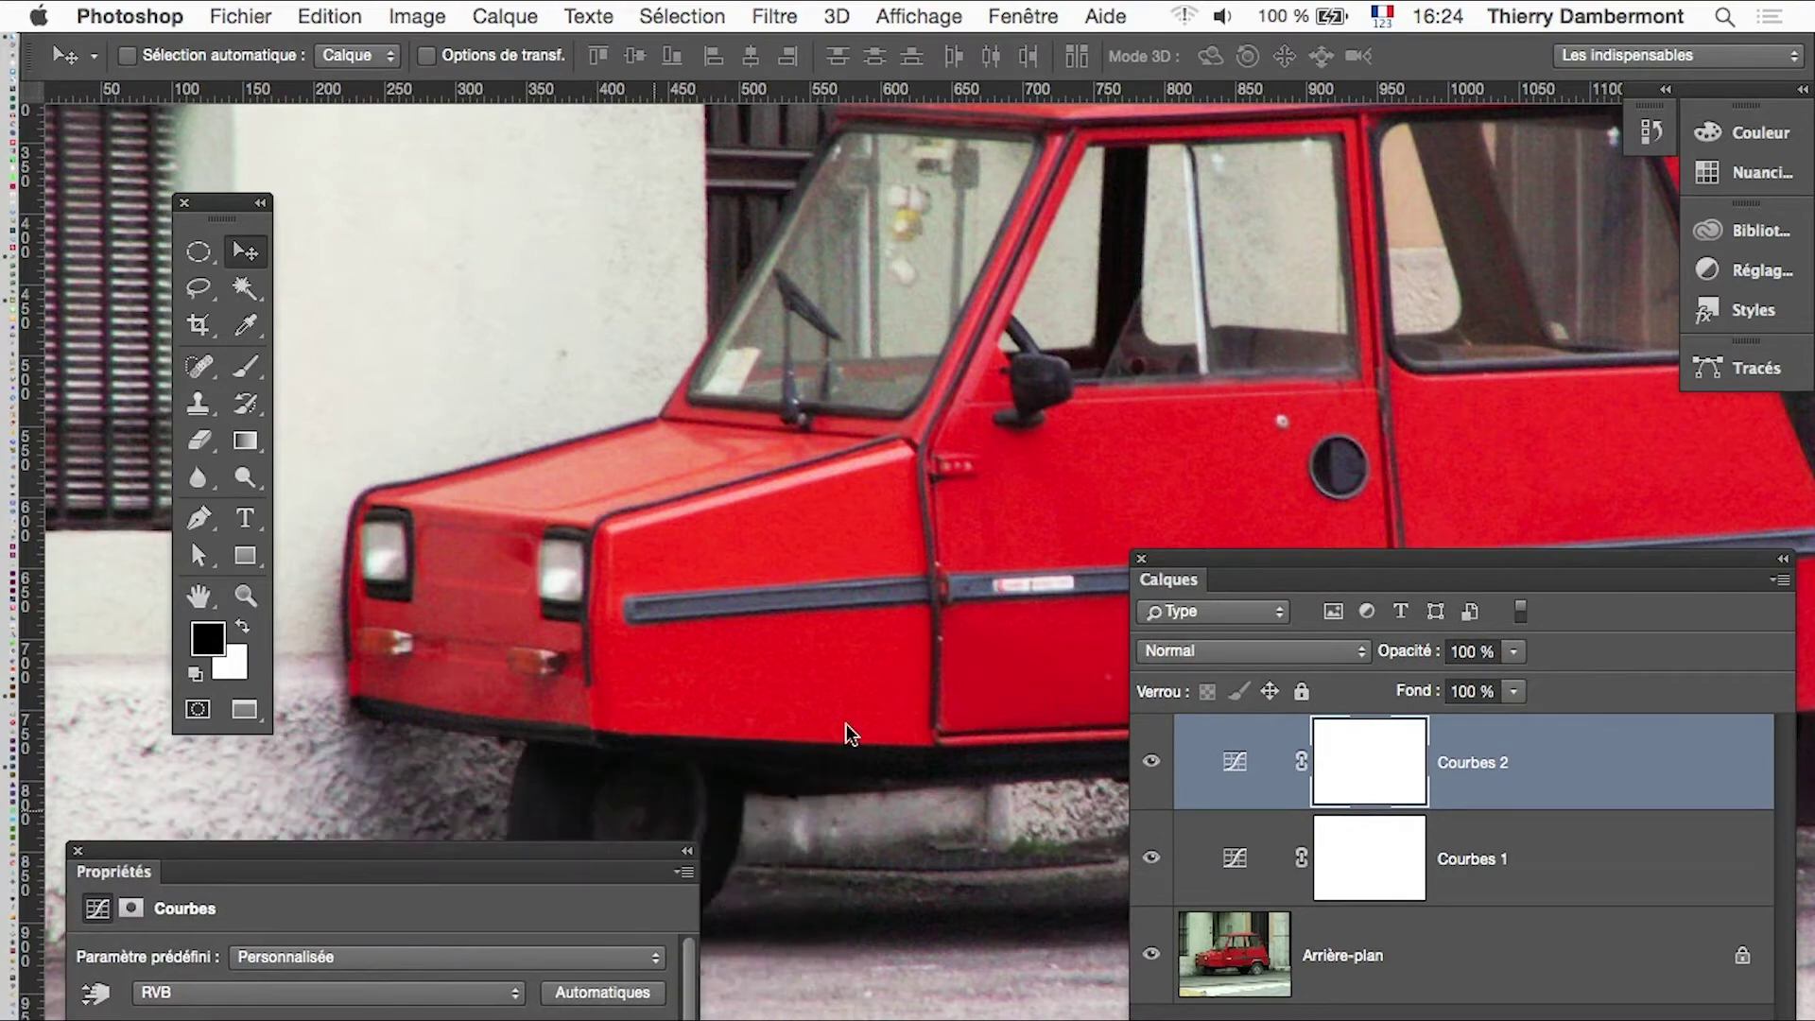
left_click_drag(1357, 558, 1321, 515)
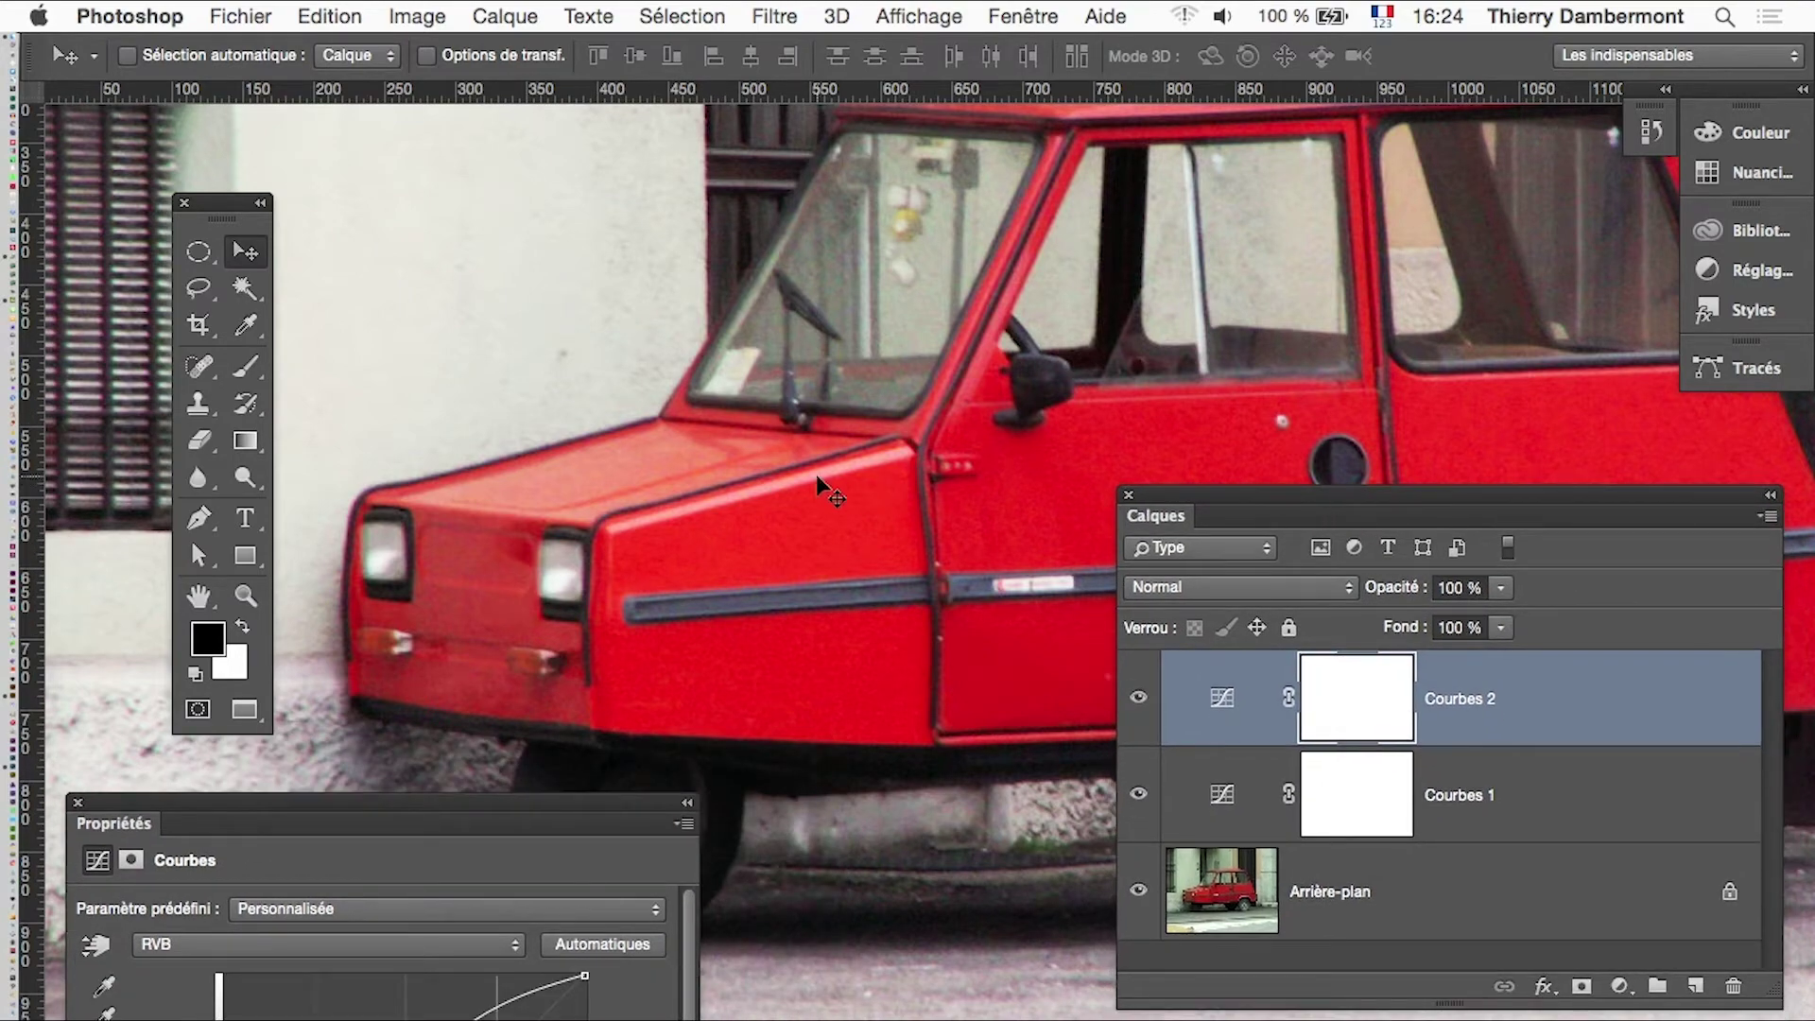
left_click(742, 553, "ctrl")
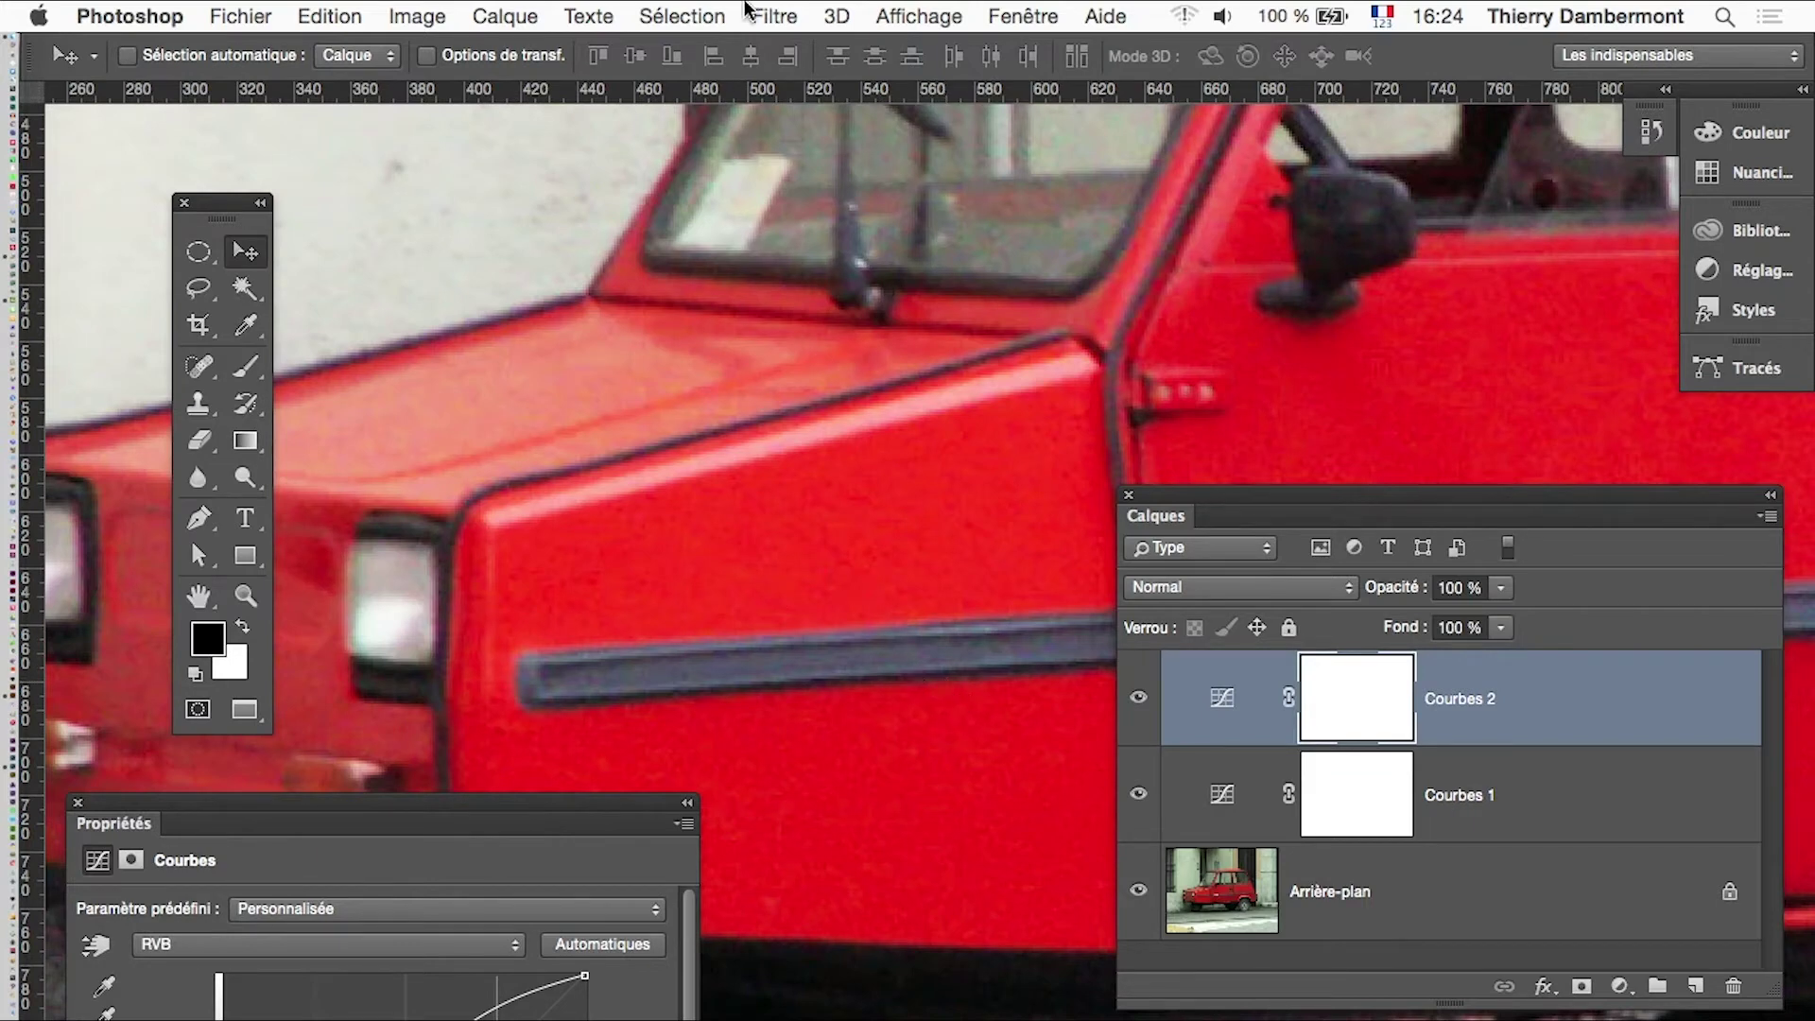
left_click(770, 16)
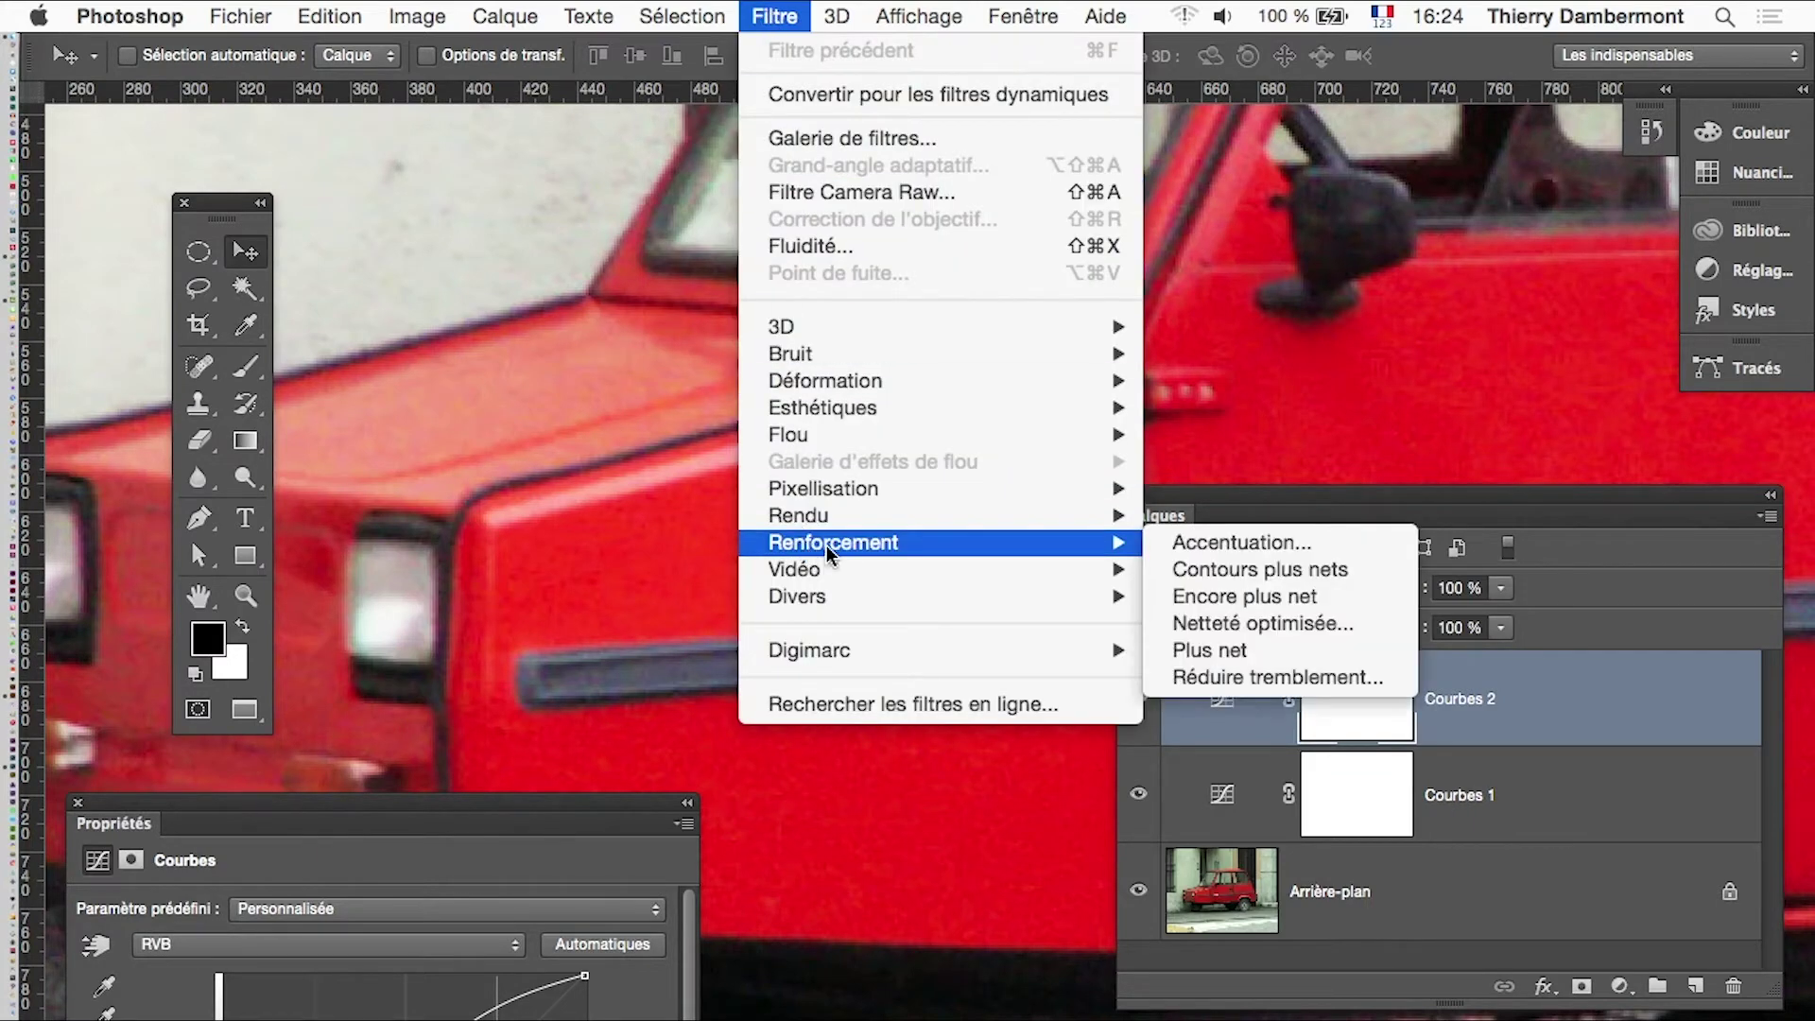
mouse_move(834, 541)
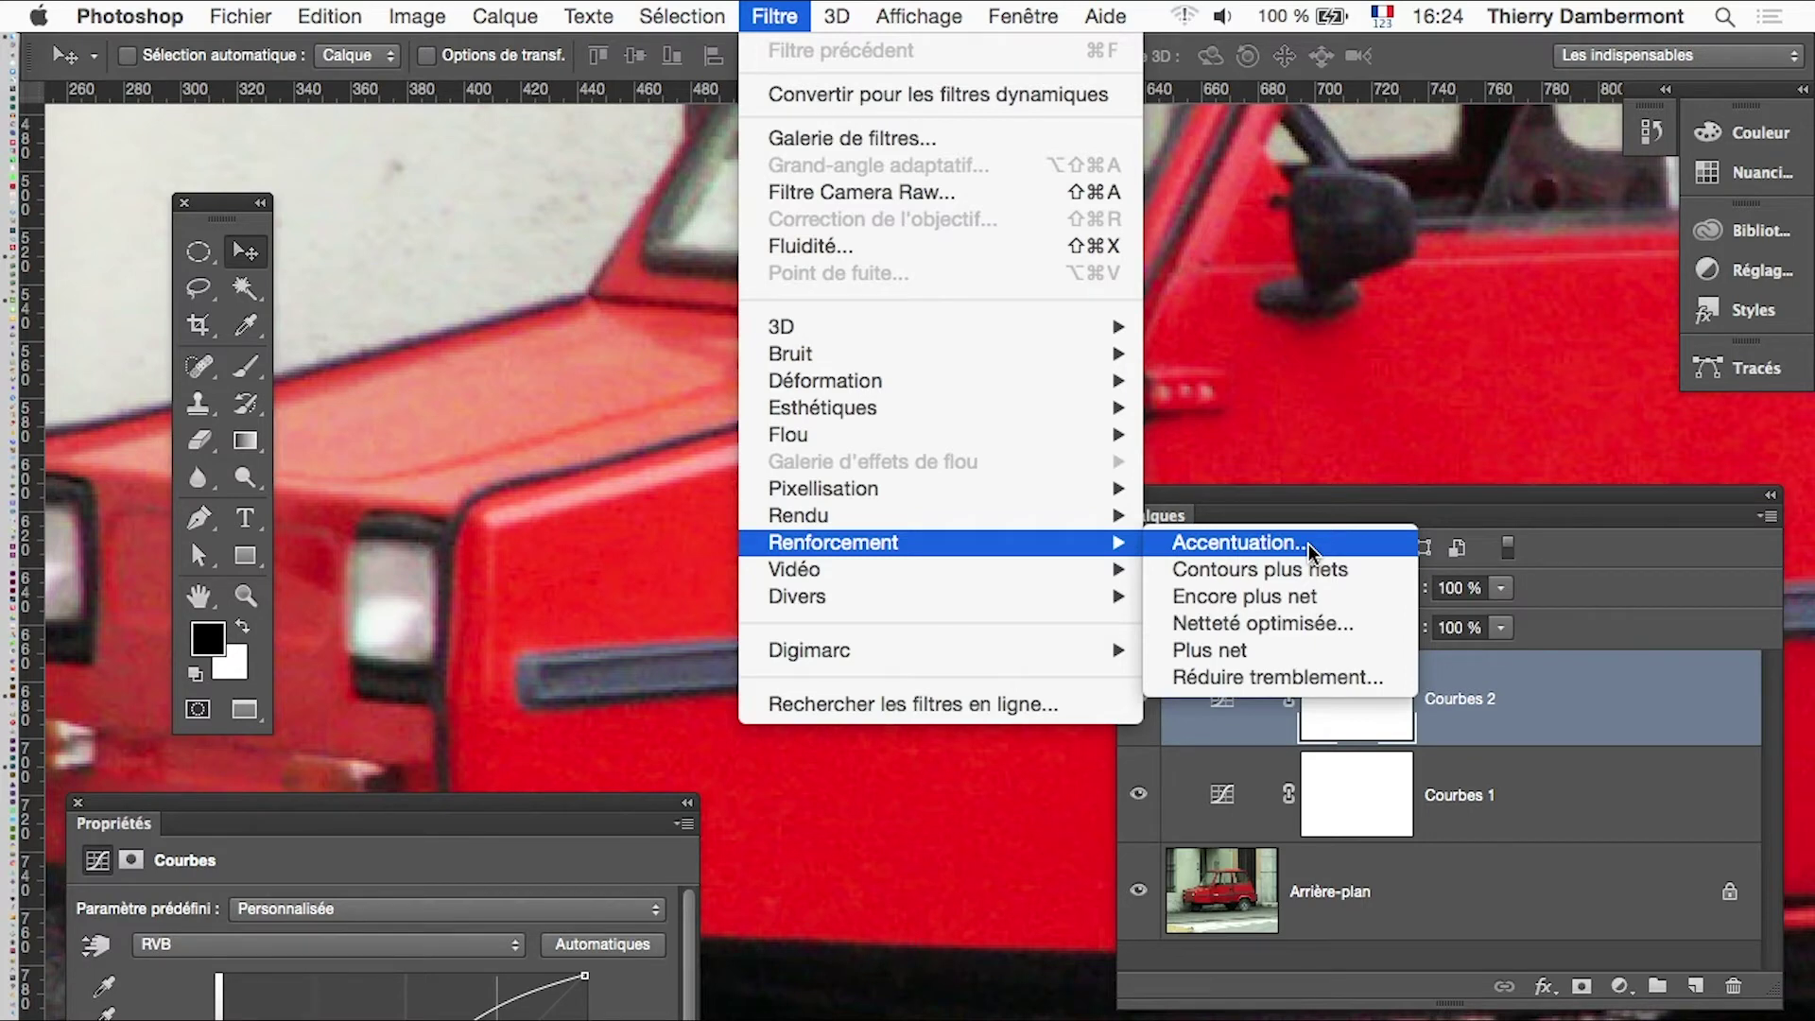
- Dismiss the Filtre menu unapplied, move the layers panel, and make Arrière-plan active
left_click(1499, 510)
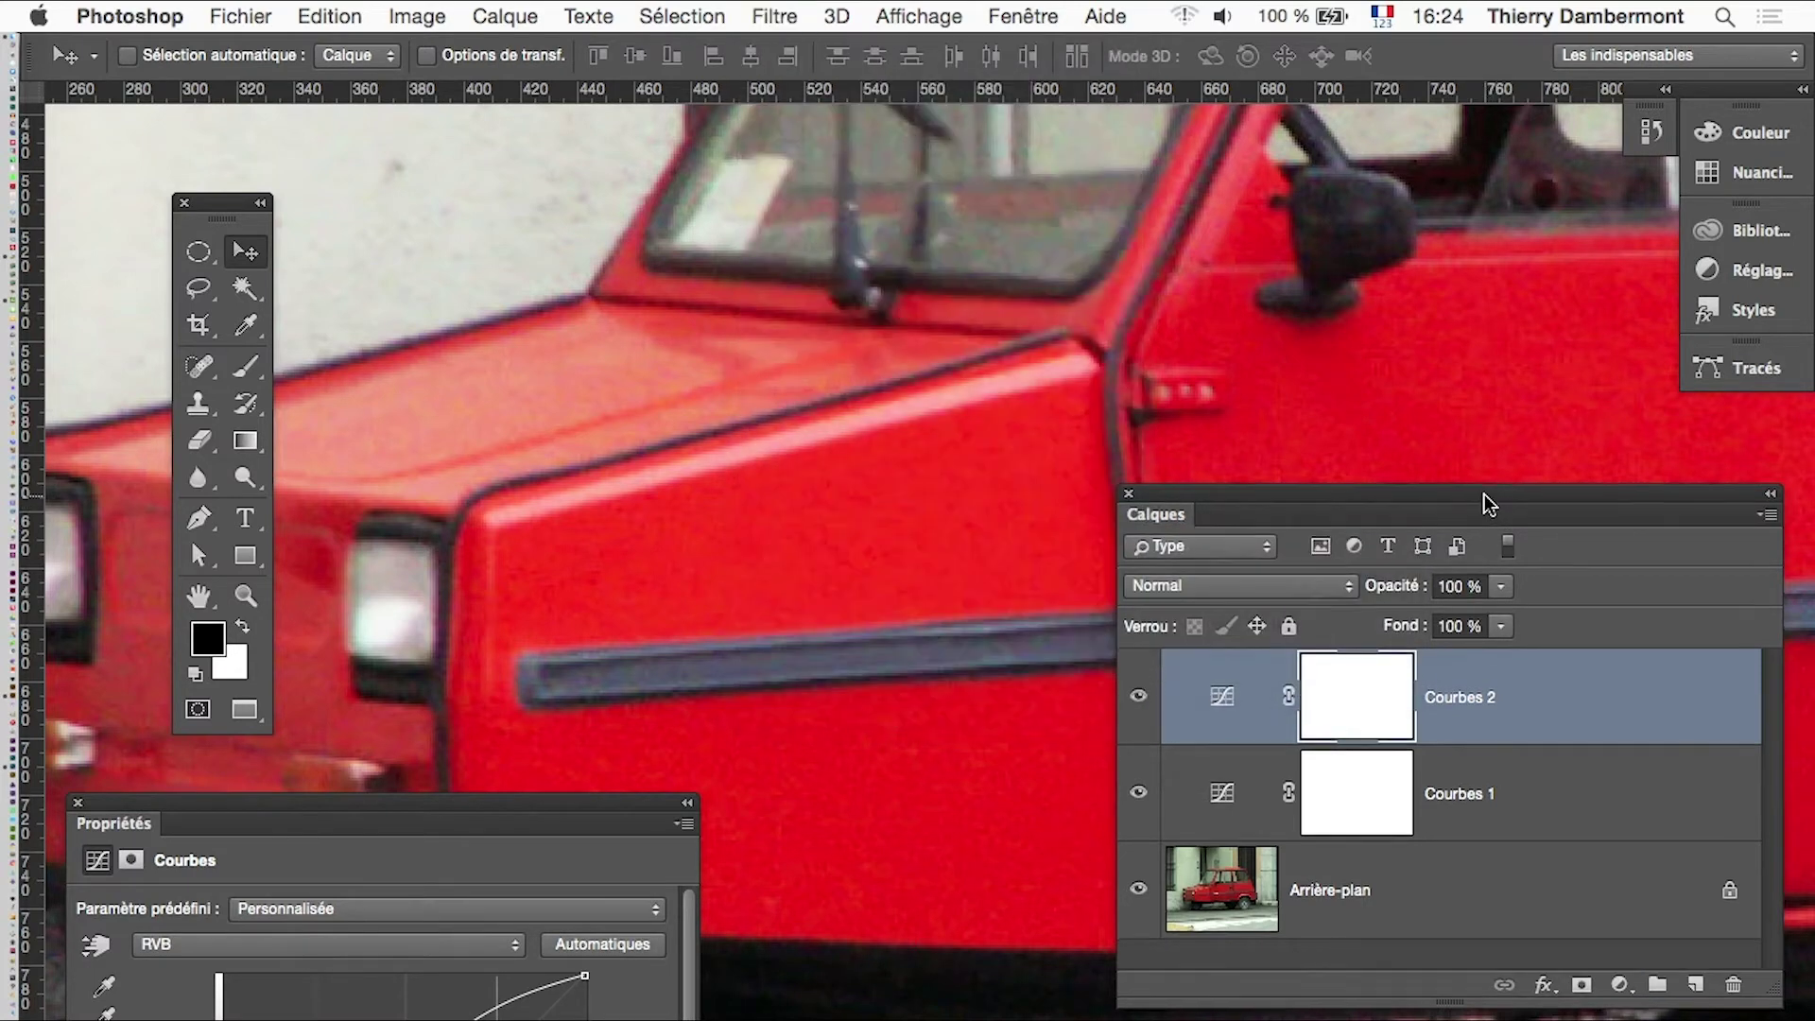
left_click_drag(1490, 504, 1417, 456)
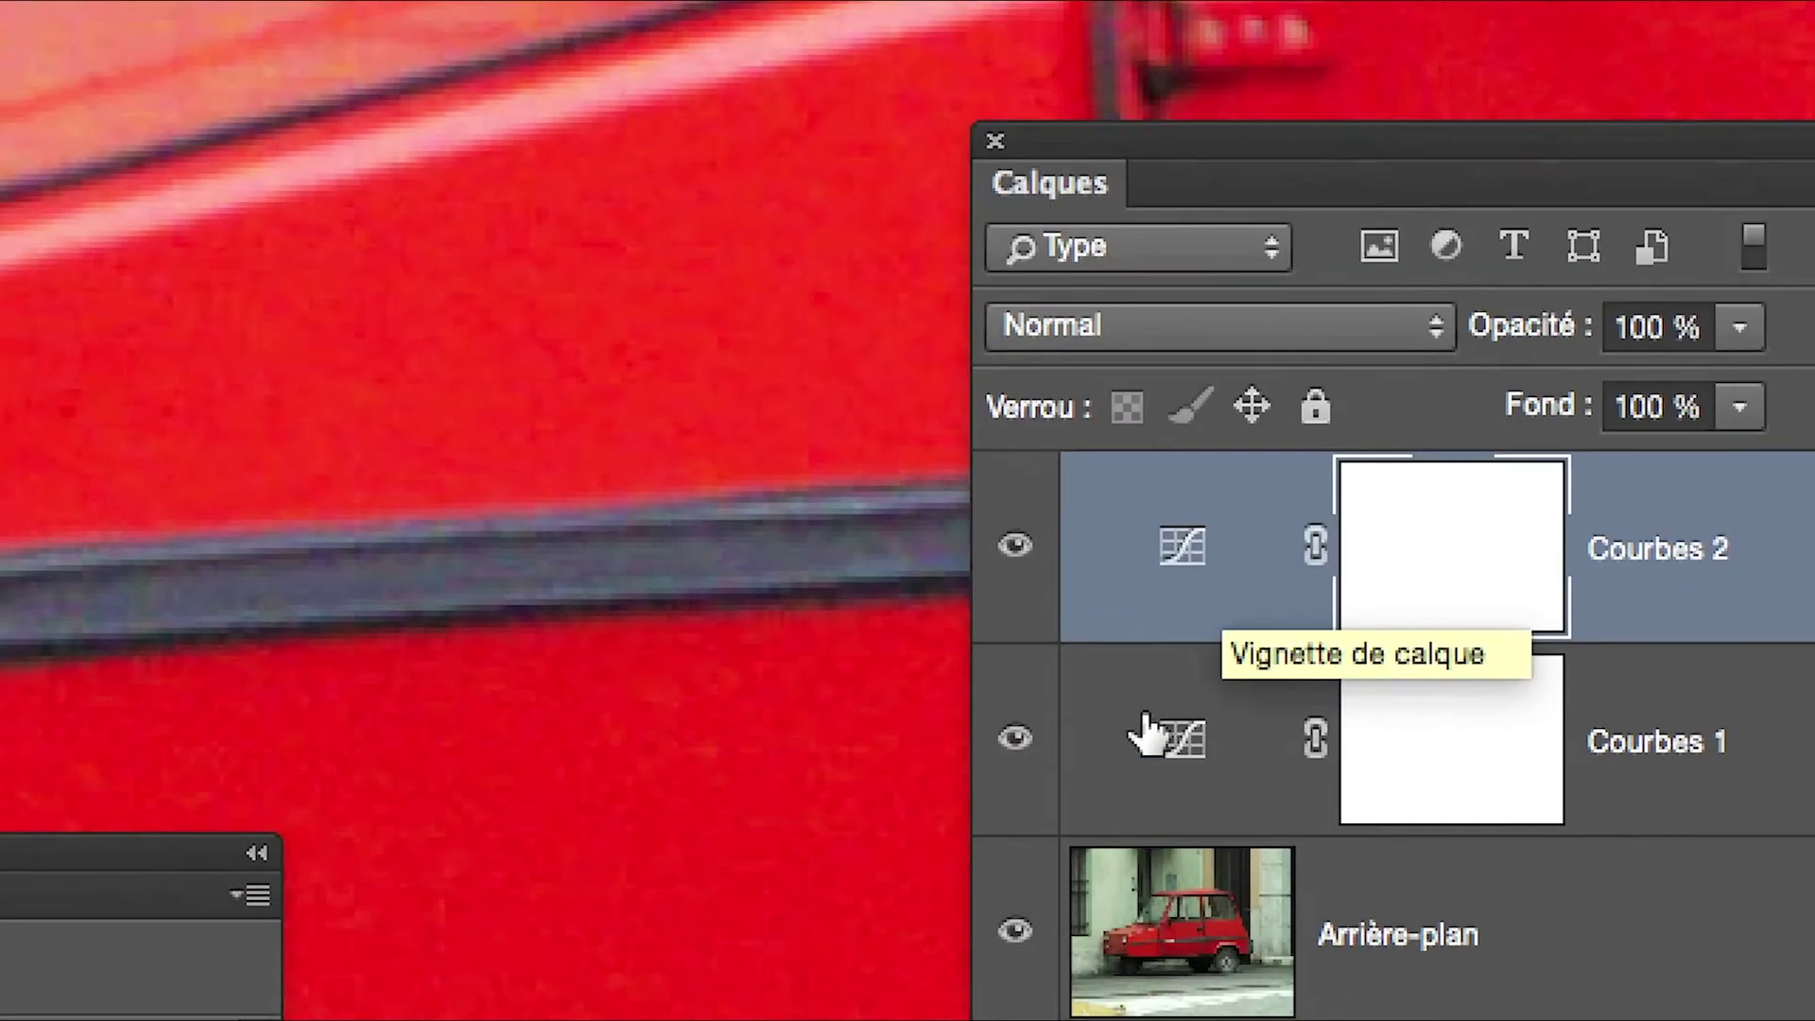
left_click(1191, 1005)
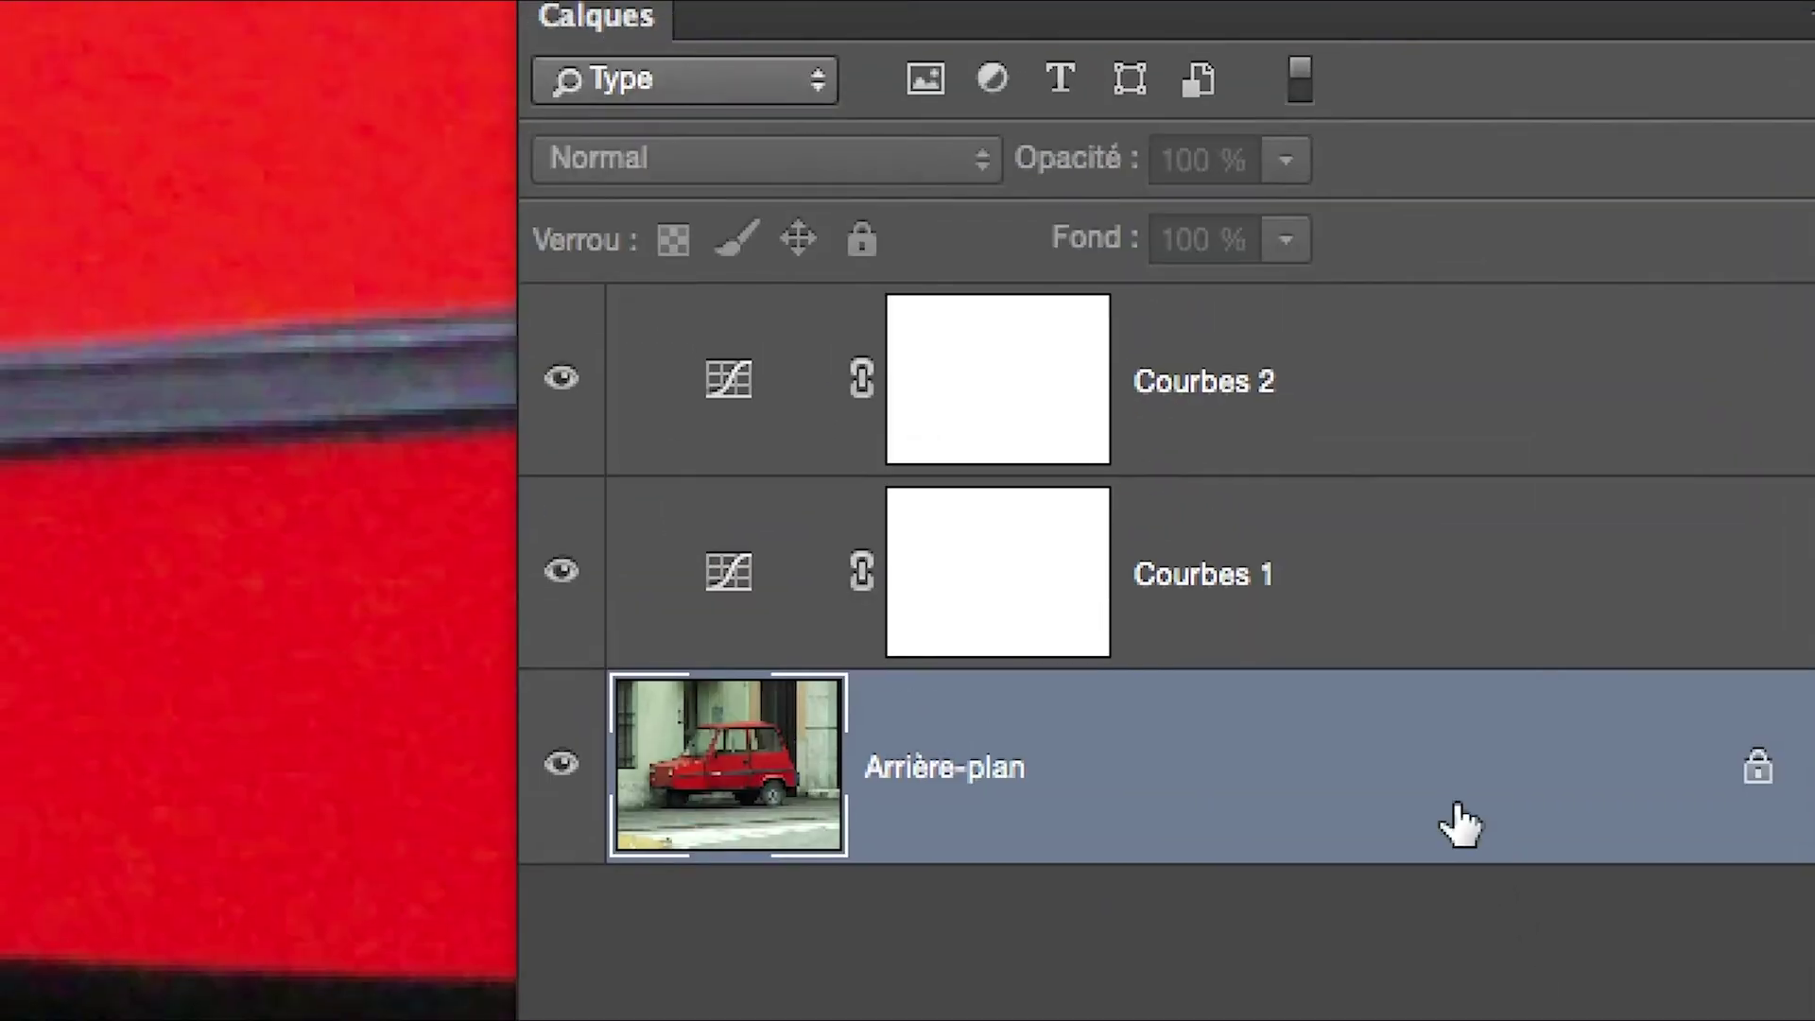
key("super+Tab")
key("super+Tab")
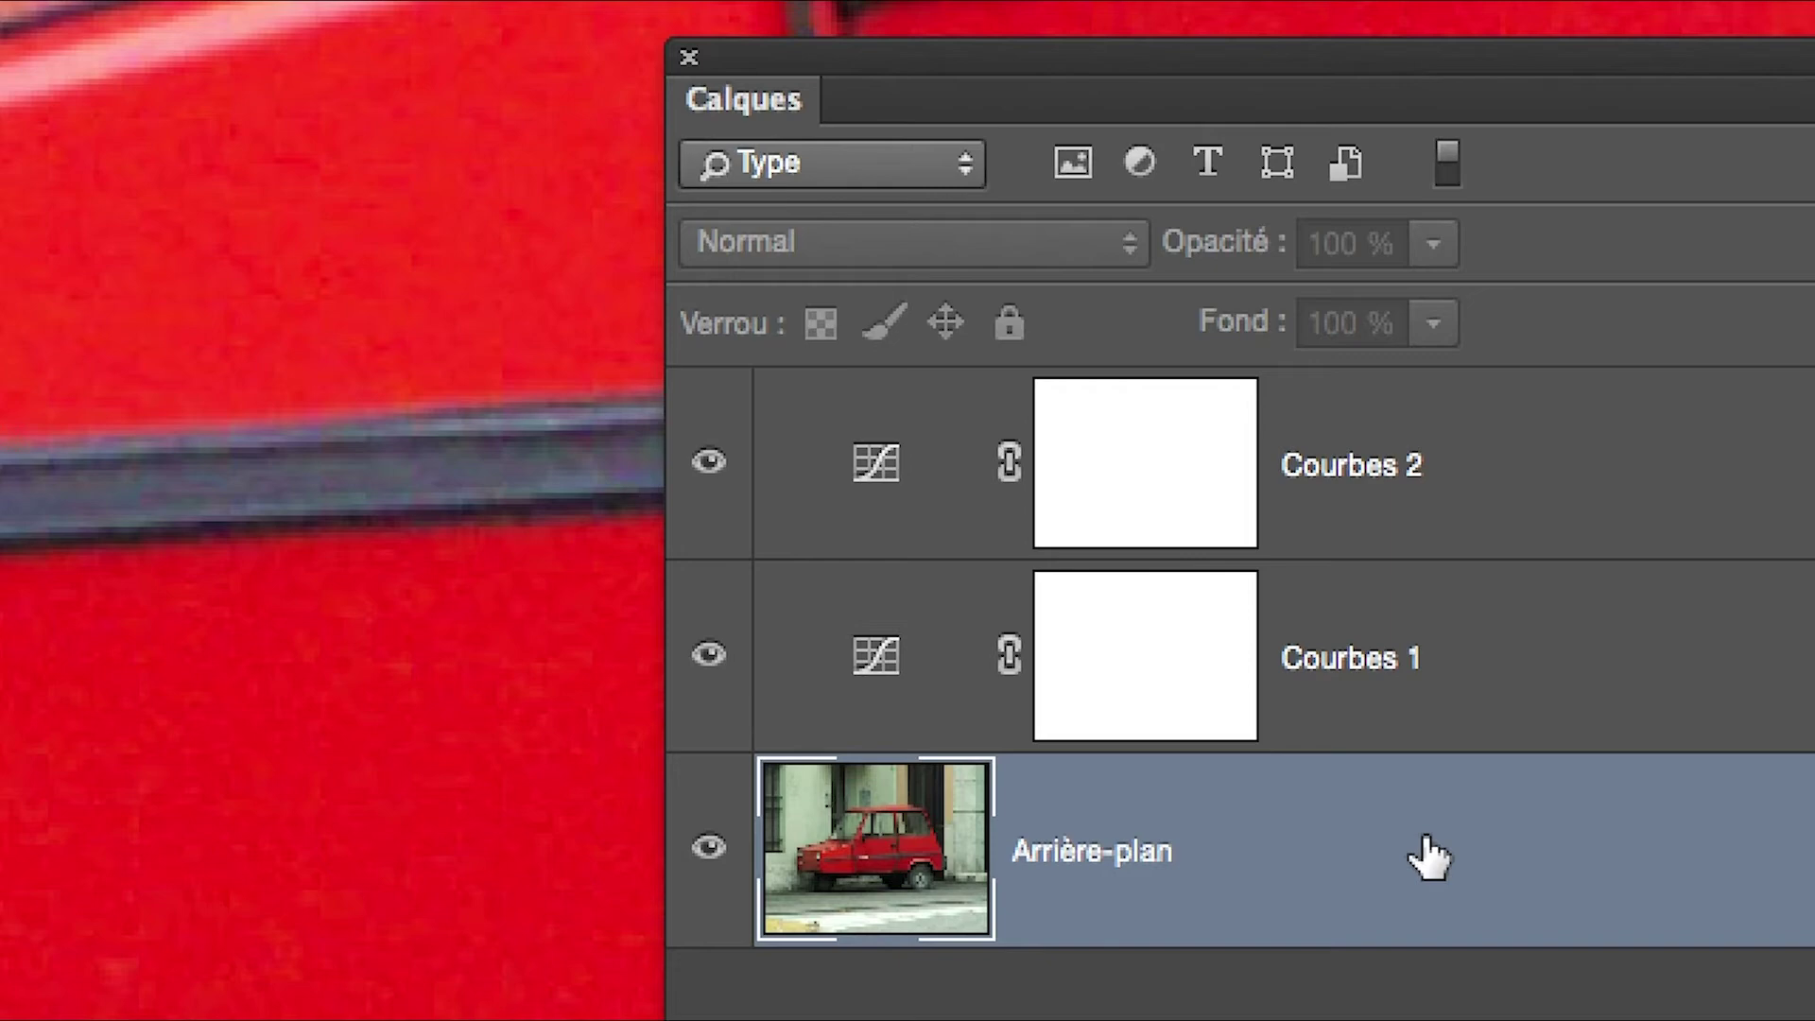
- Convert the Arrière-plan photo layer into smart object Calque 0 via its right-click menu
right_click(1429, 857)
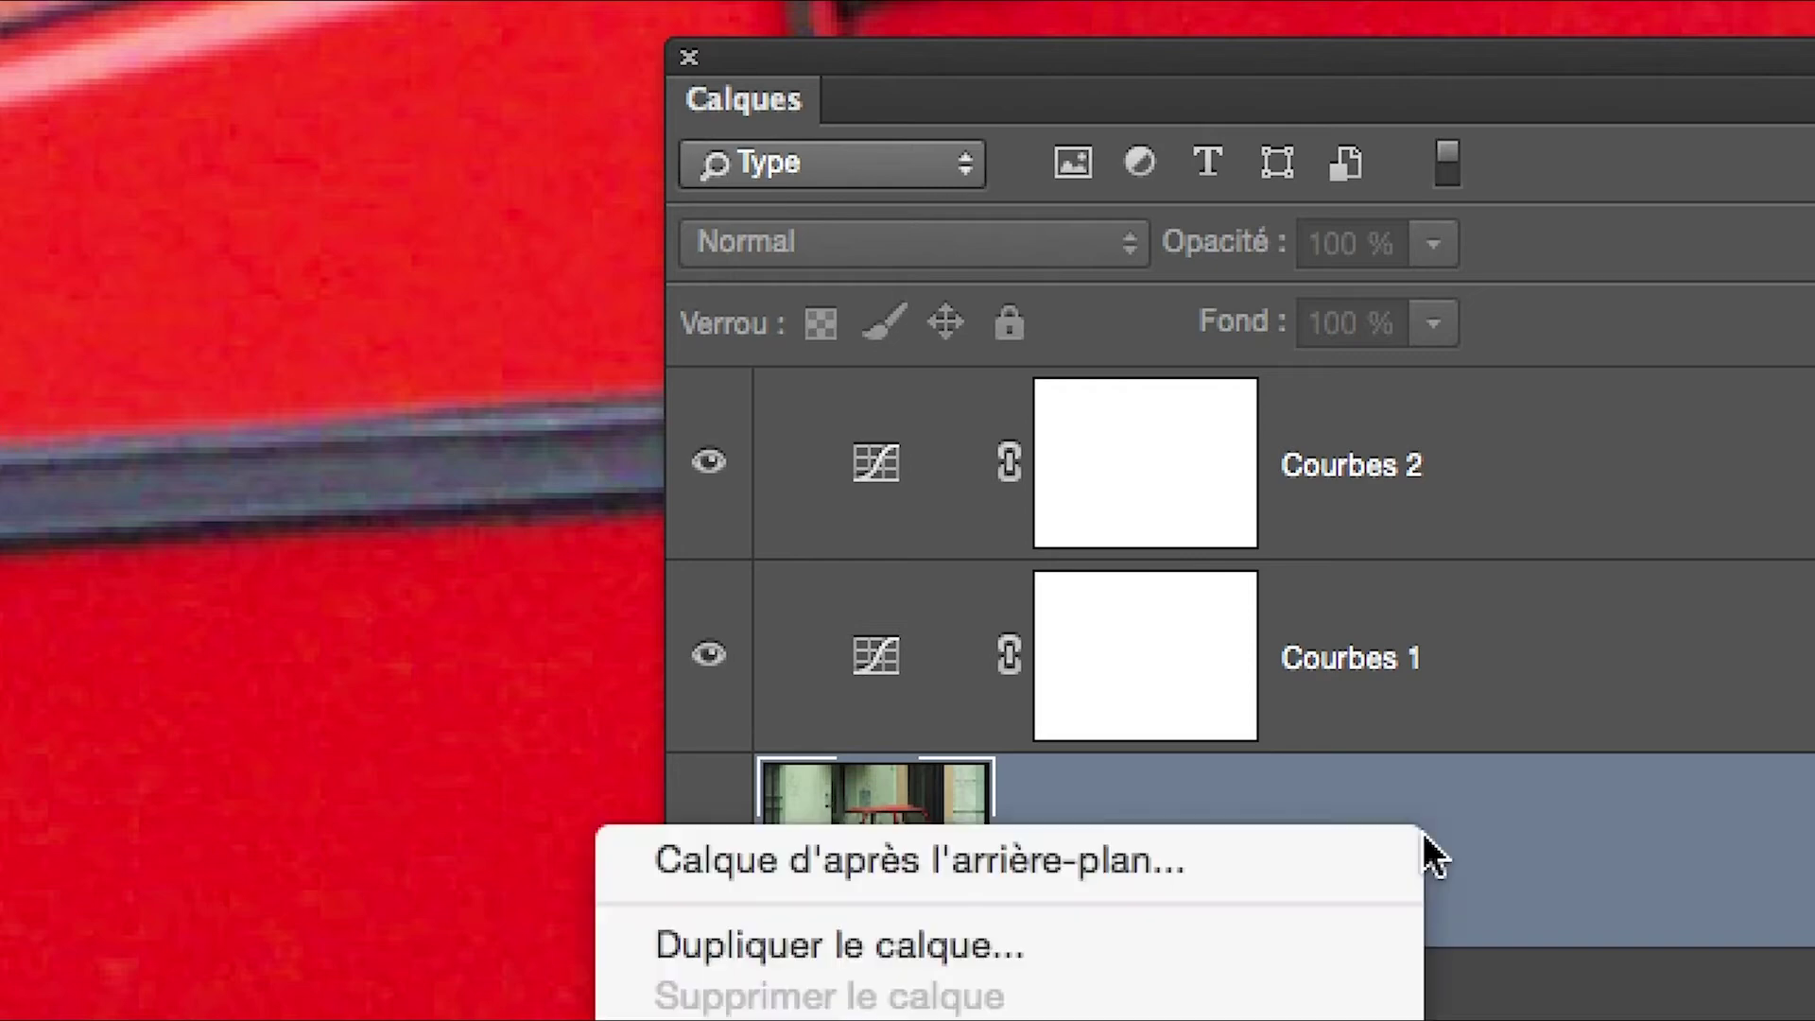
left_click(1429, 855)
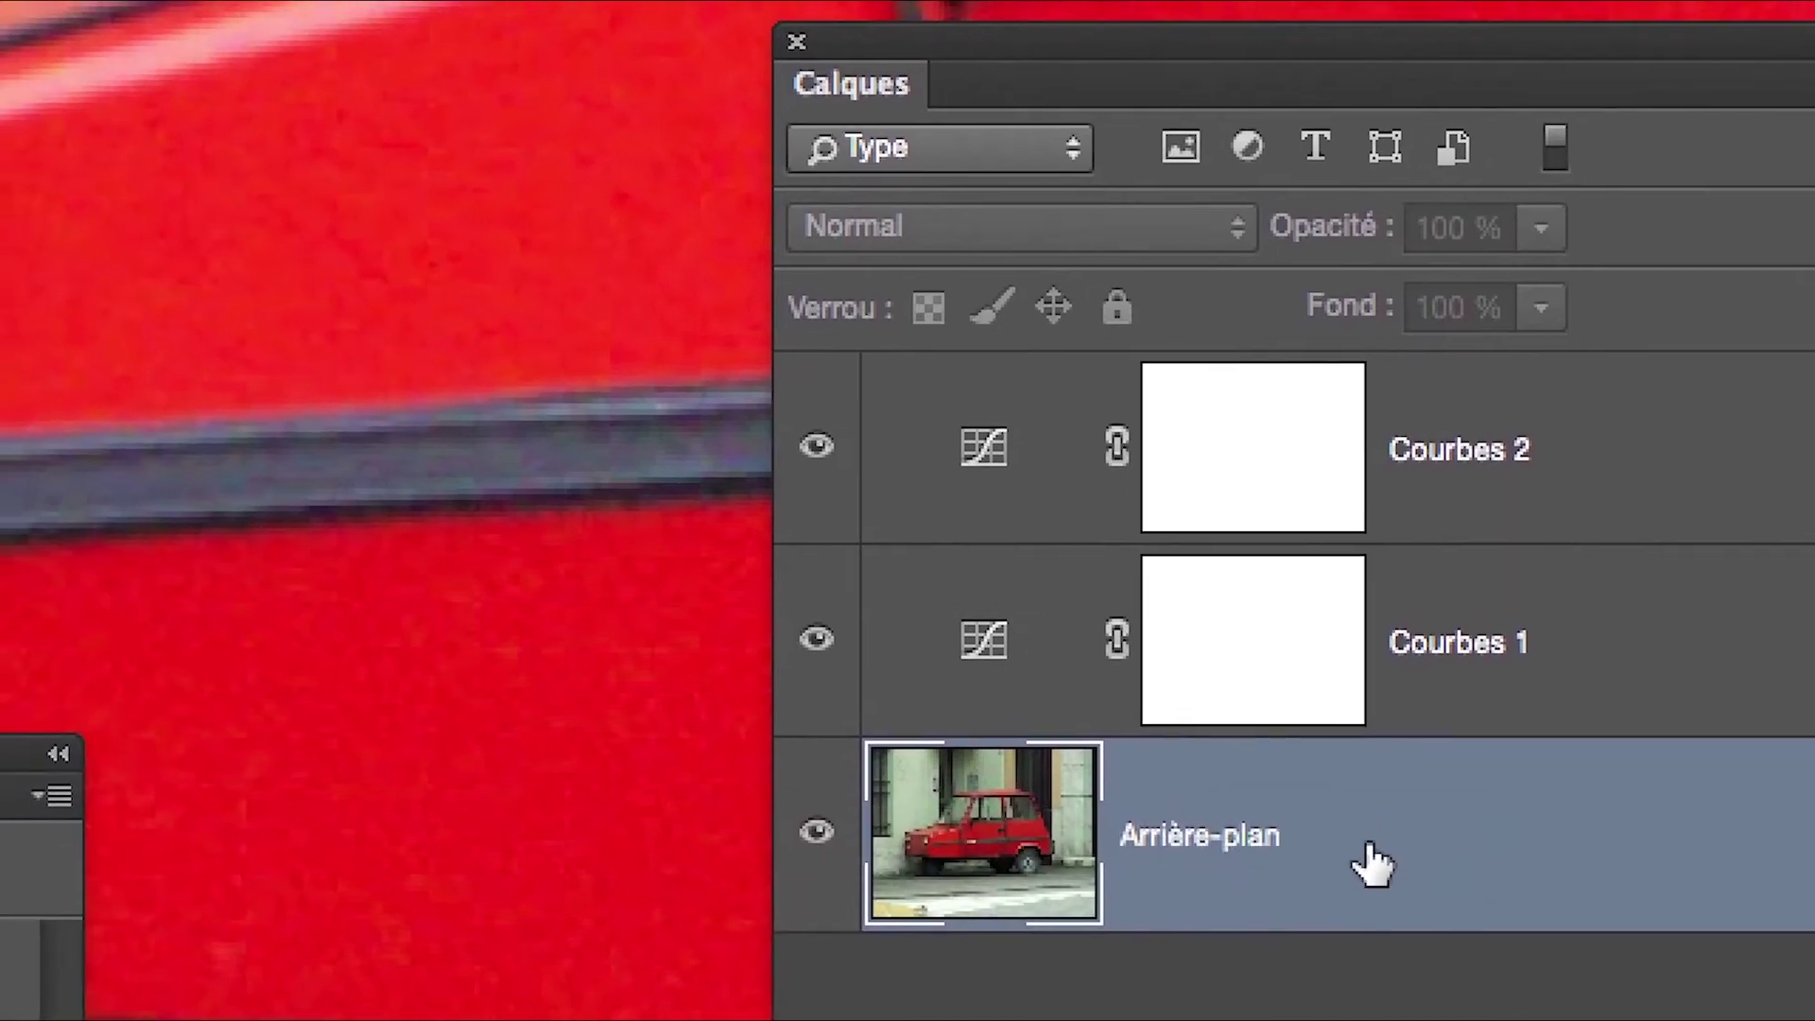
right_click(1369, 851)
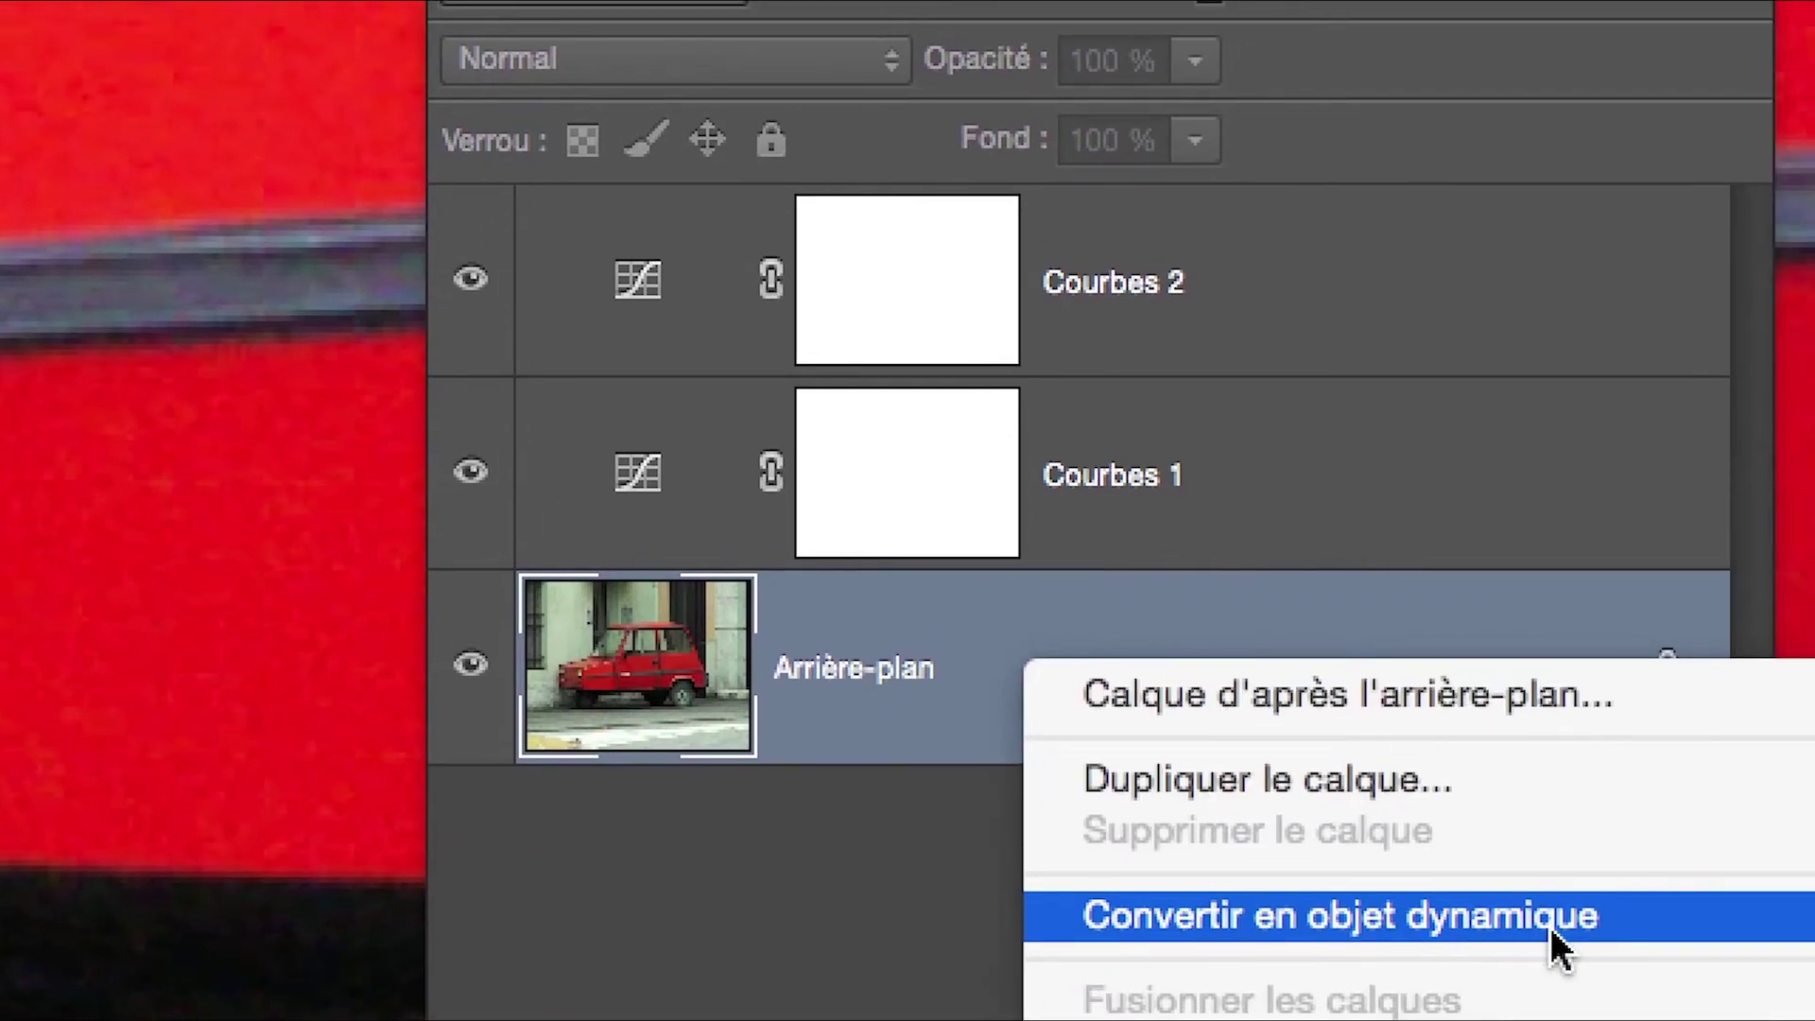
left_click(1550, 927)
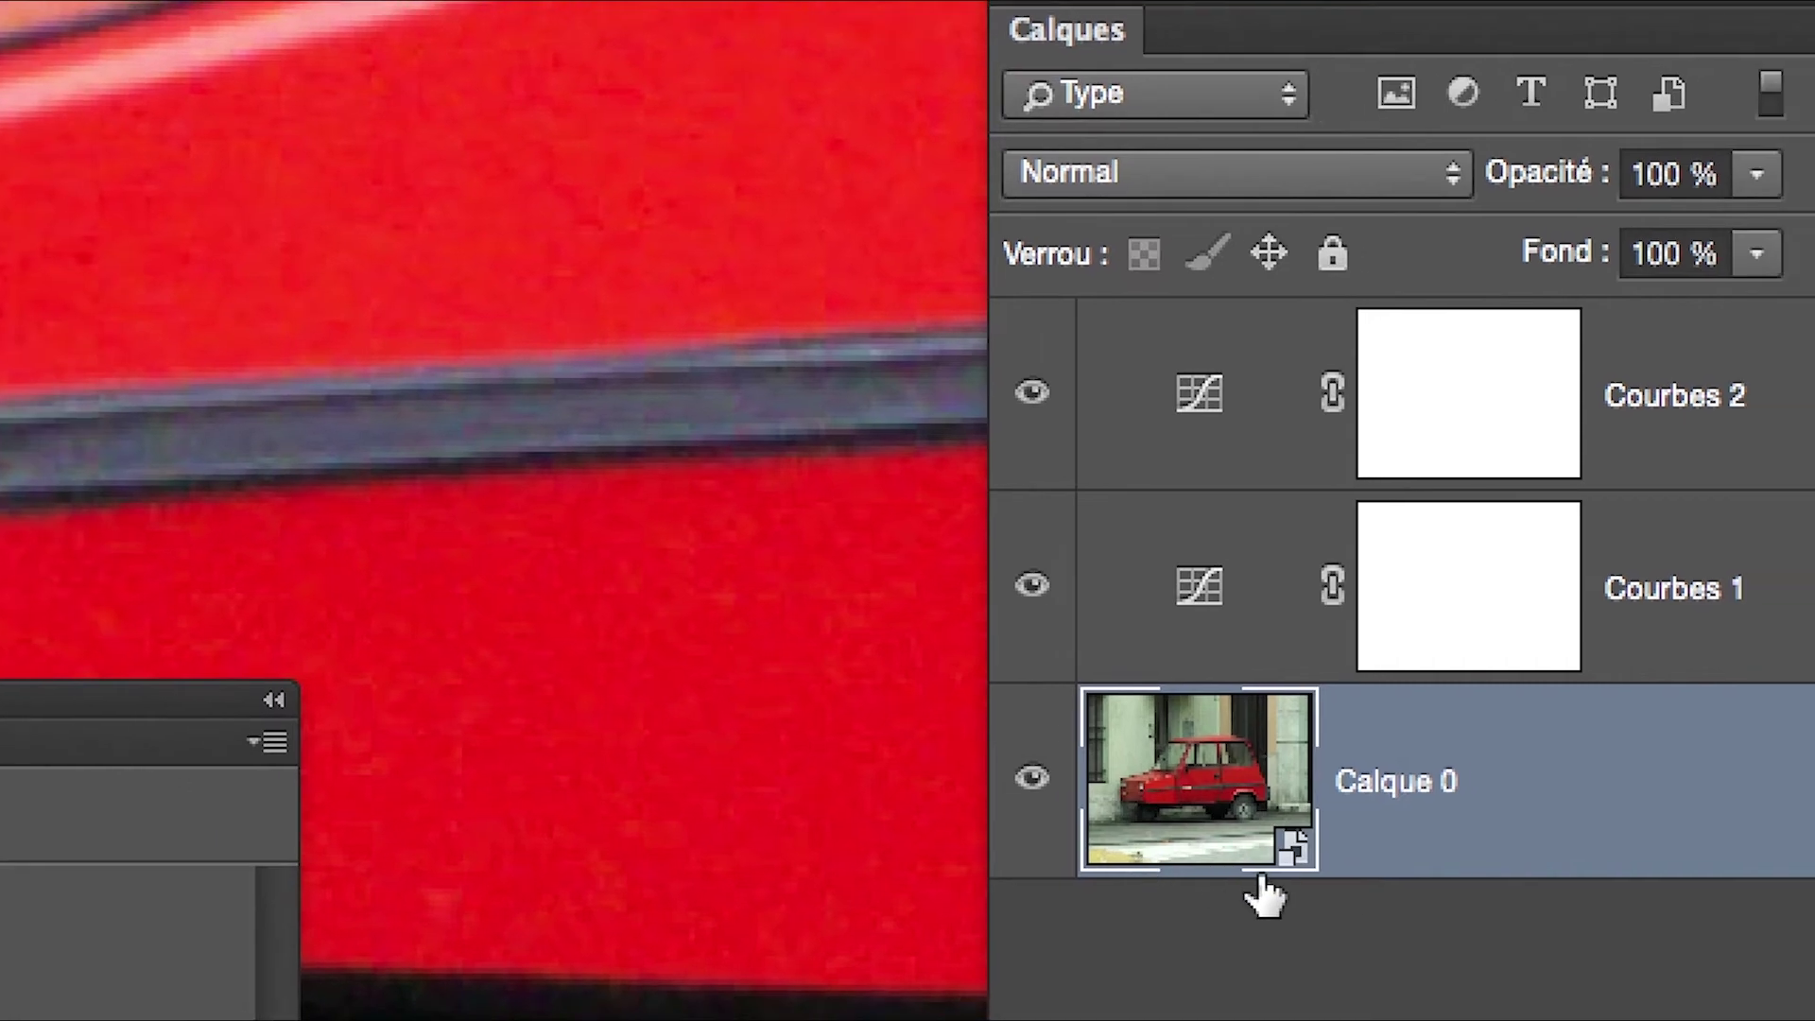
left_click_drag(1268, 862, 1271, 877)
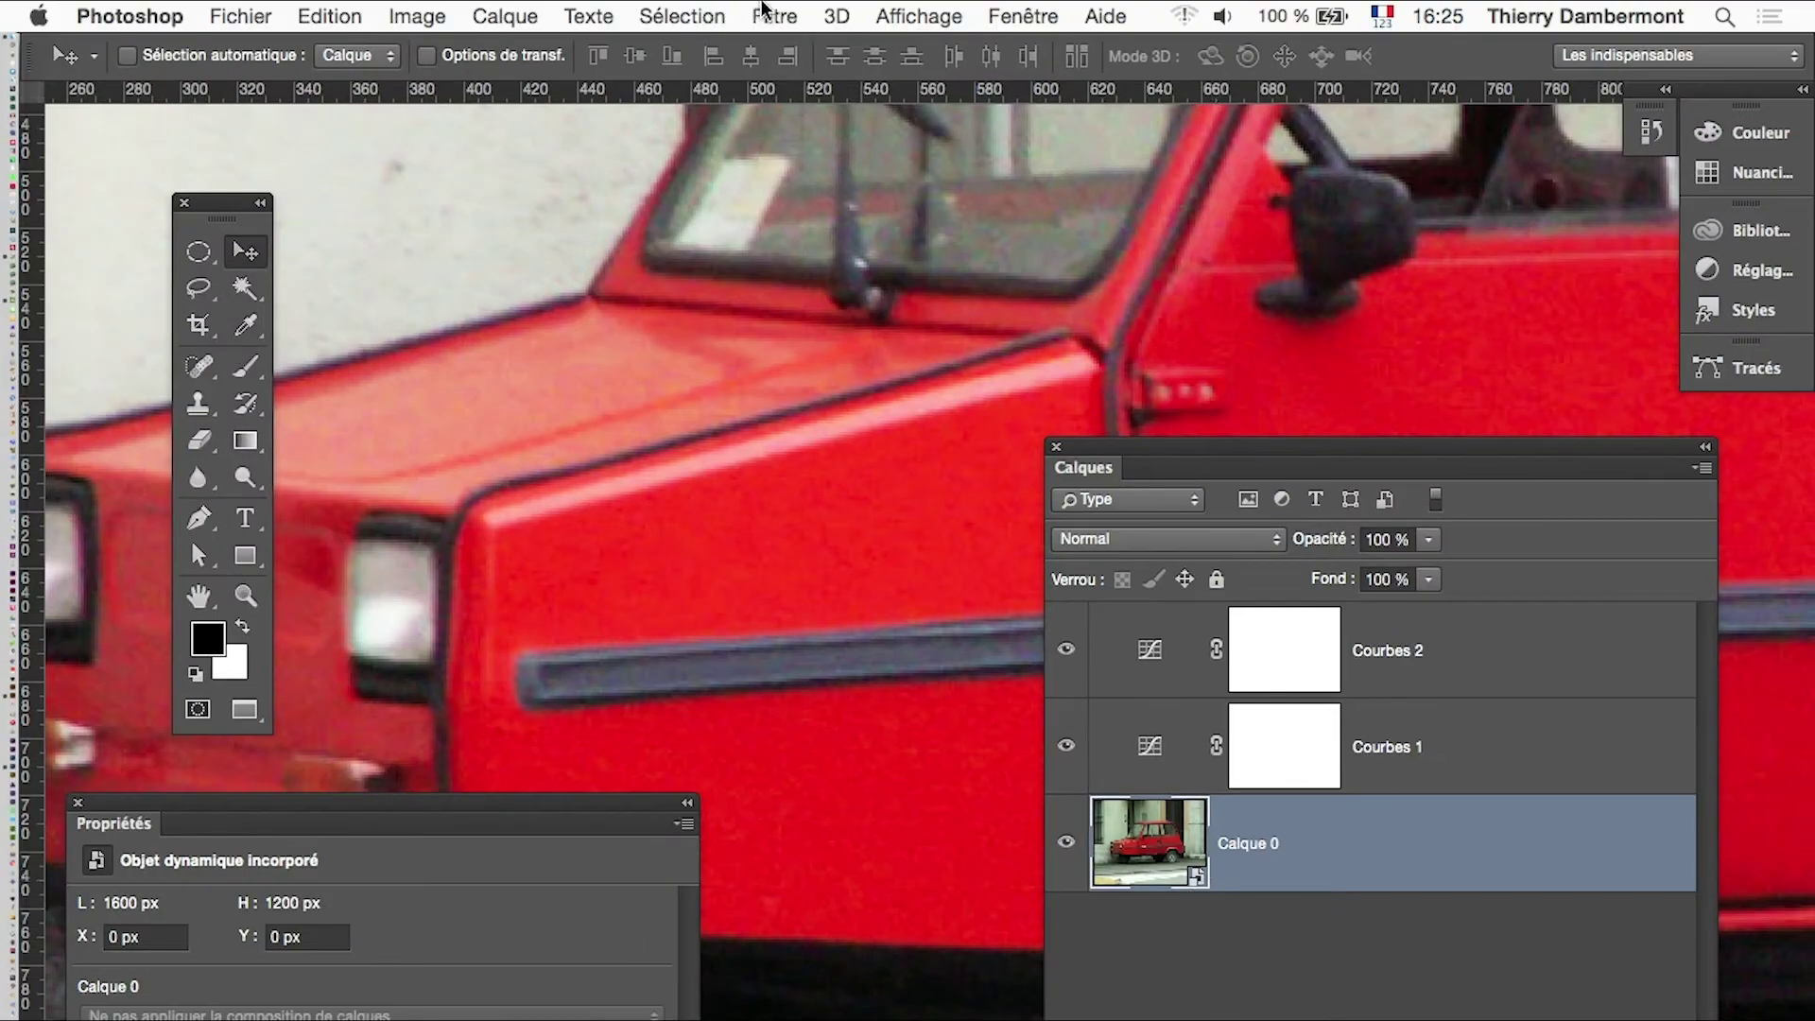
- Apply Filtre > Renforcement > Accentuation to Calque 0 with Gain 66 %, Rayon 2,2 px and Seuil 16
left_click(772, 16)
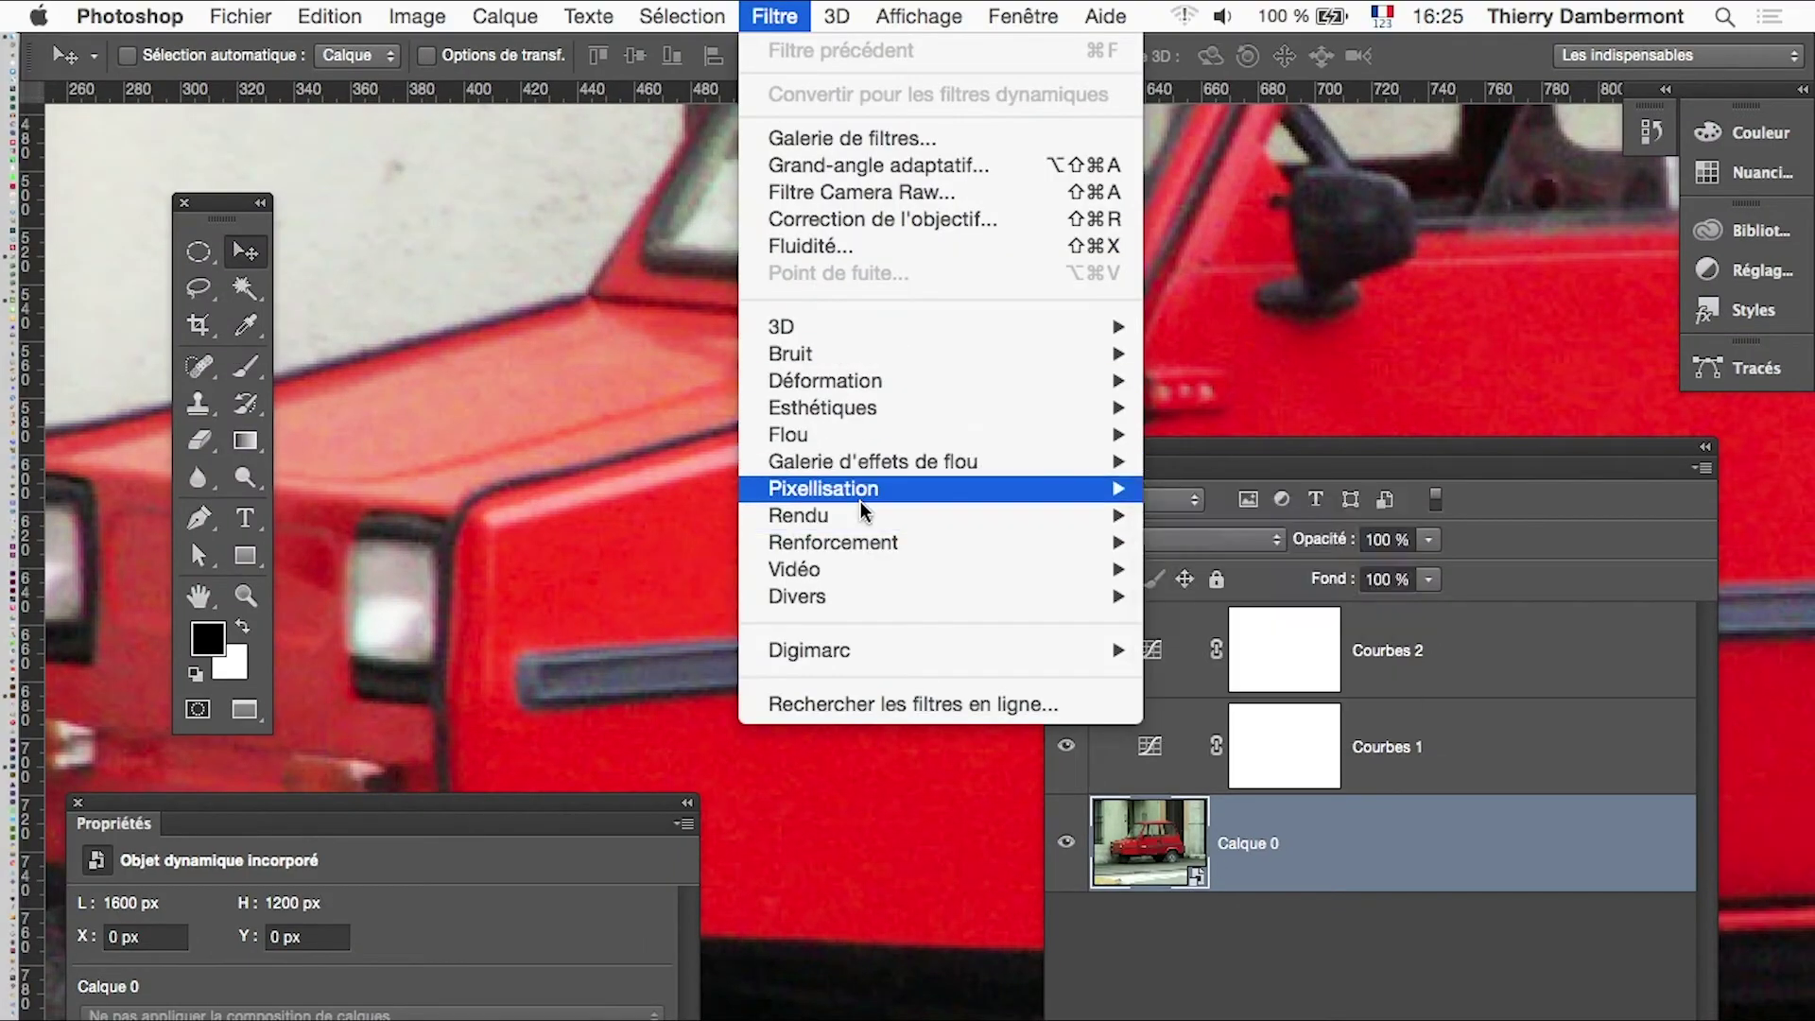
left_click(1267, 546)
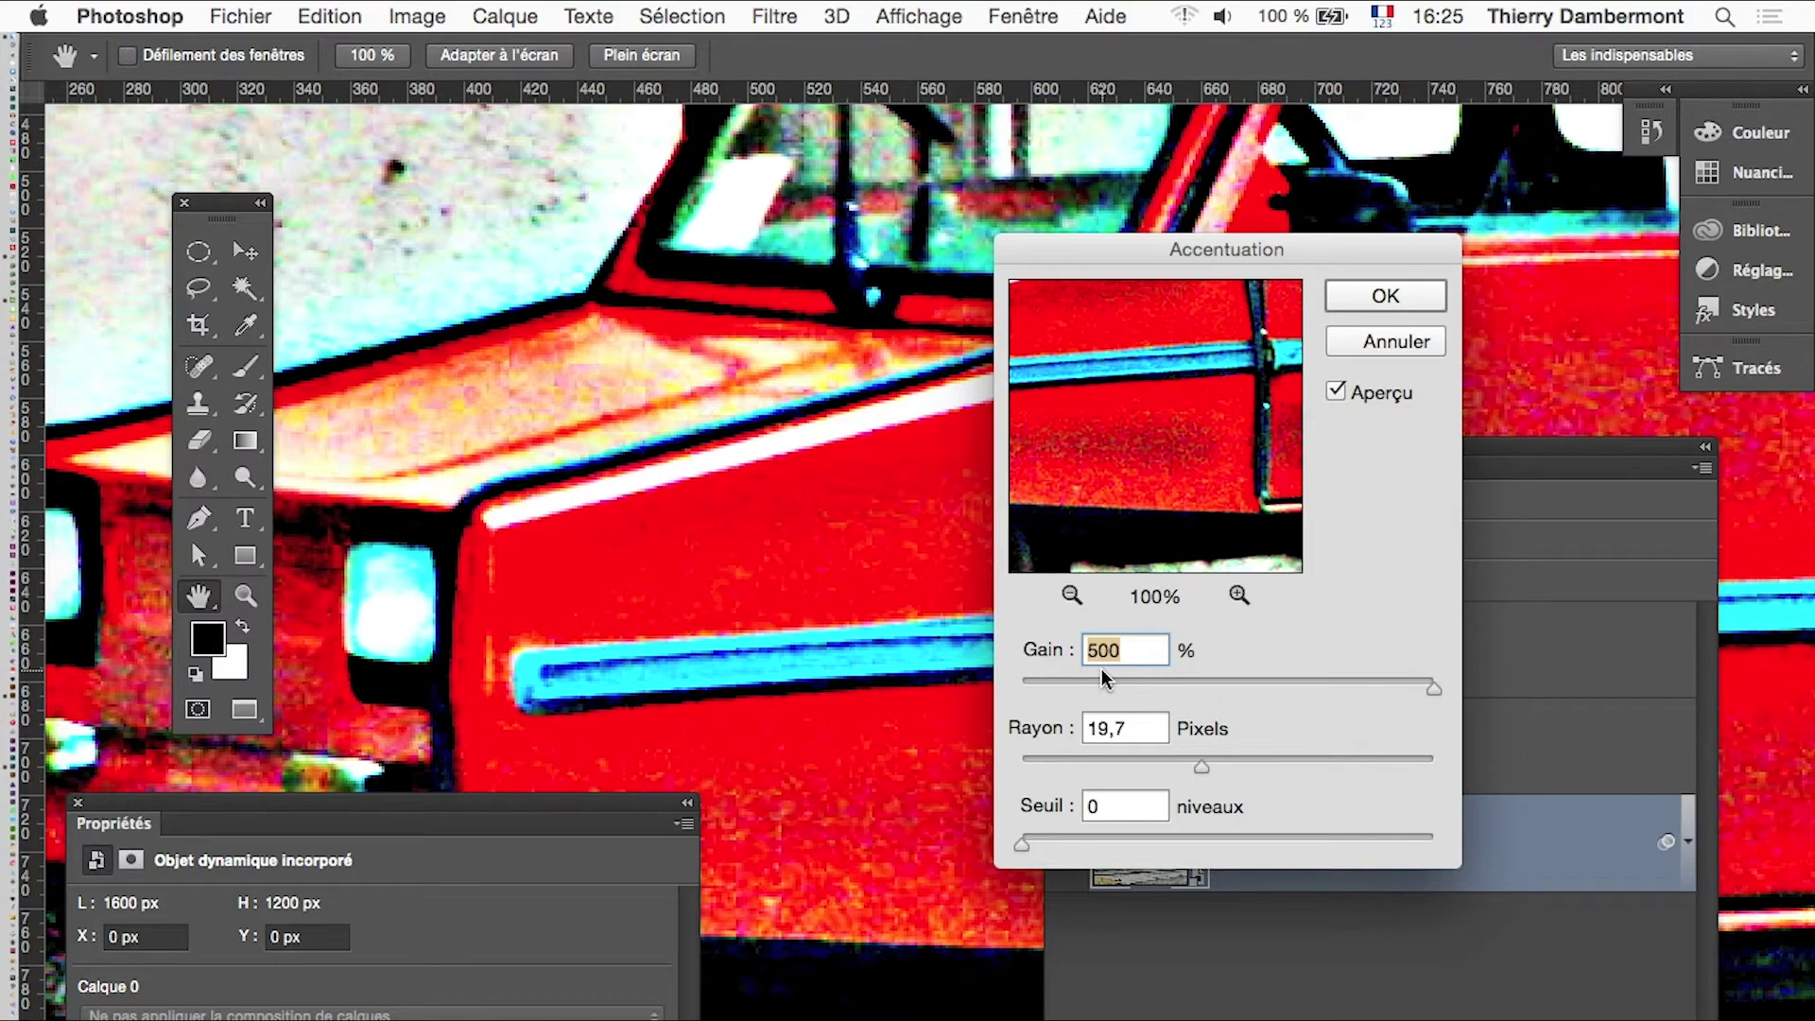
key("alt")
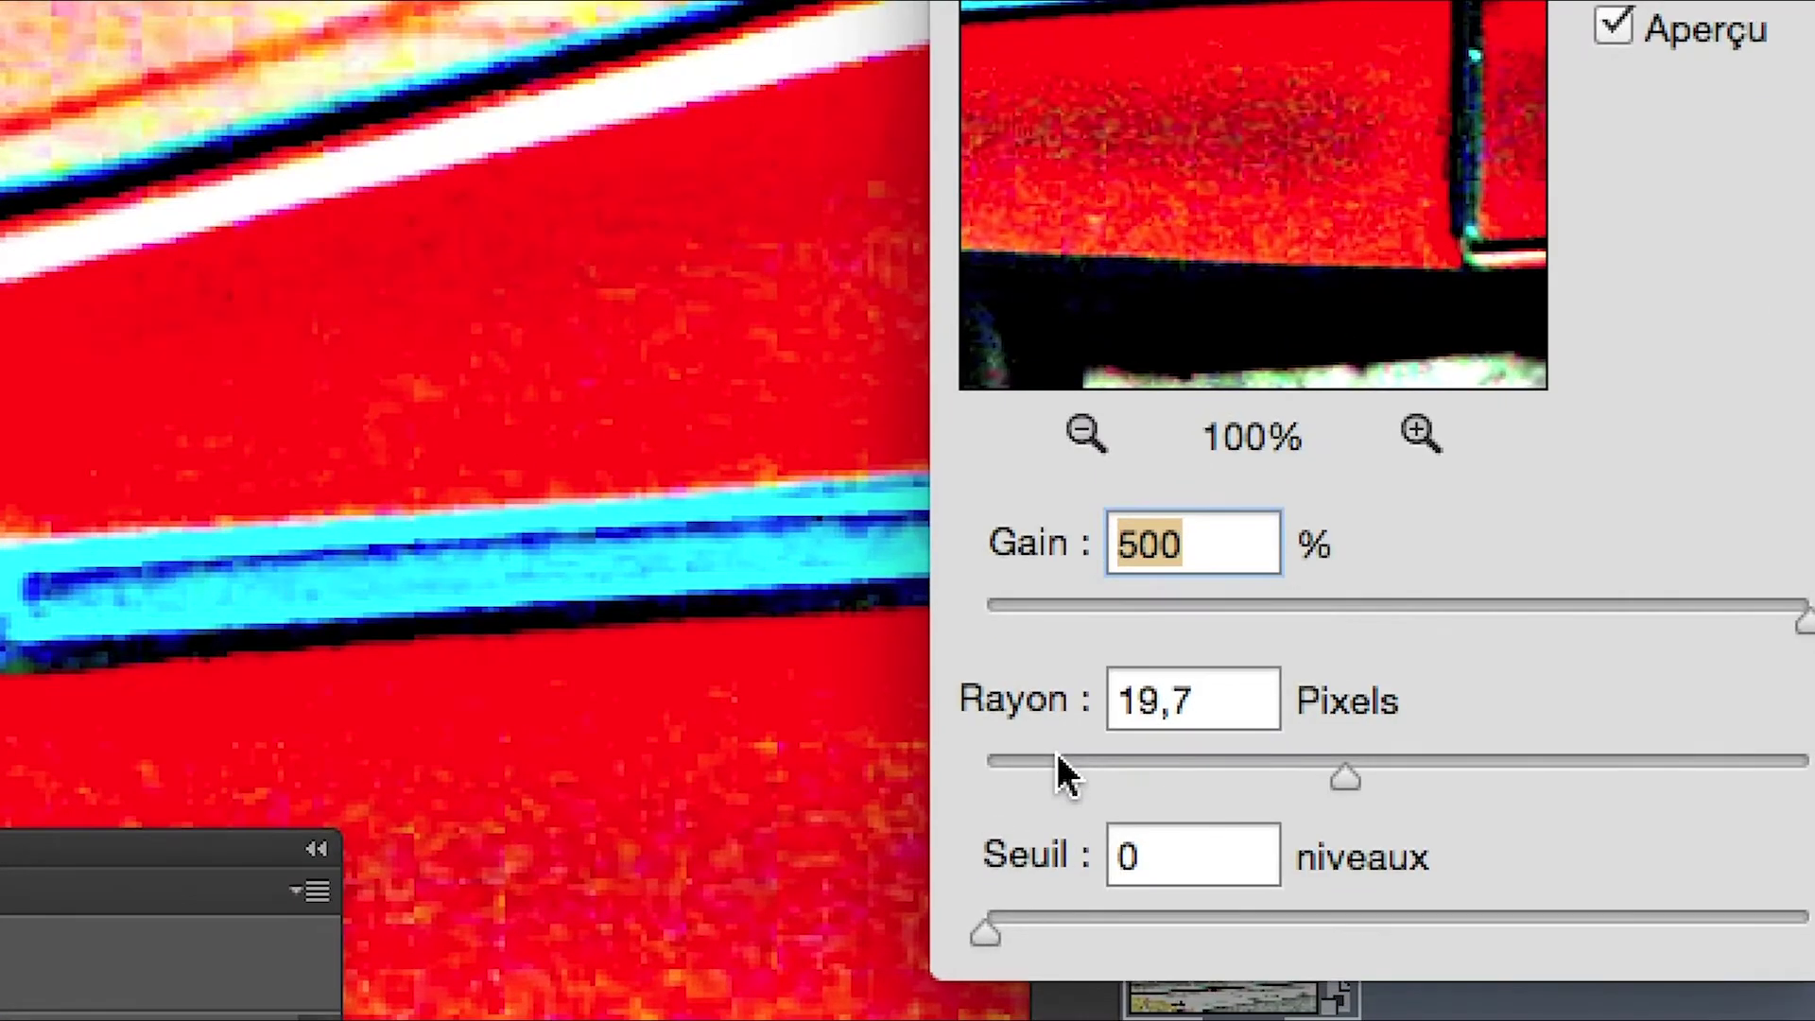
left_click(1043, 761)
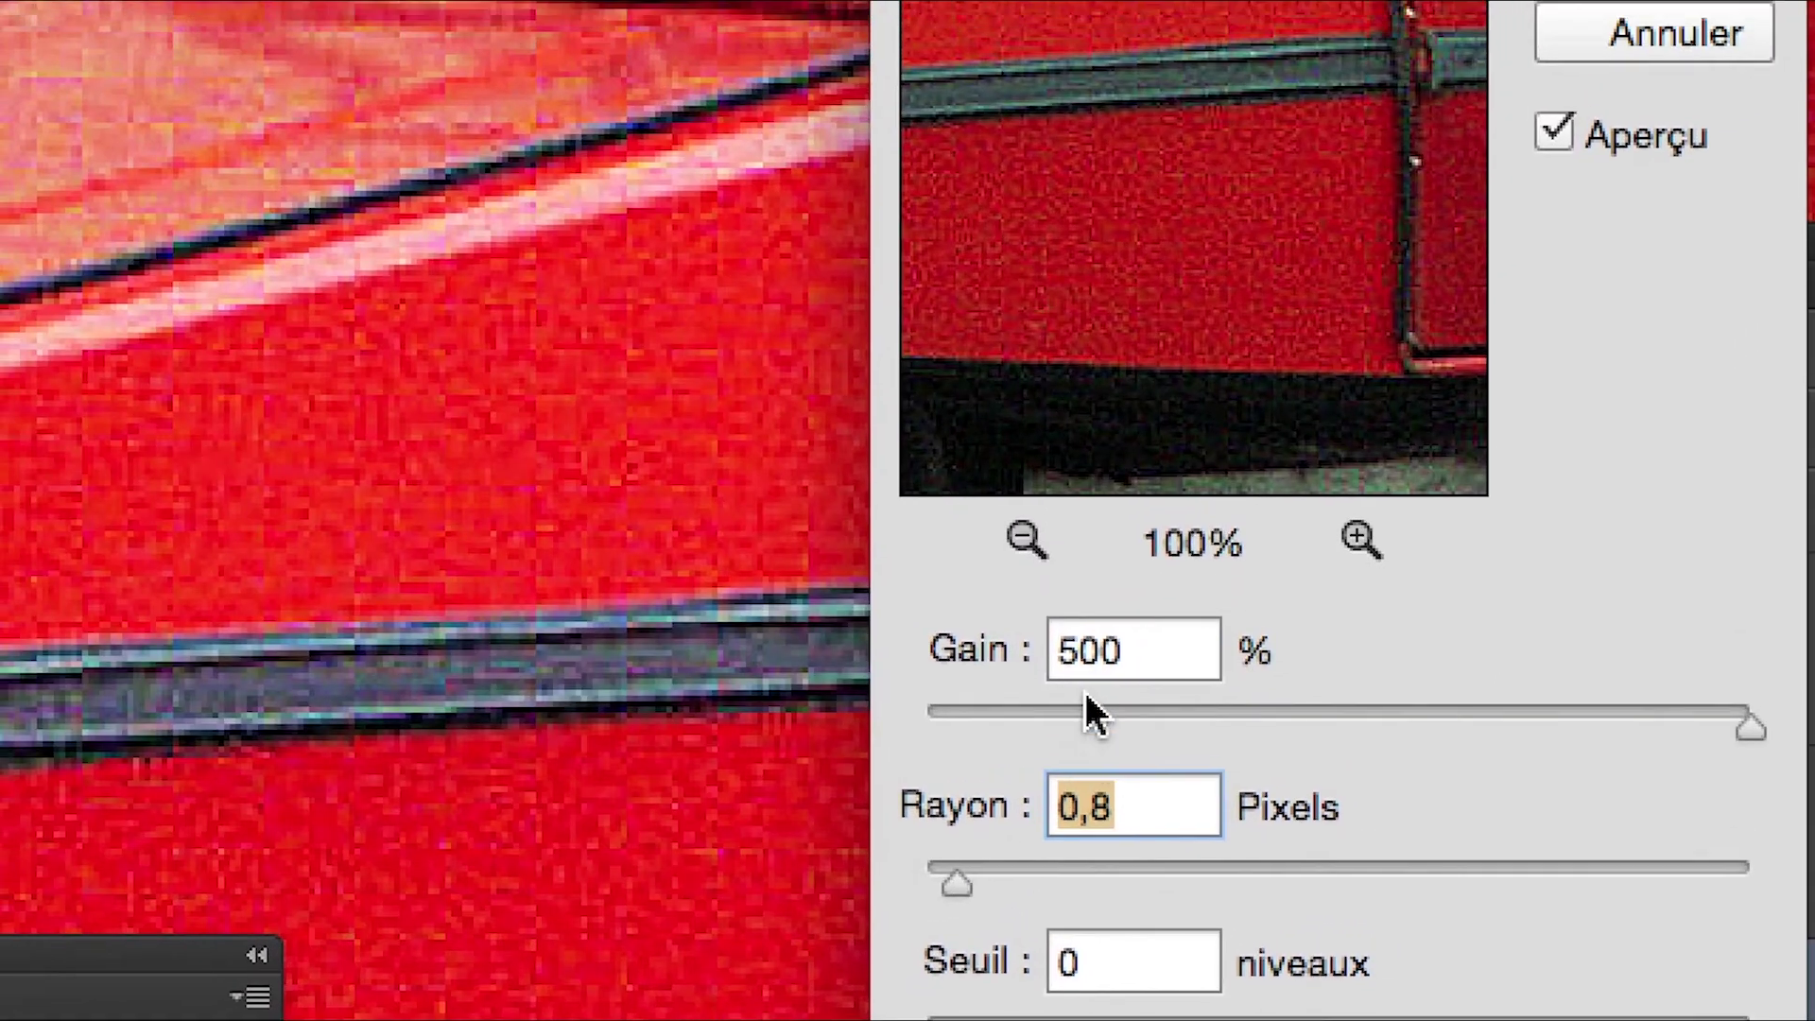
left_click(1163, 599)
left_click(1062, 756)
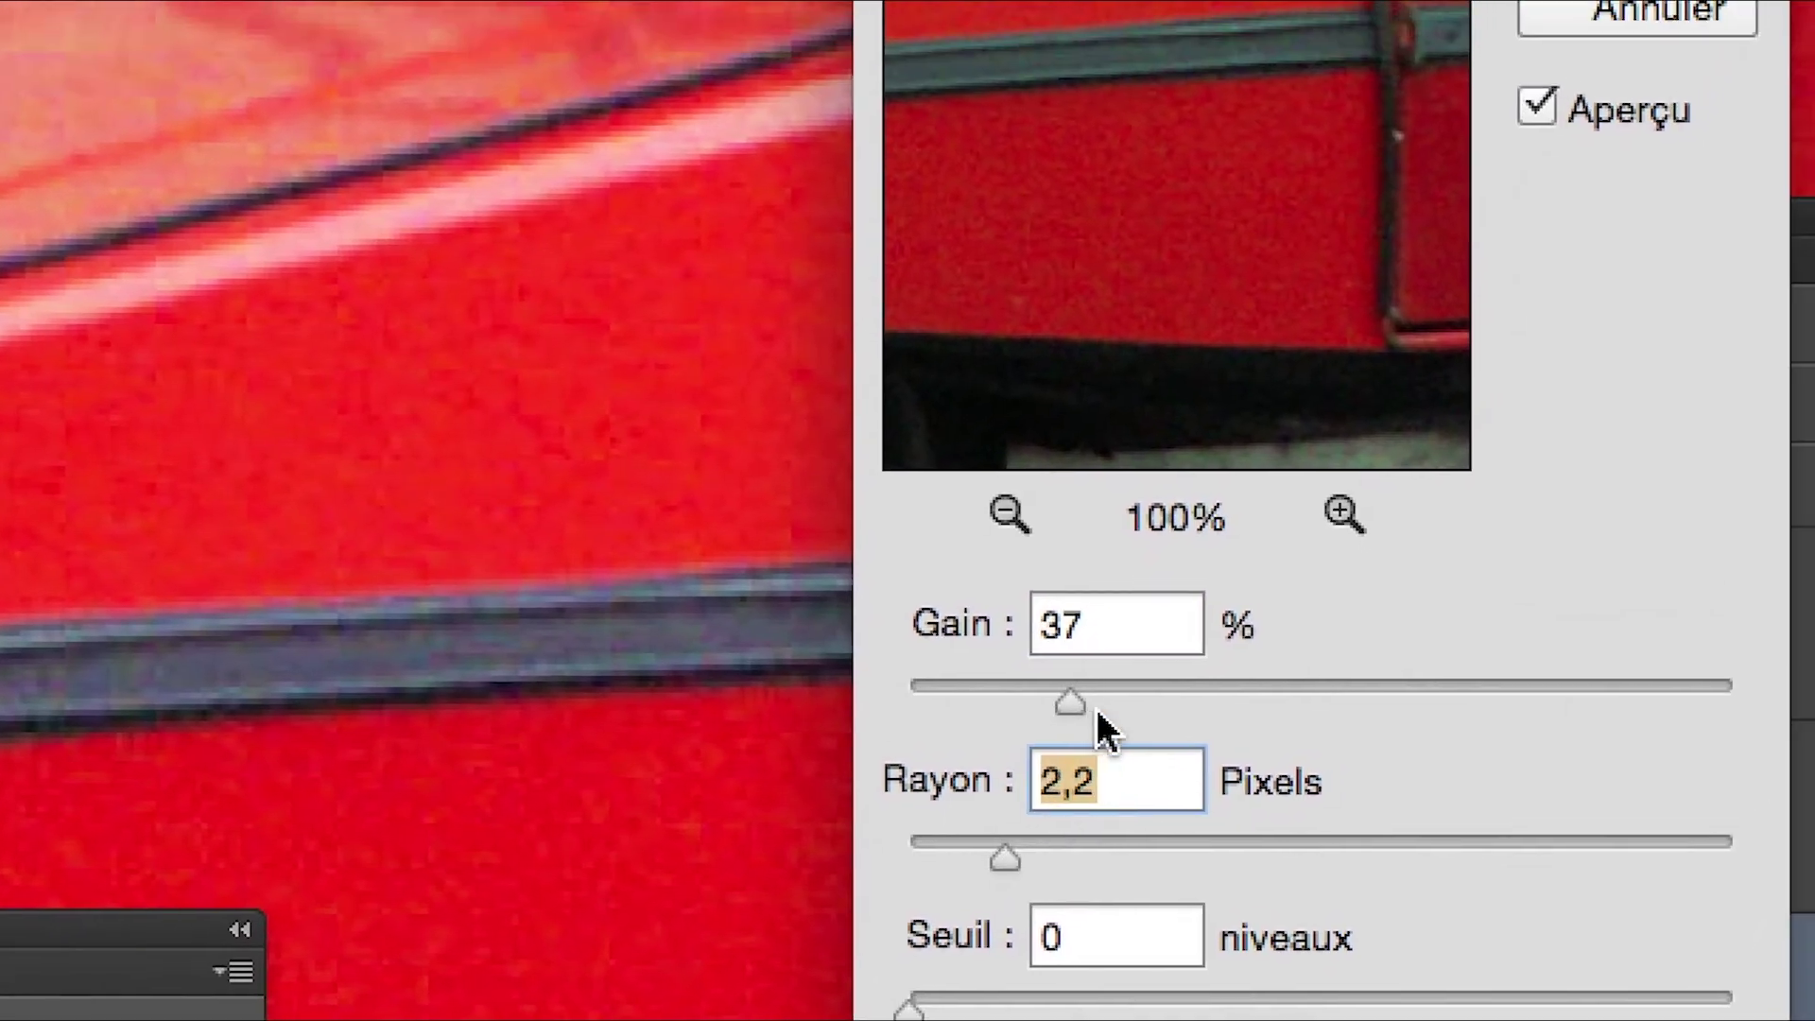
left_click(1119, 703)
left_click_drag(1119, 707, 1161, 709)
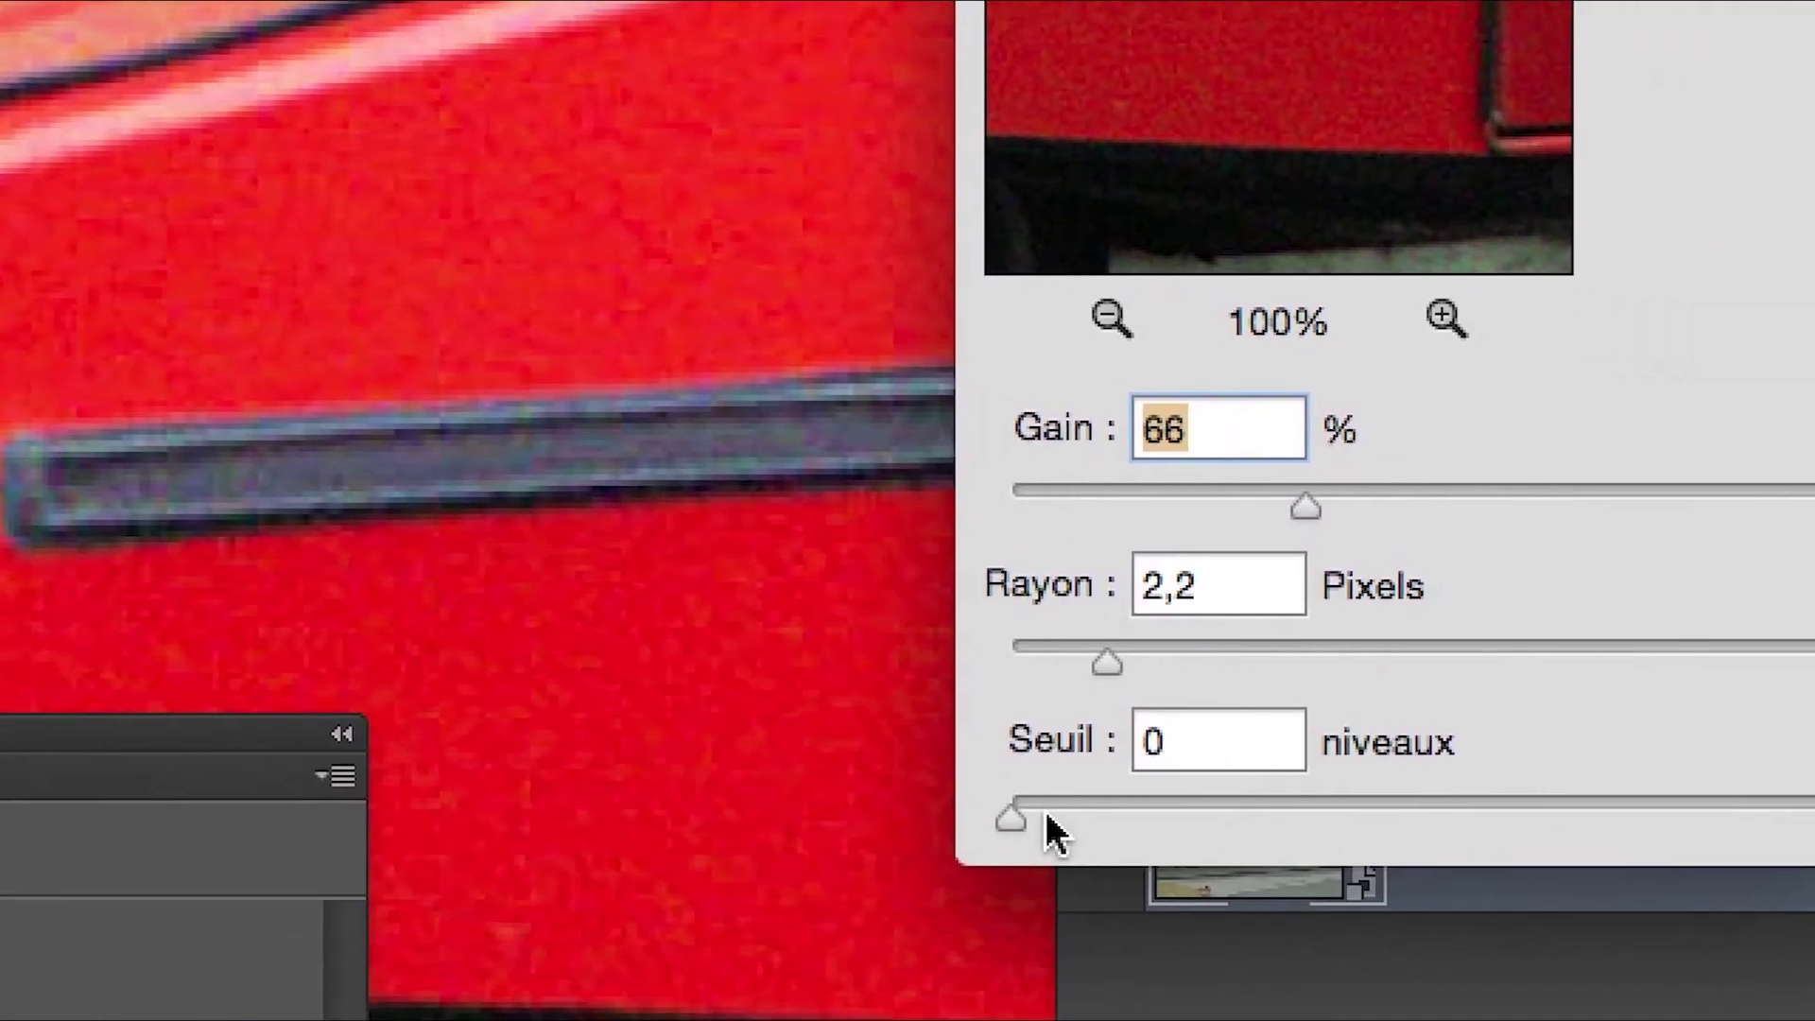
left_click_drag(1131, 850, 1033, 826)
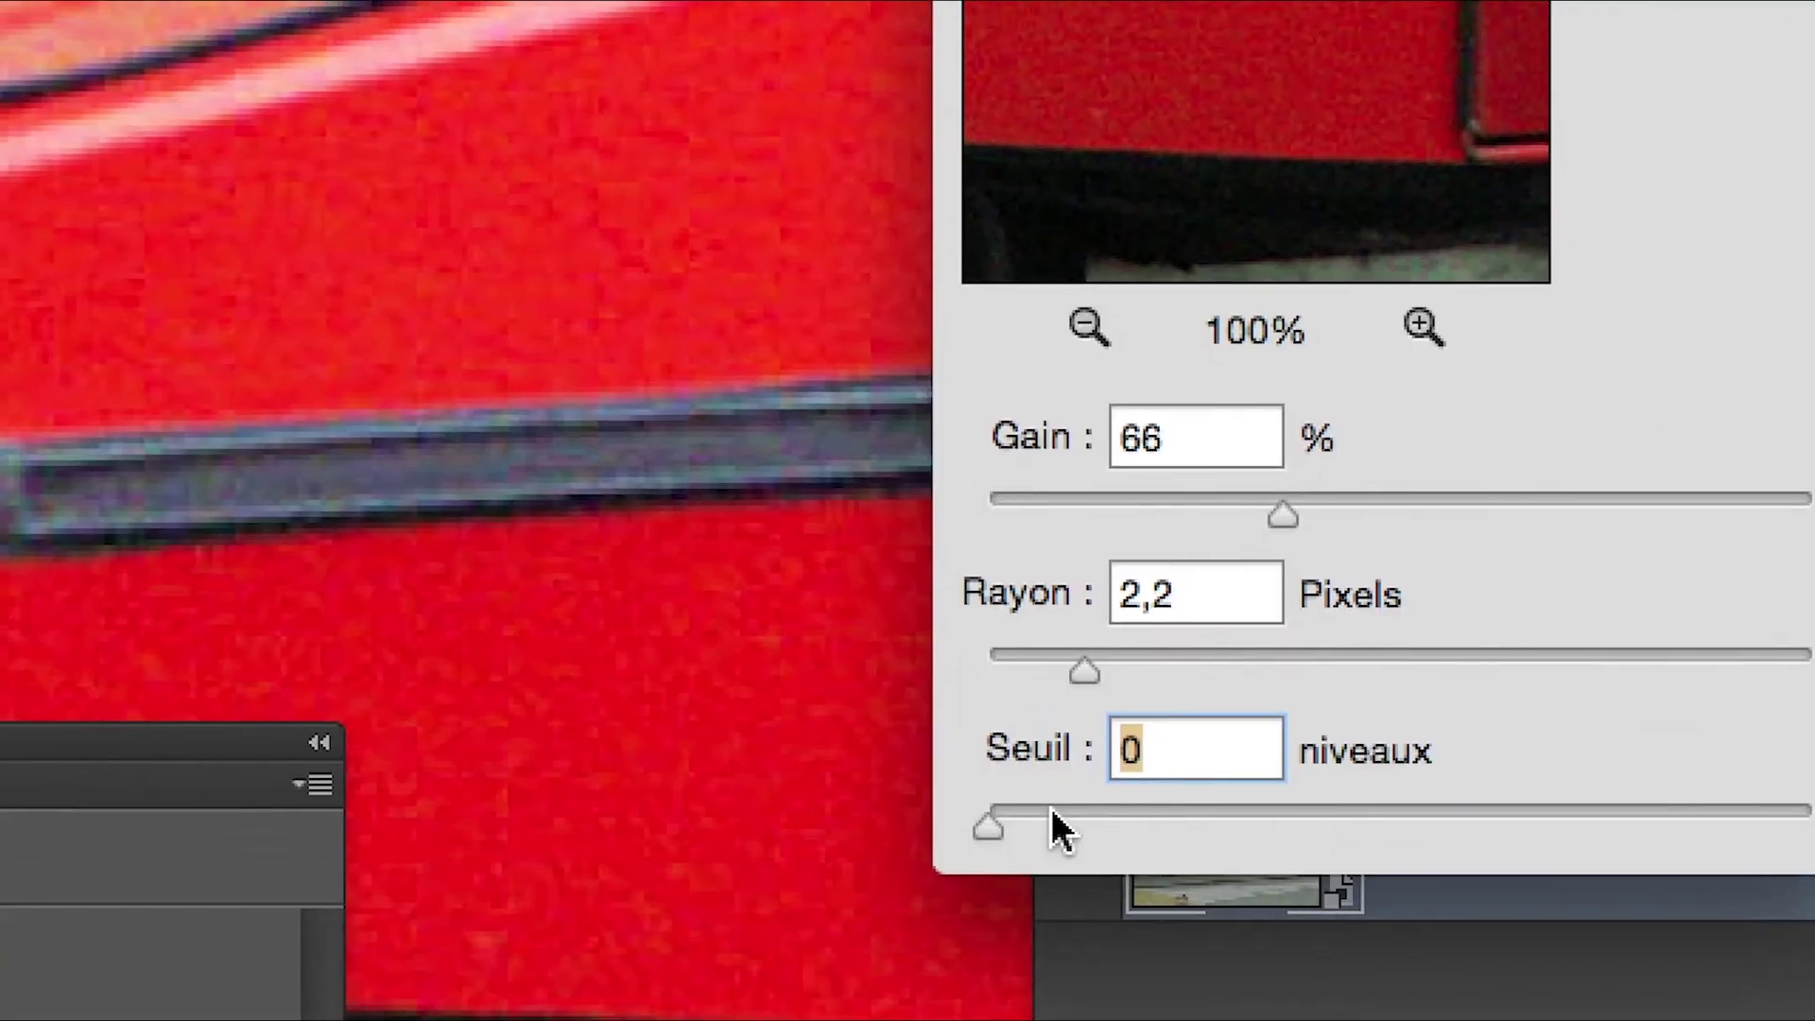
left_click(1049, 810)
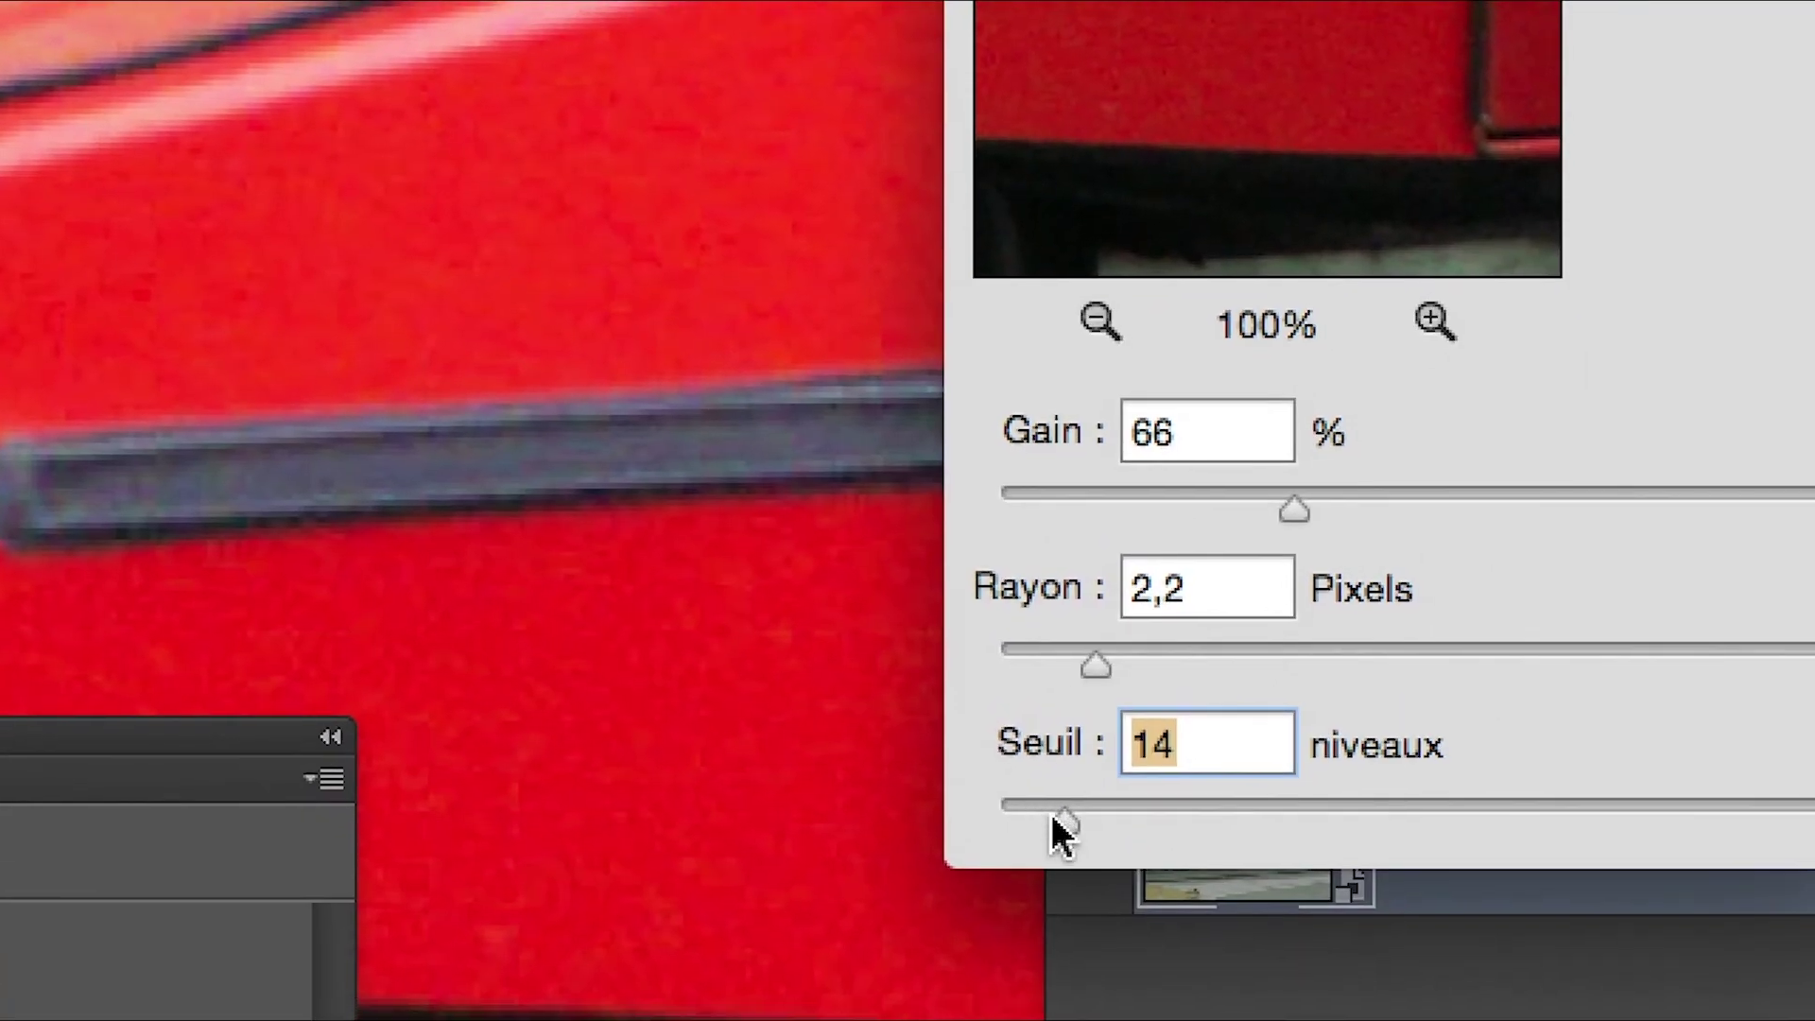
mouse_move(1063, 819)
left_mouse_down()
mouse_move(1026, 819)
mouse_move(1061, 818)
left_mouse_up()
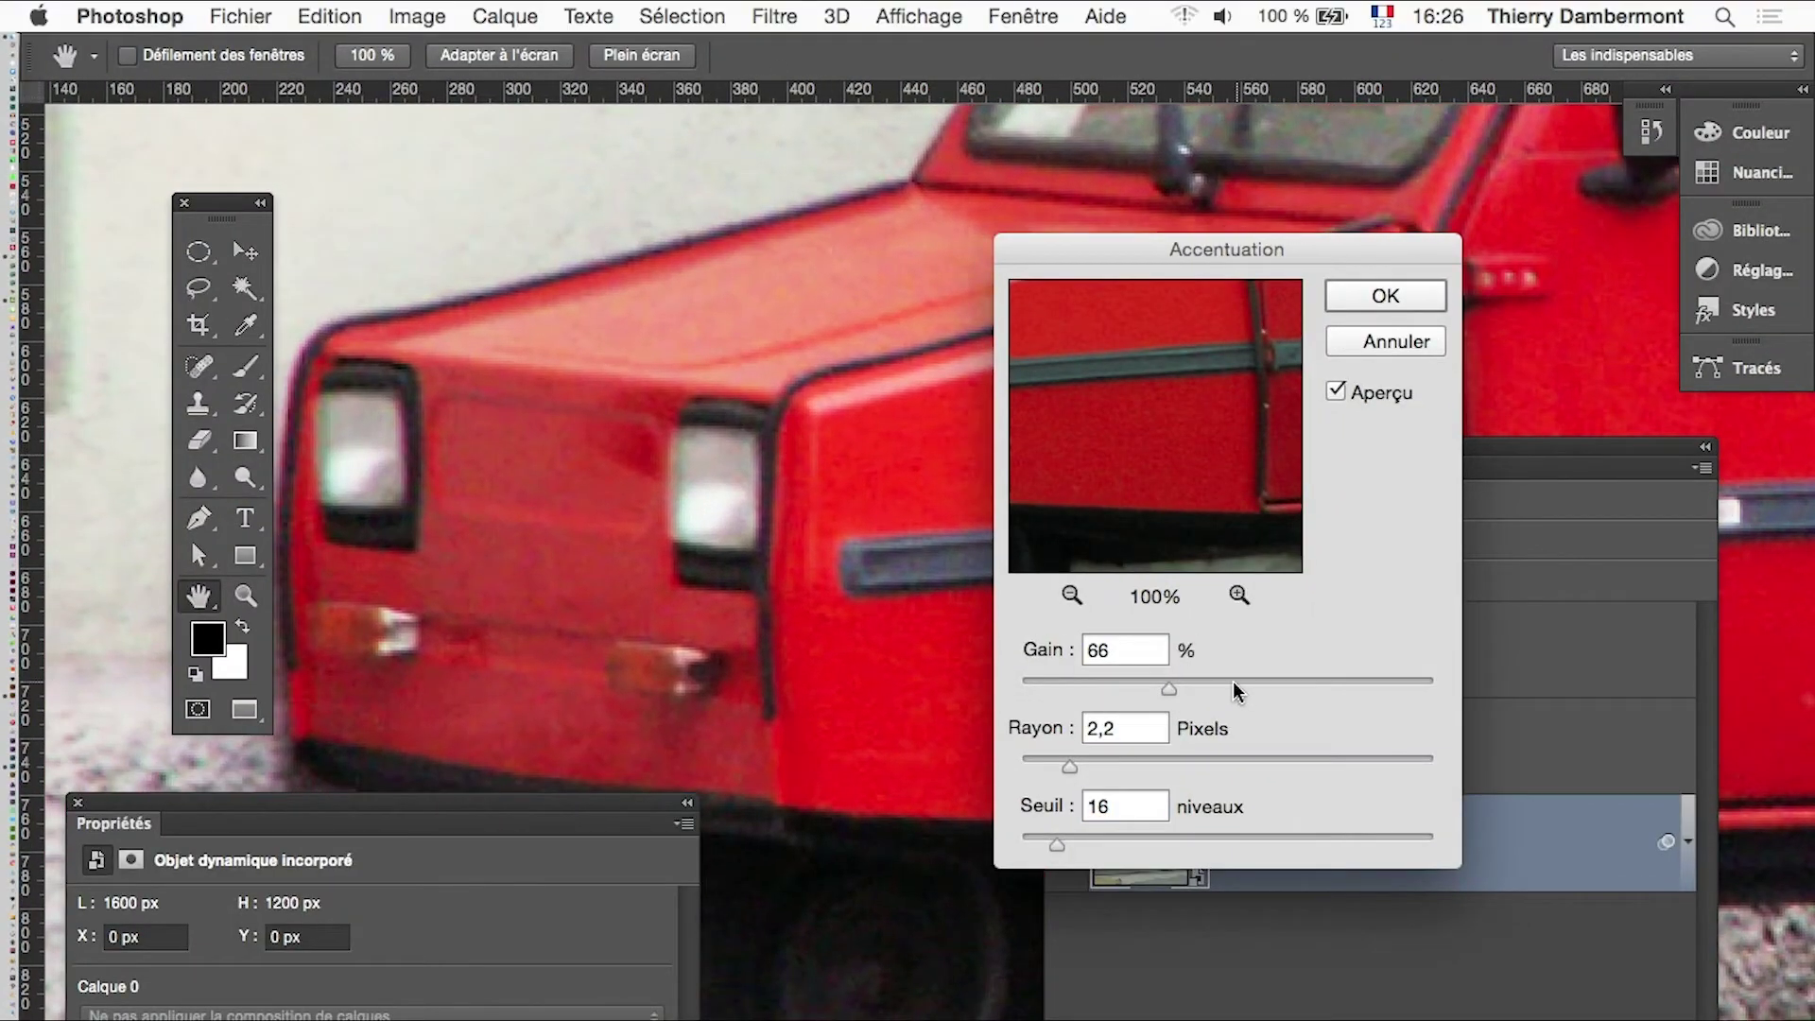
- Raise the Accentuation to 145 % Gain, 3,0 px Rayon and 25-level Seuil
left_click(1236, 681)
left_click(1293, 682)
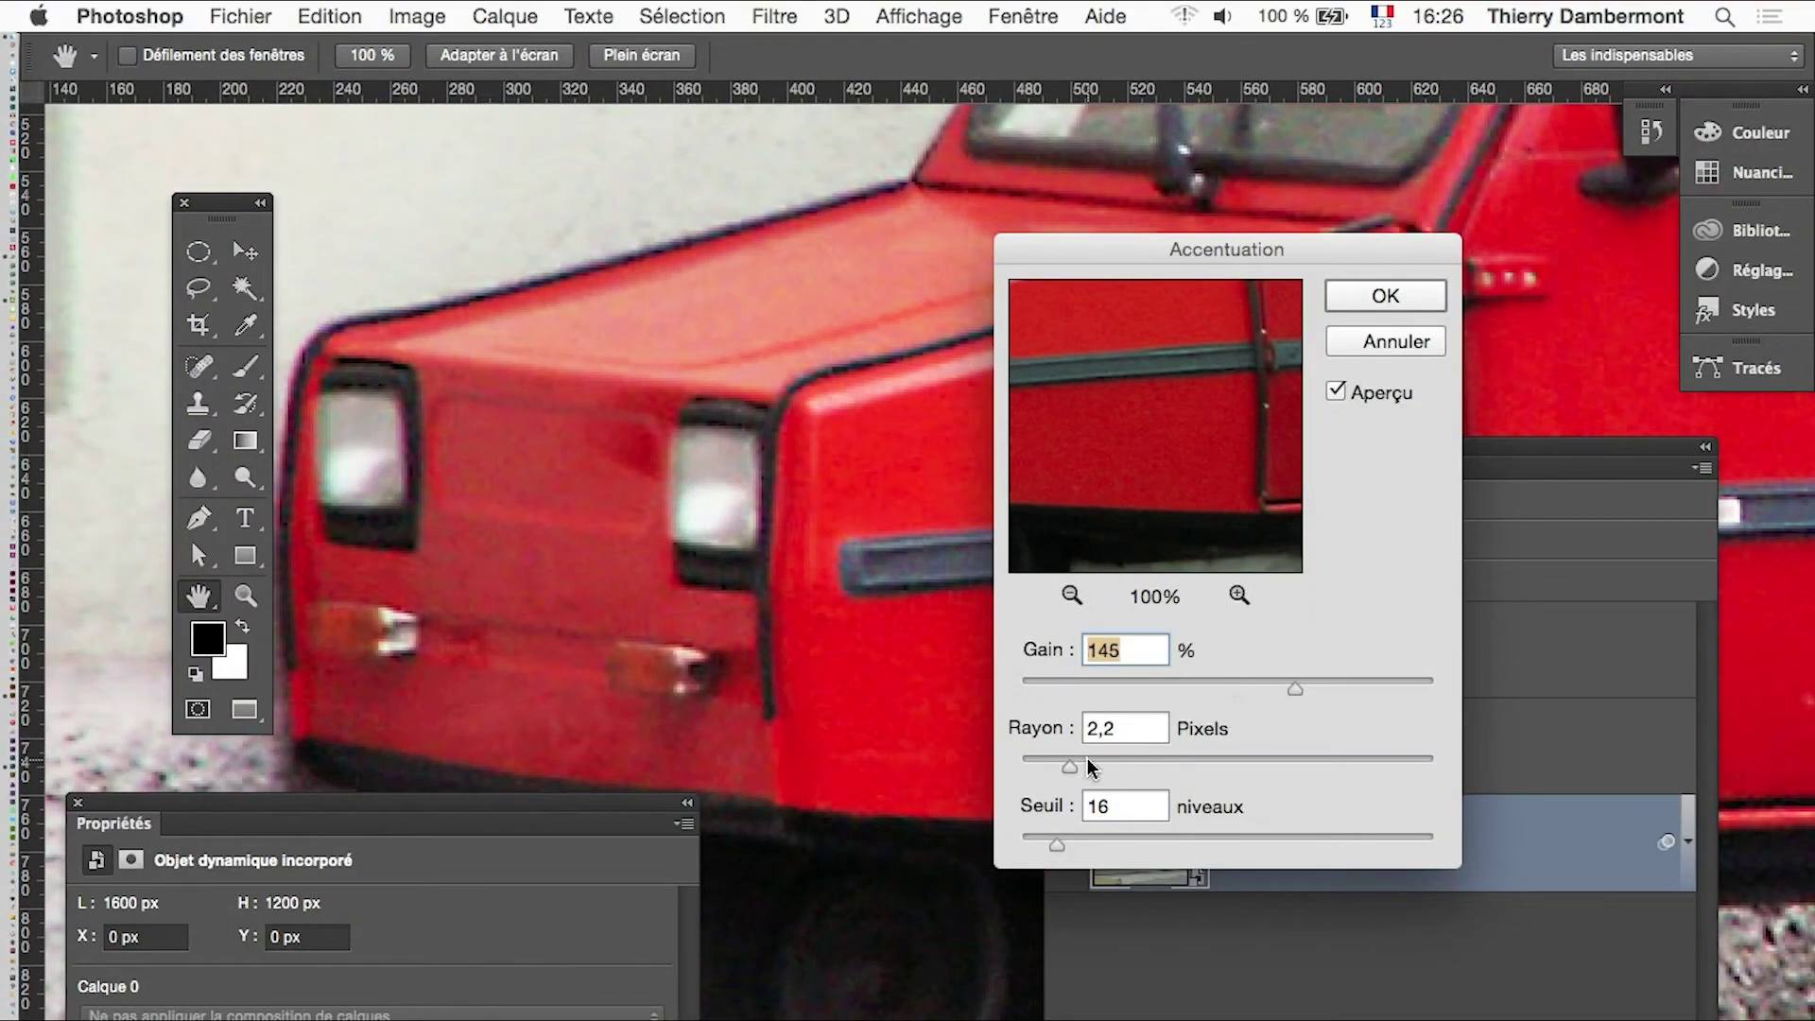
left_click(1087, 761)
left_click(1077, 838)
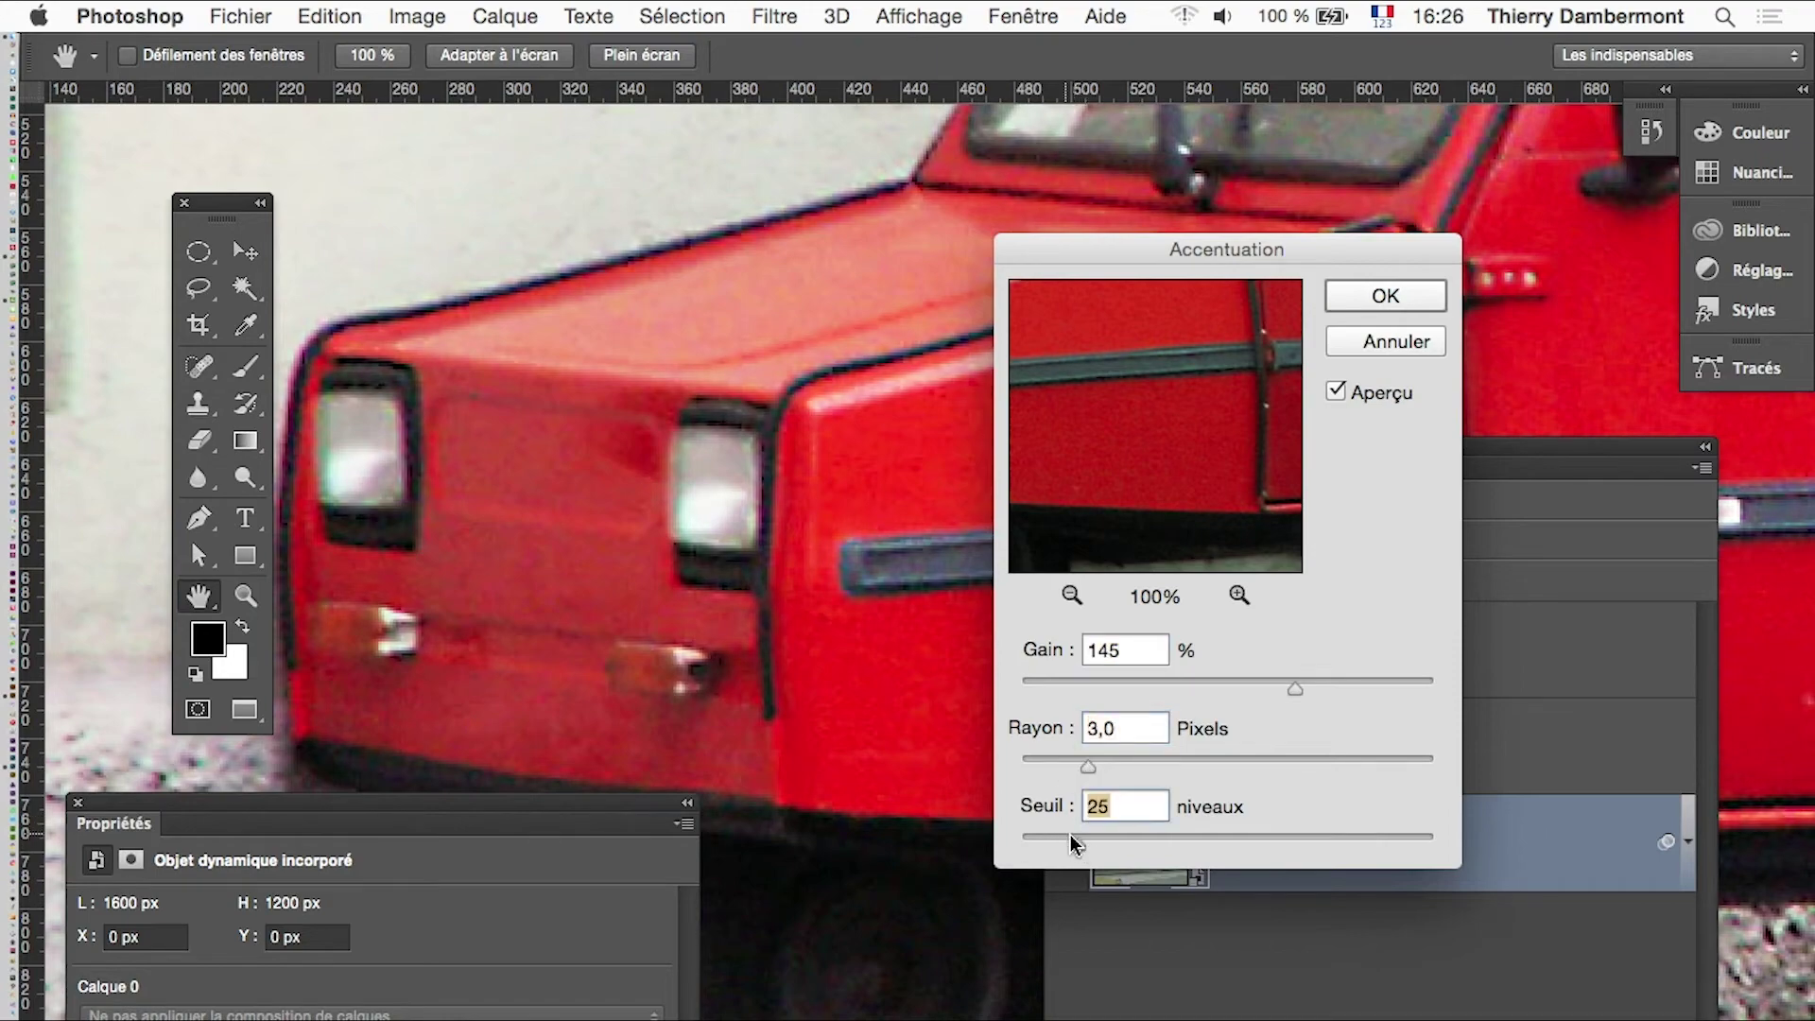
left_click_drag(939, 737, 316, 623)
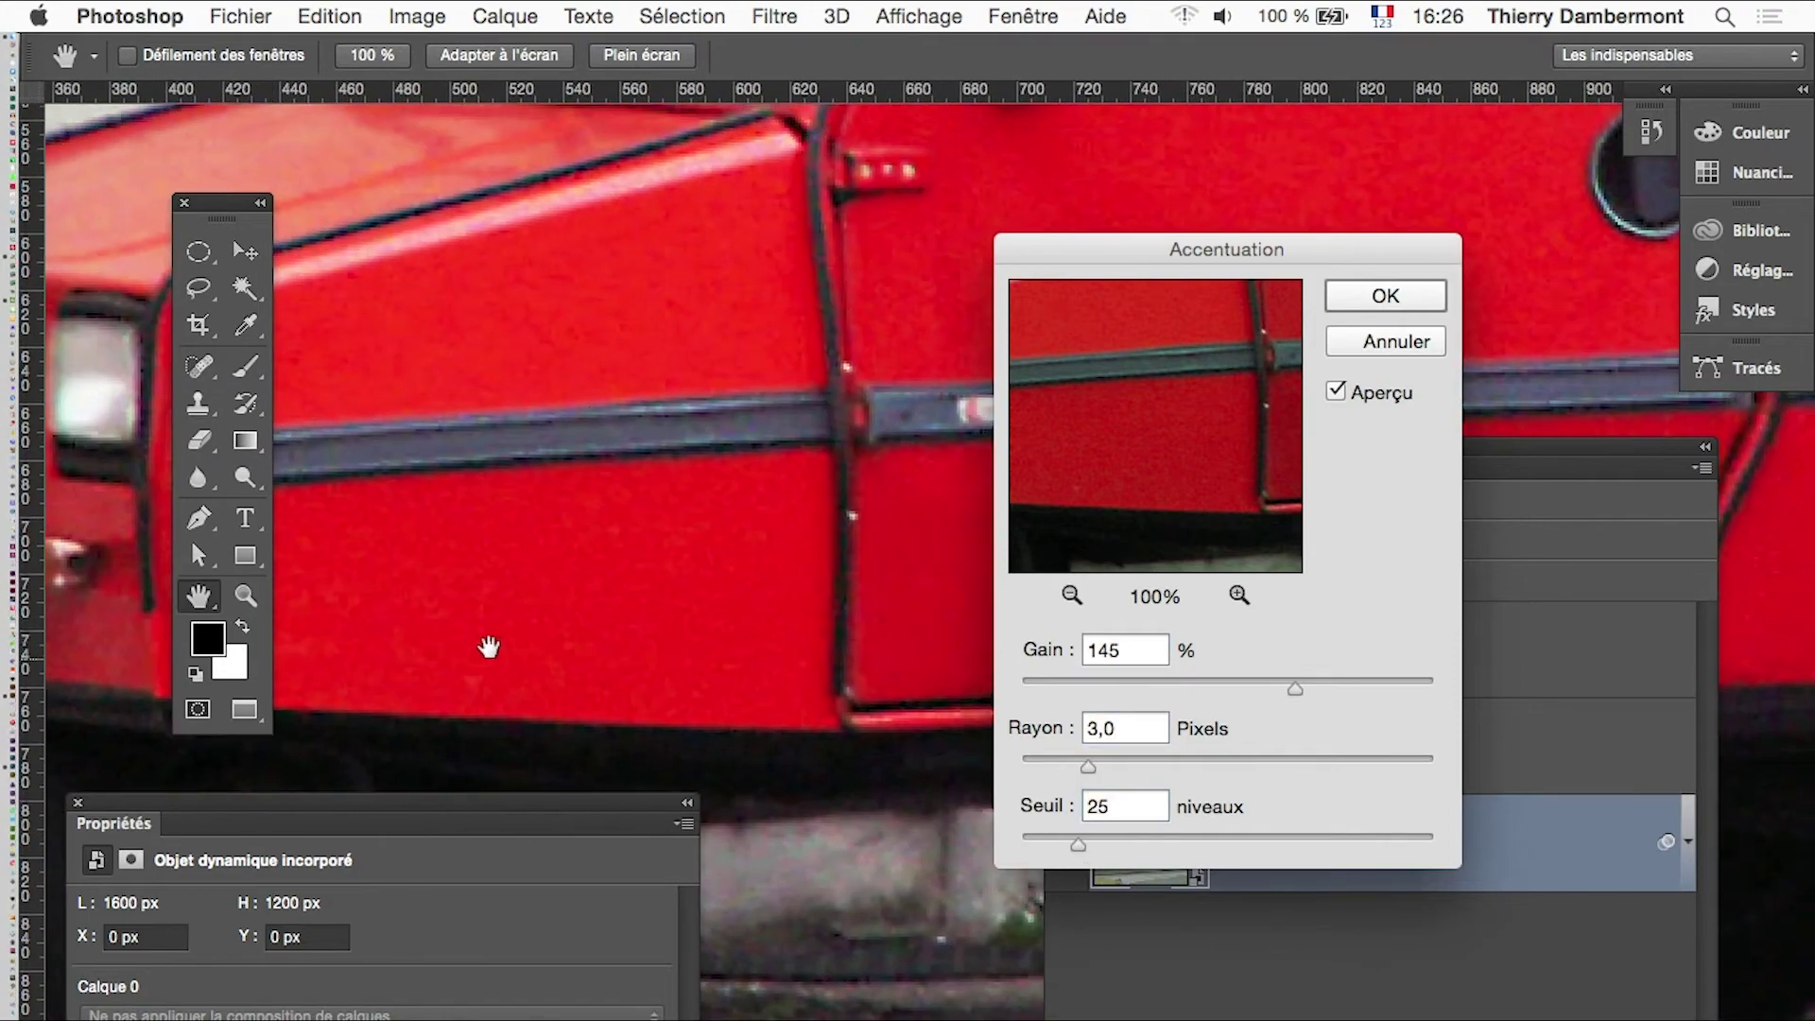
- Toggle the Aperçu preview and zoom out on the car to compare the sharpening
scroll(486, 640, "up", 5)
scroll(616, 555, "right", 4)
scroll(809, 666, "up", 3)
scroll(809, 667, "left", 2)
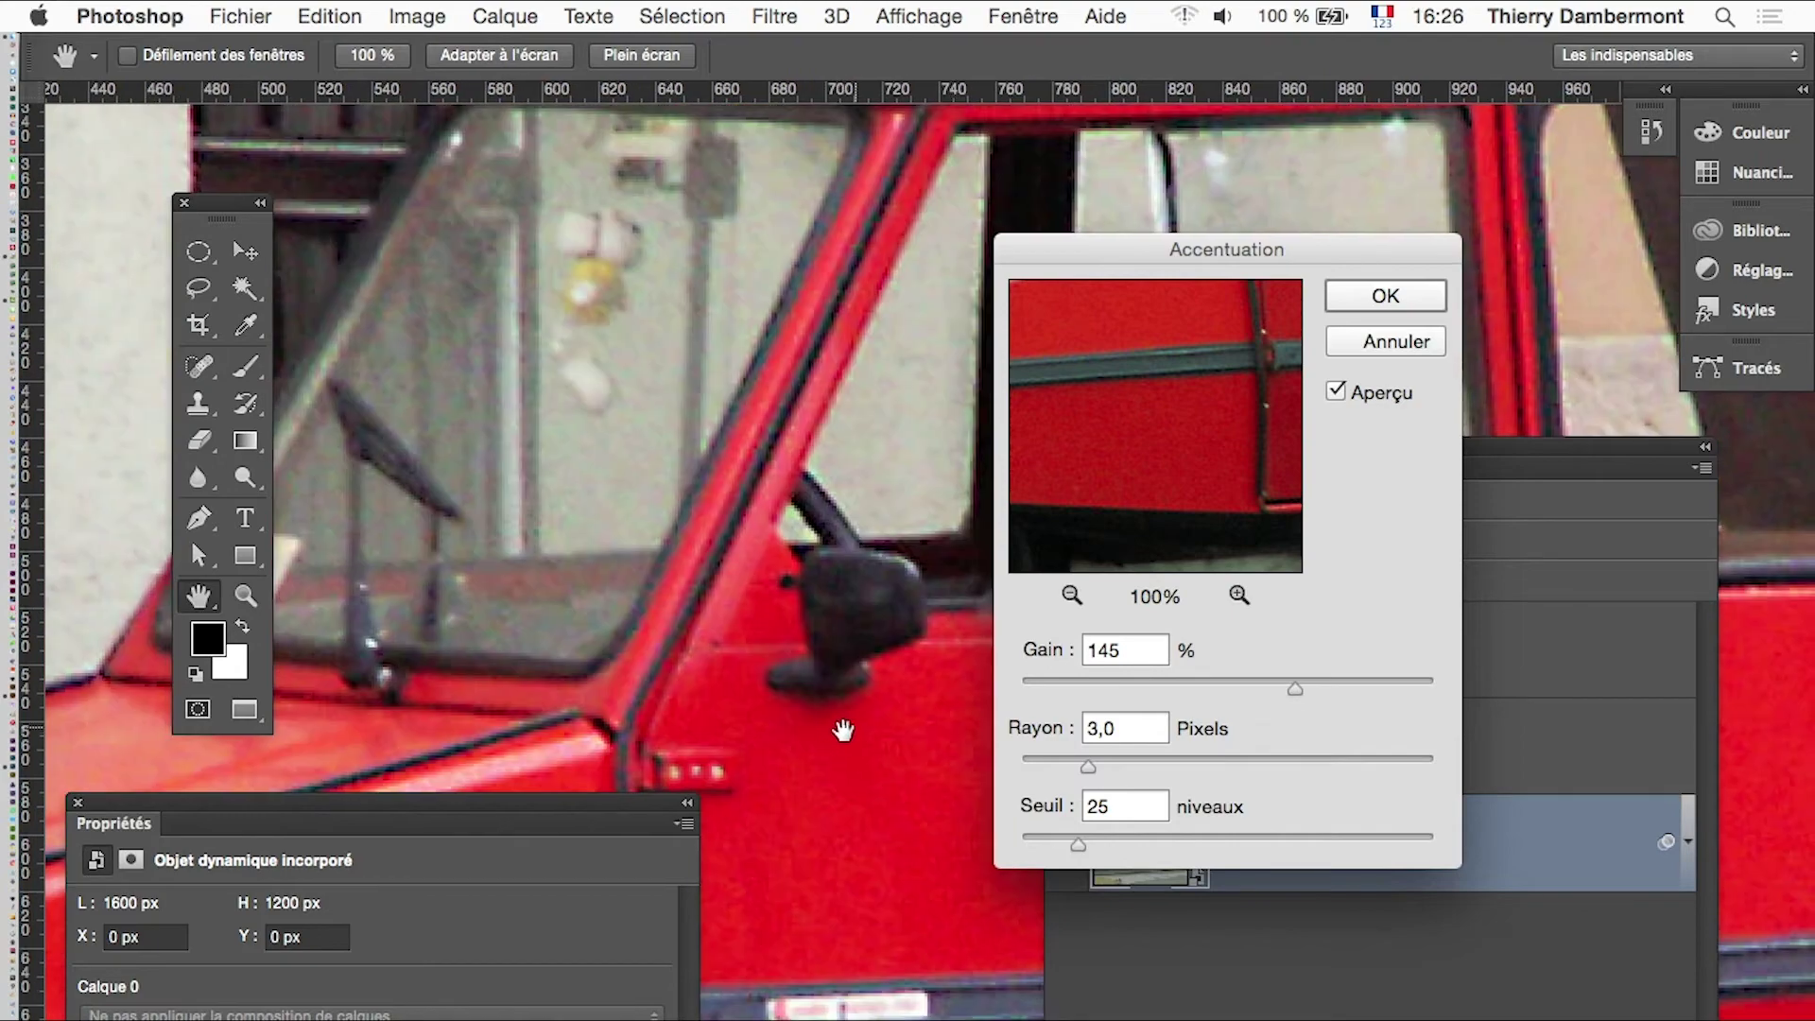
left_click(1336, 392)
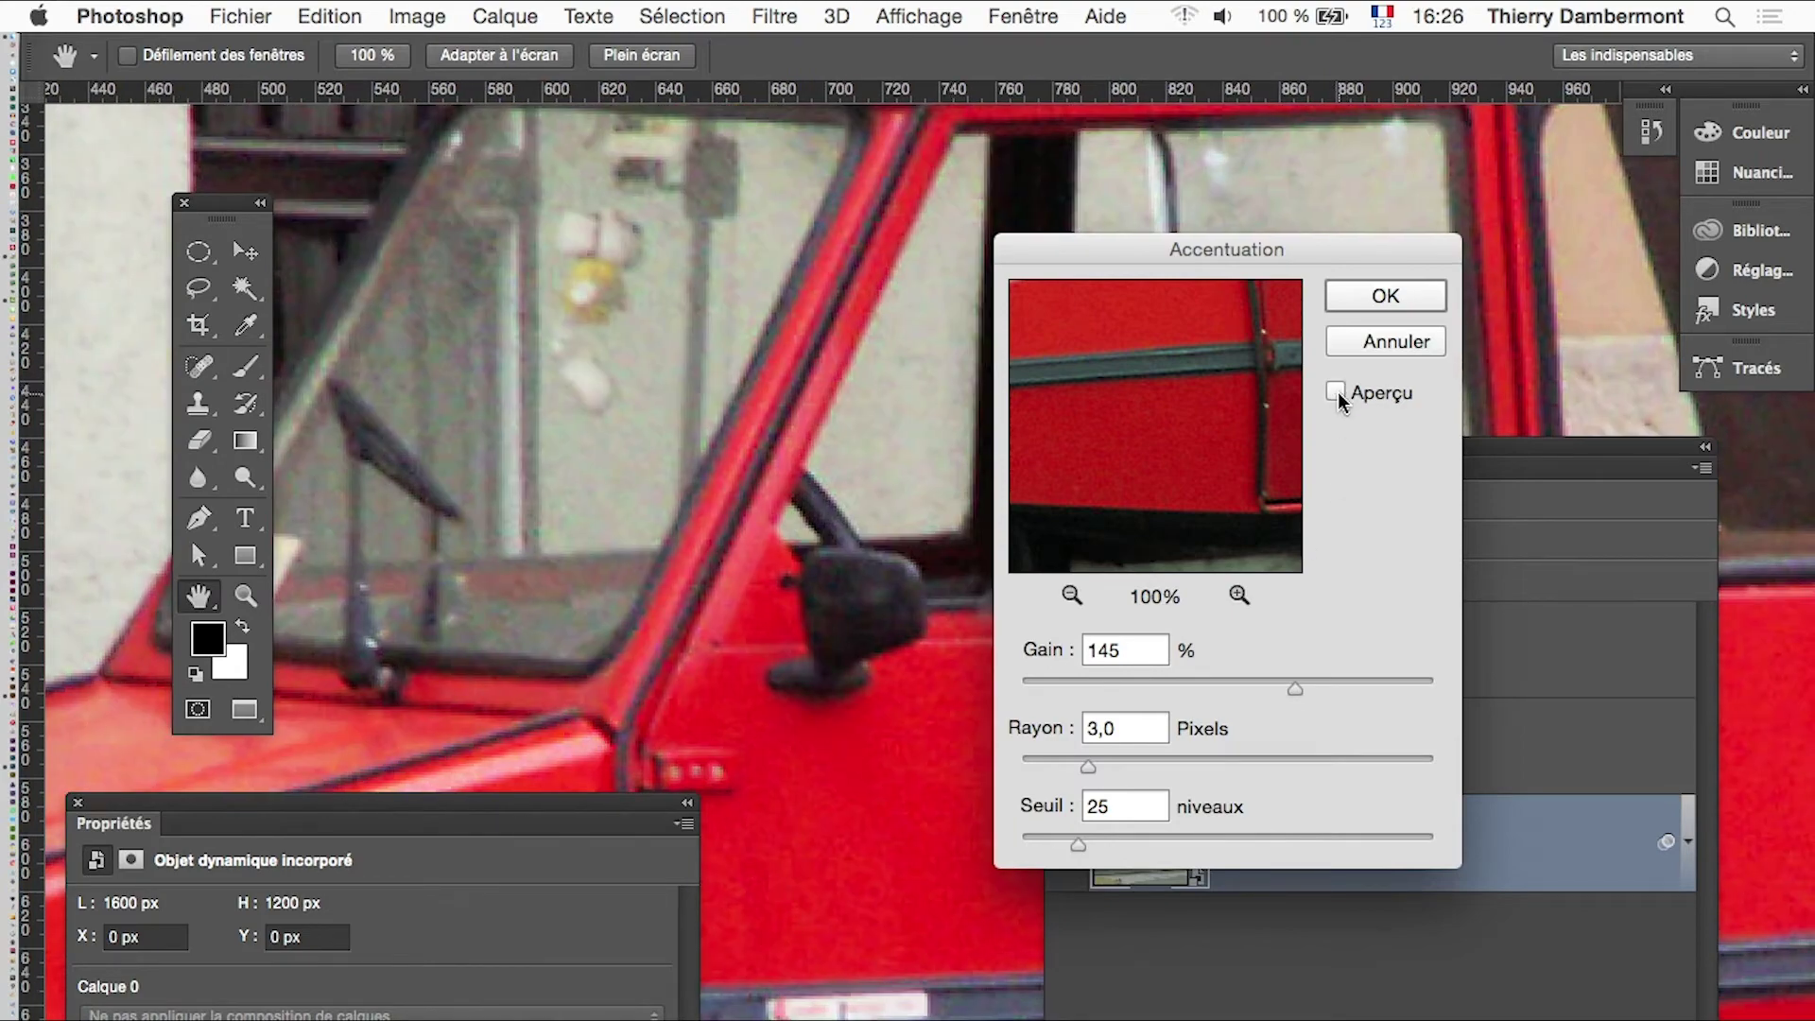
left_click(1336, 393)
left_click(590, 603, "alt")
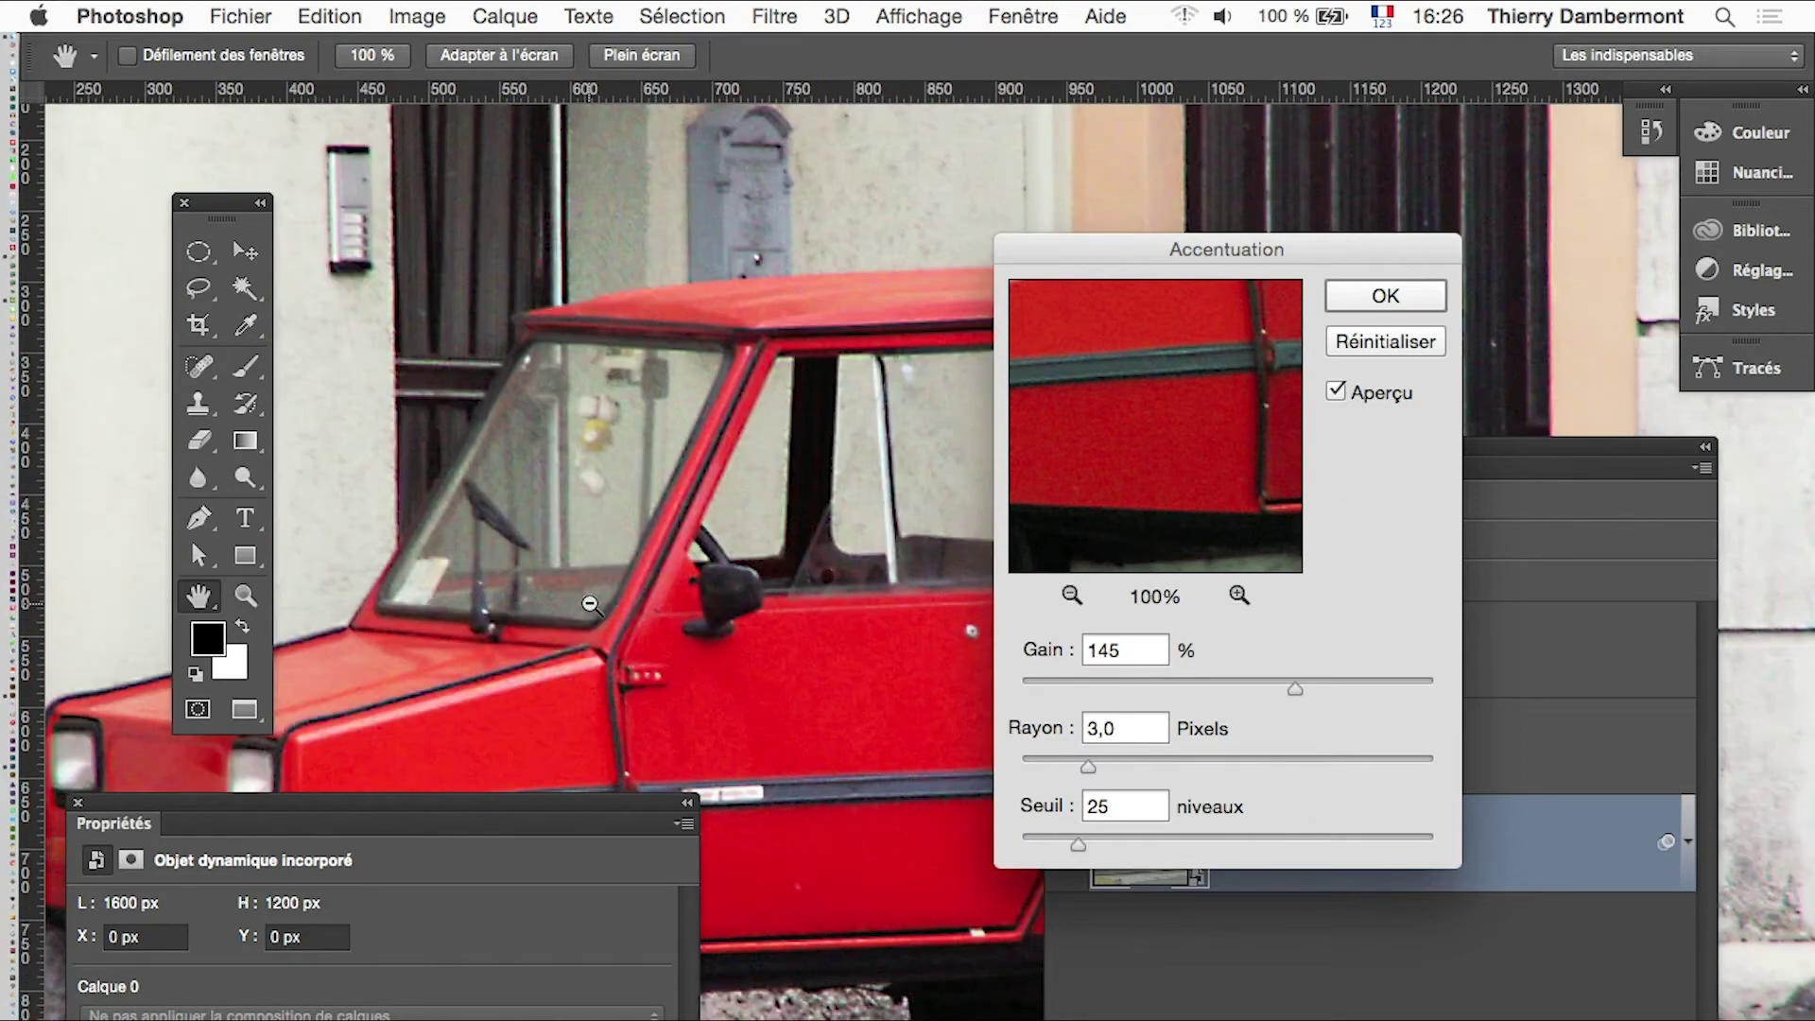
left_click(590, 602, "alt")
scroll(629, 508, "down", 3)
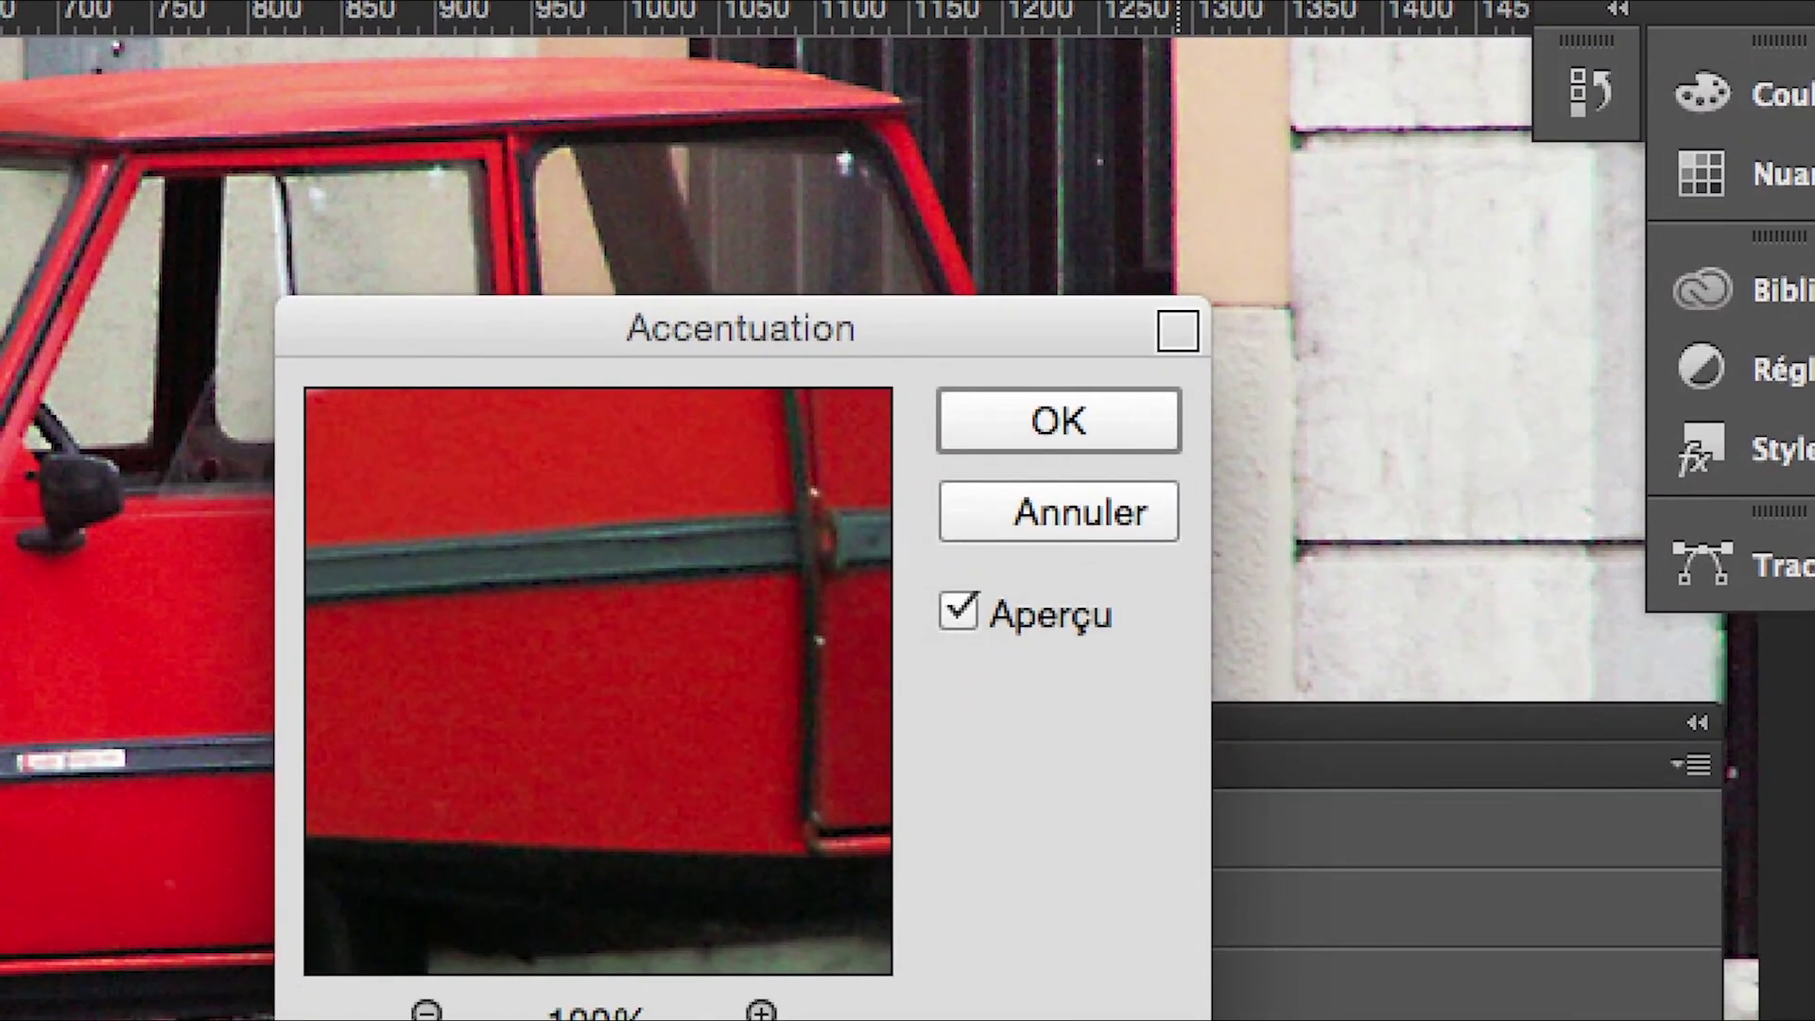
left_click(416, 416)
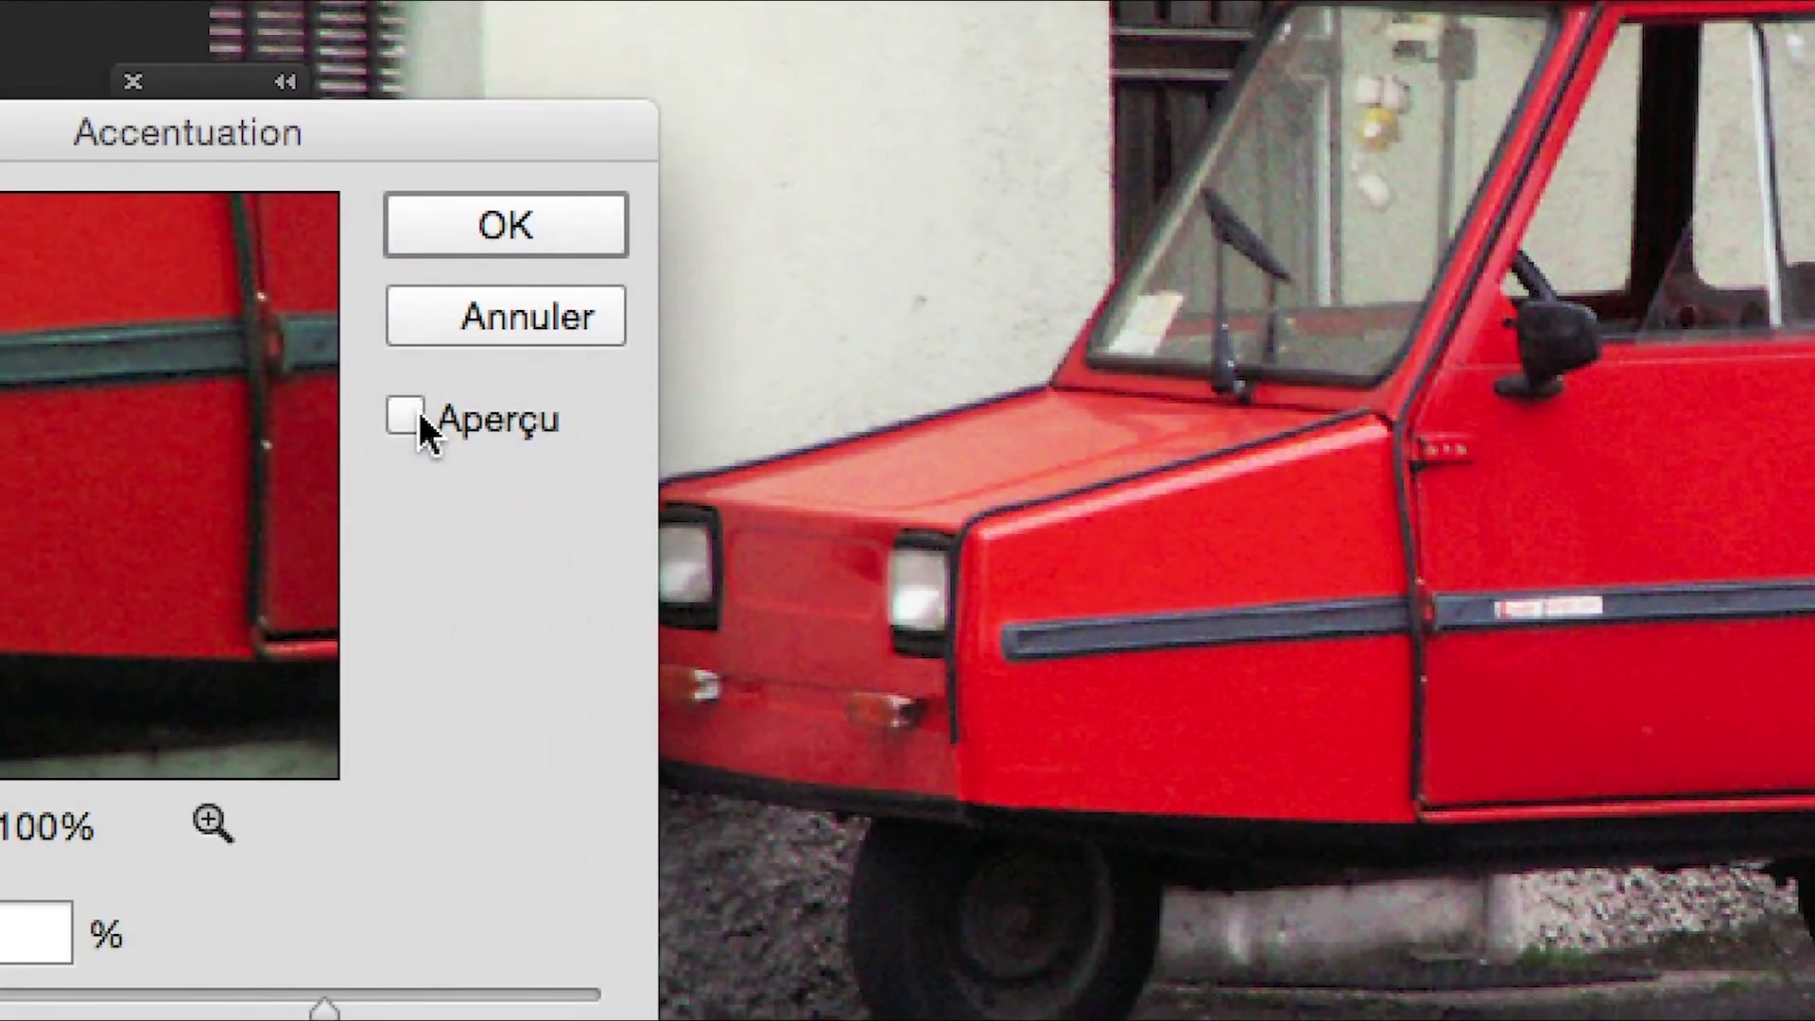
left_click(418, 416)
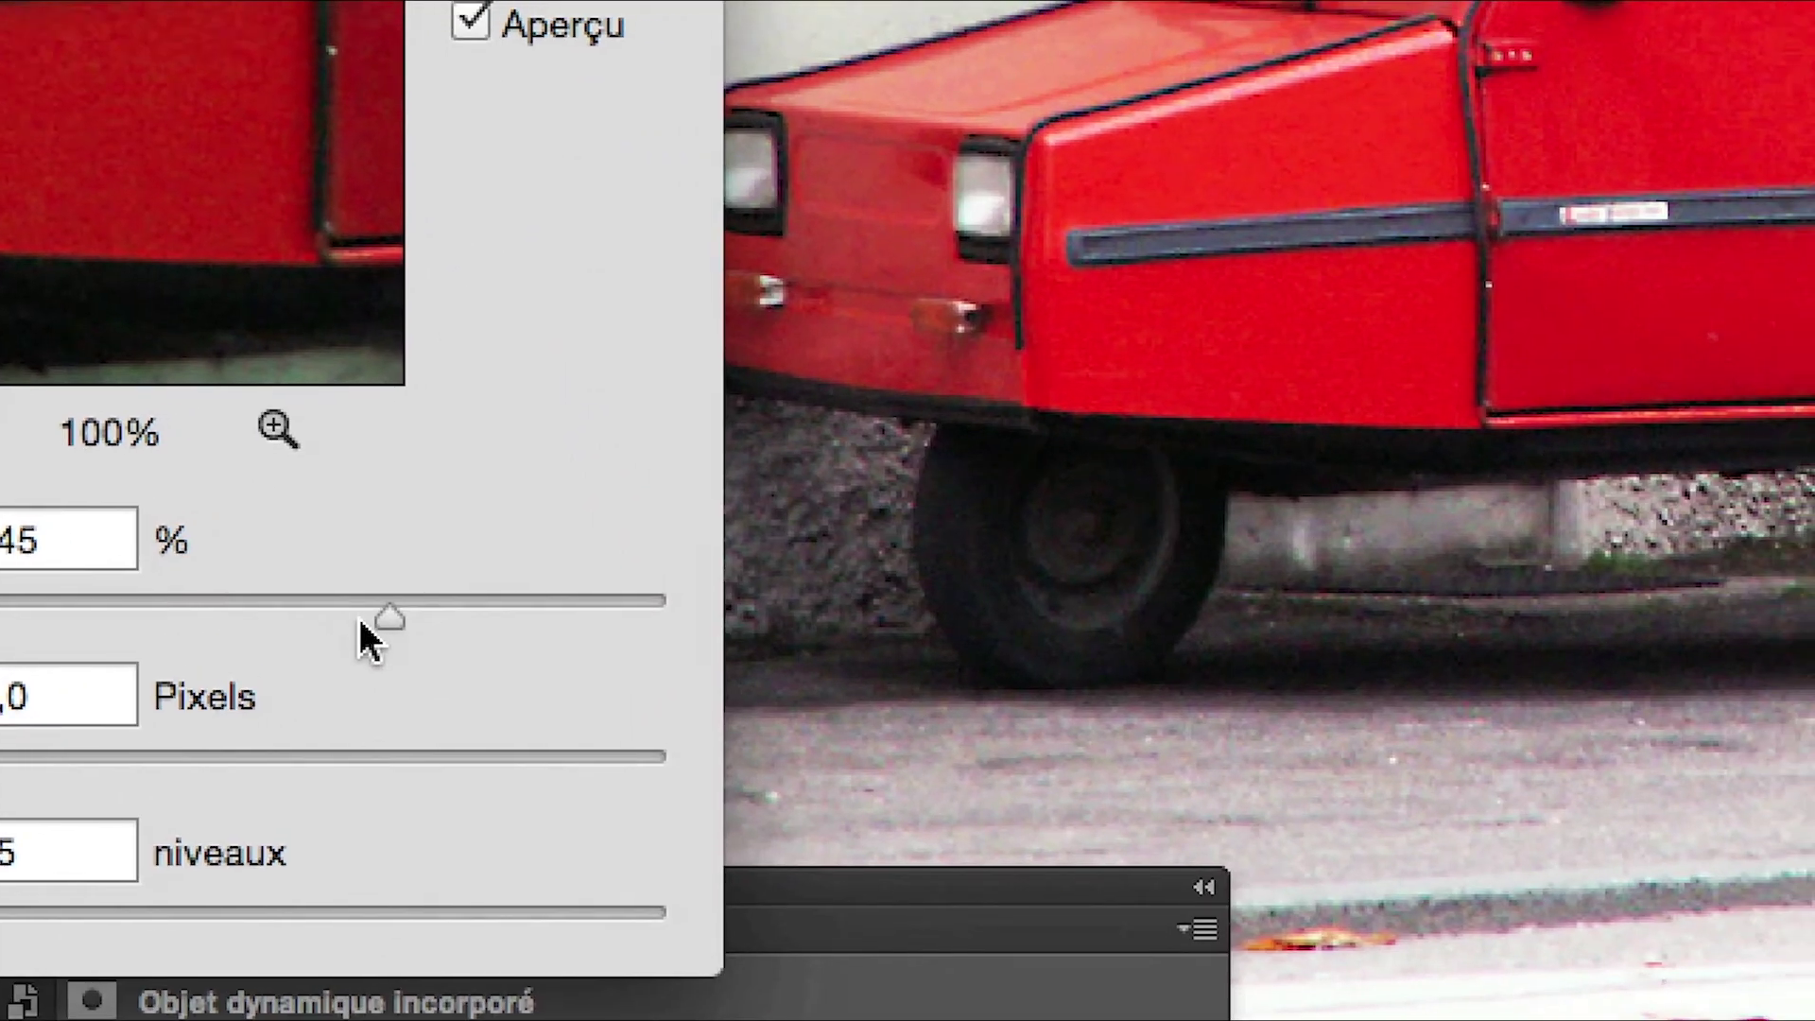
- Set Gain to 162 % and Rayon to 4,0 pixels, with Seuil at 16
left_click_drag(357, 628, 384, 627)
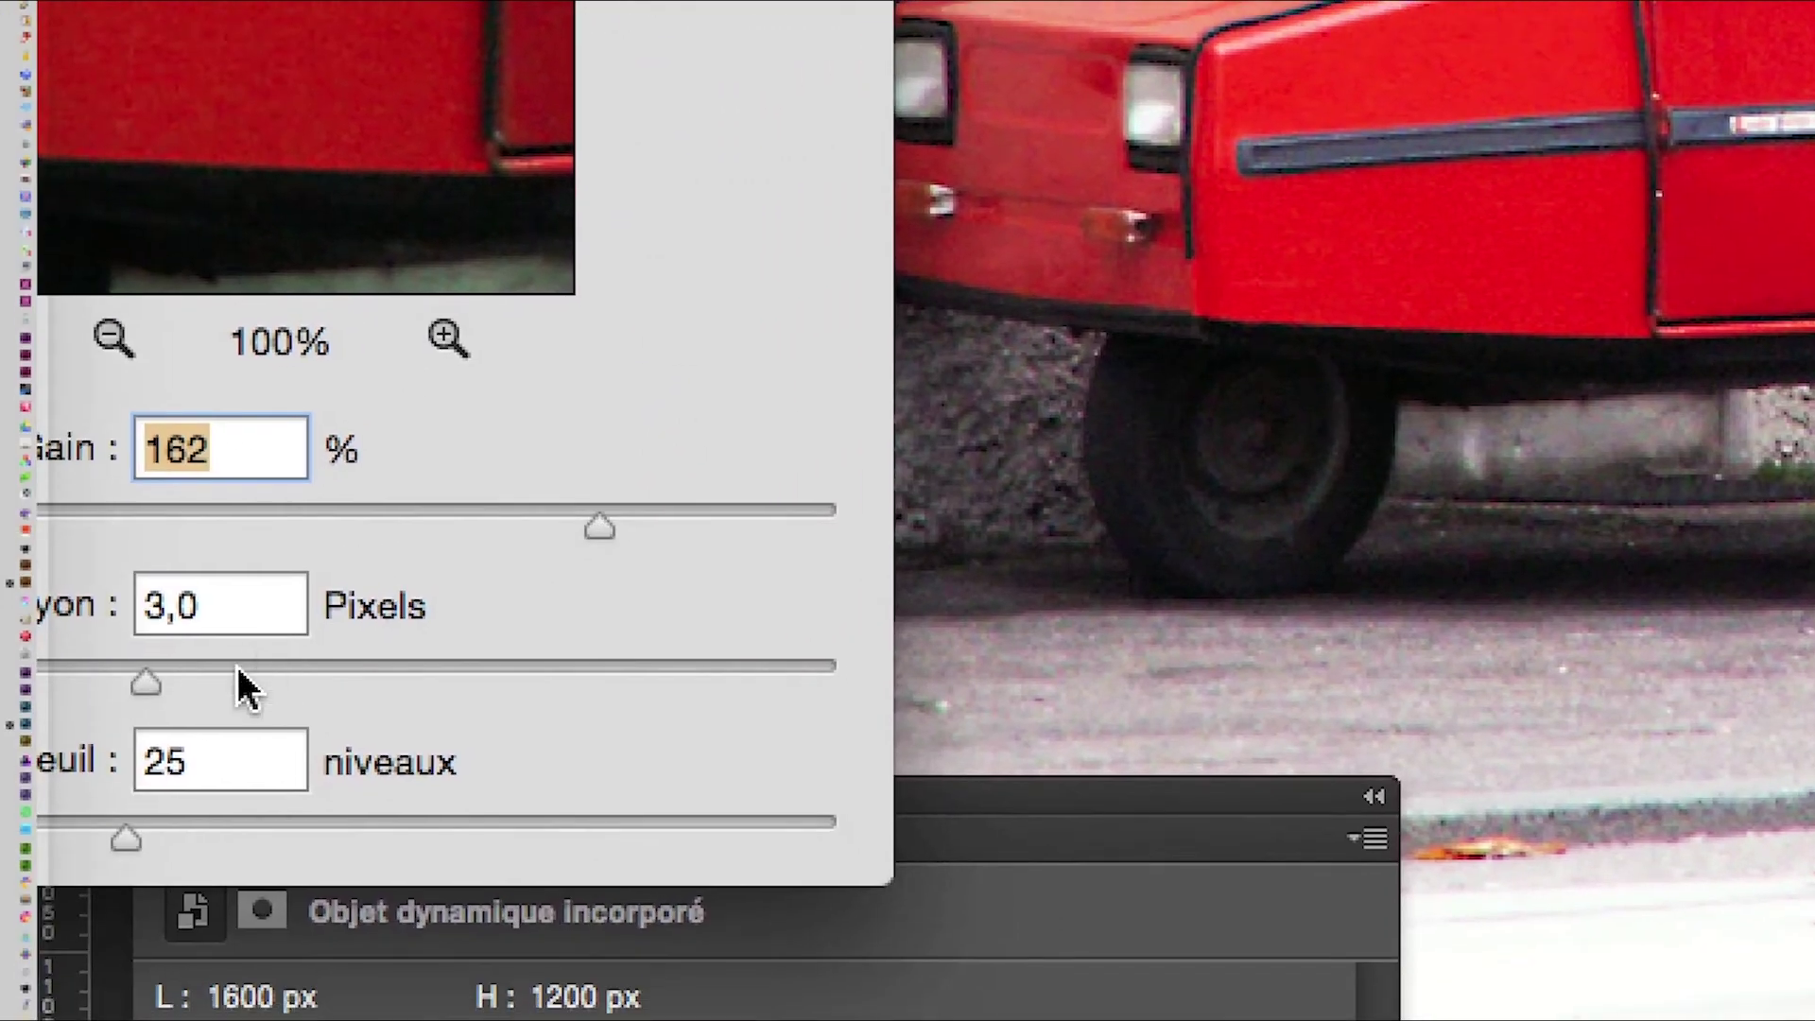
left_click(238, 668)
left_click_drag(236, 666, 189, 671)
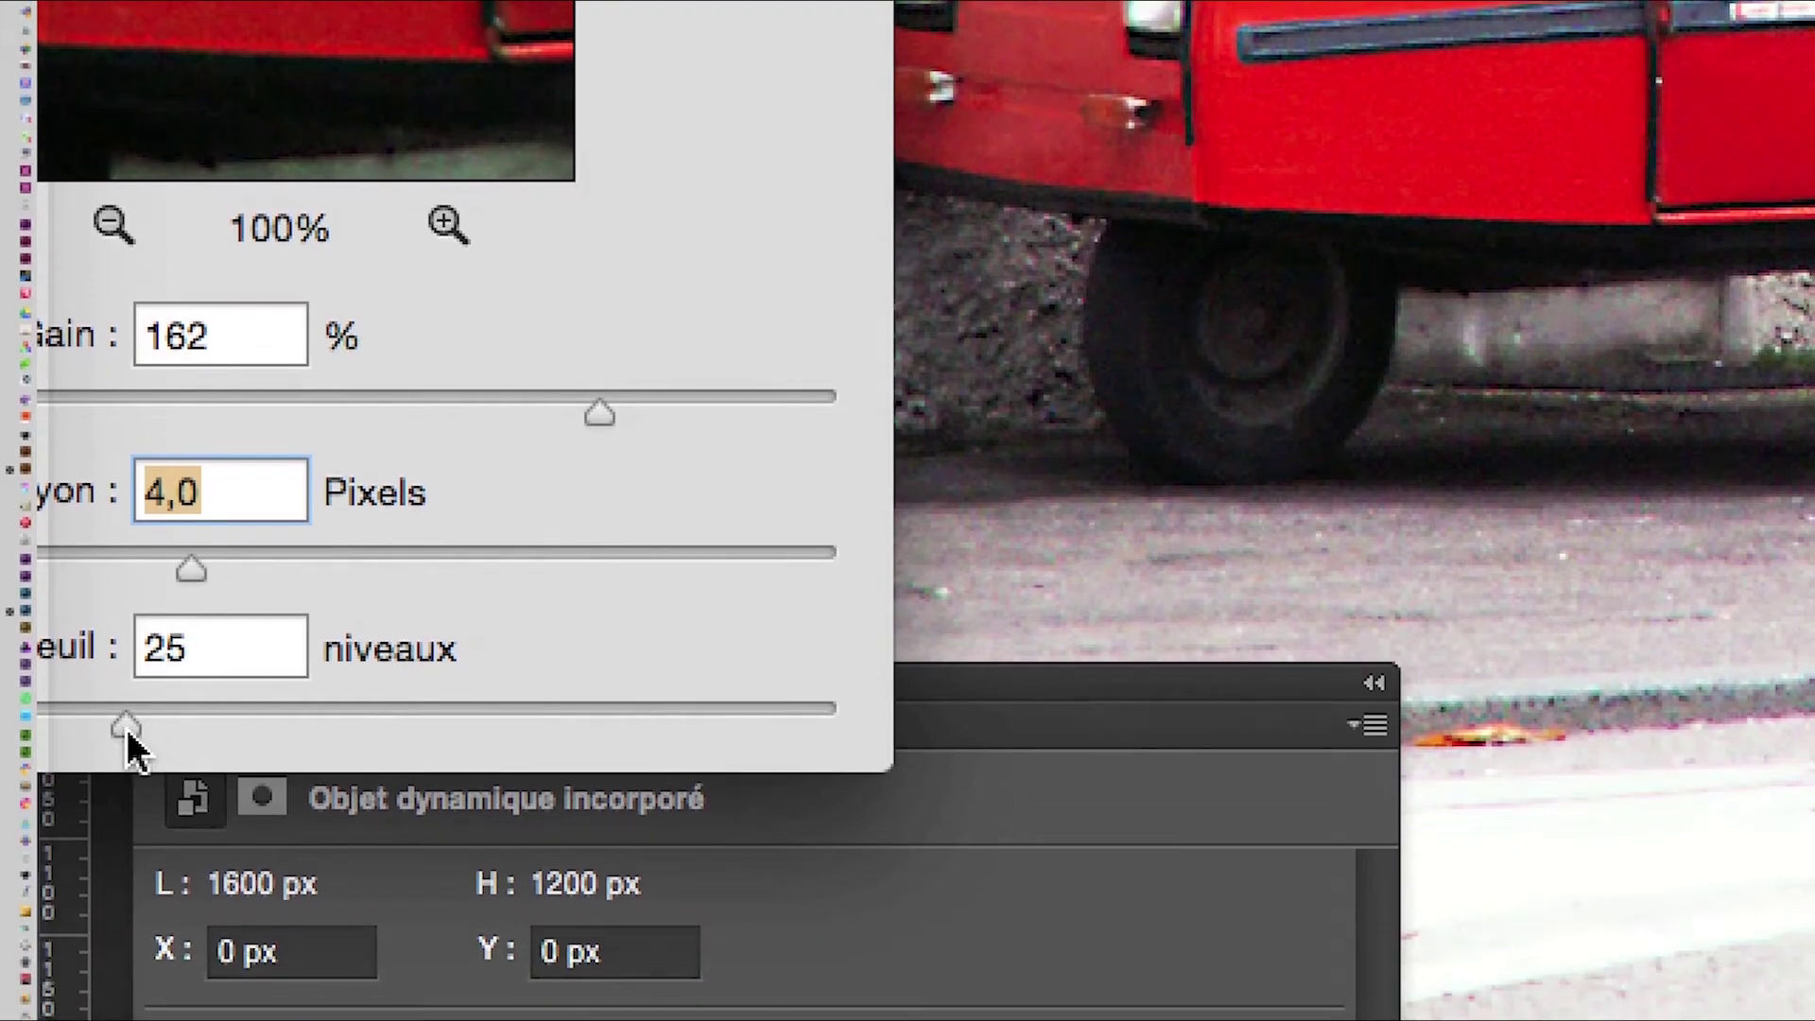
left_click_drag(127, 729, 81, 720)
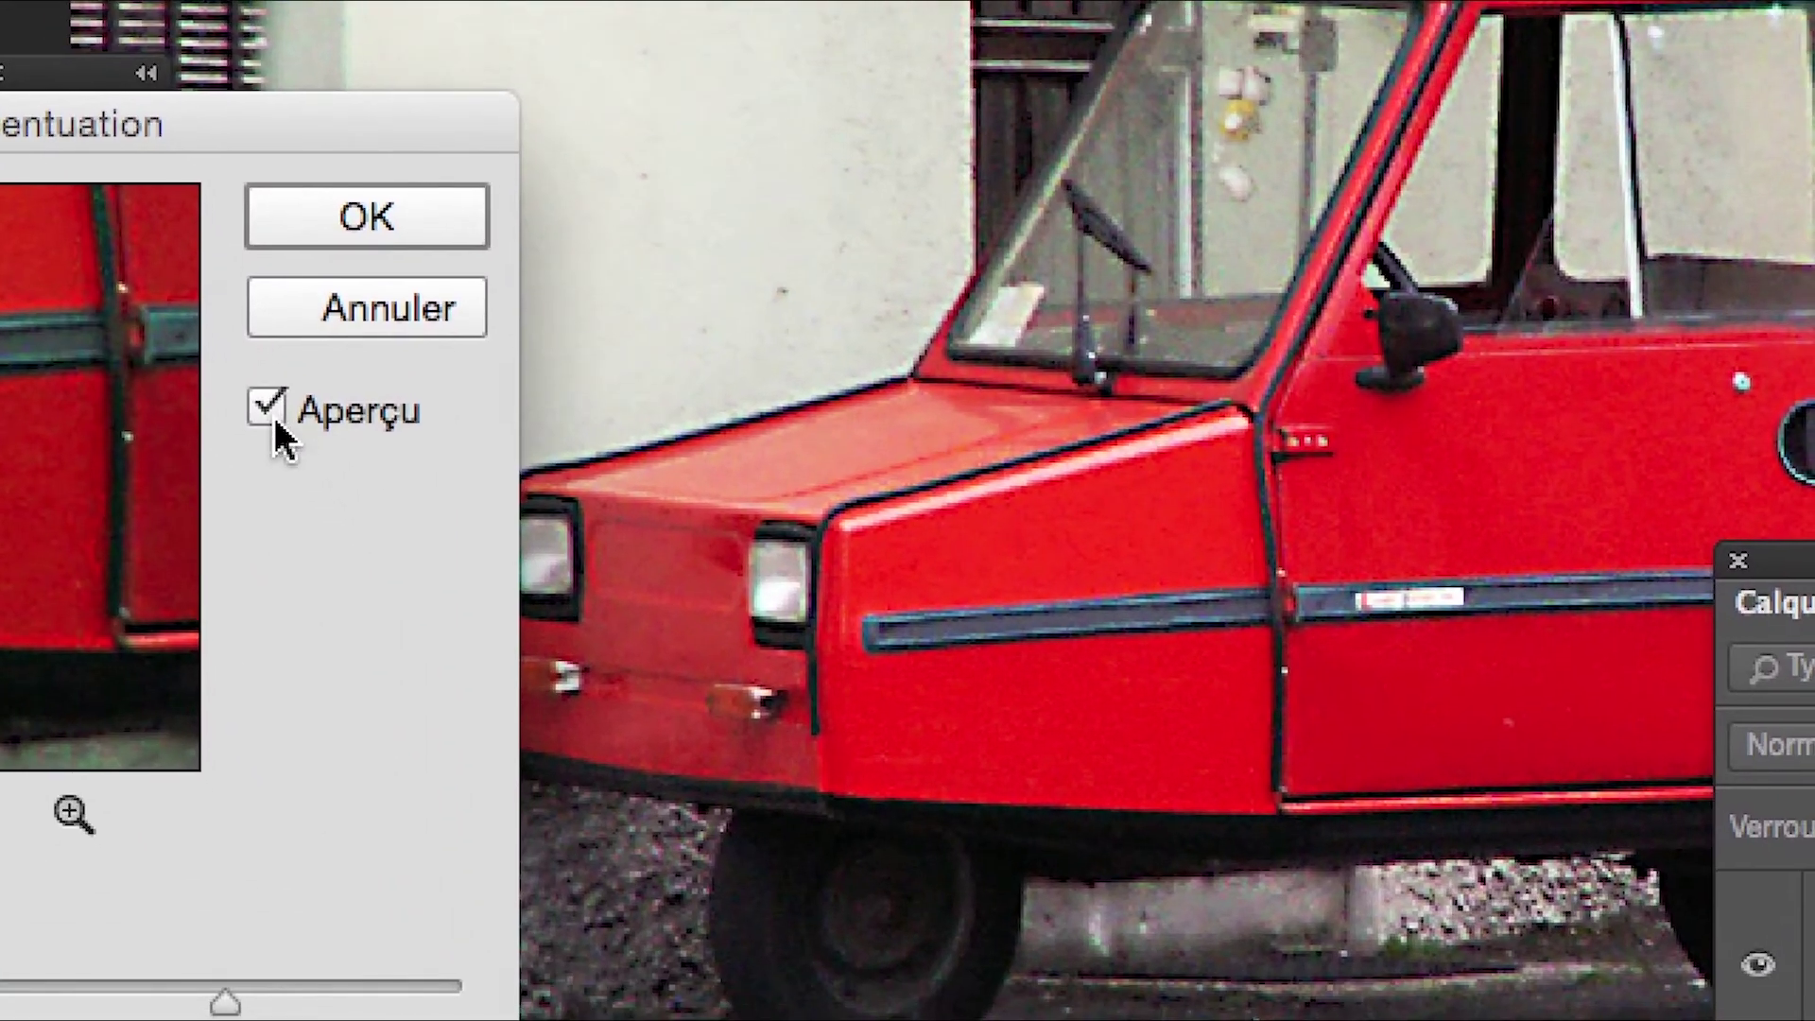
- Zoom in on the side panel, move the dialog aside, raise Seuil to 36 and compare
left_click(255, 408)
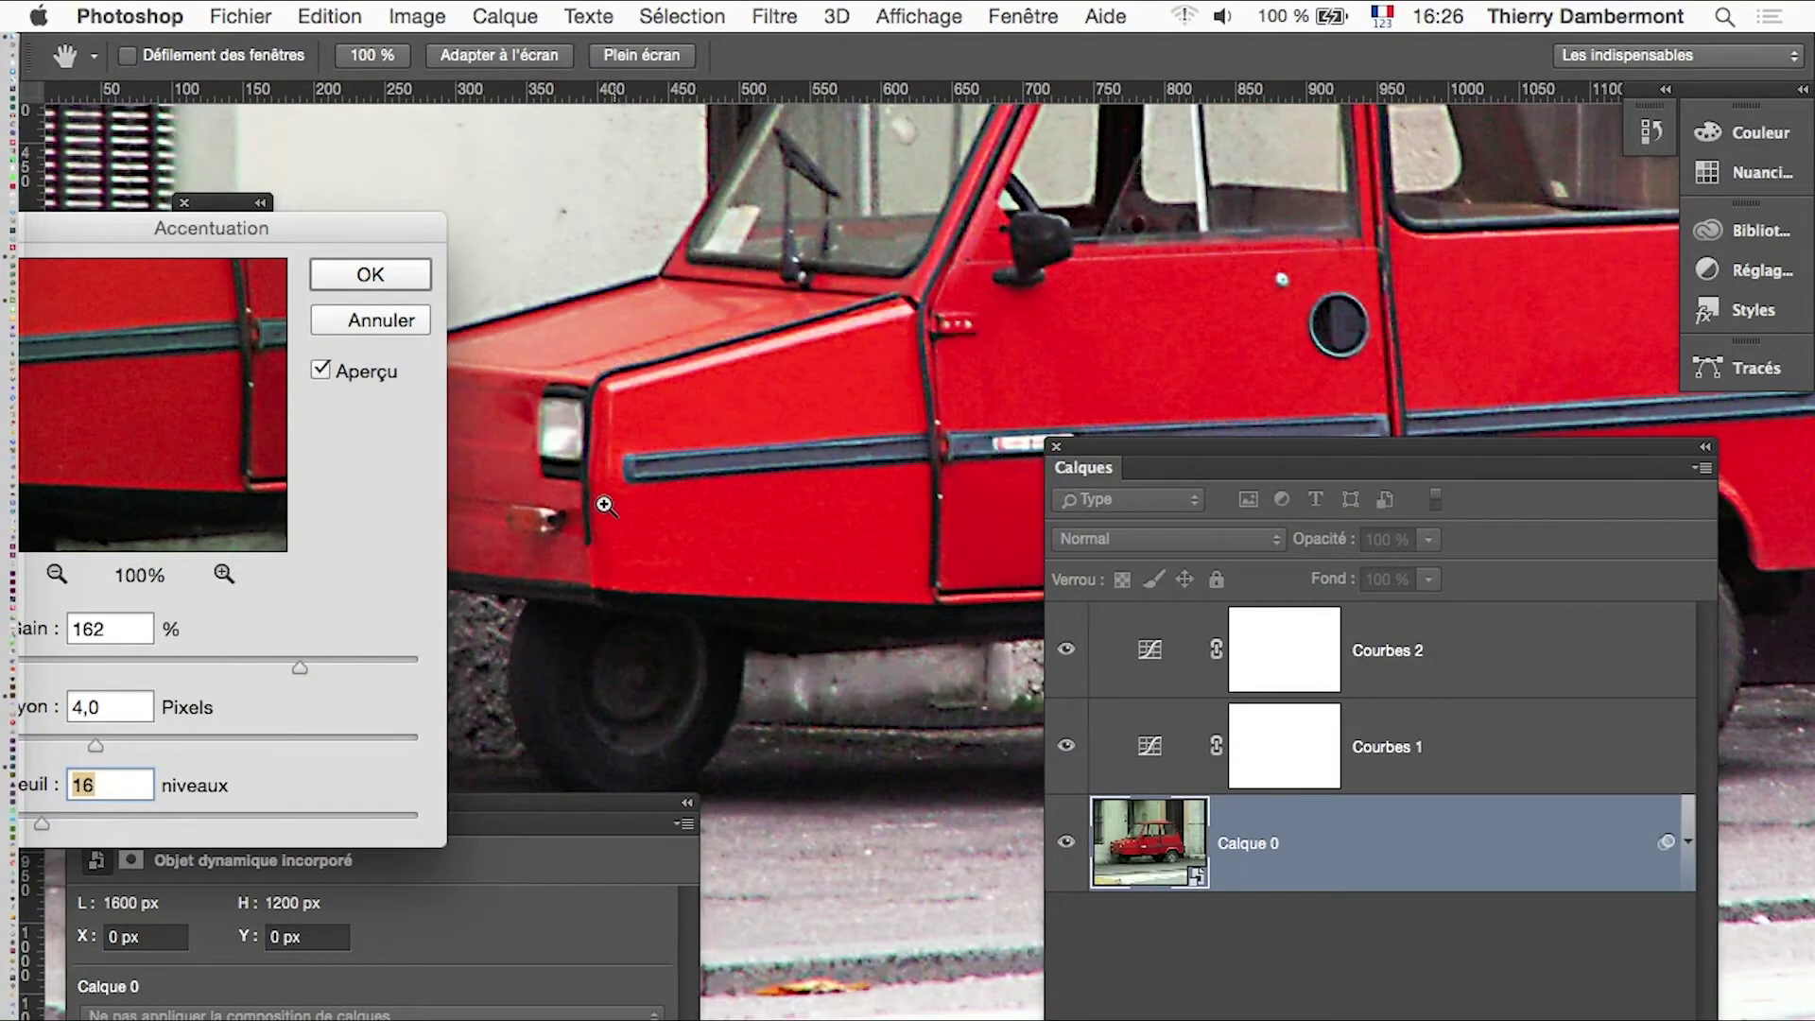
left_click(605, 511)
left_click_drag(184, 229, 295, 181)
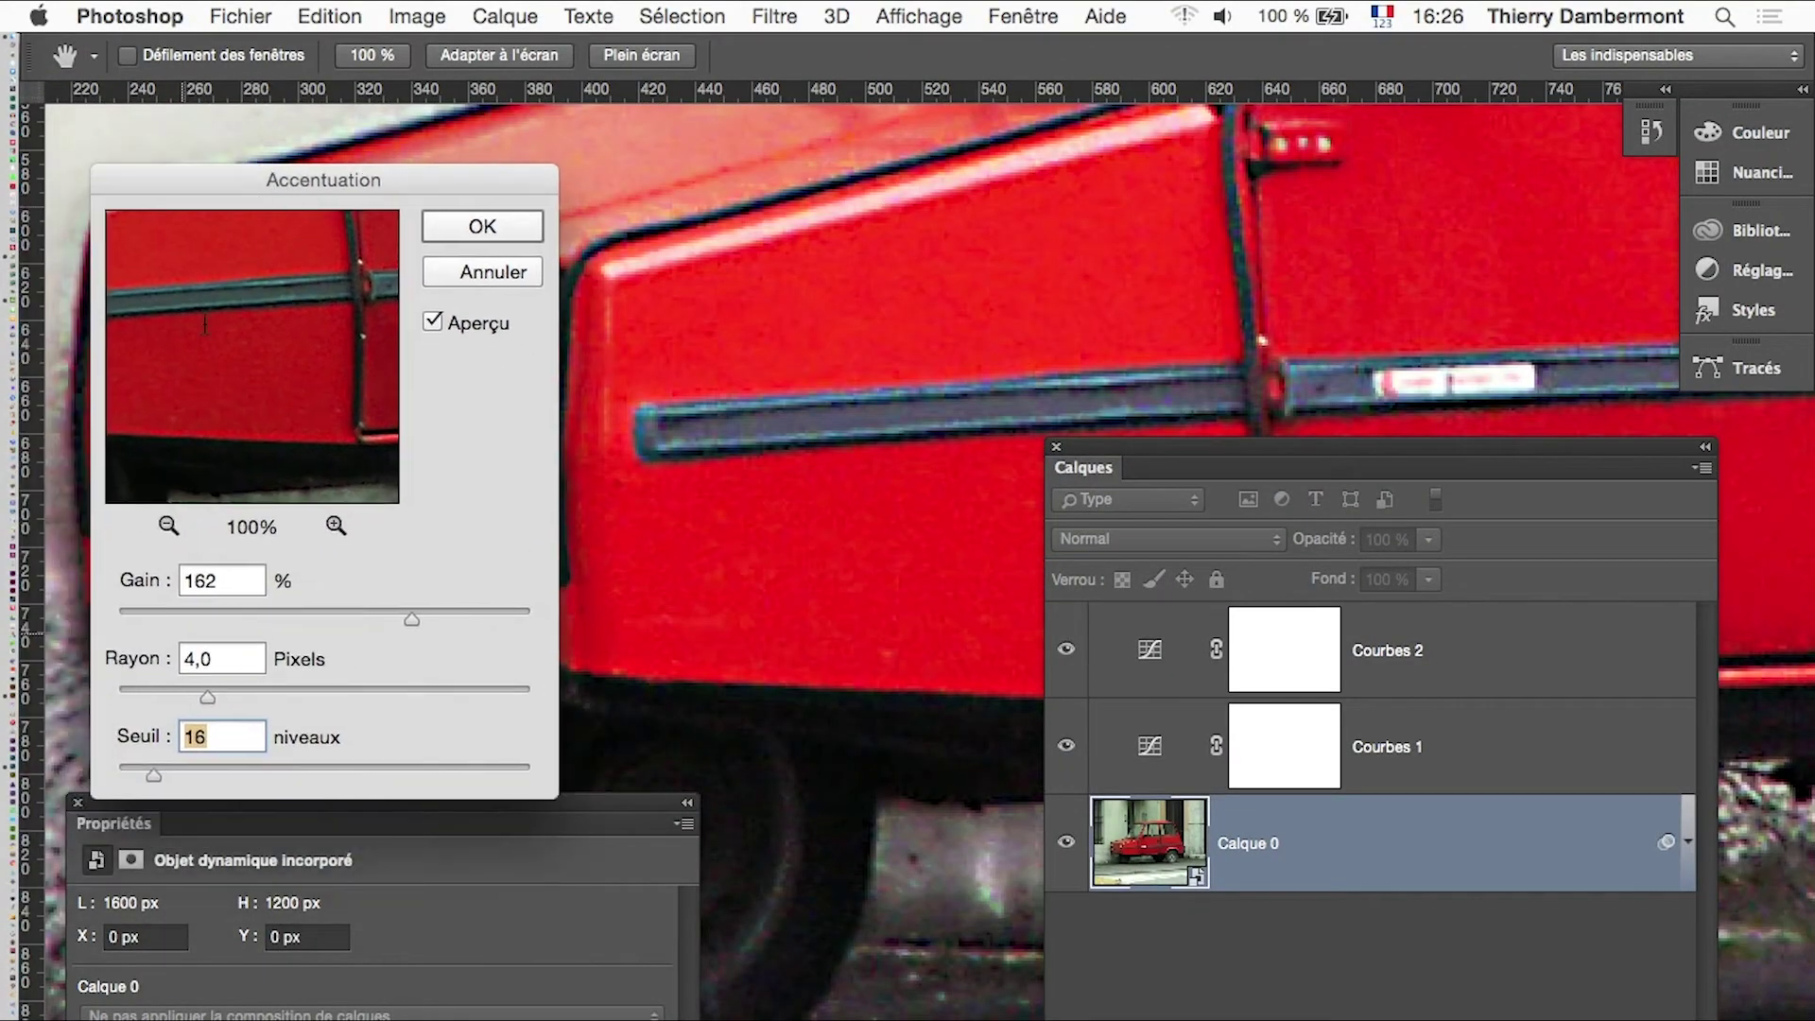
left_click_drag(154, 776, 200, 779)
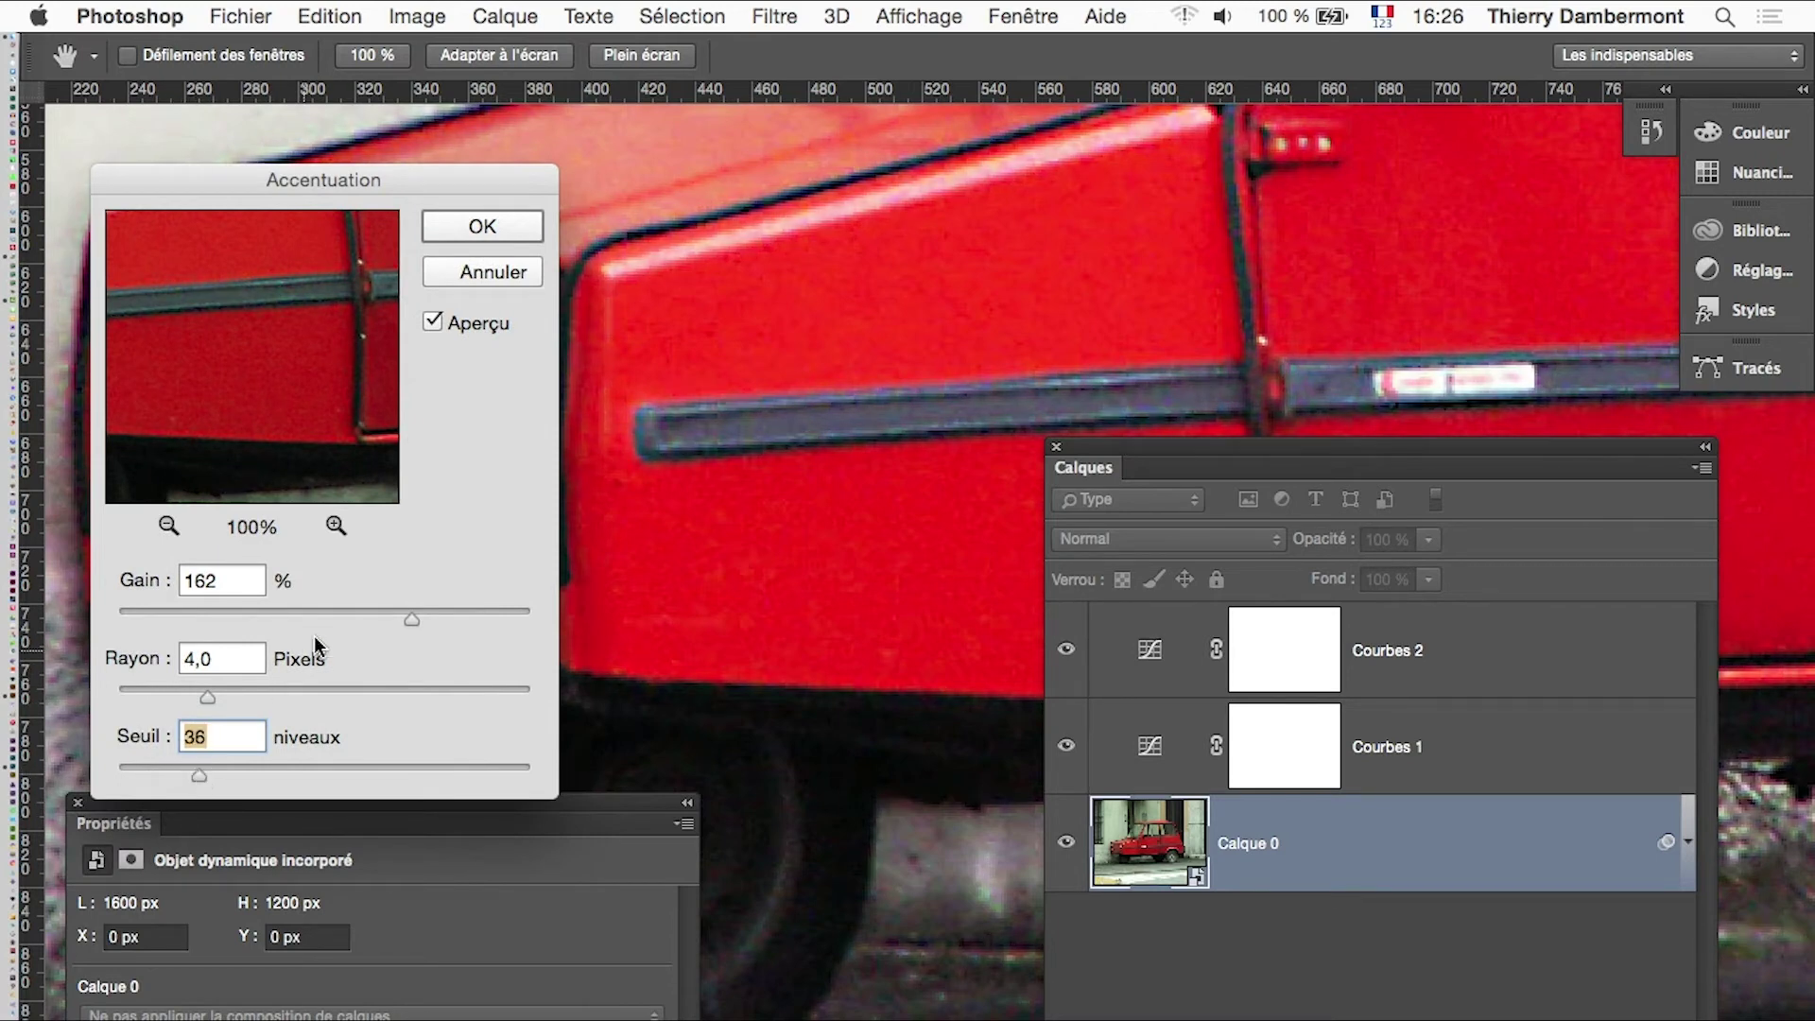
left_click(434, 324)
key("alt")
left_click(757, 440, "alt")
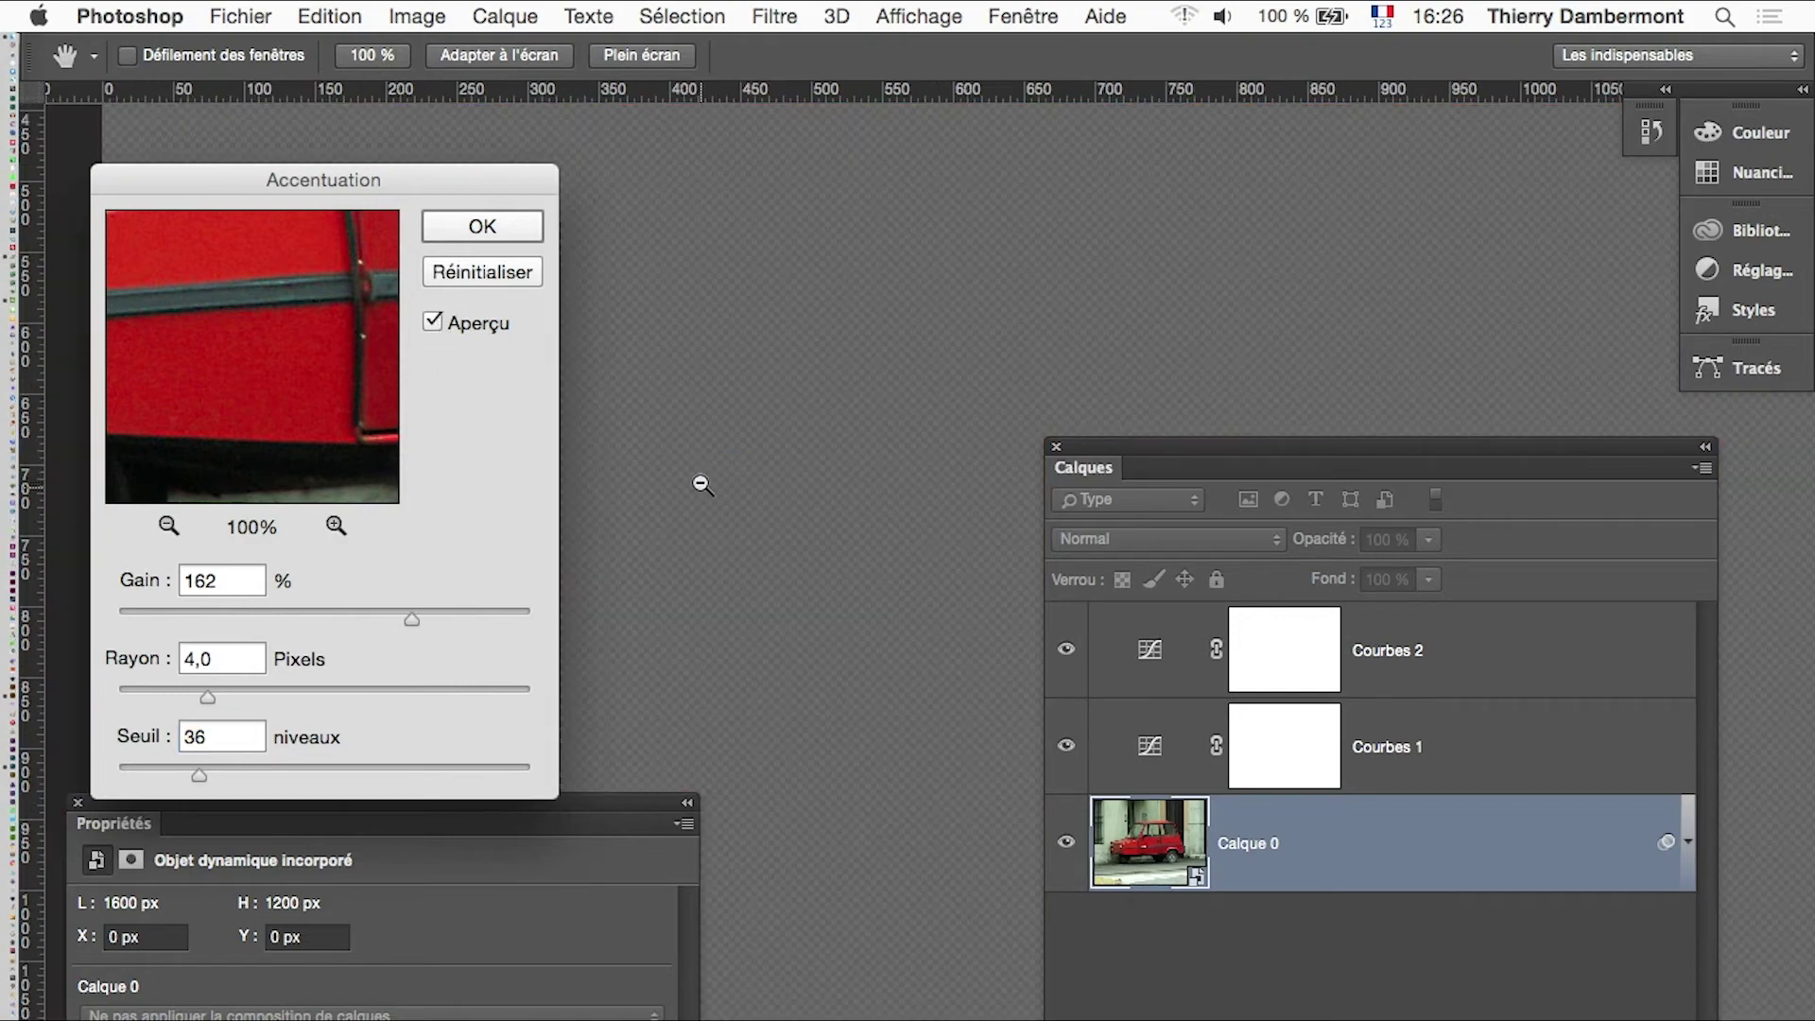
mouse_move(818, 498)
left_mouse_down()
mouse_move(1089, 337)
mouse_move(1046, 316)
left_mouse_up()
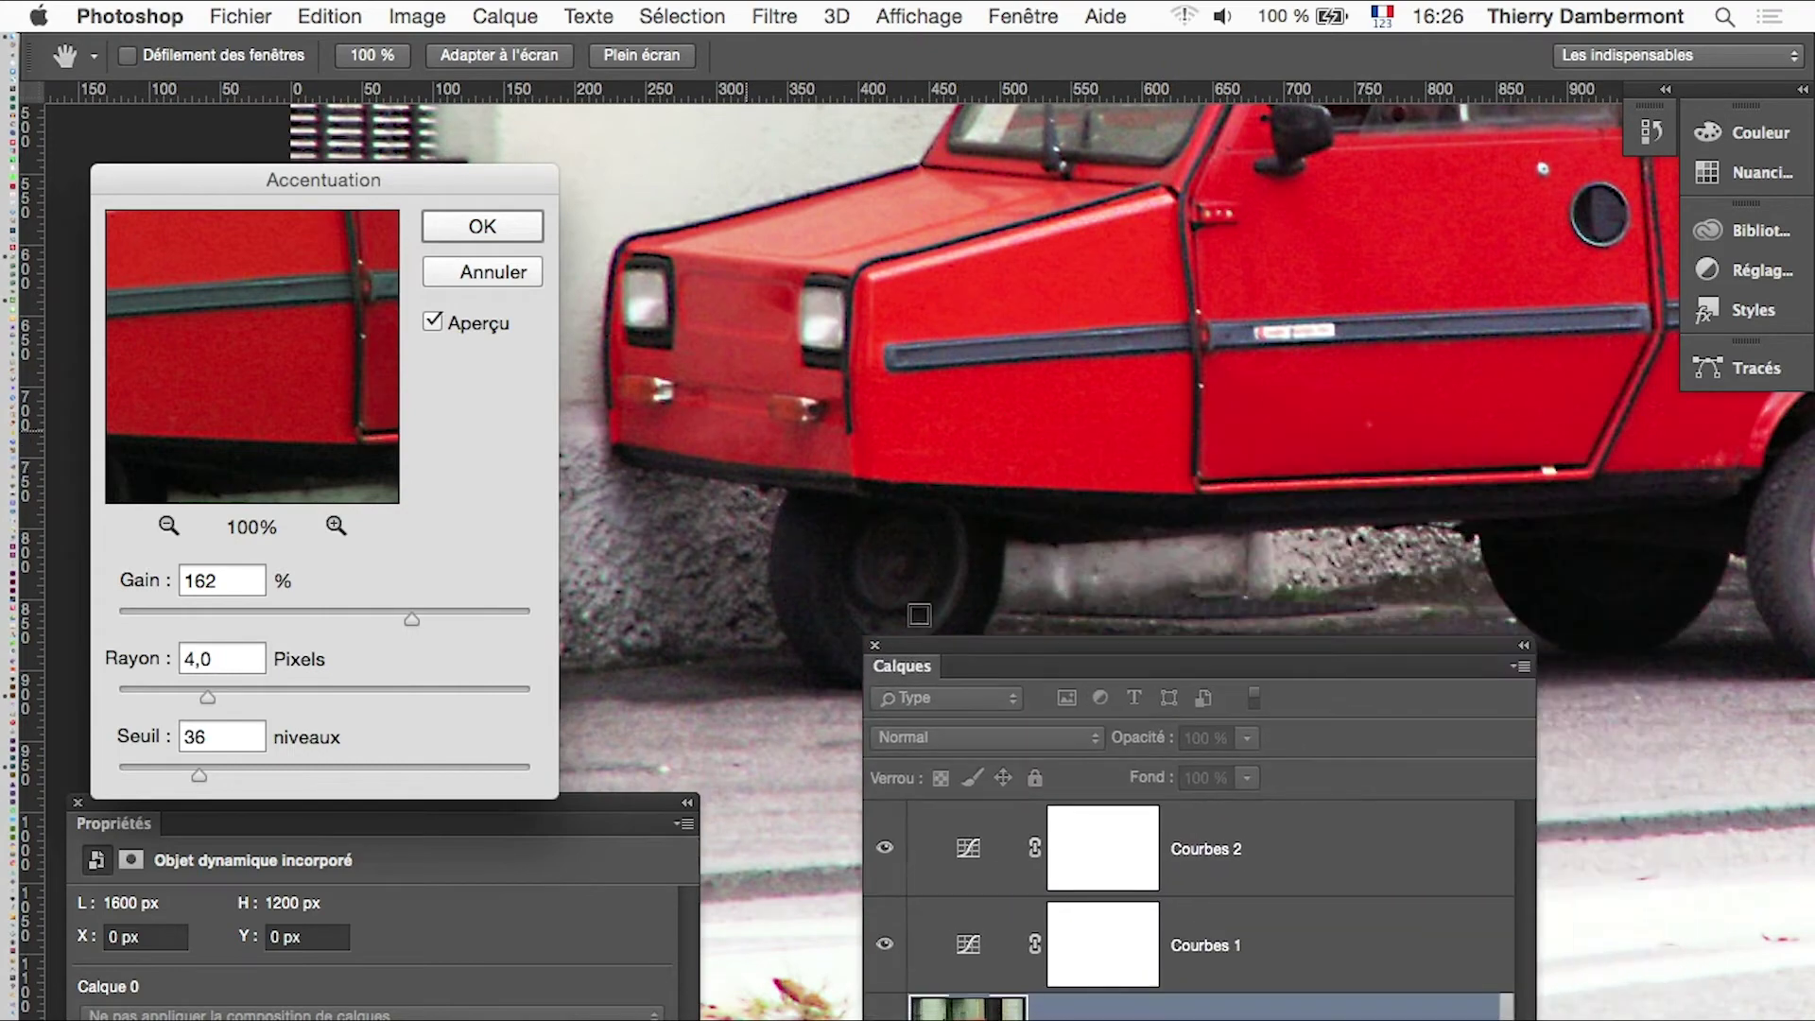
key("alt")
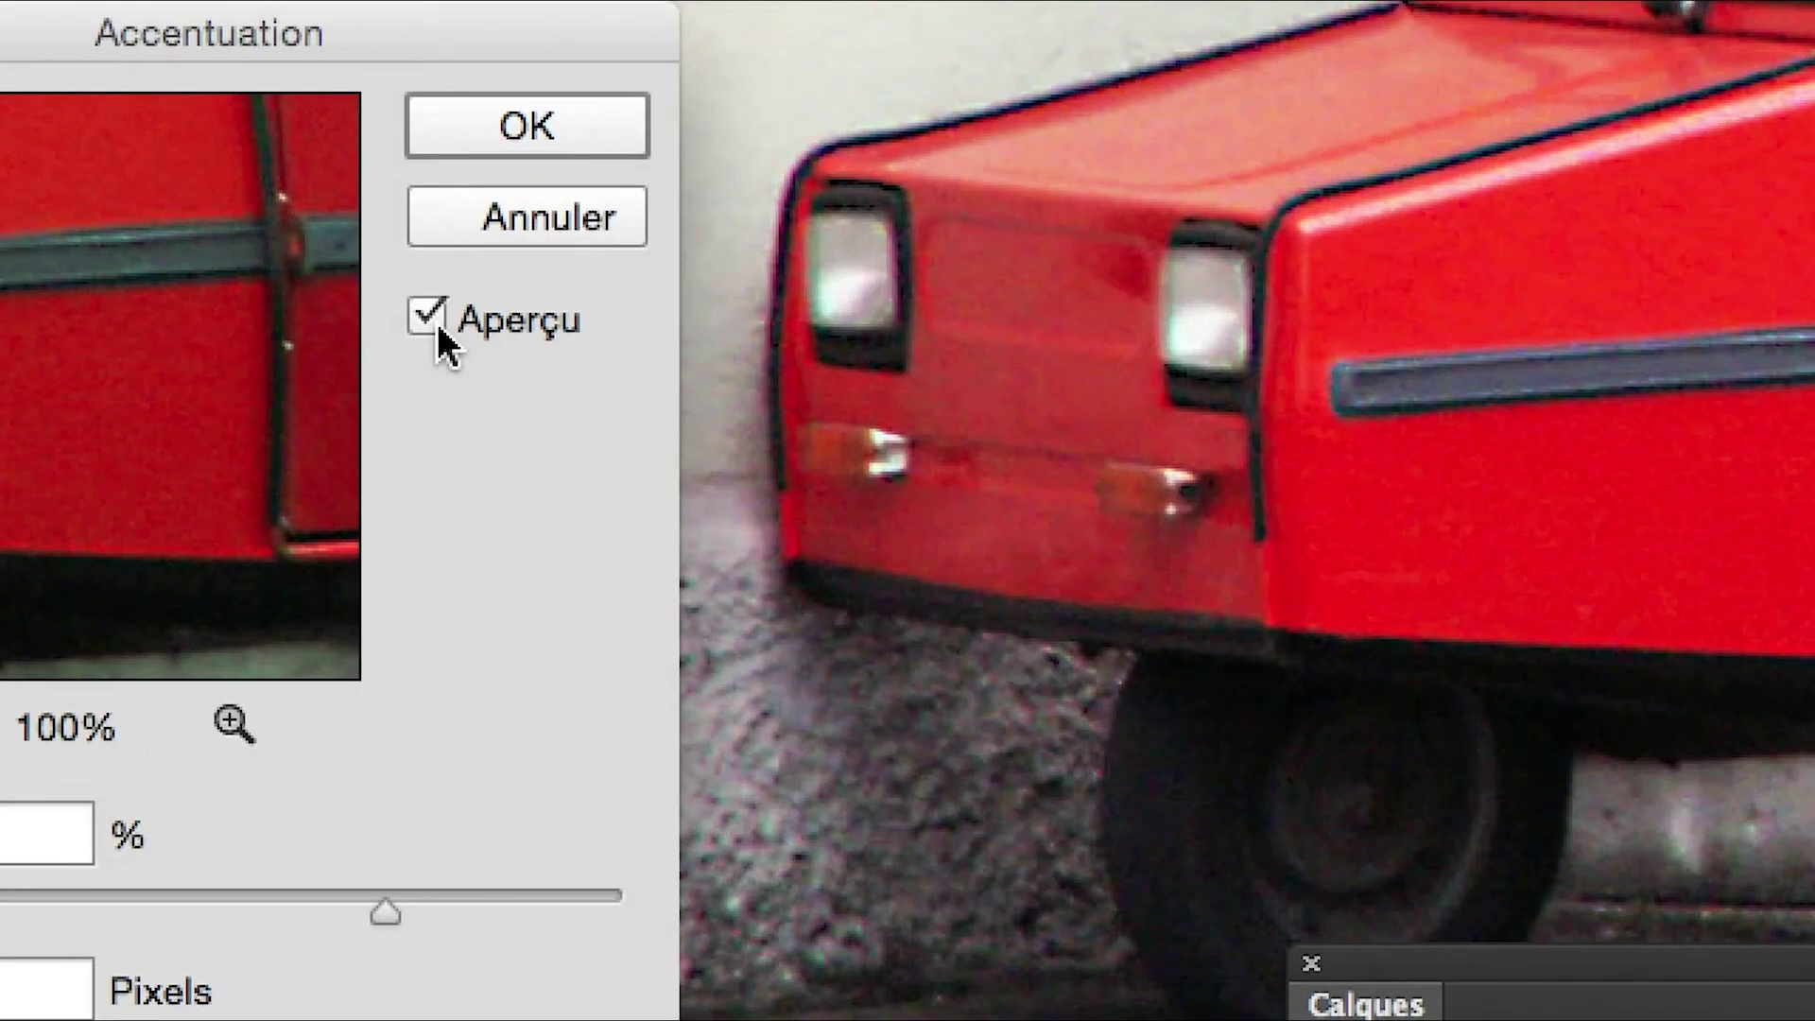
left_click(436, 326)
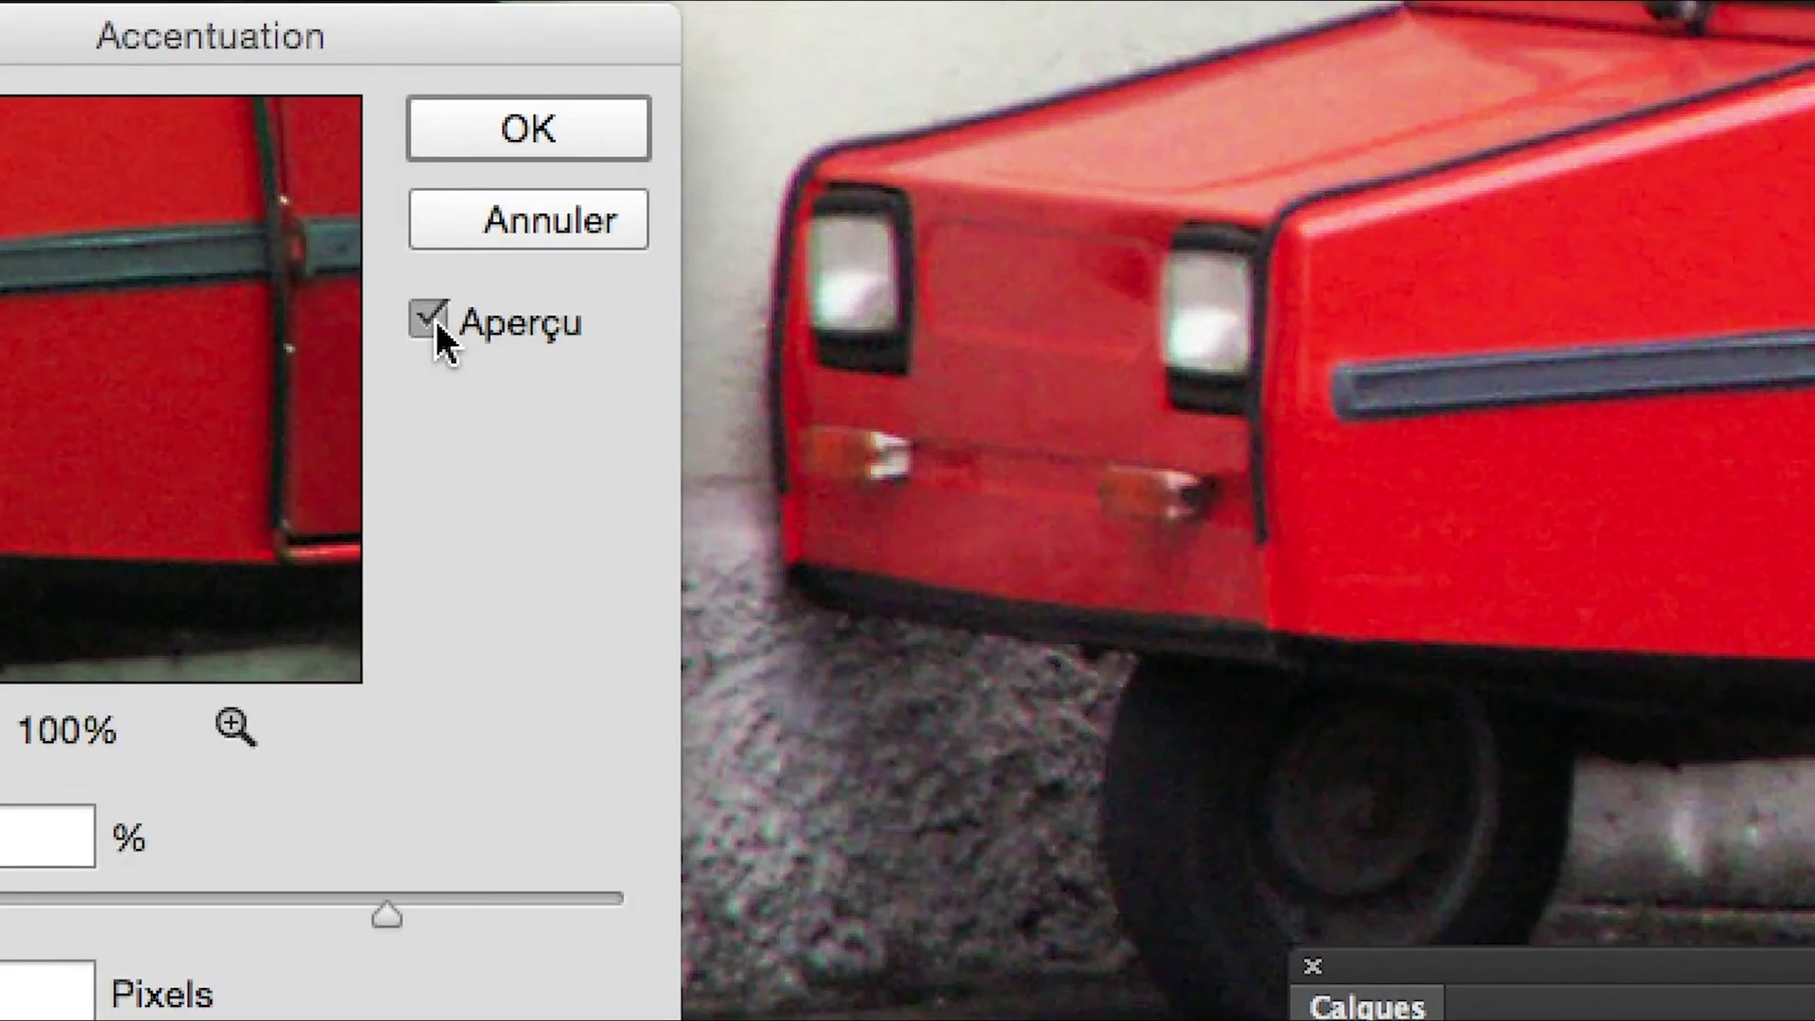
left_click(436, 326)
left_click(436, 327)
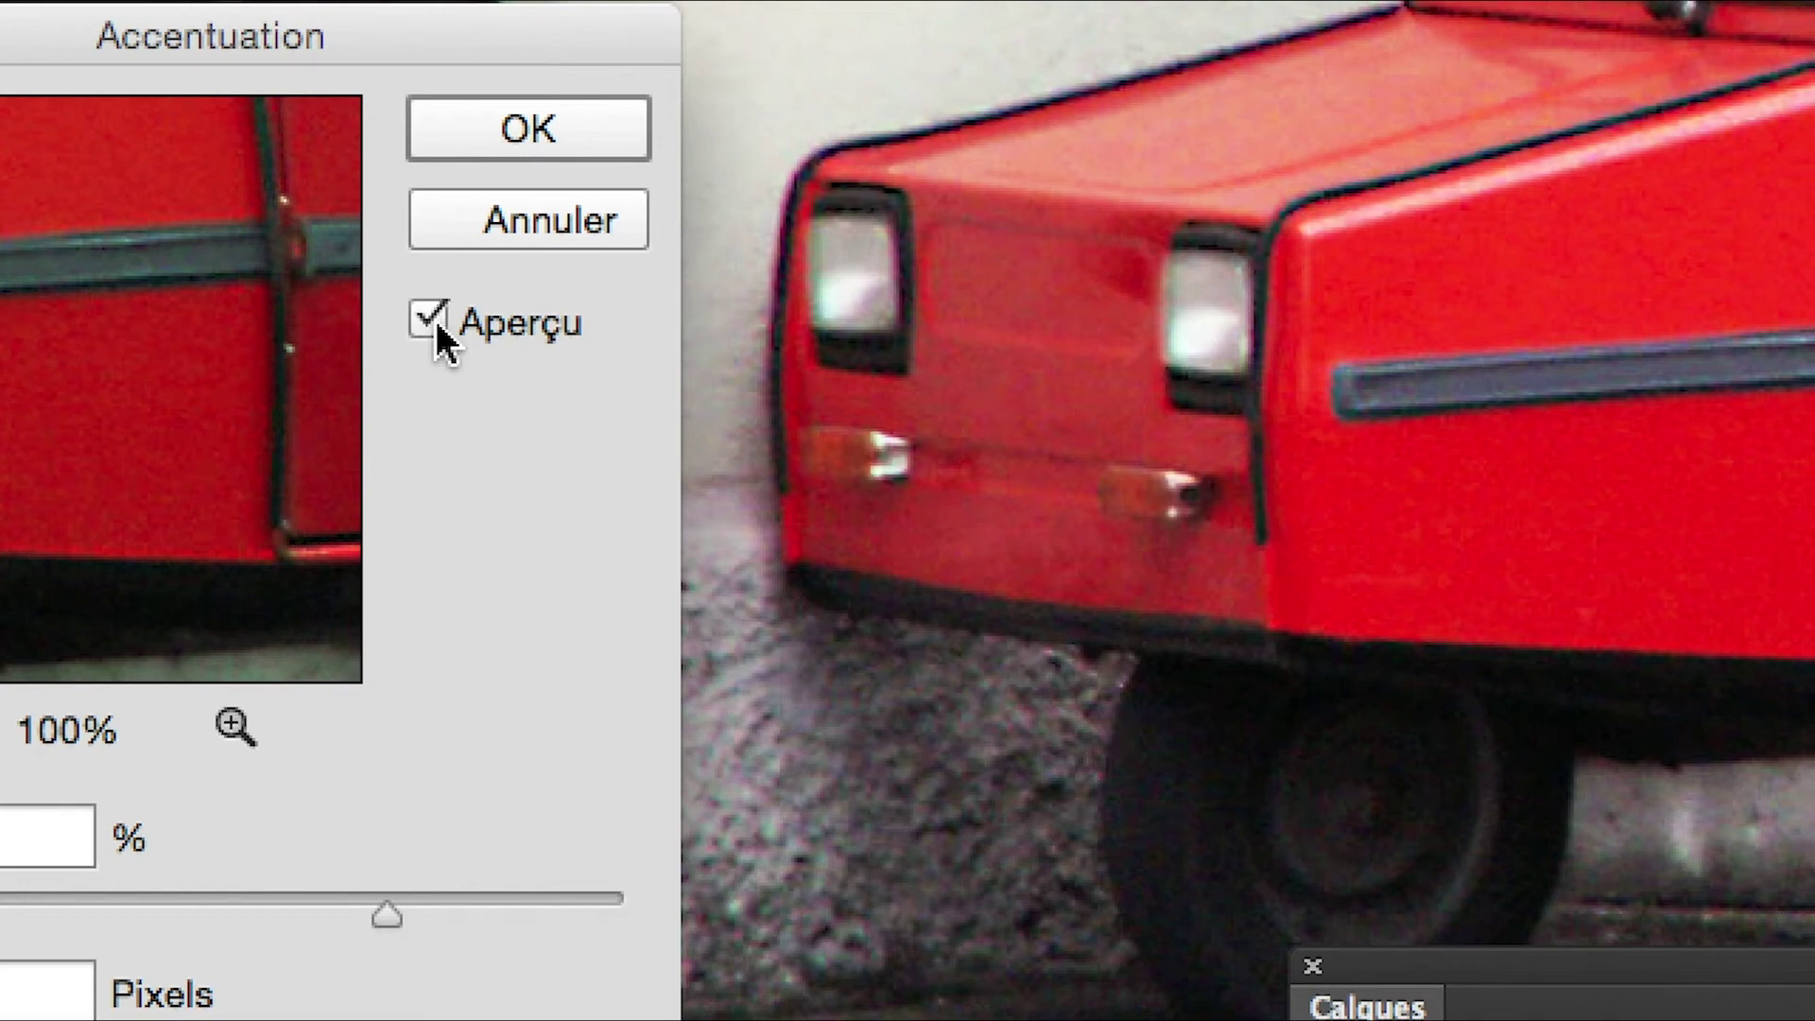
left_click(437, 326)
left_click(437, 326)
left_click(436, 326)
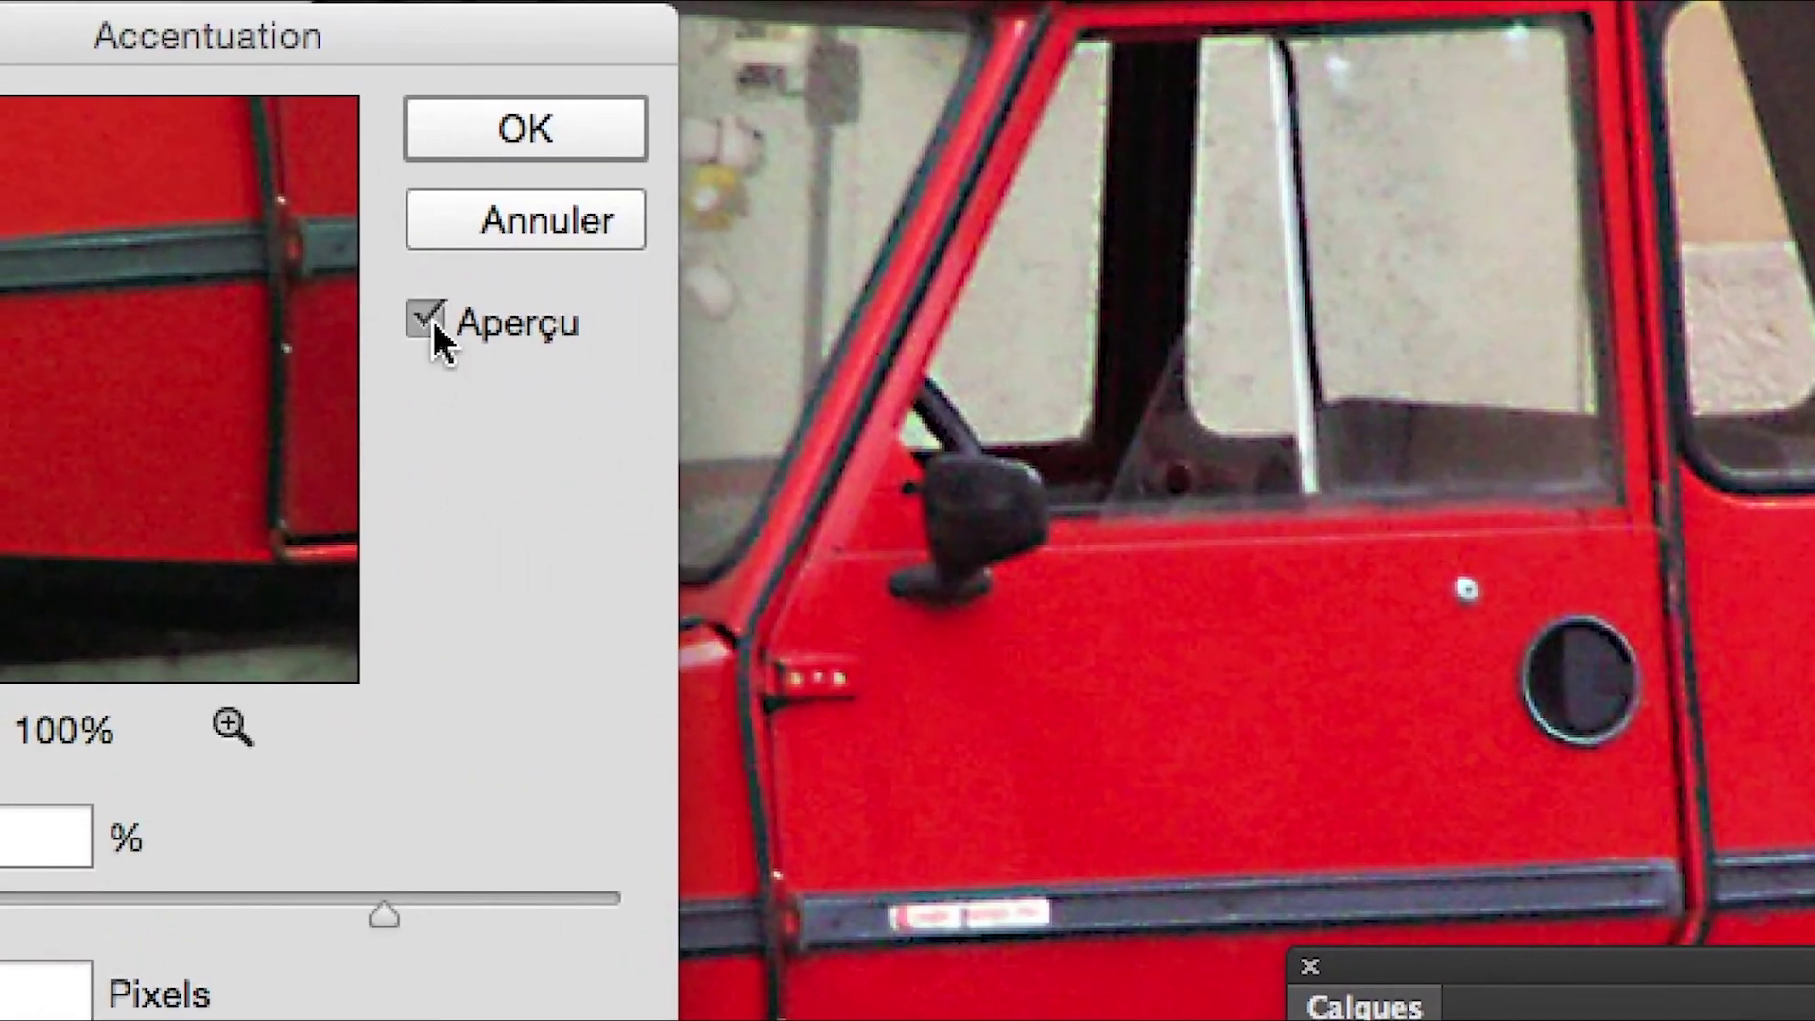
left_click(432, 321)
left_click(430, 322)
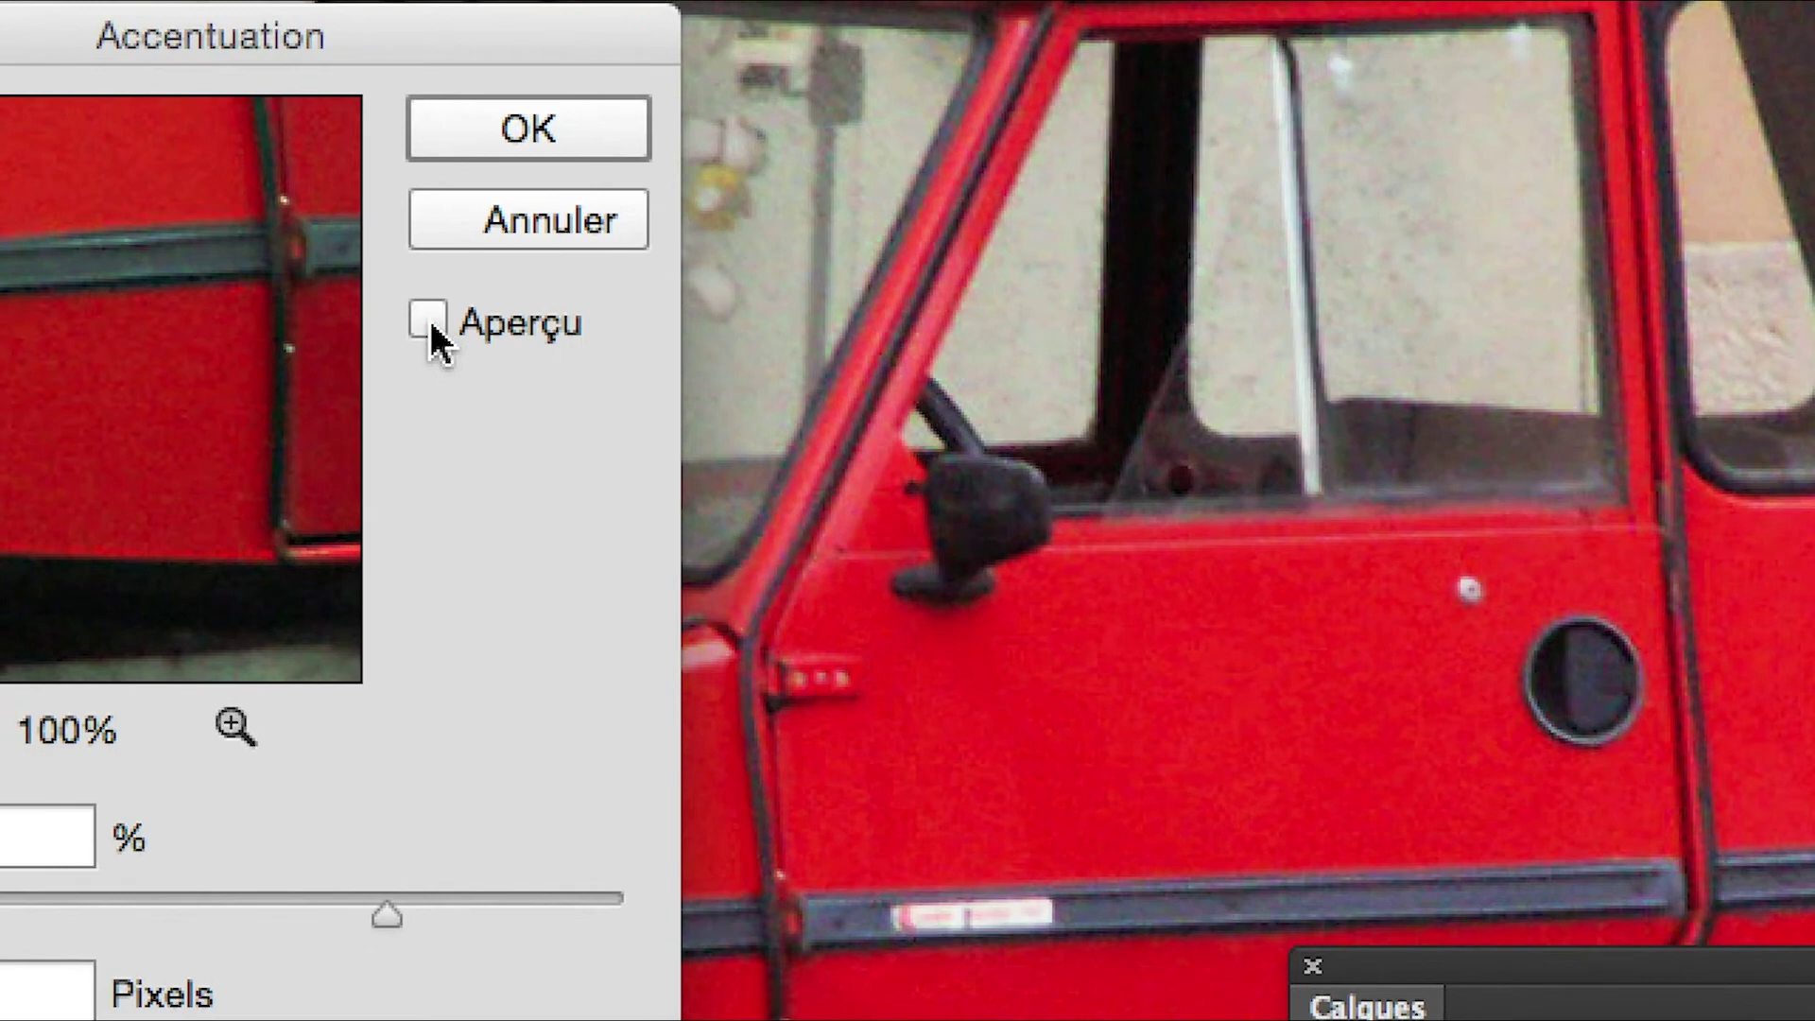
left_click(430, 321)
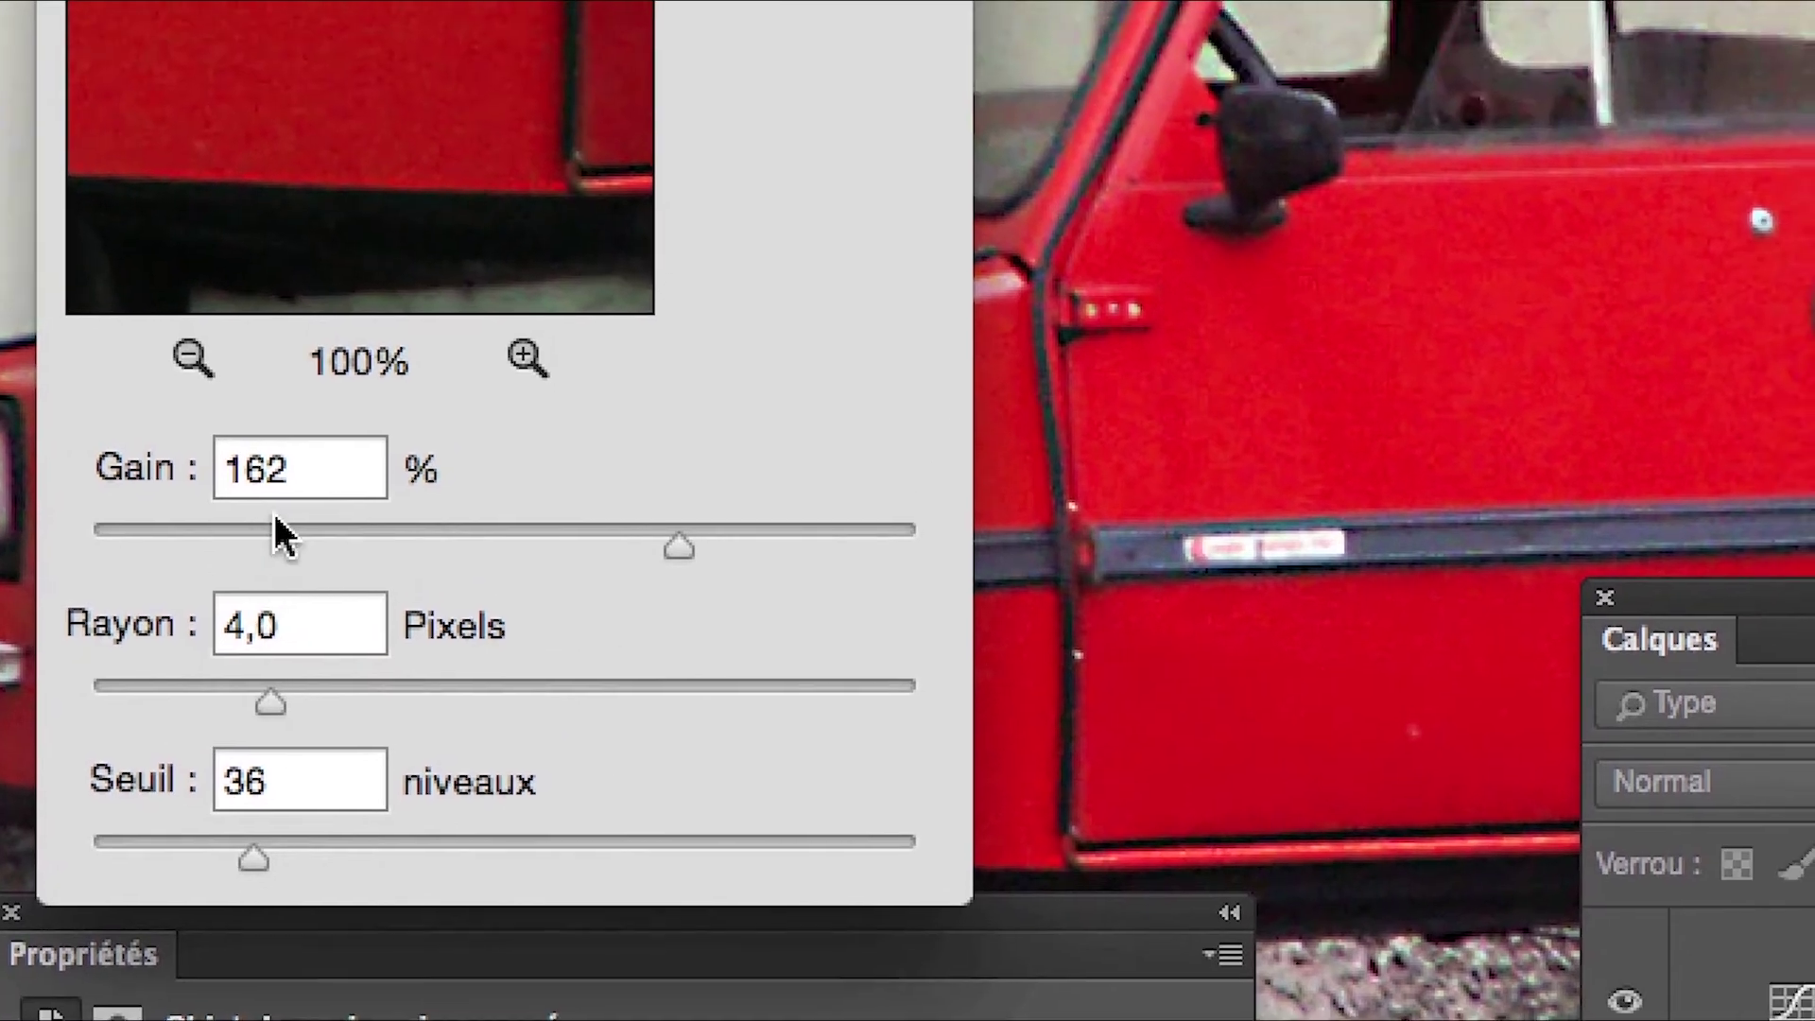
left_click_drag(280, 502, 216, 484)
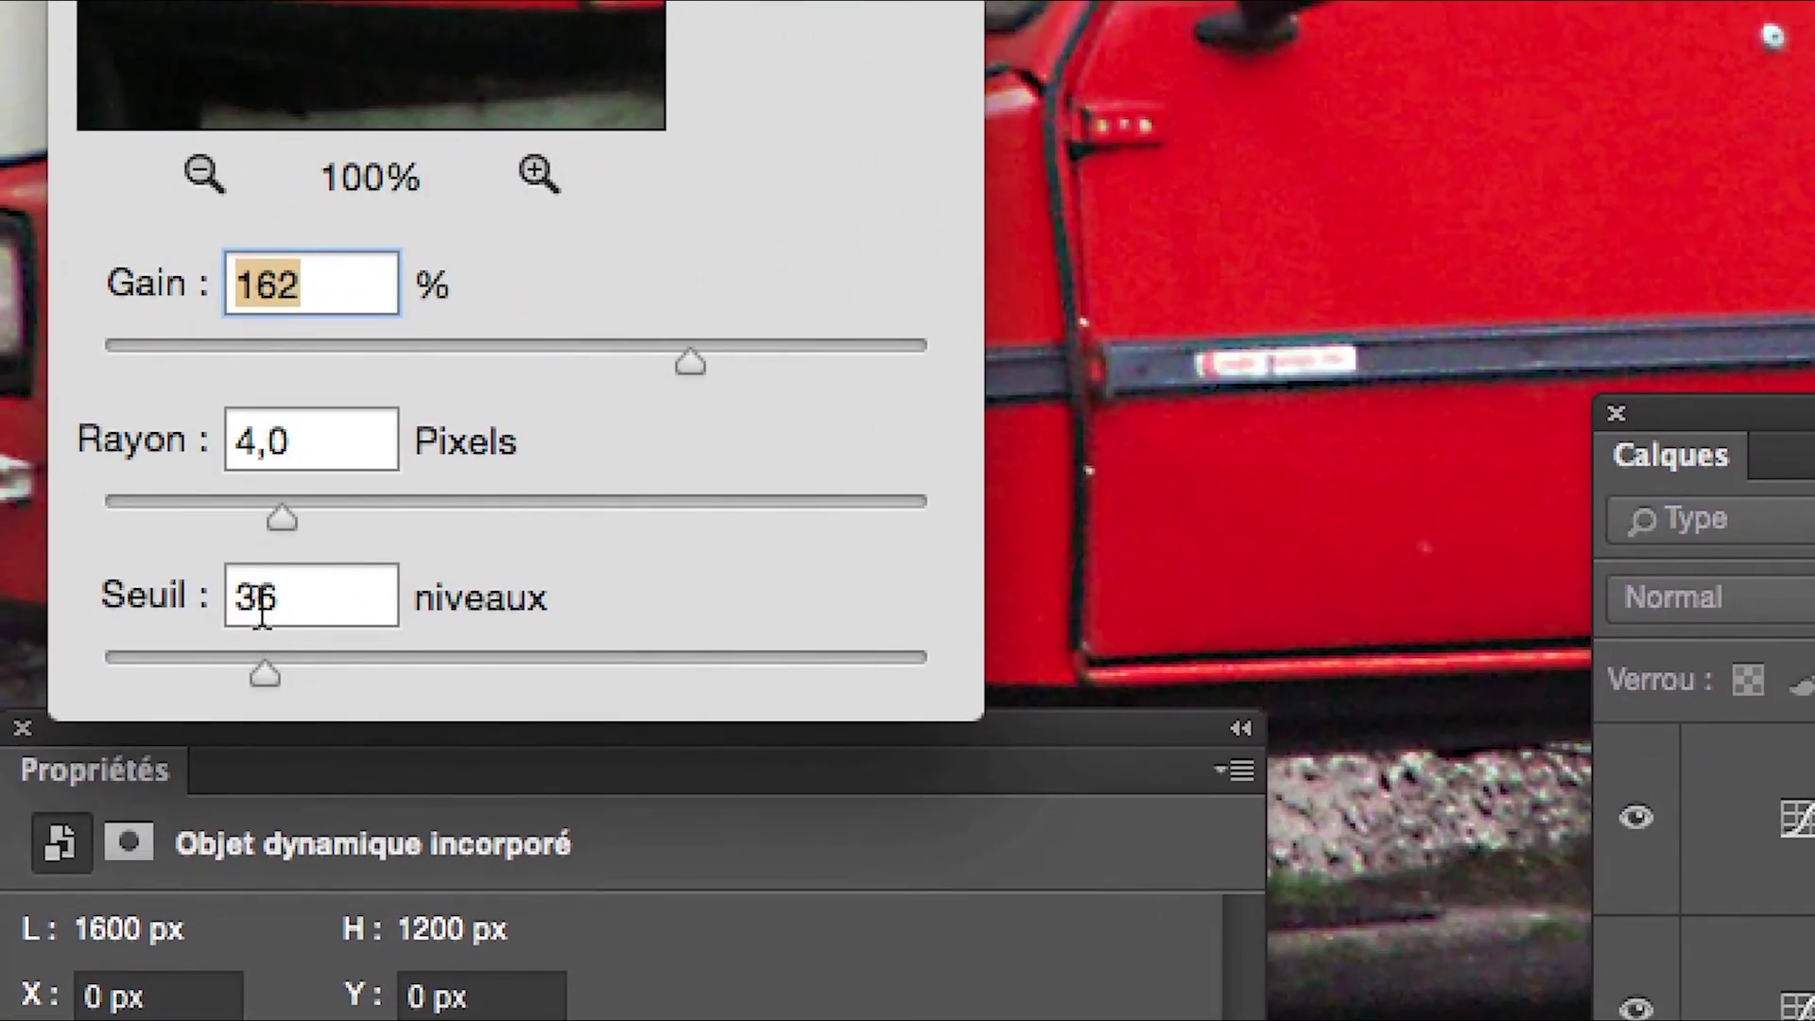
- Confirm Seuil 36 and Rayon 4,0, move the dialog off the car, and apply the Accentuation
left_click(269, 601)
double_click(269, 601)
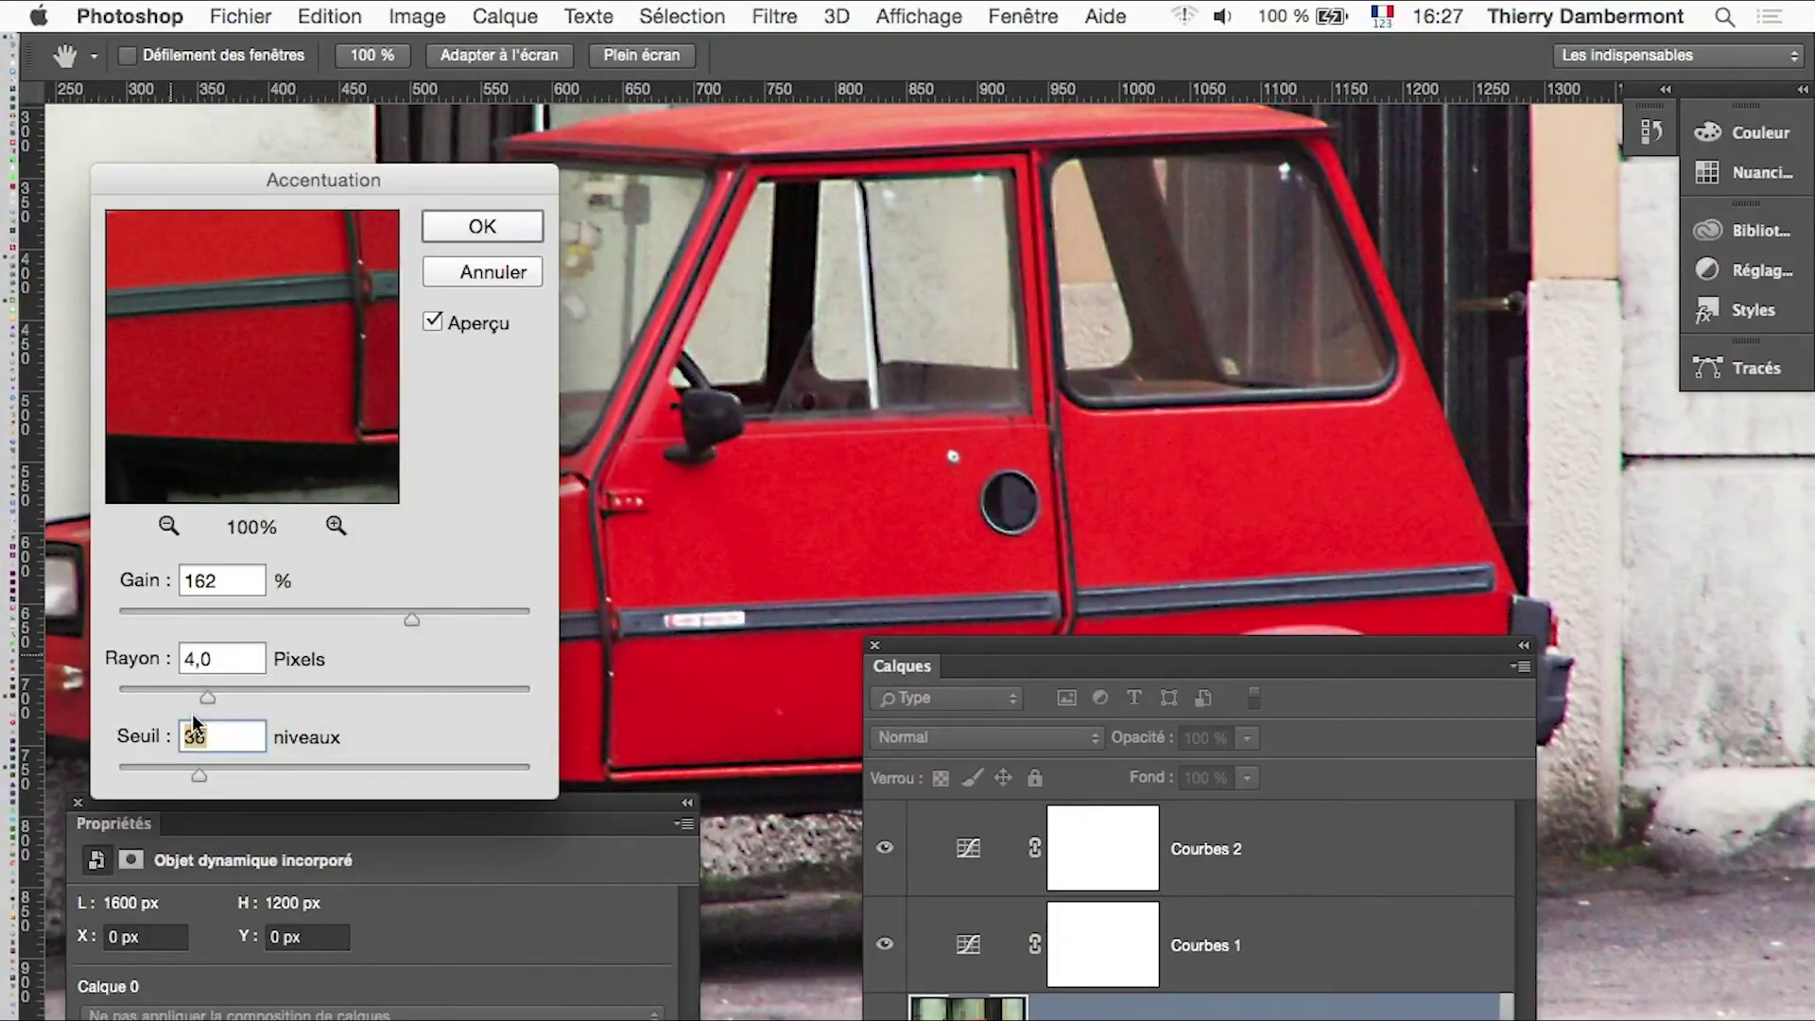
left_click_drag(393, 177, 1564, 142)
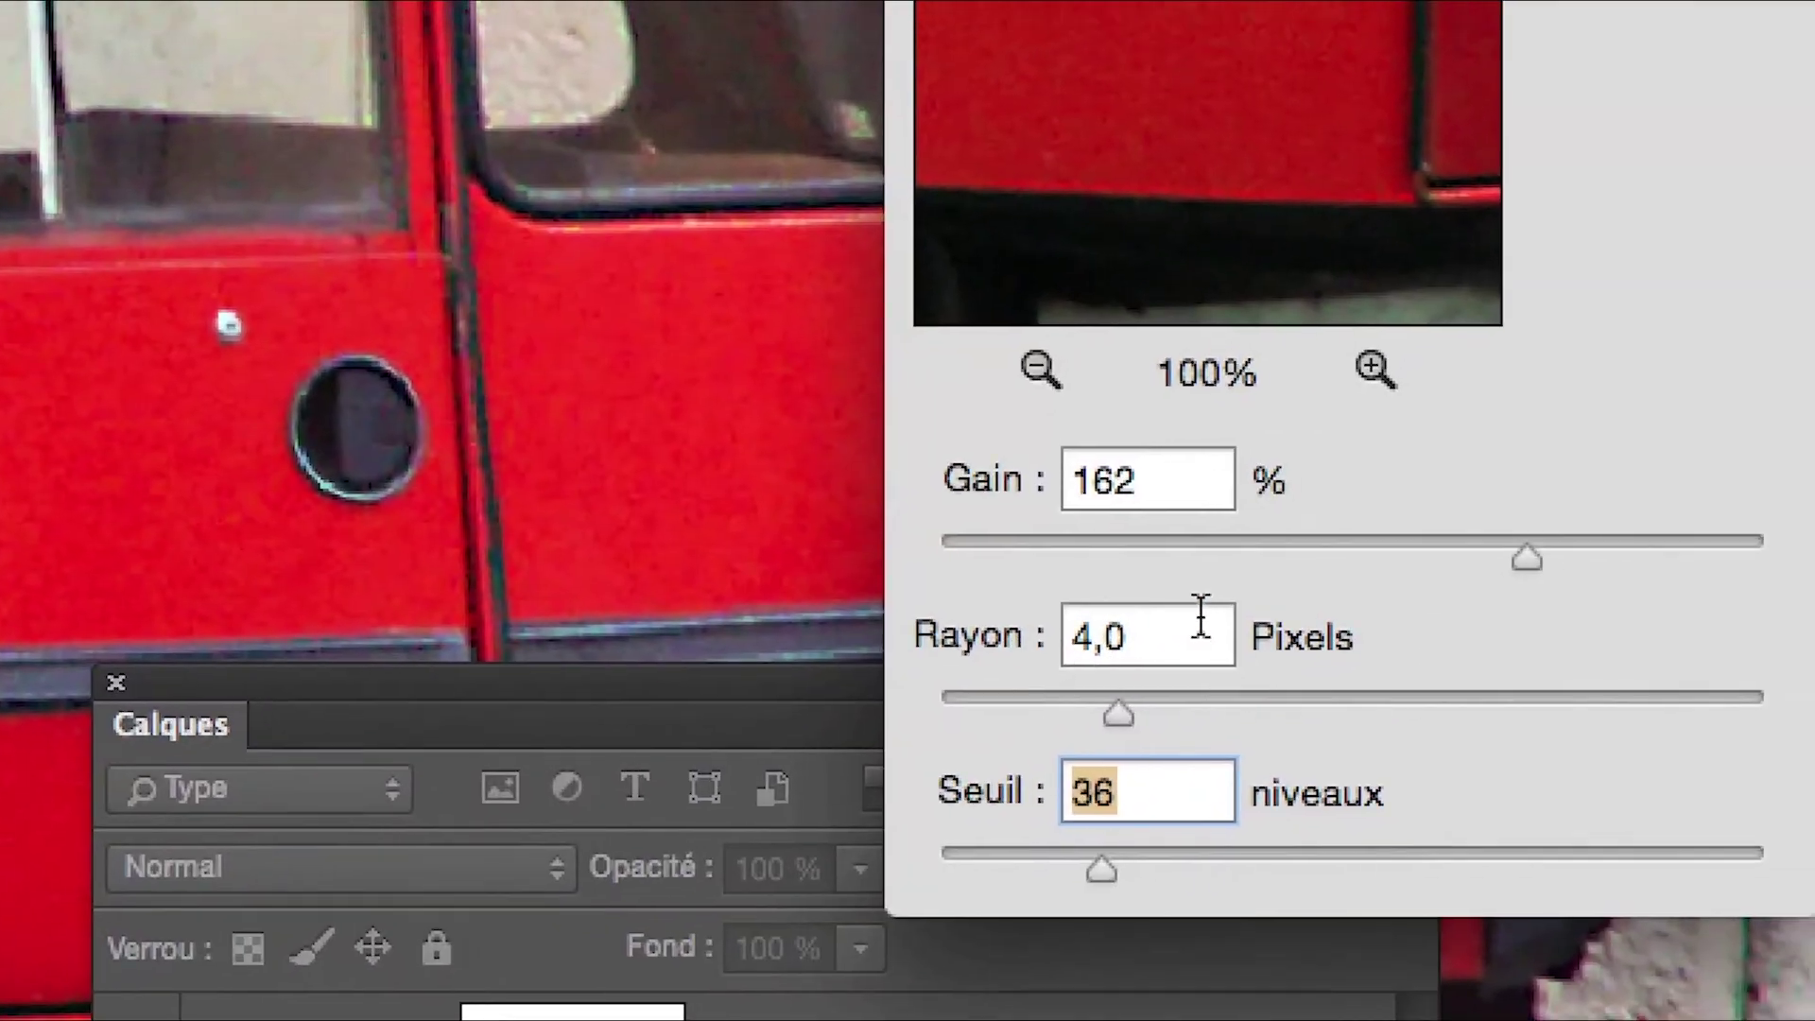
left_click_drag(1200, 624, 1056, 643)
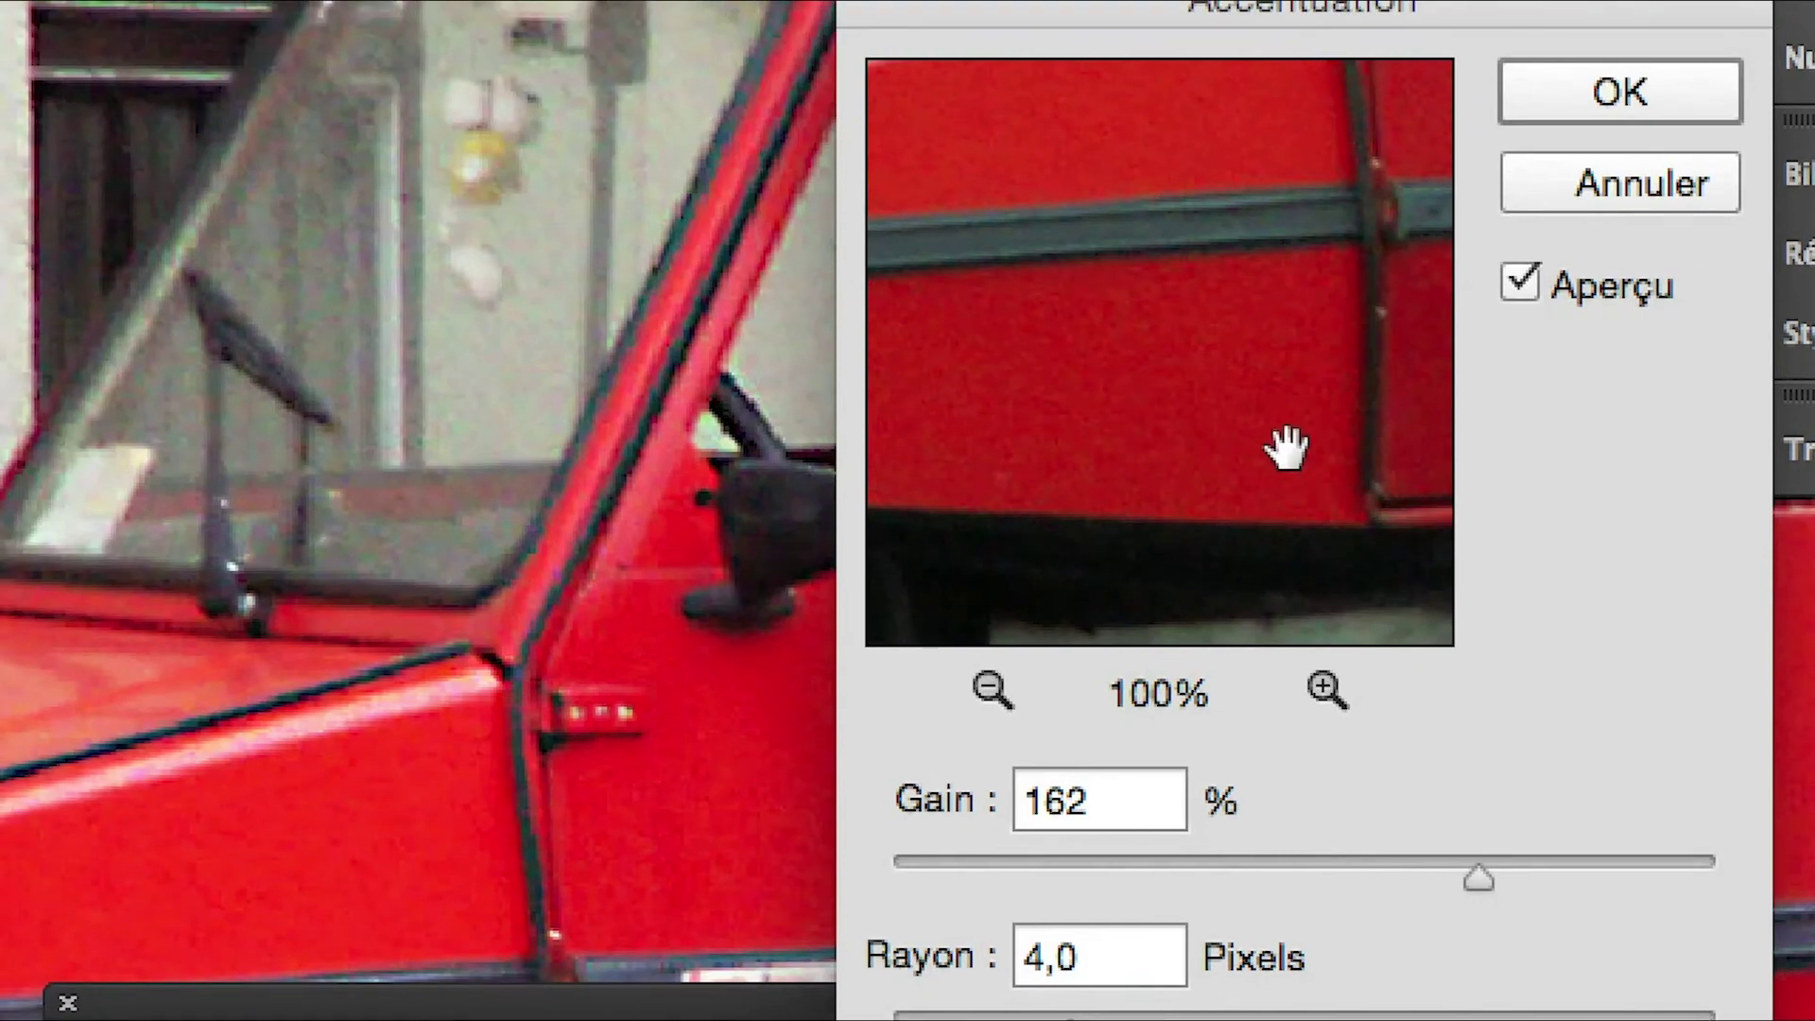
mouse_move(1288, 447)
left_mouse_down()
mouse_move(1260, 442)
mouse_move(1329, 518)
left_mouse_up()
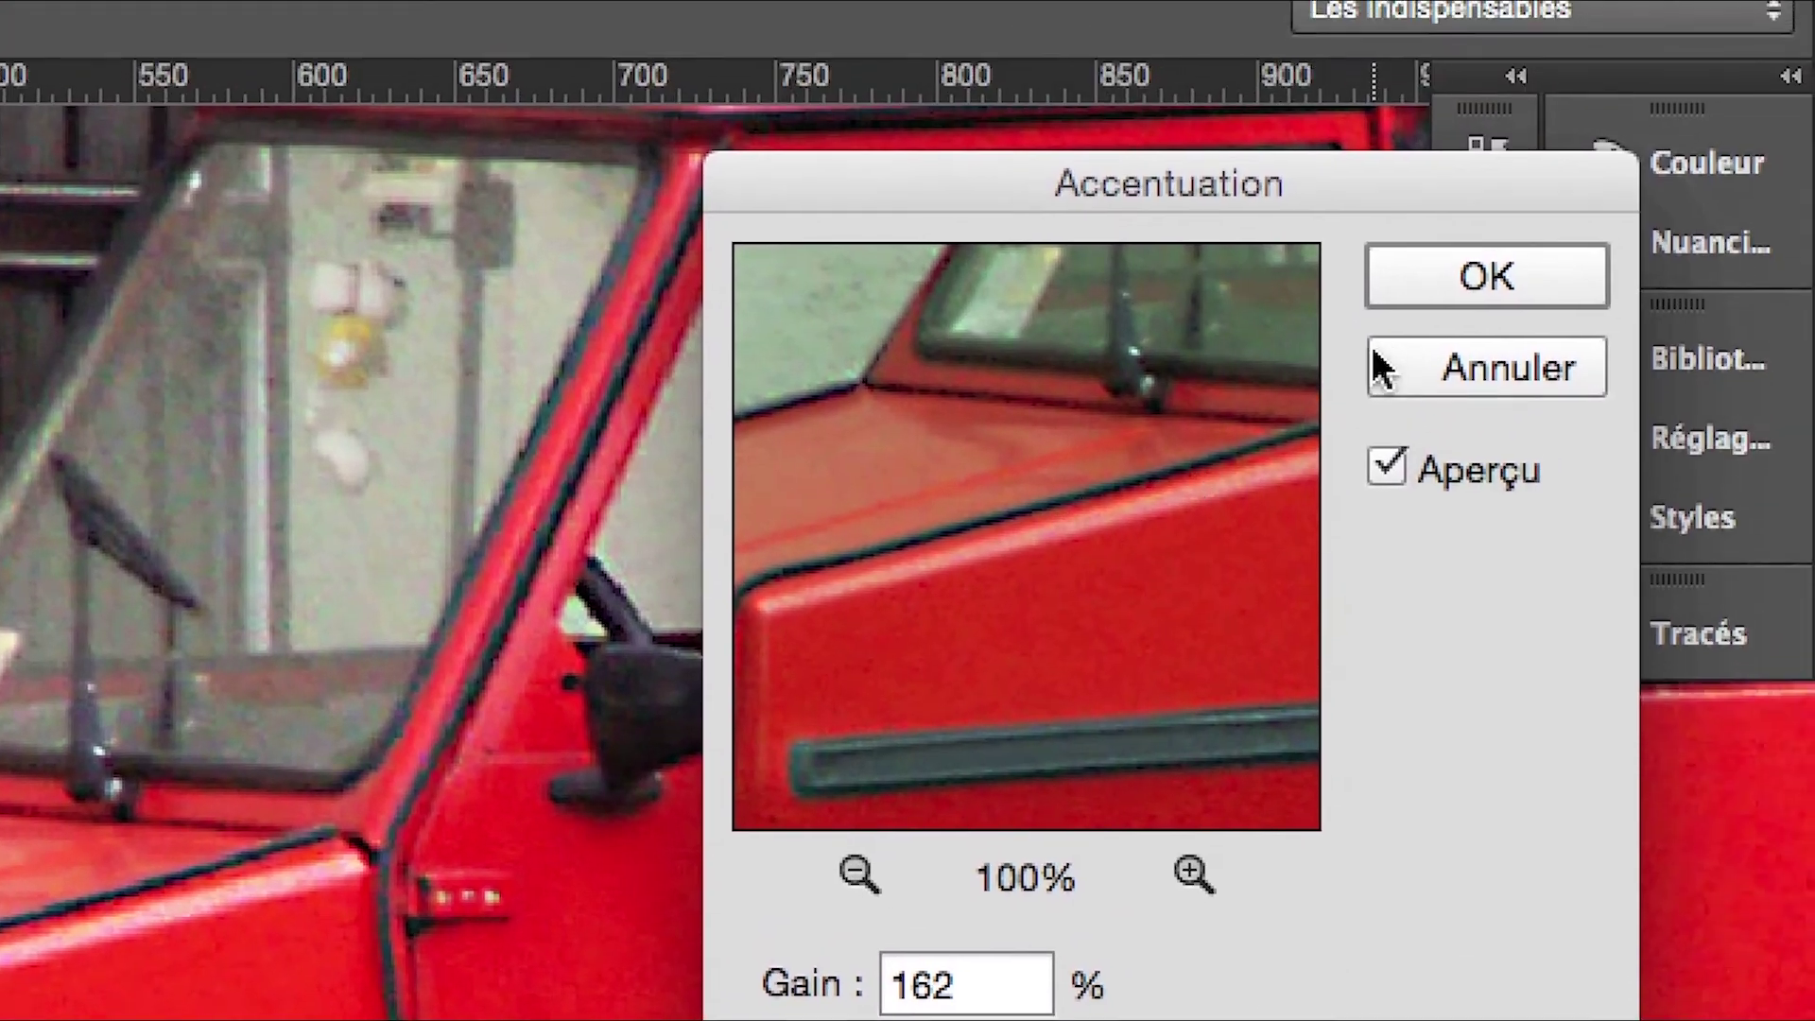
left_click(1390, 293)
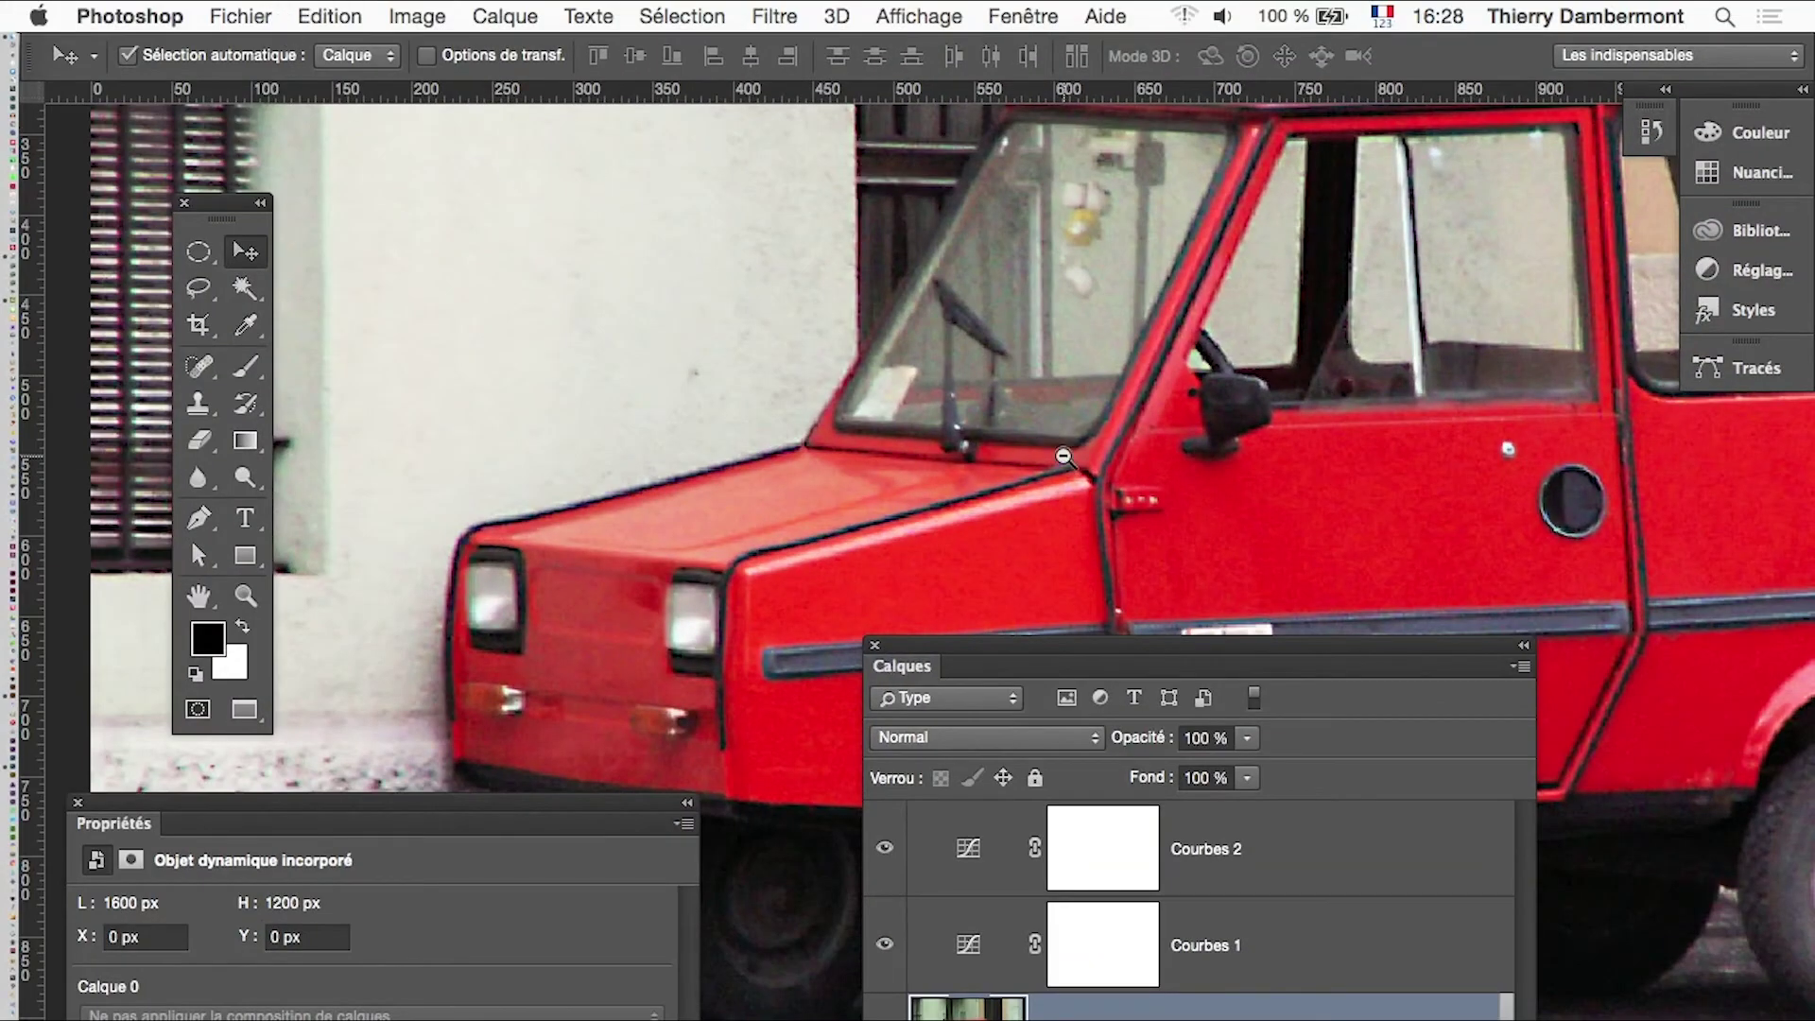
- Zoom out to the whole car and save the sharpened photo with Fichier > Enregistrer
left_click(1063, 457)
left_click(1067, 492)
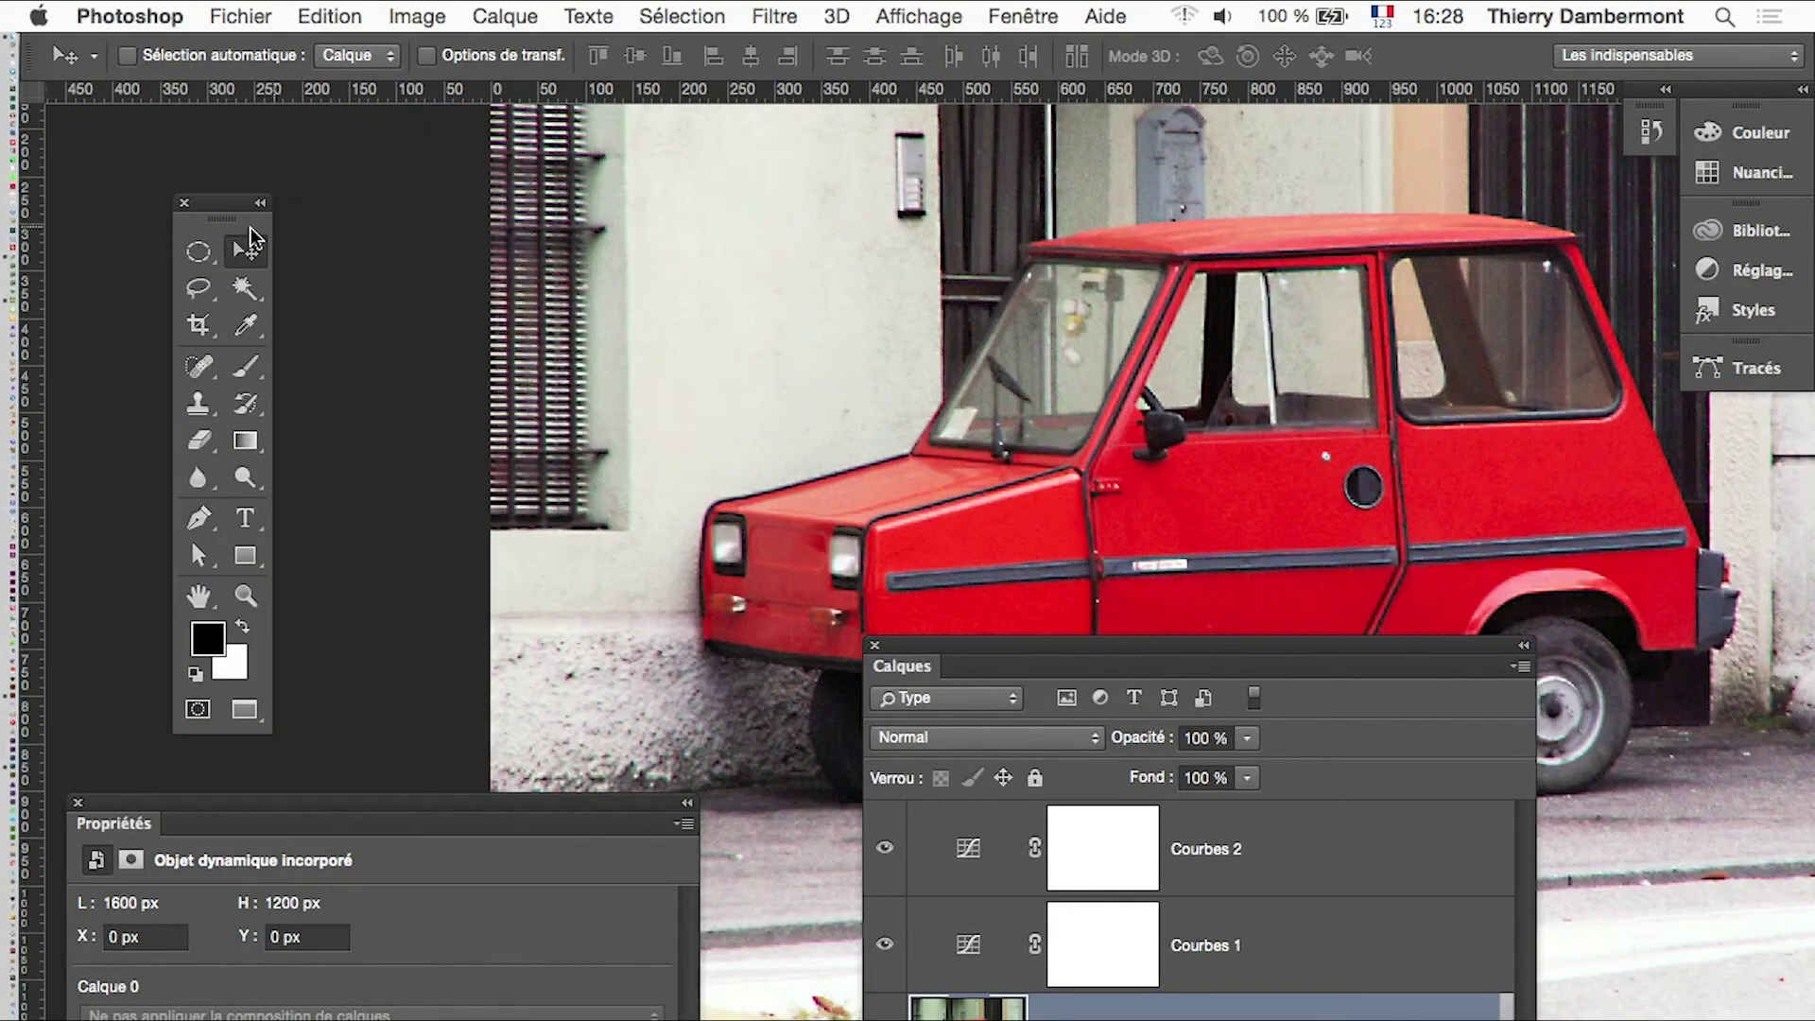
left_click(241, 16)
left_click(301, 276)
key("super+Tab")
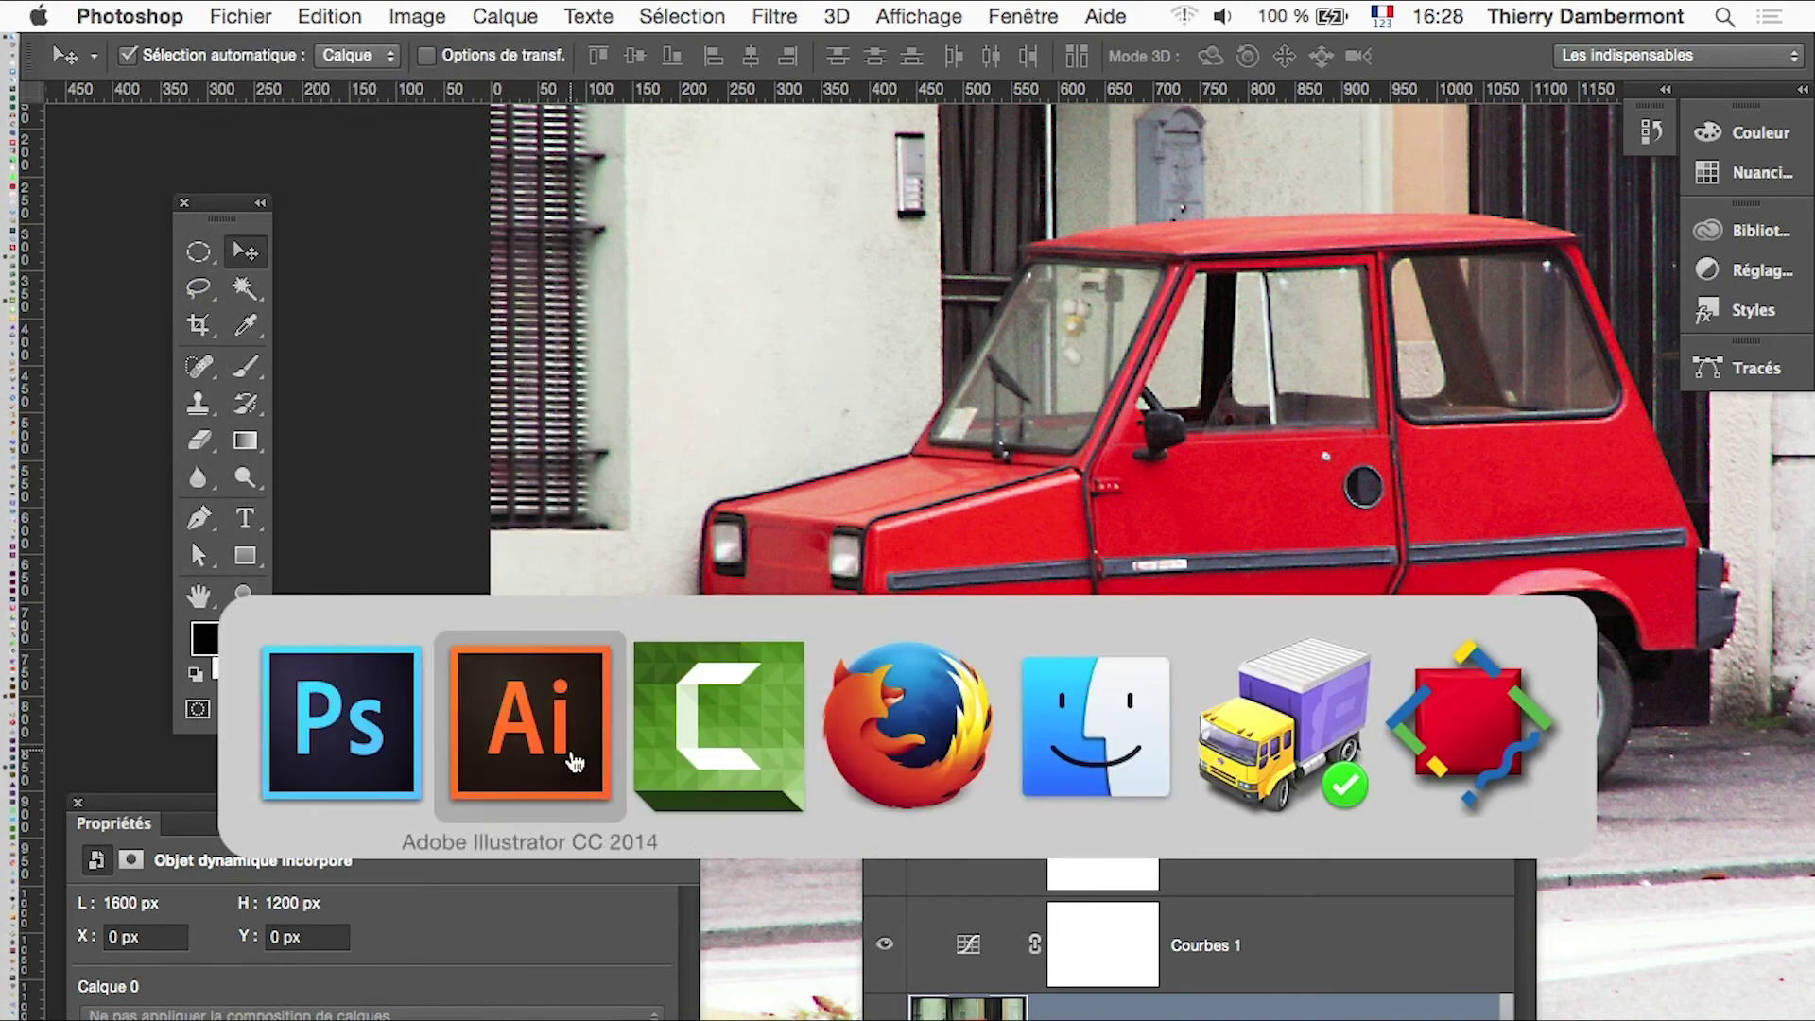
key("super+Tab")
key("super+Tab")
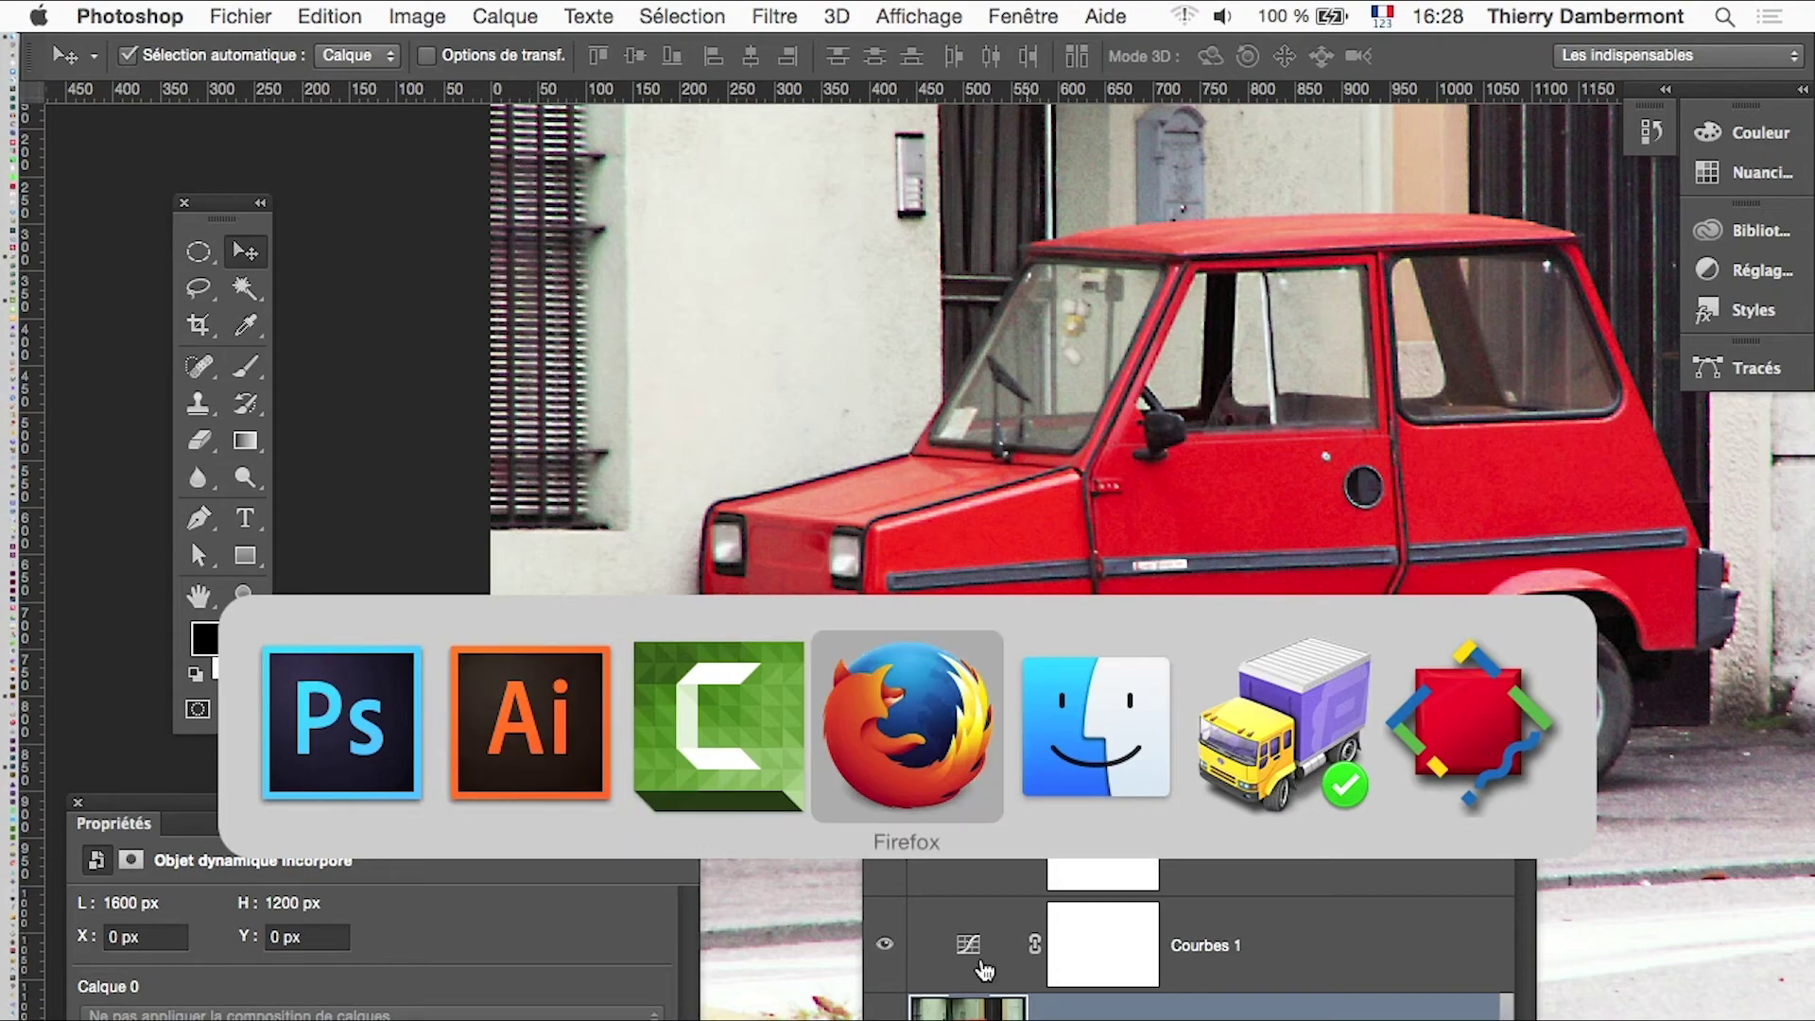
key("super+Tab")
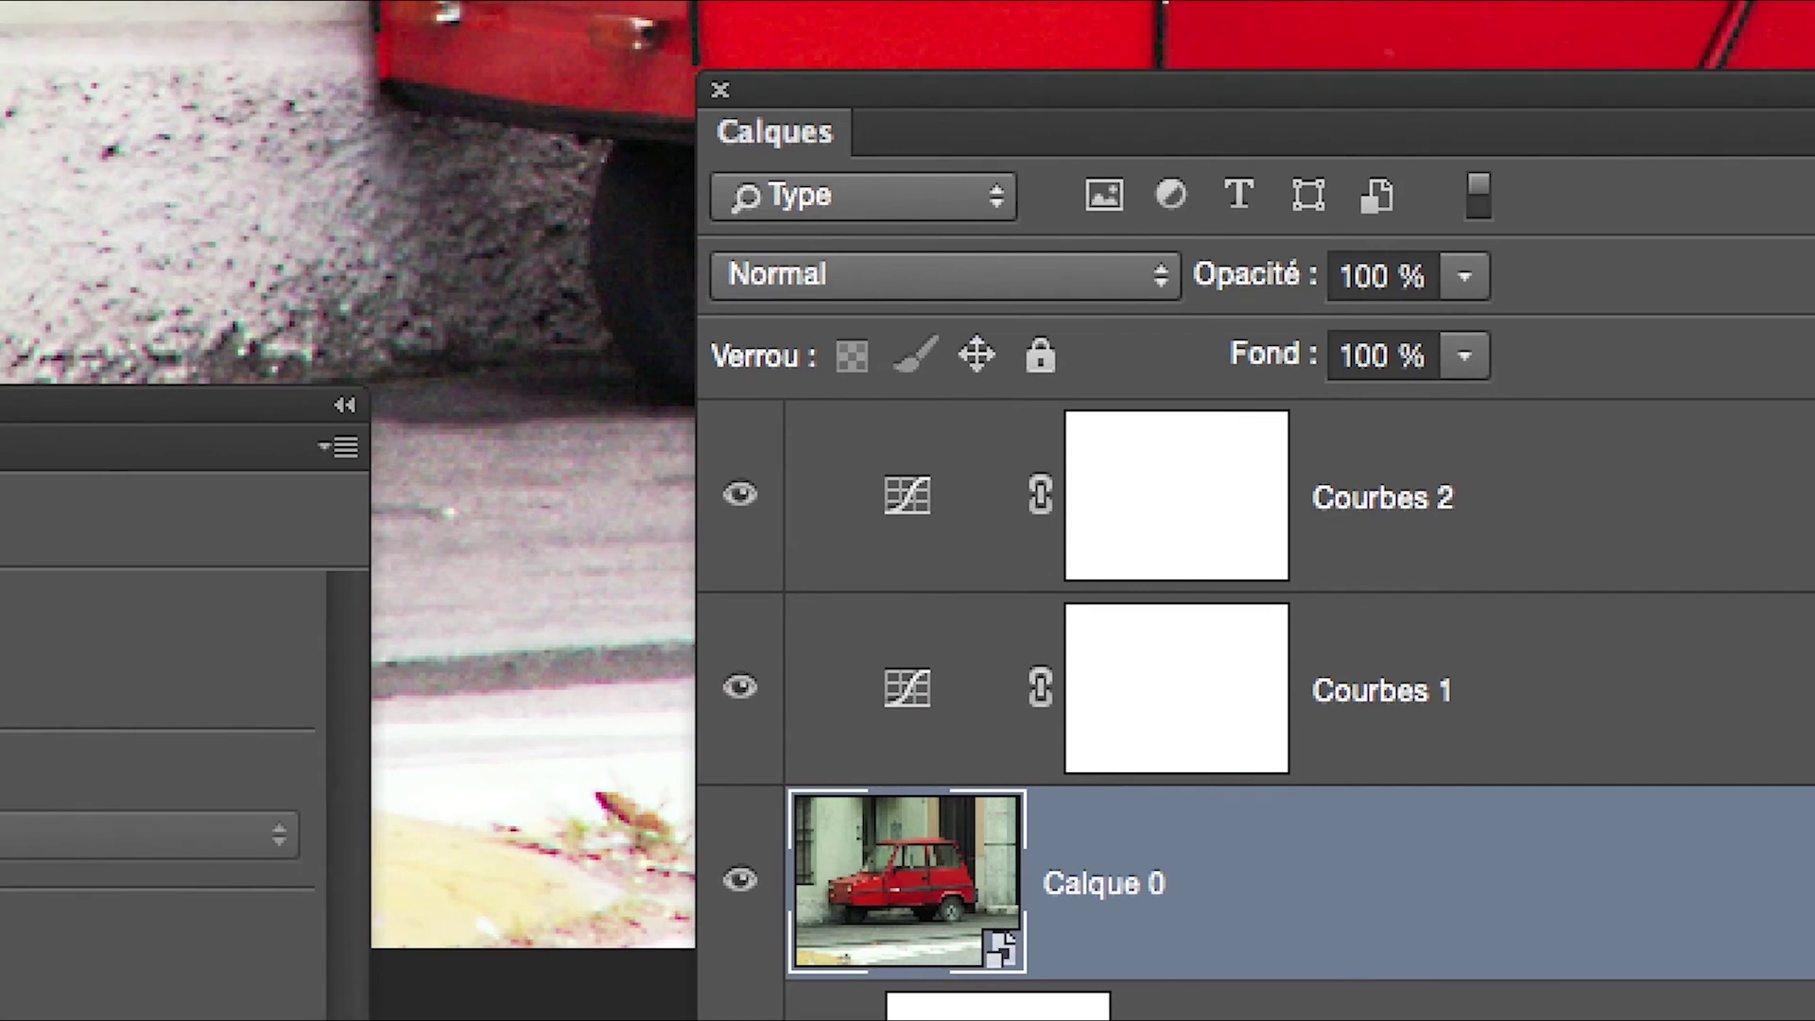
- Review the Accentuation smart filter and toggle Courbes 1 and 2, leaving everything unchanged
key("super+alt+f")
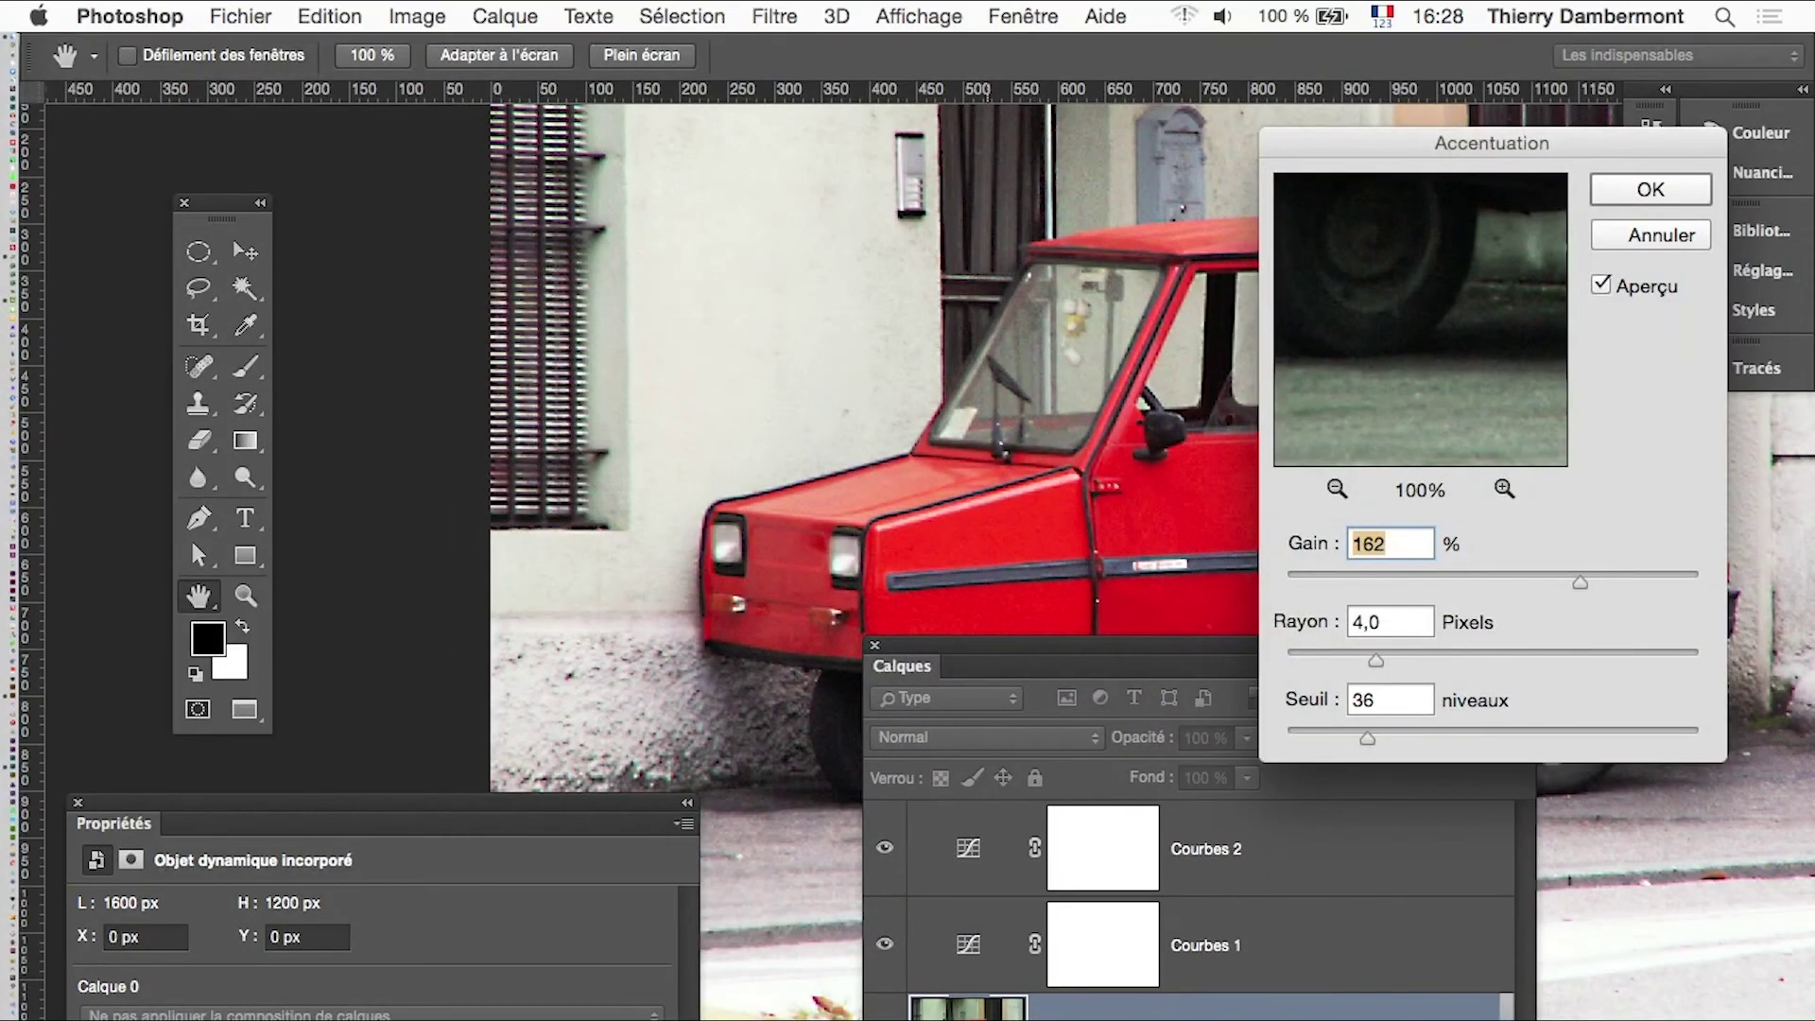
left_click(1644, 238)
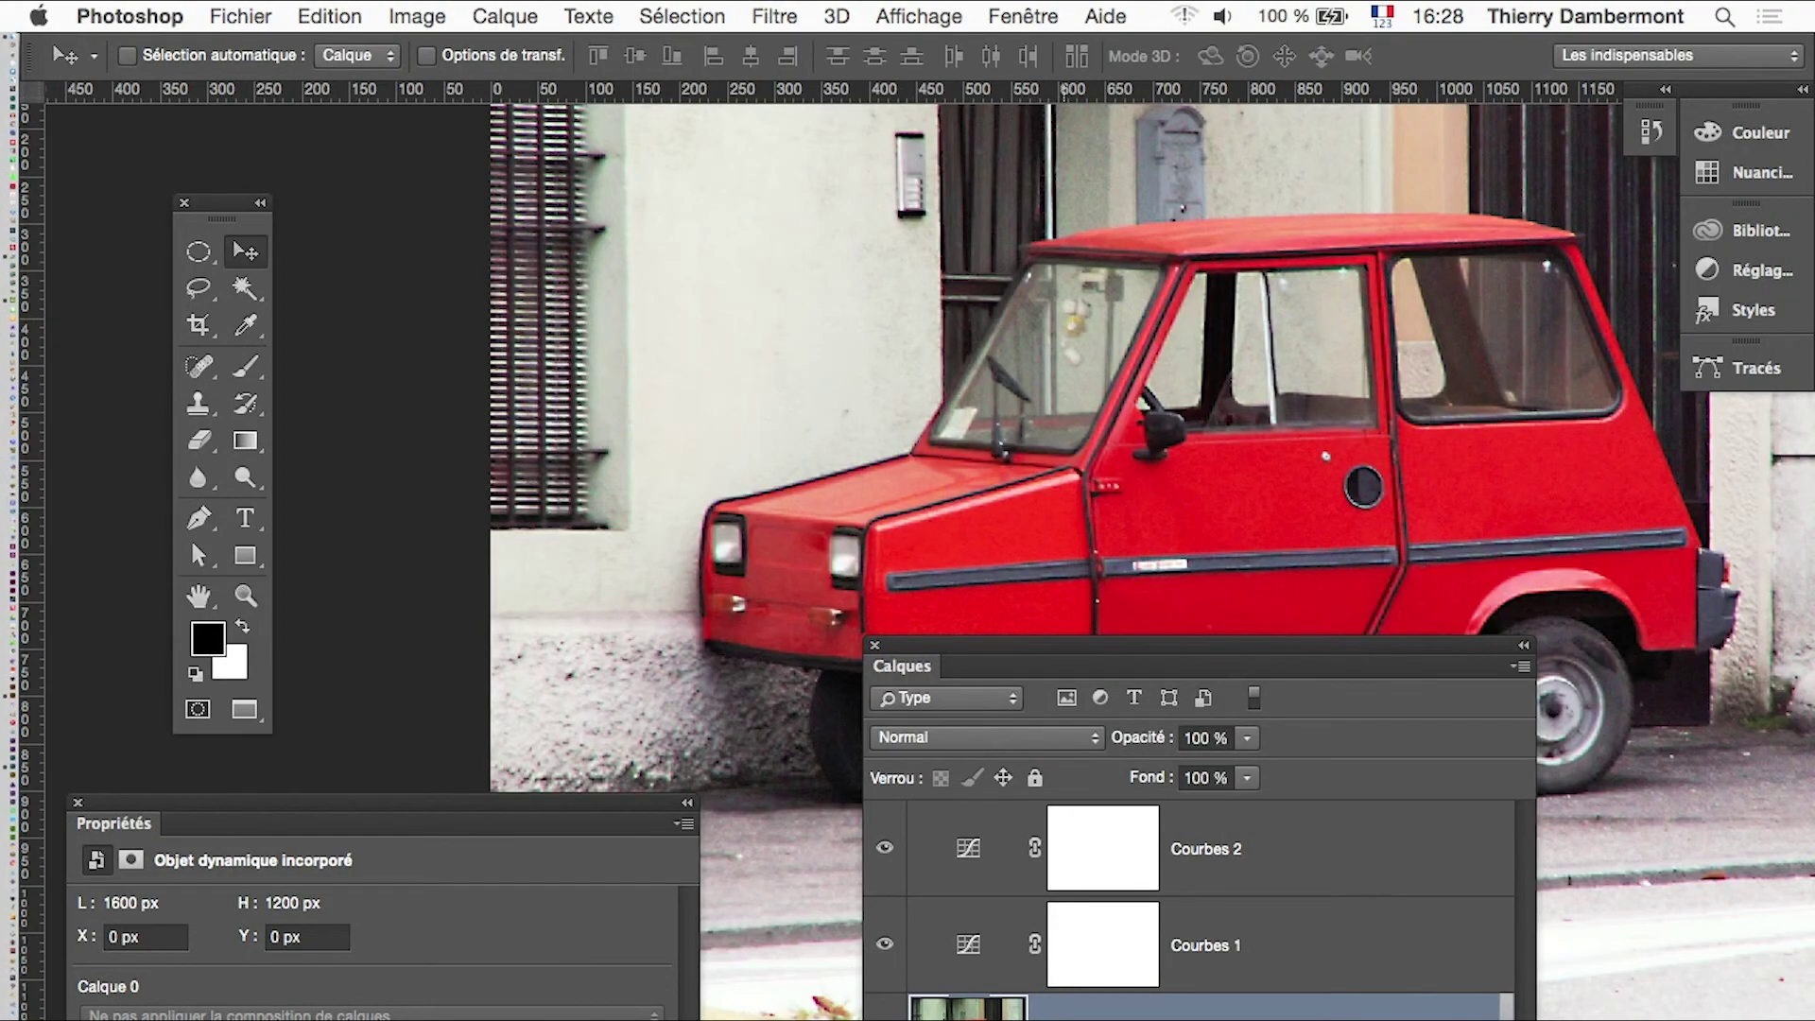
left_click(886, 852)
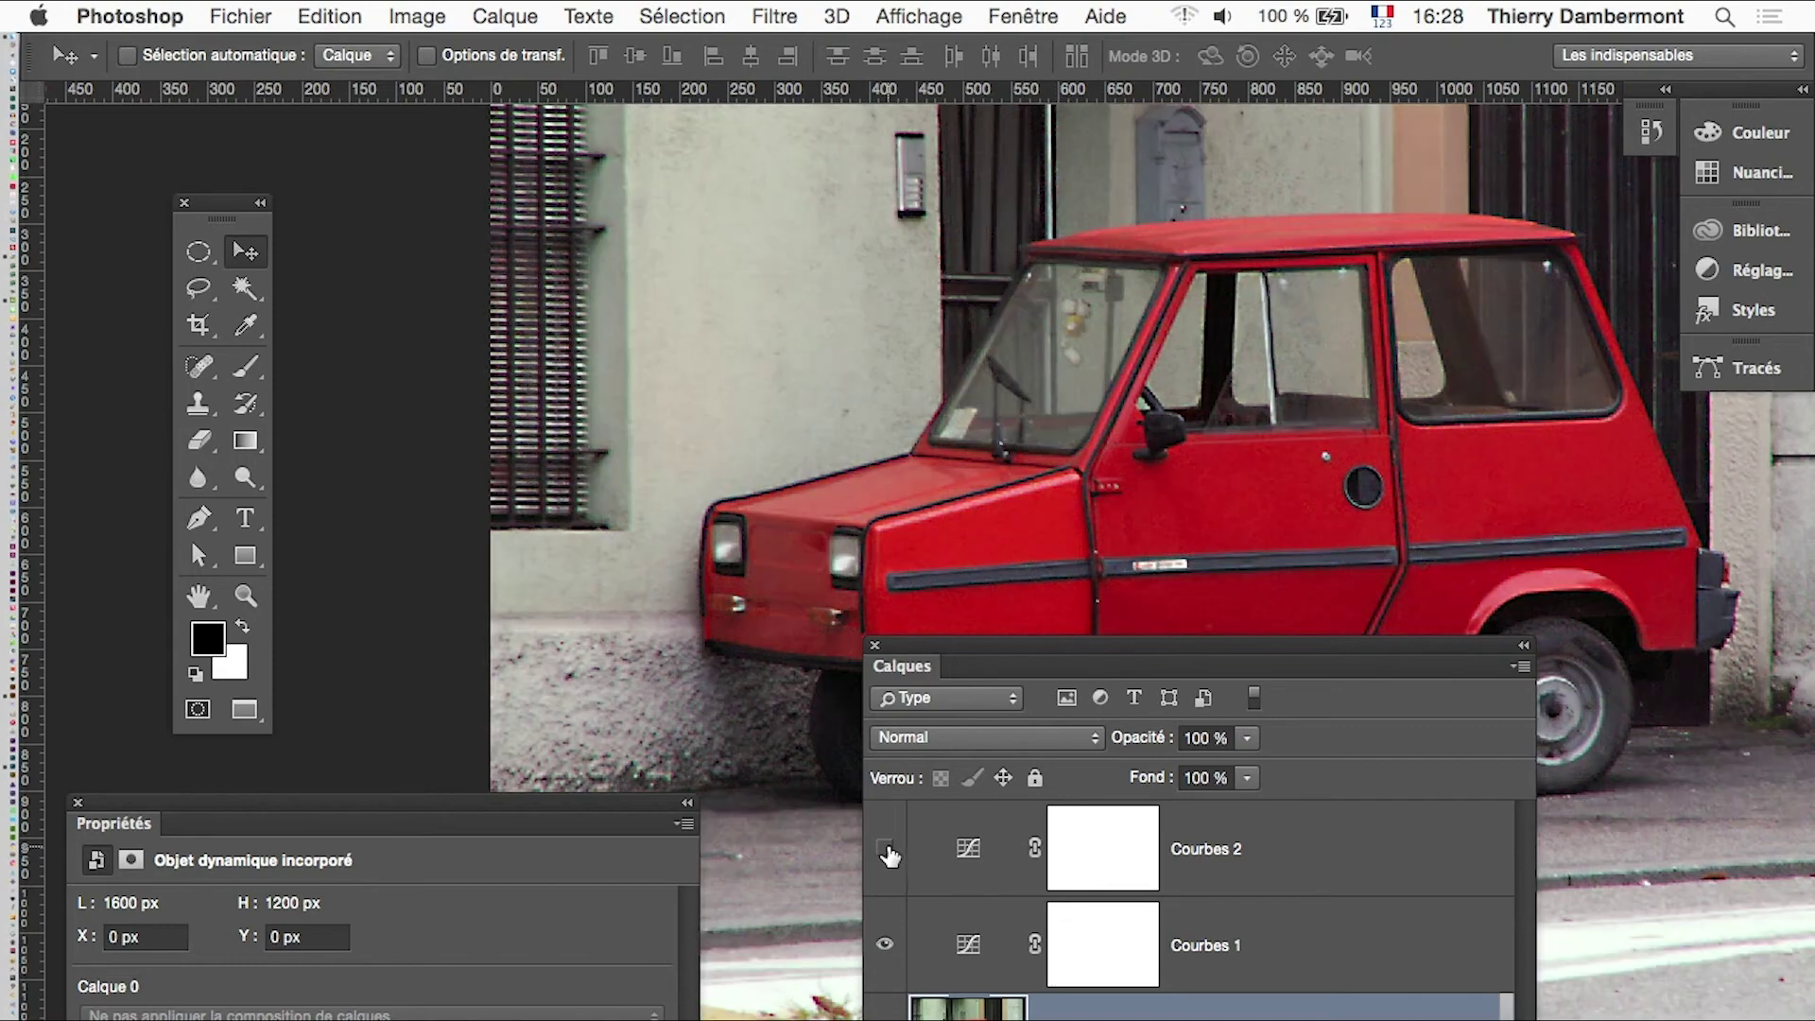
left_click(882, 941)
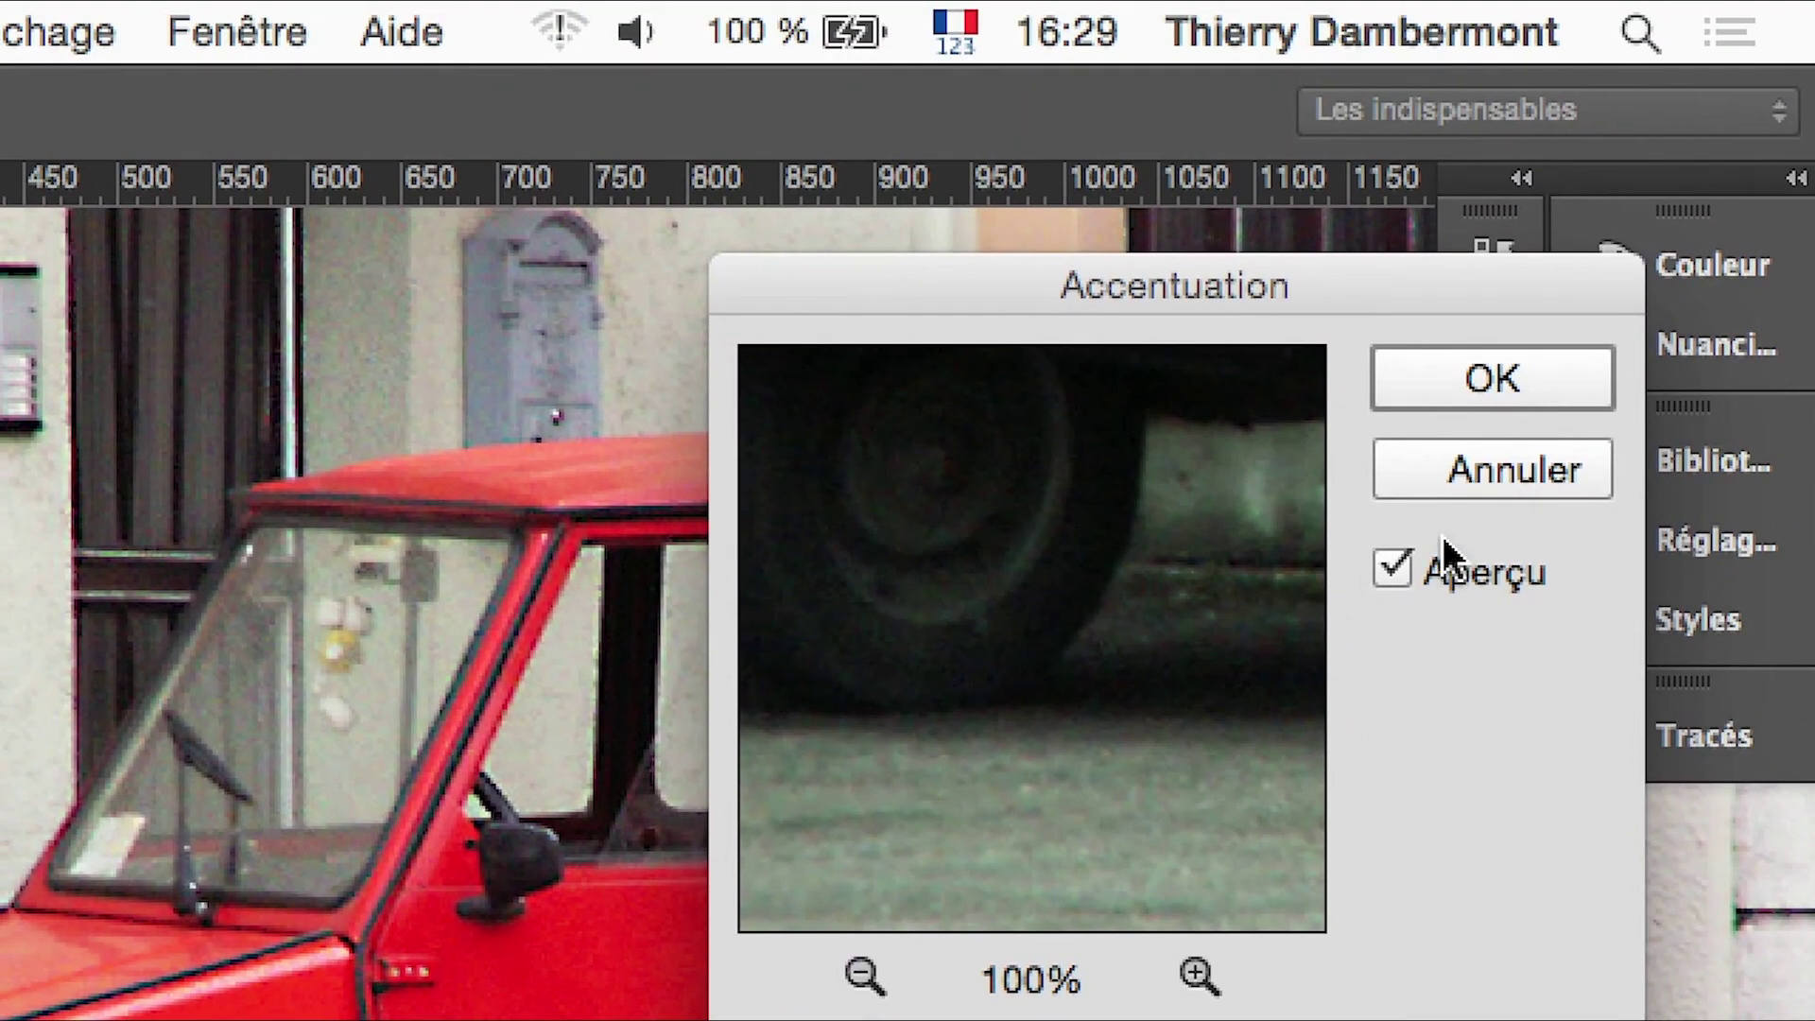
left_click(1451, 498)
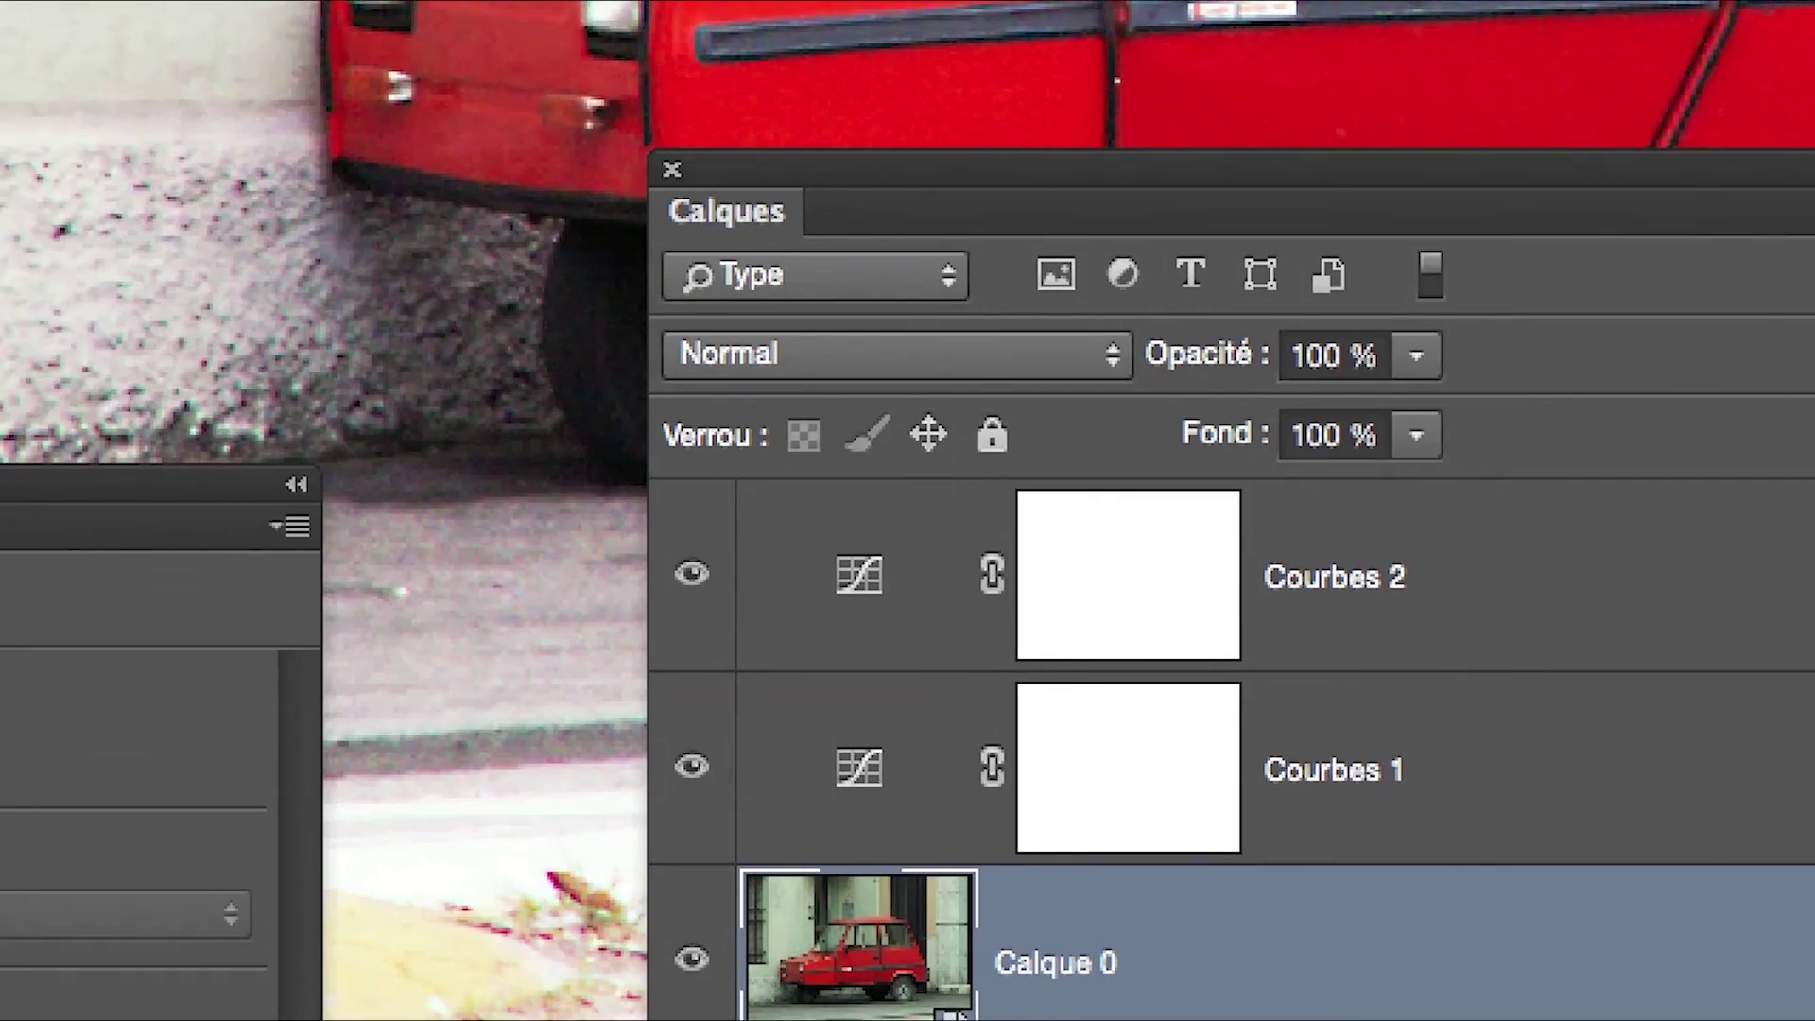
key("ctrl+z")
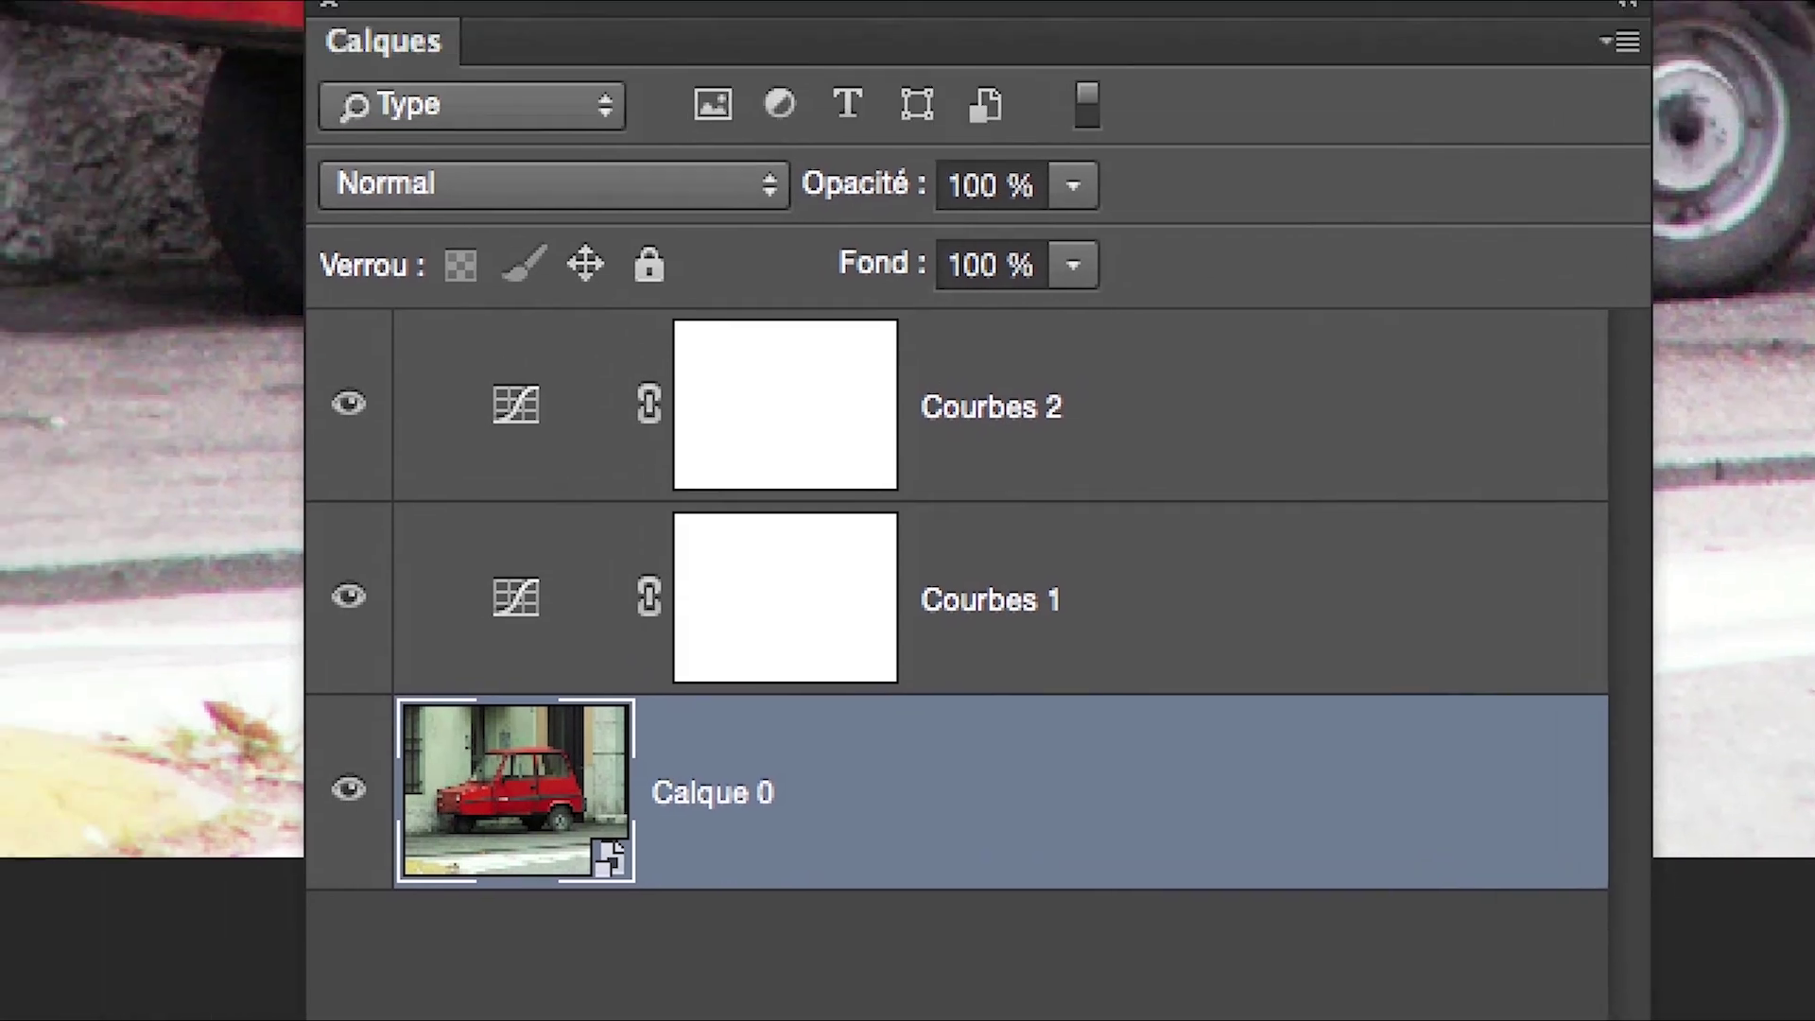
key("ctrl+z")
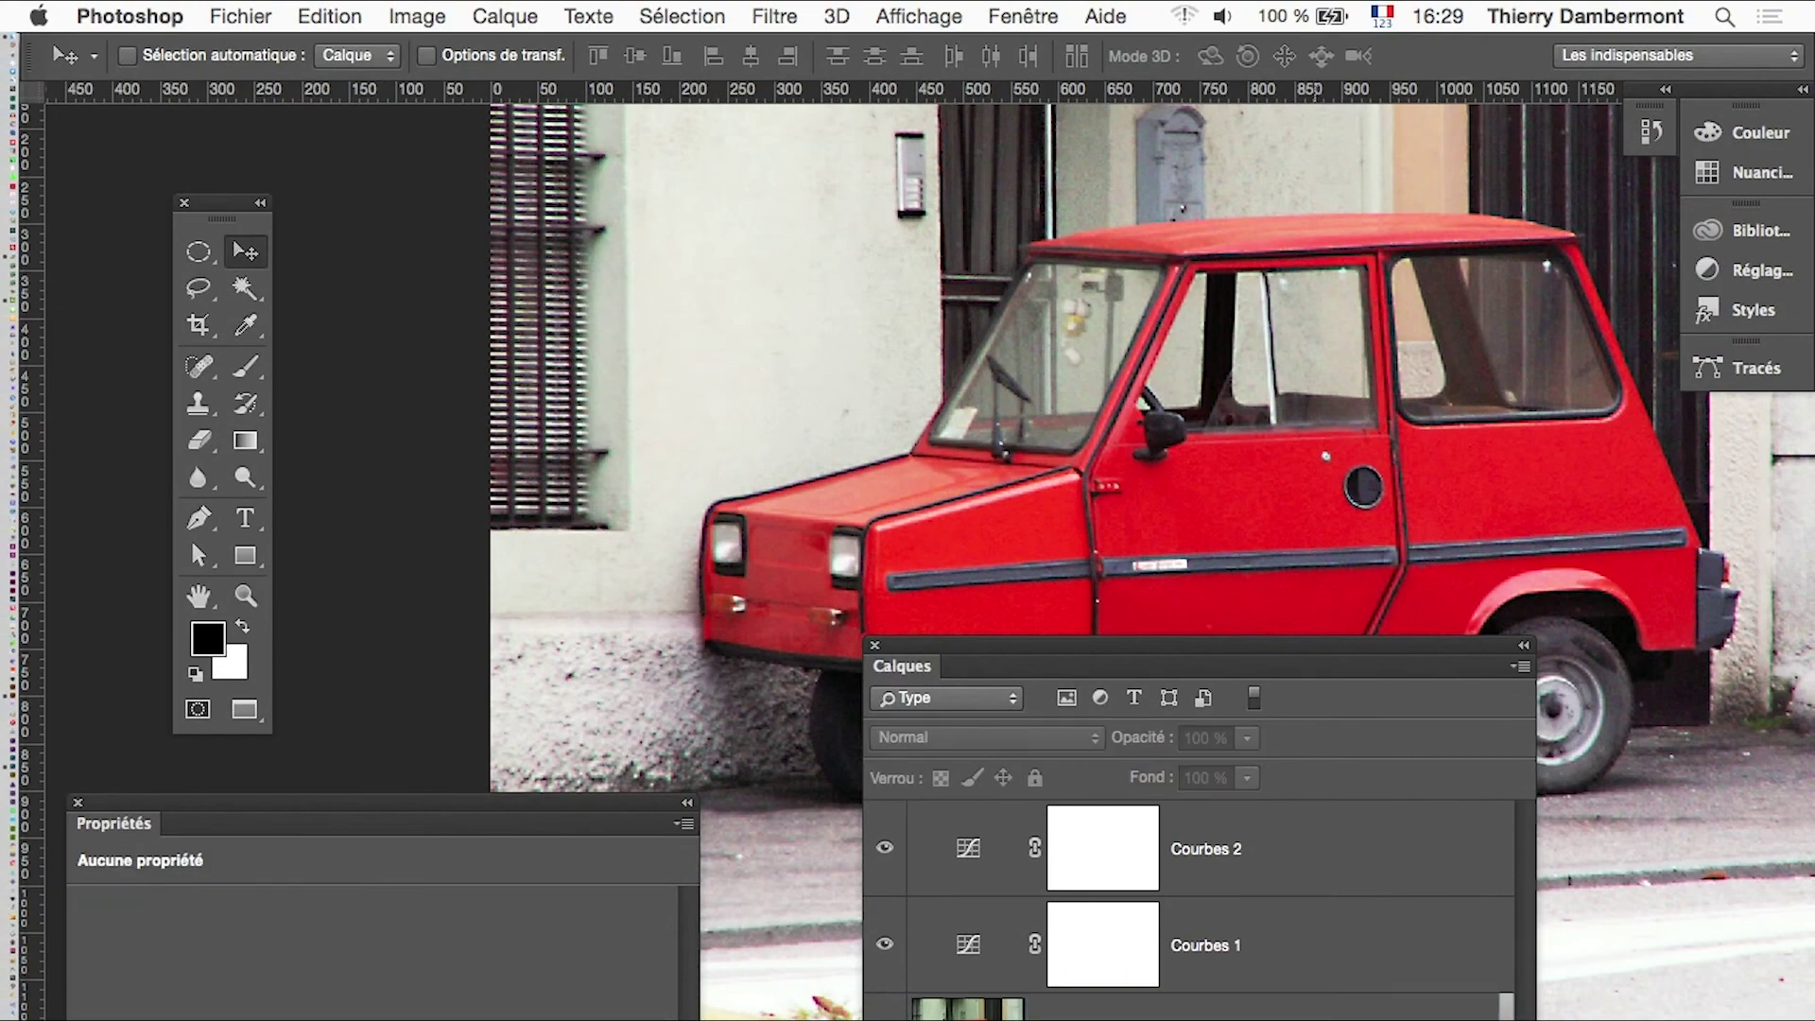
- Switch over to Illustrator, where the modified-link prompt appears
left_click(261, 14)
key("super+Tab")
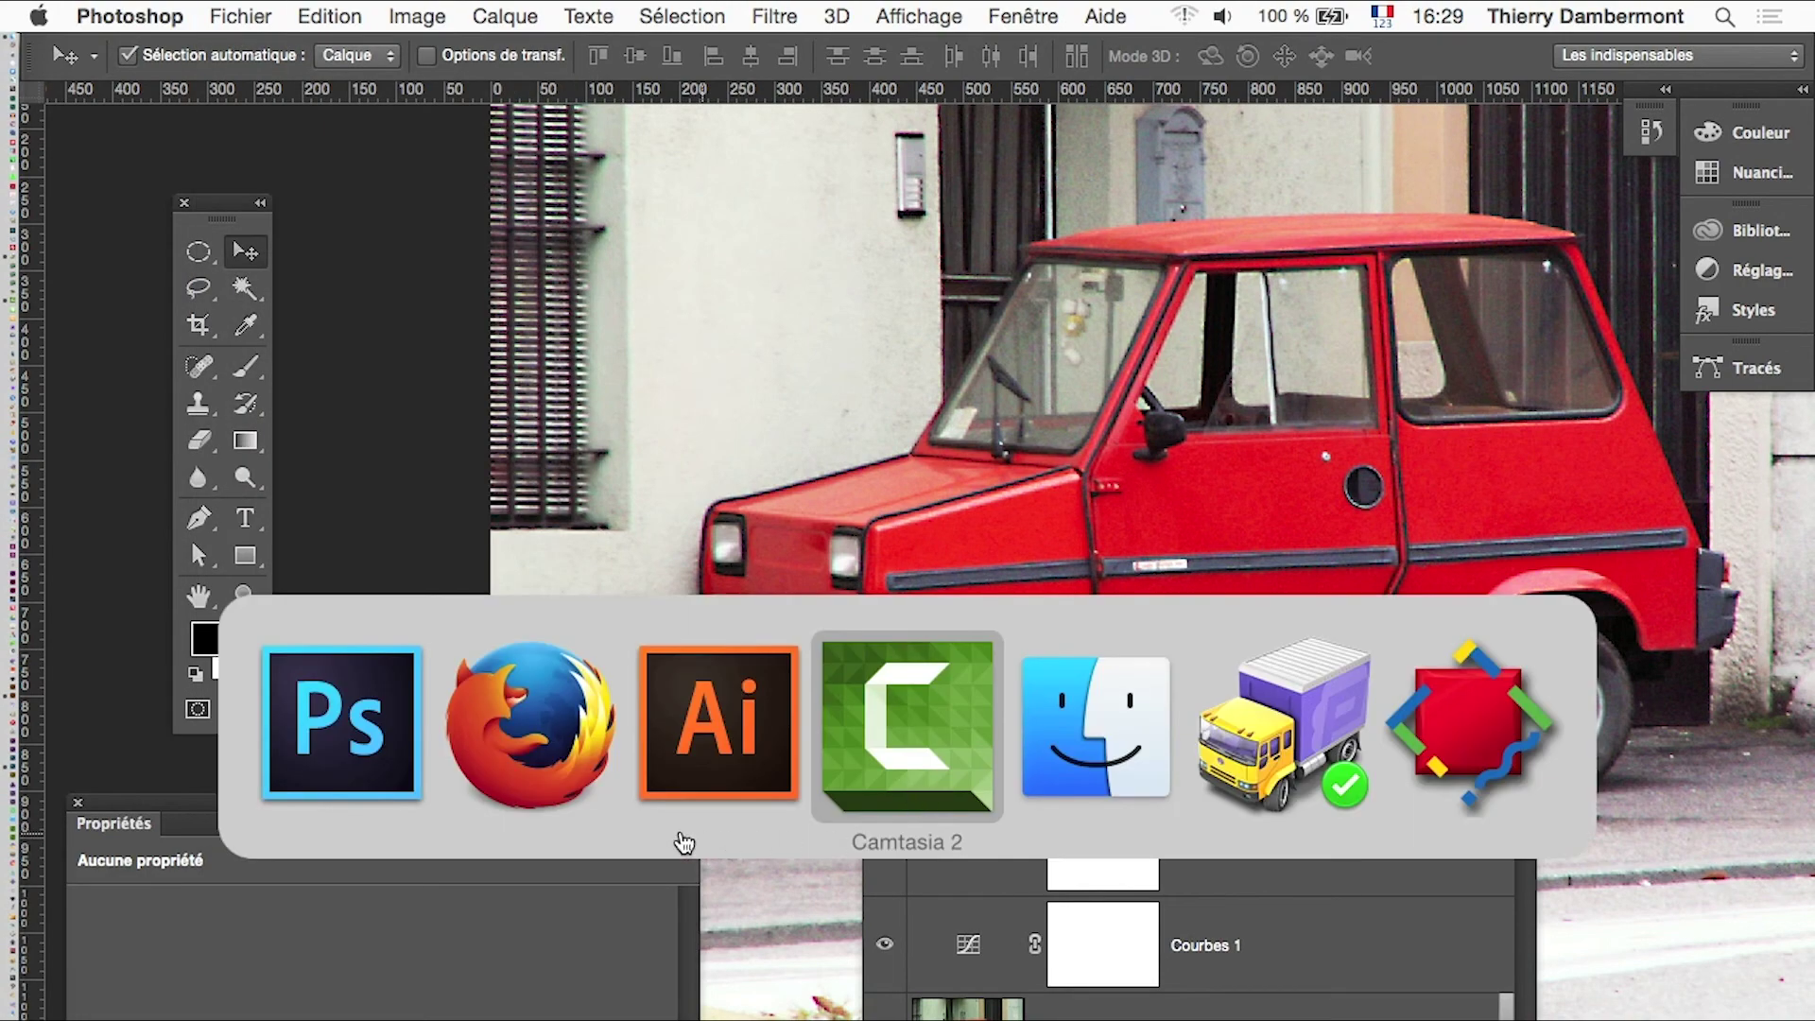
left_click(704, 798)
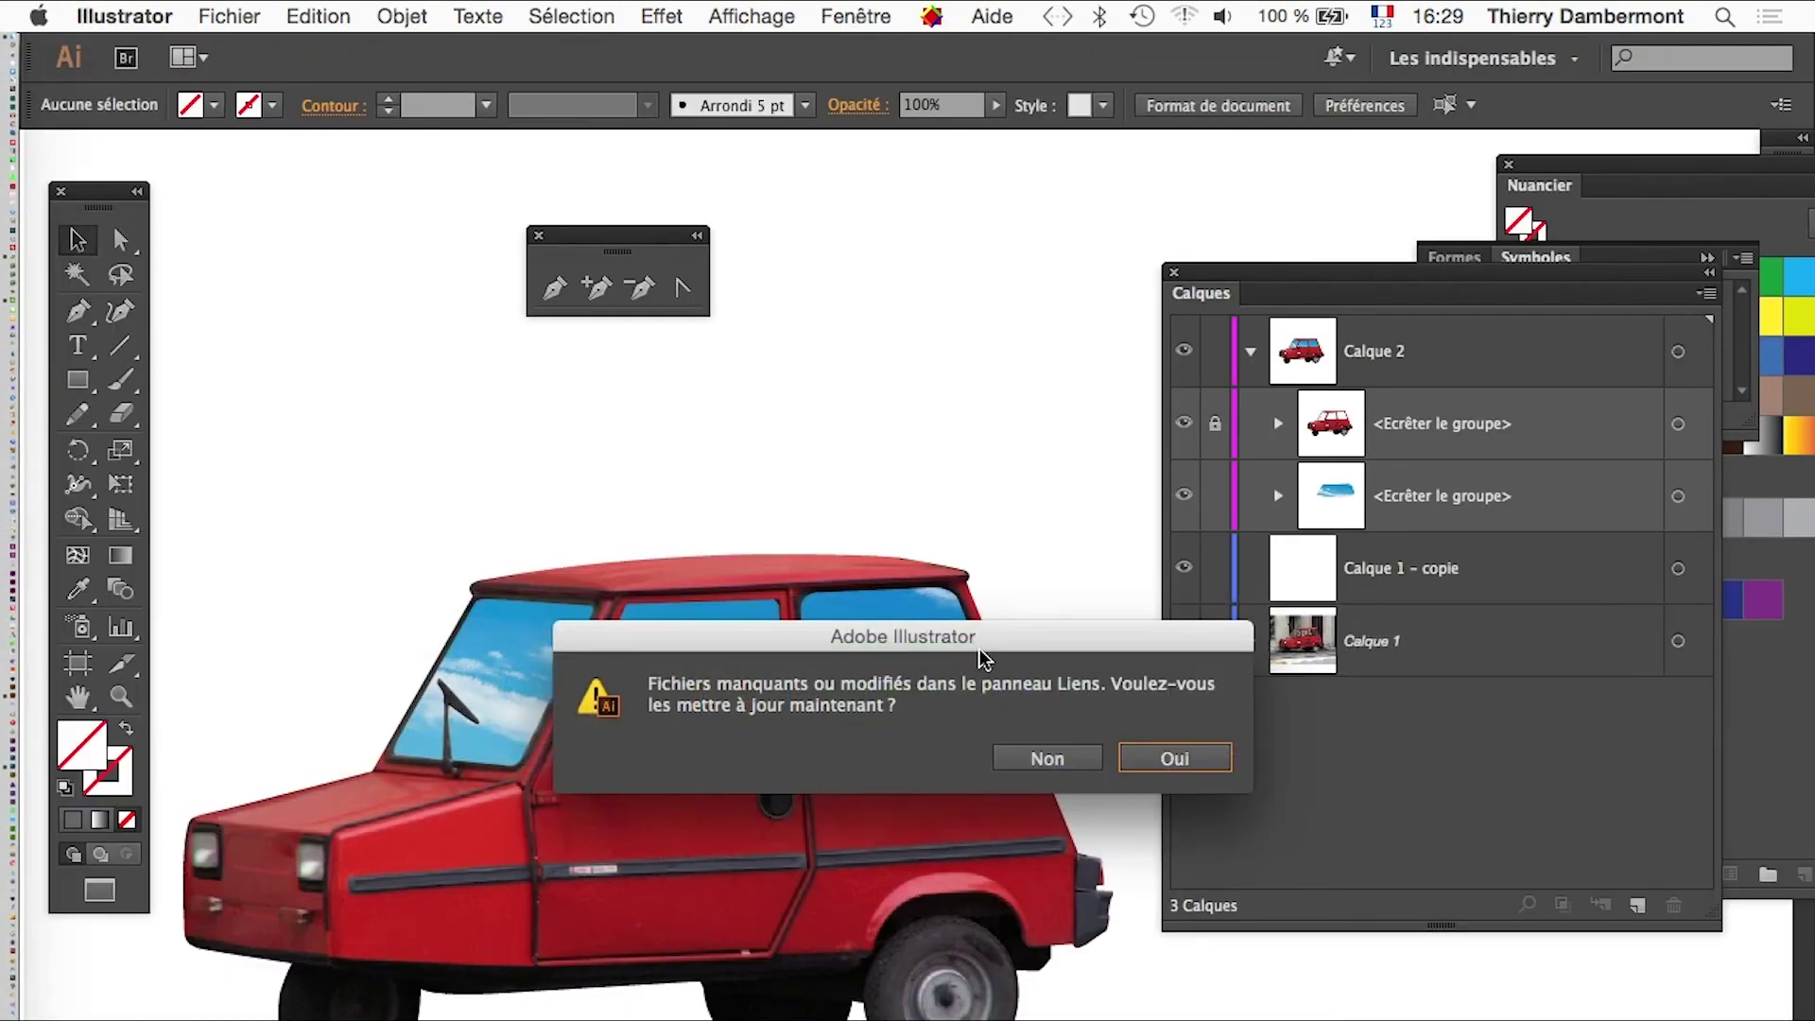
- Accept updating the modified linked car photo, then zoom out and centre the whole artboard
left_click_drag(983, 657, 804, 463)
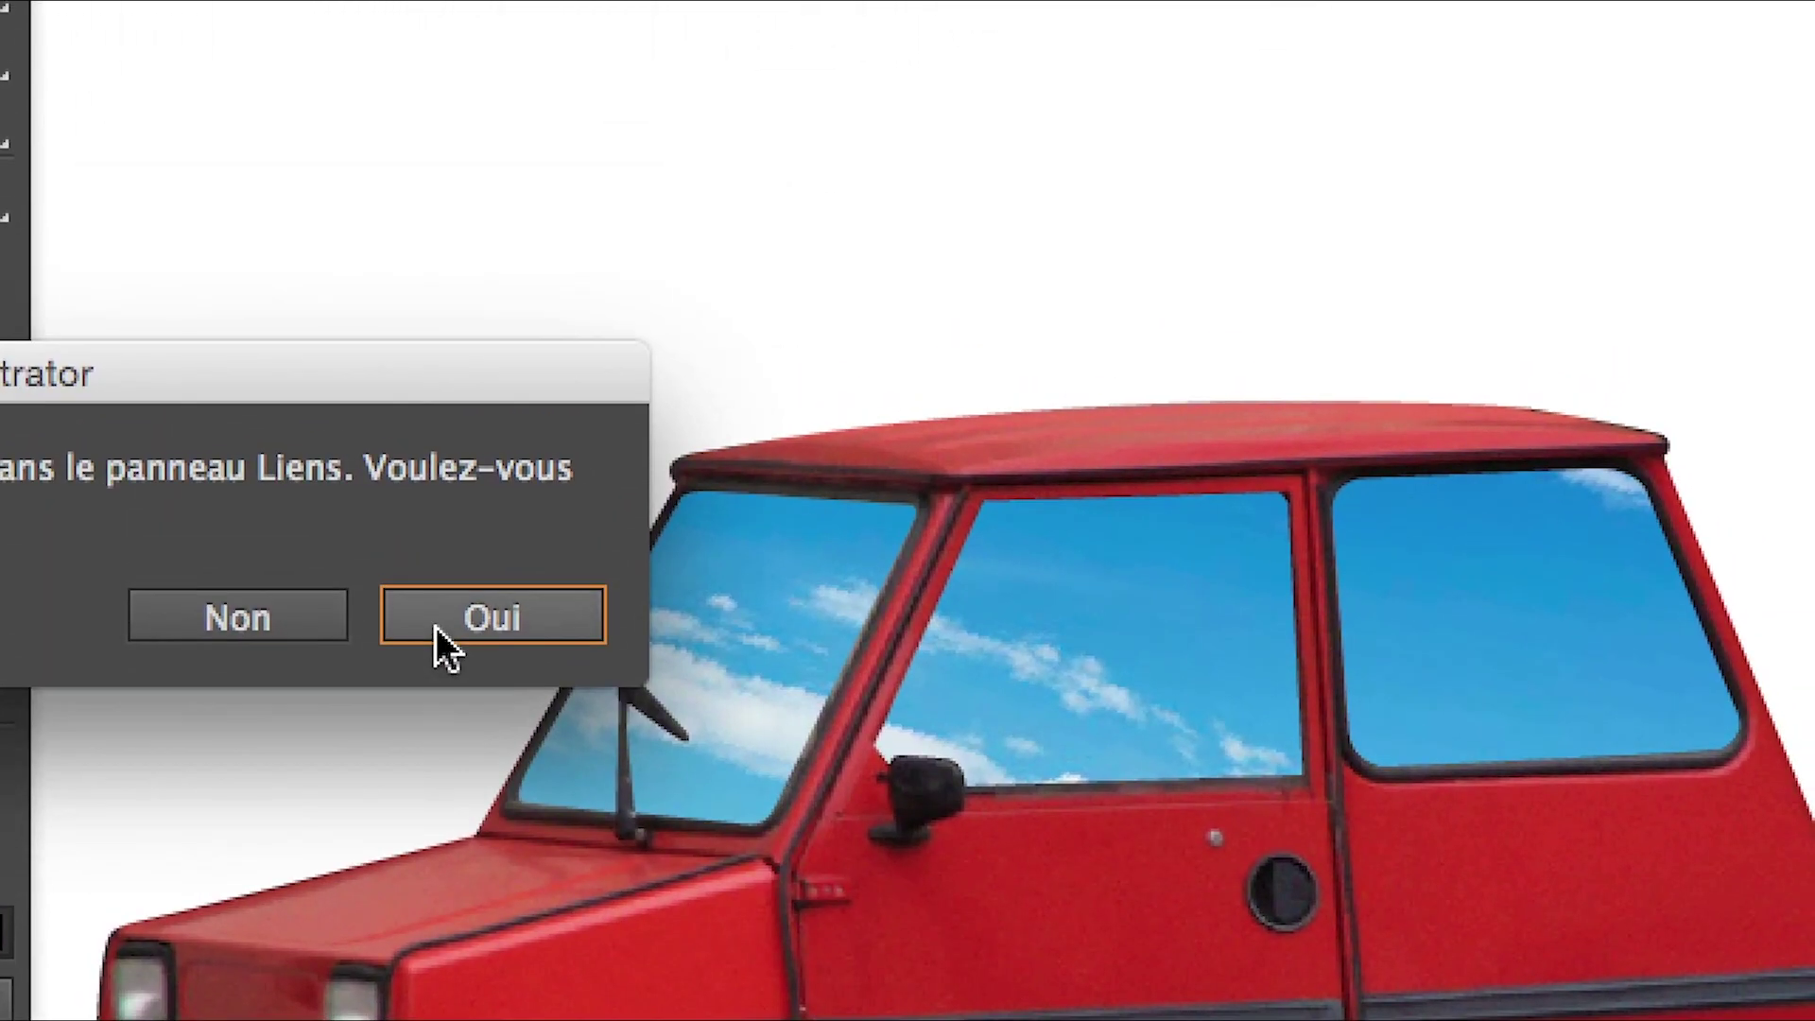
left_click(440, 633)
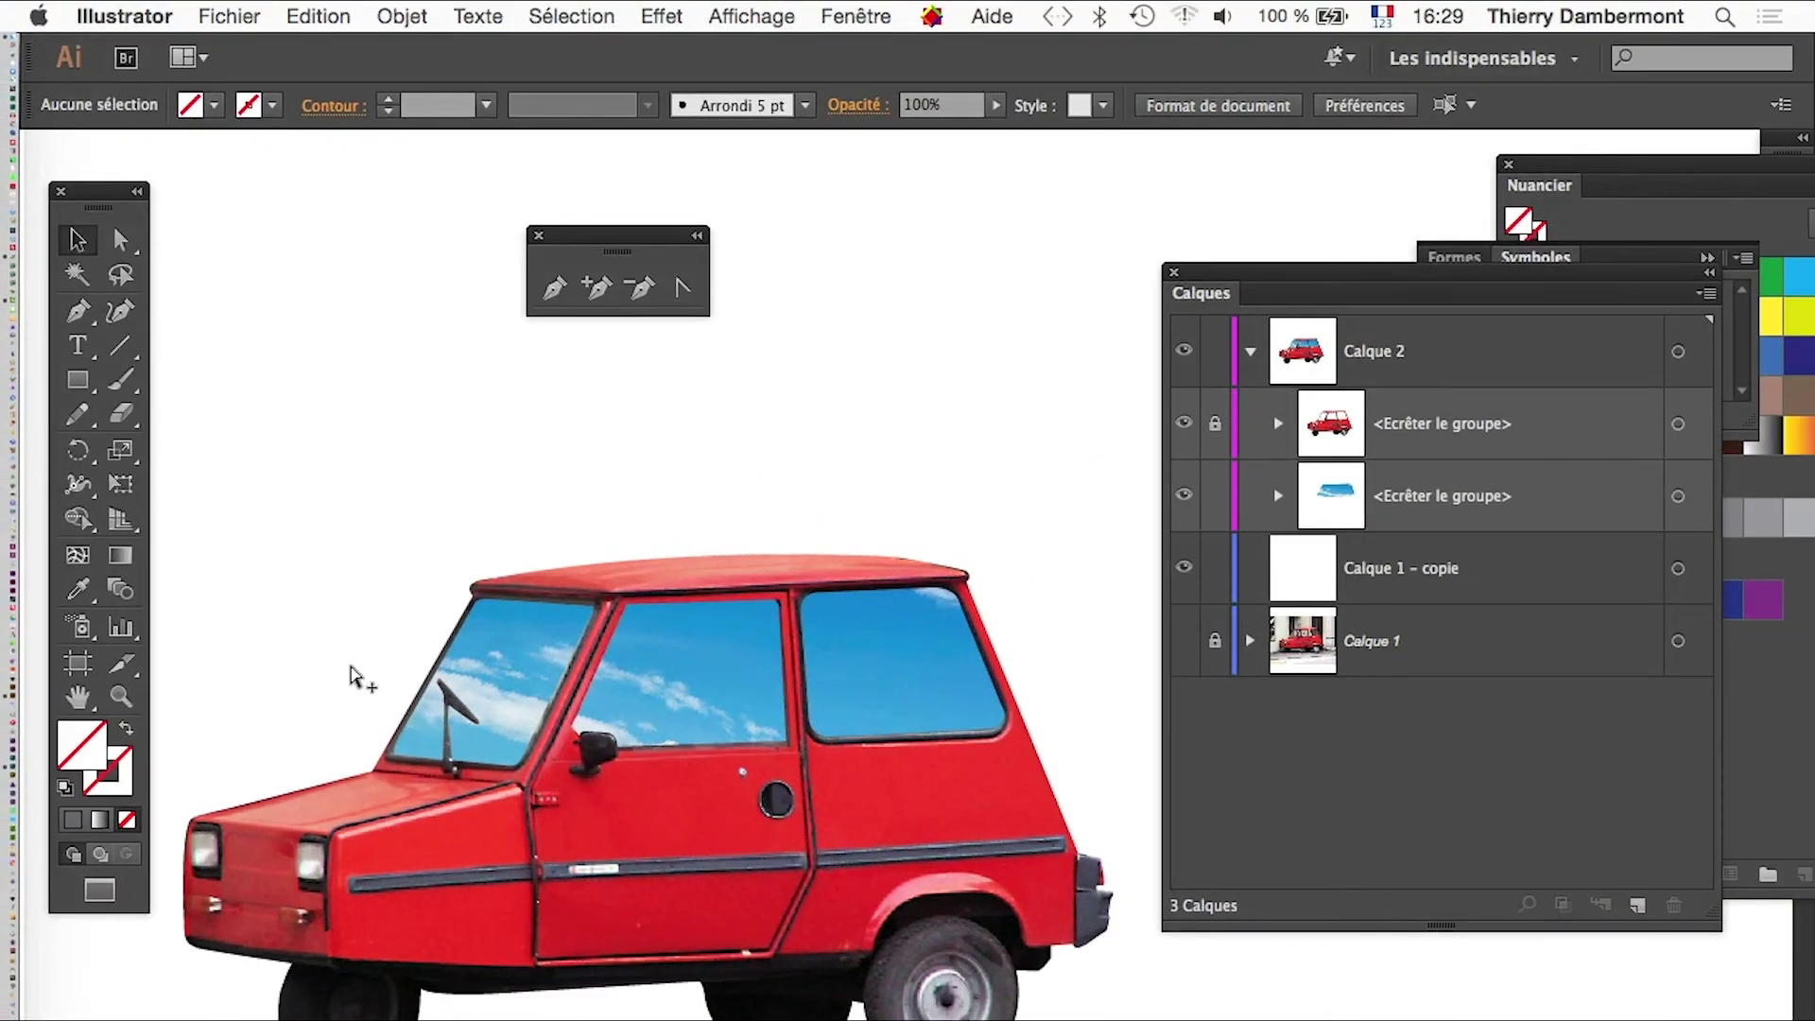
left_click(756, 866, "alt")
mouse_move(942, 863)
left_mouse_down()
mouse_move(927, 814)
mouse_move(643, 812)
left_mouse_up()
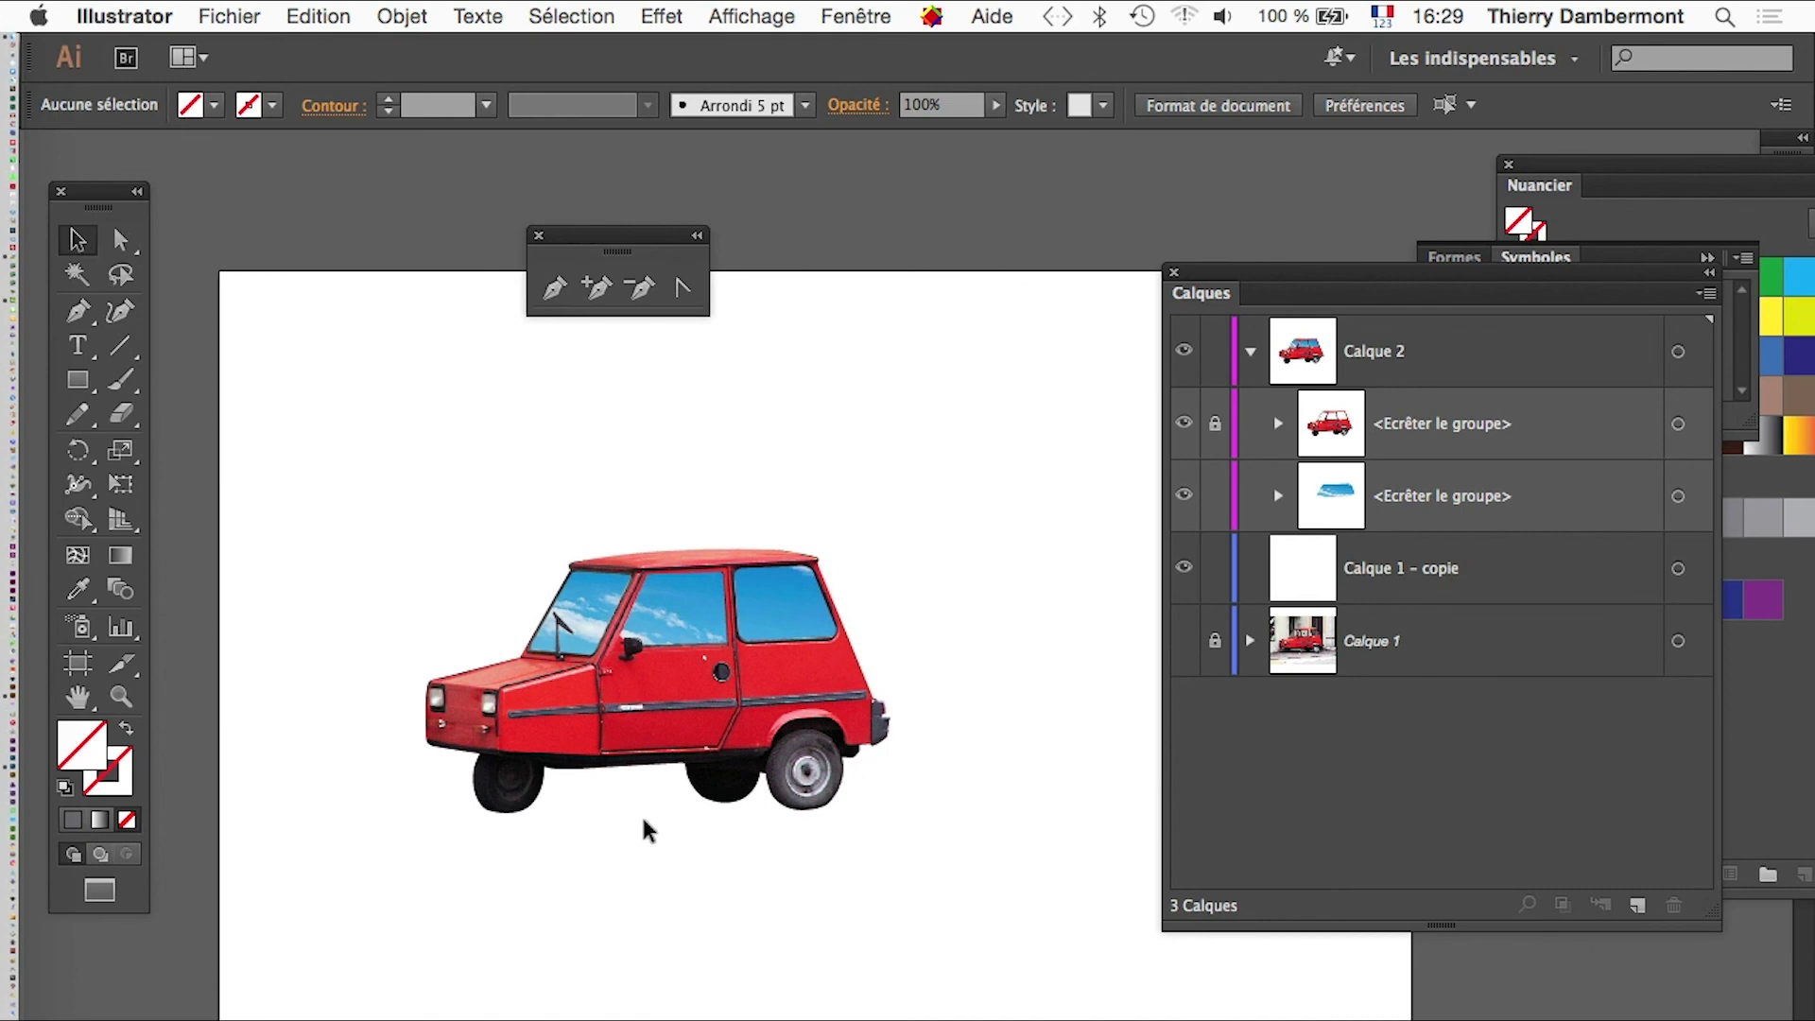